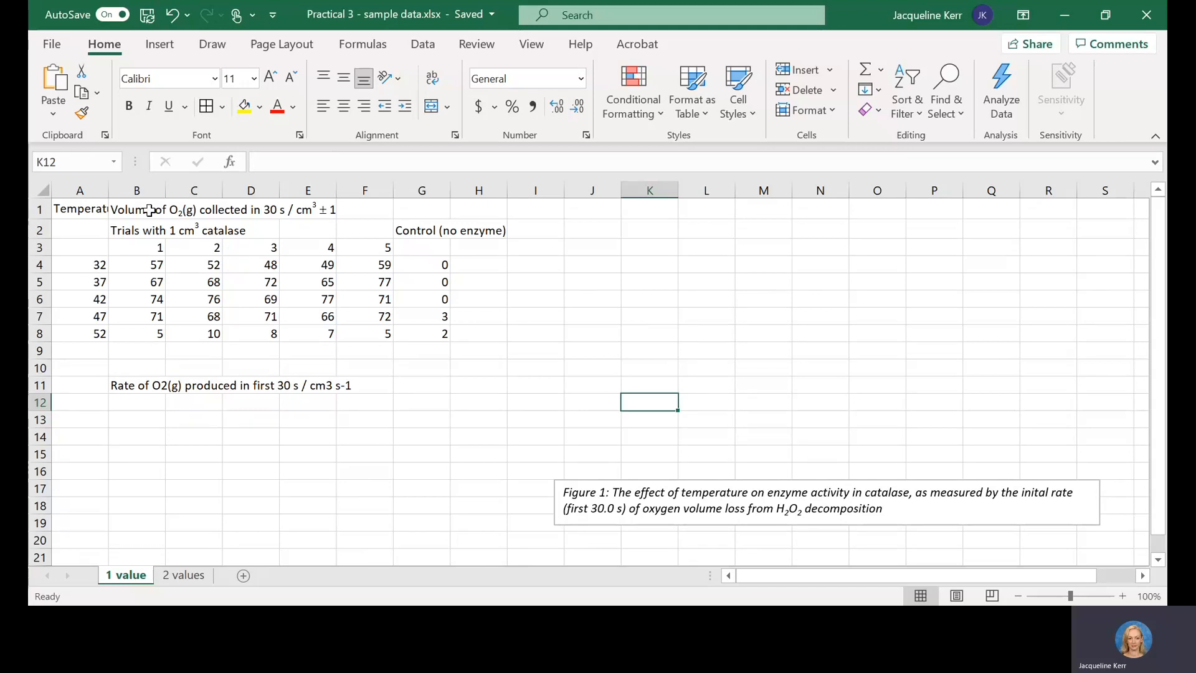
Step: Merge and centre the temperature heading over A1:A3, wrap its text and widen column A so the word Temperature fits on one line
left_click(150, 210)
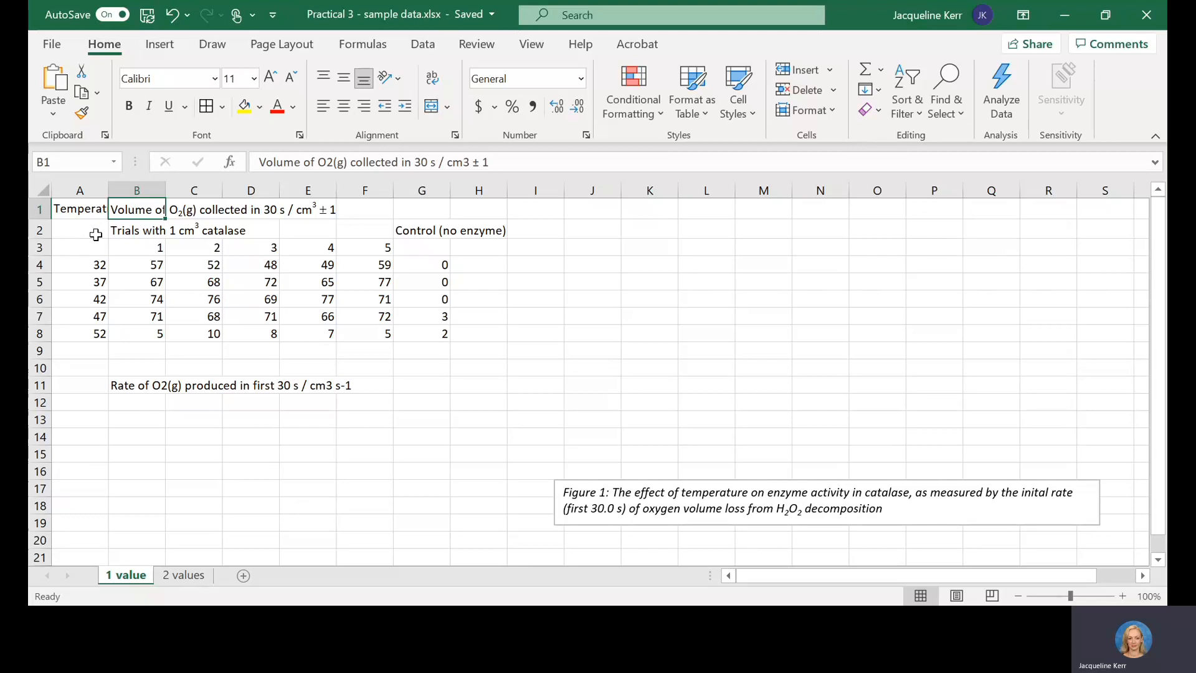
left_click(86, 209)
left_click_drag(86, 209, 88, 243)
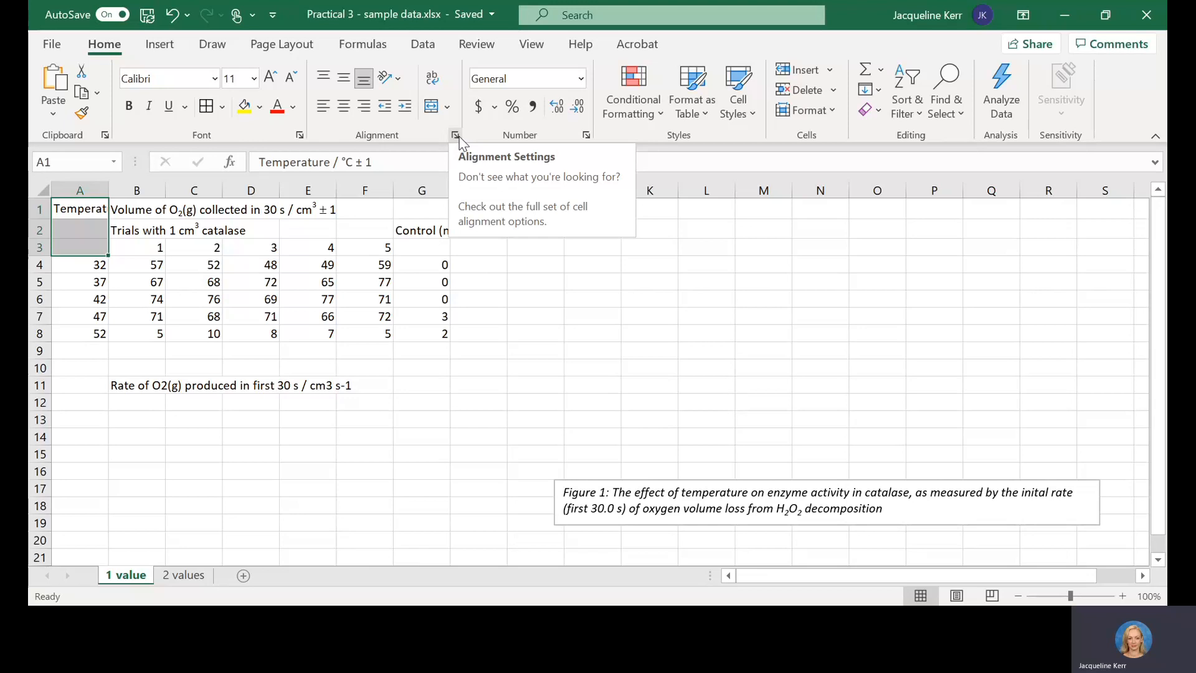
left_click(431, 107)
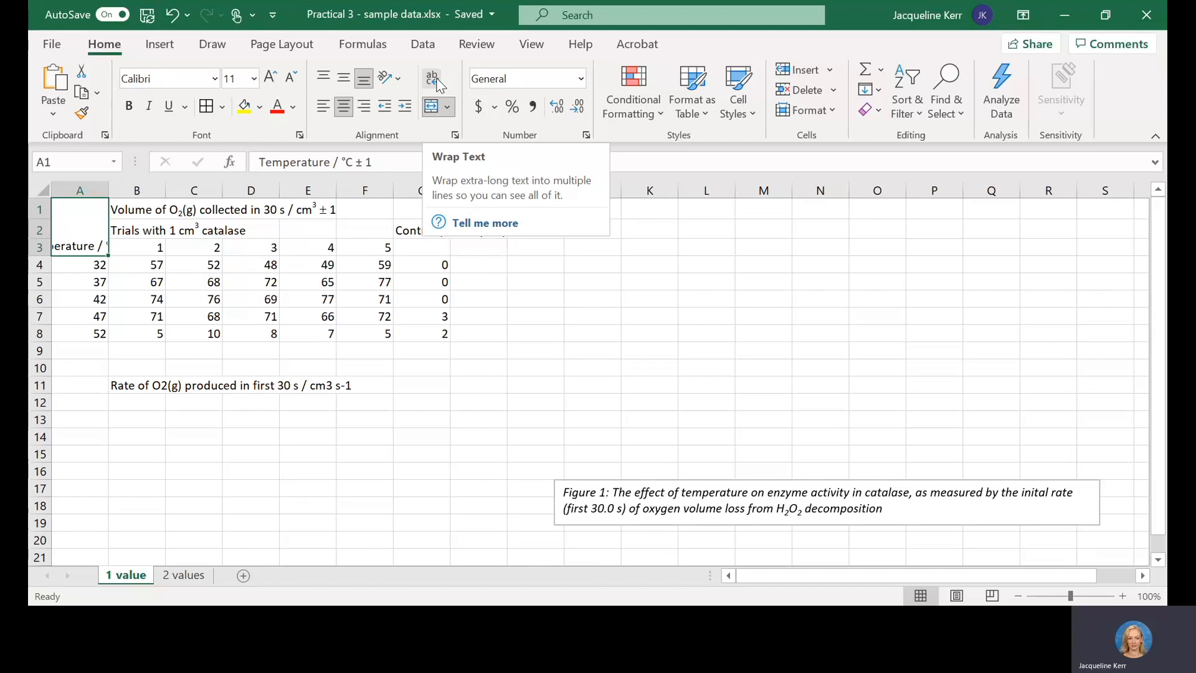
left_click(438, 83)
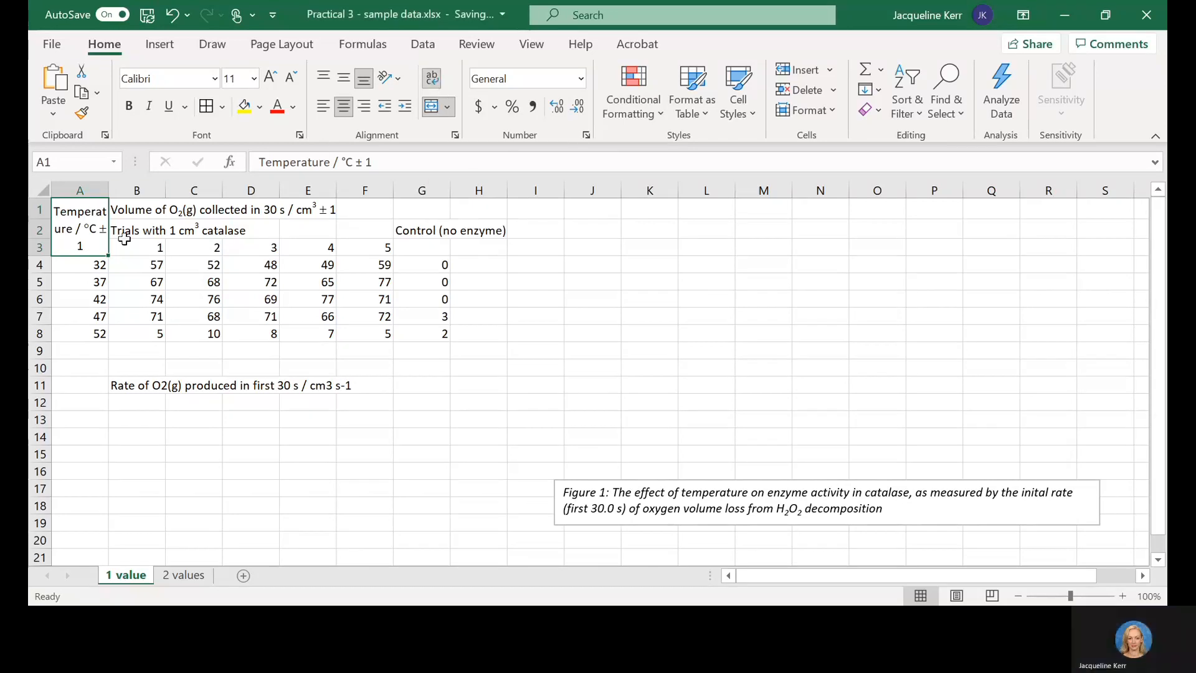
left_click_drag(114, 191, 135, 190)
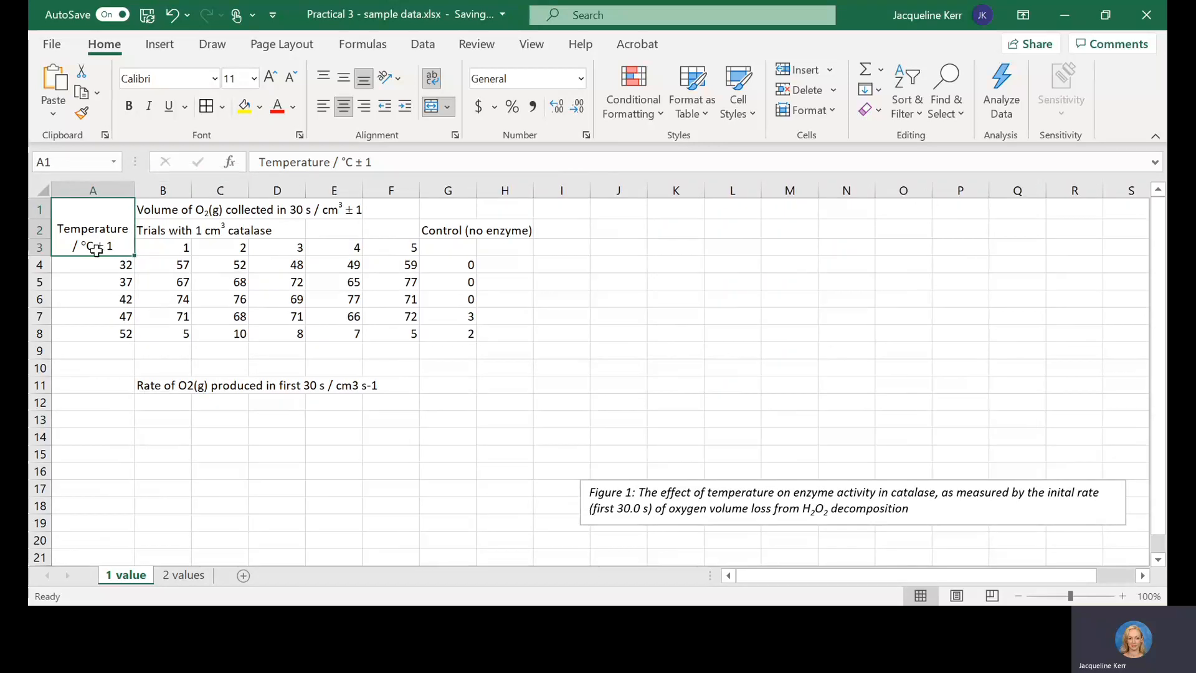
Step: Open the symbol picker with the text cursor at the degree sign in A1's temperature heading
left_click(347, 162)
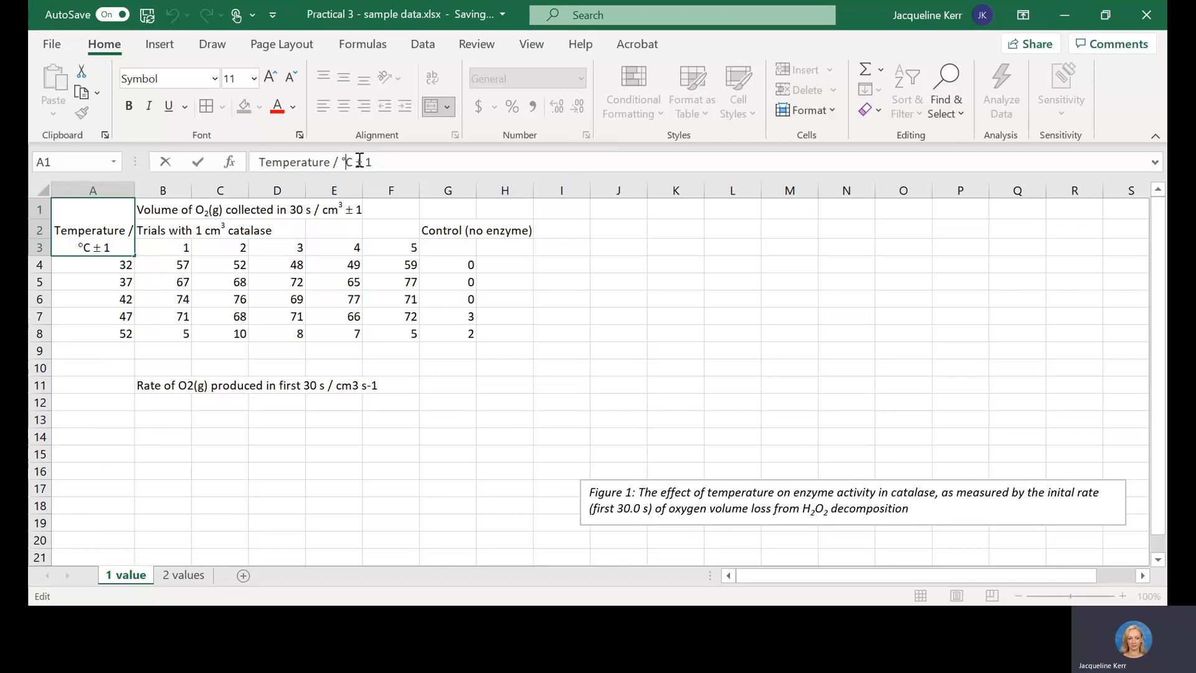
key("Left")
key("Left")
key("Left")
key("Right")
left_click(343, 161)
left_click(166, 53)
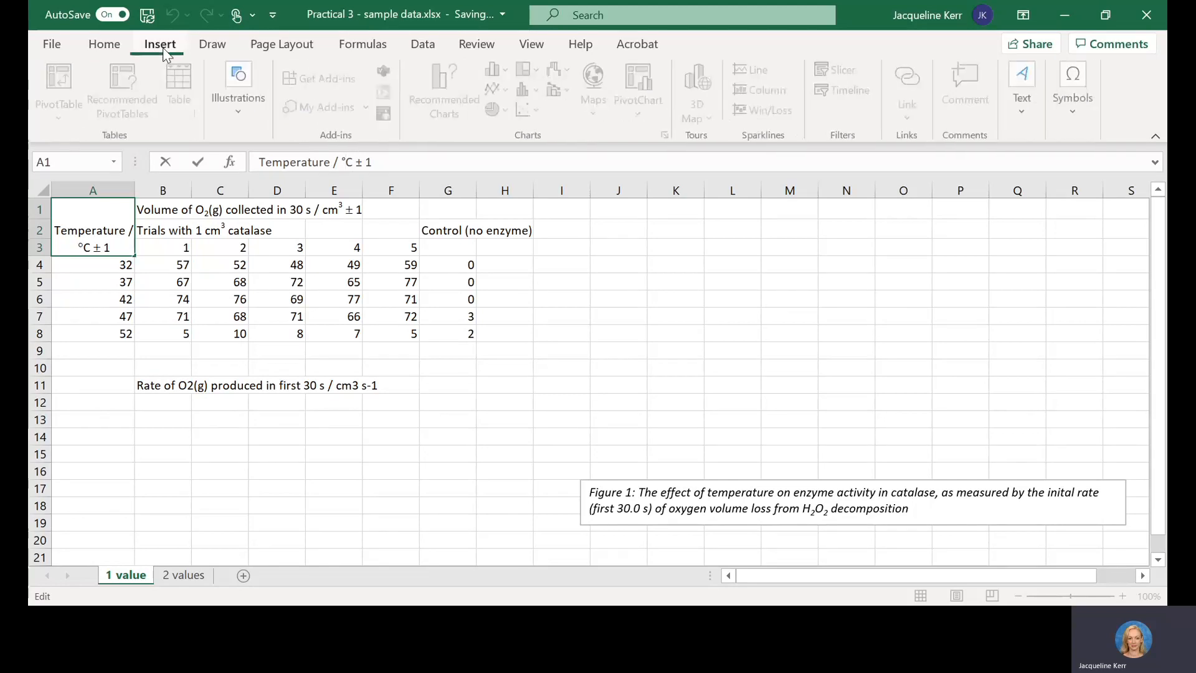
left_click(1078, 111)
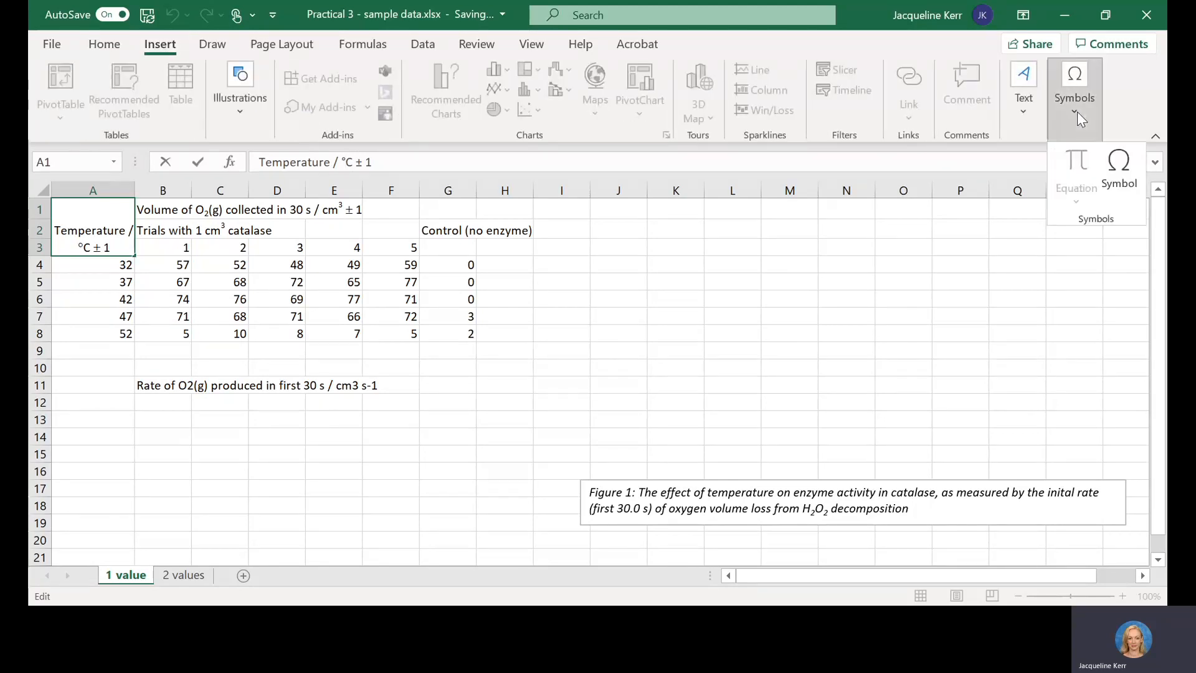
left_click(1120, 167)
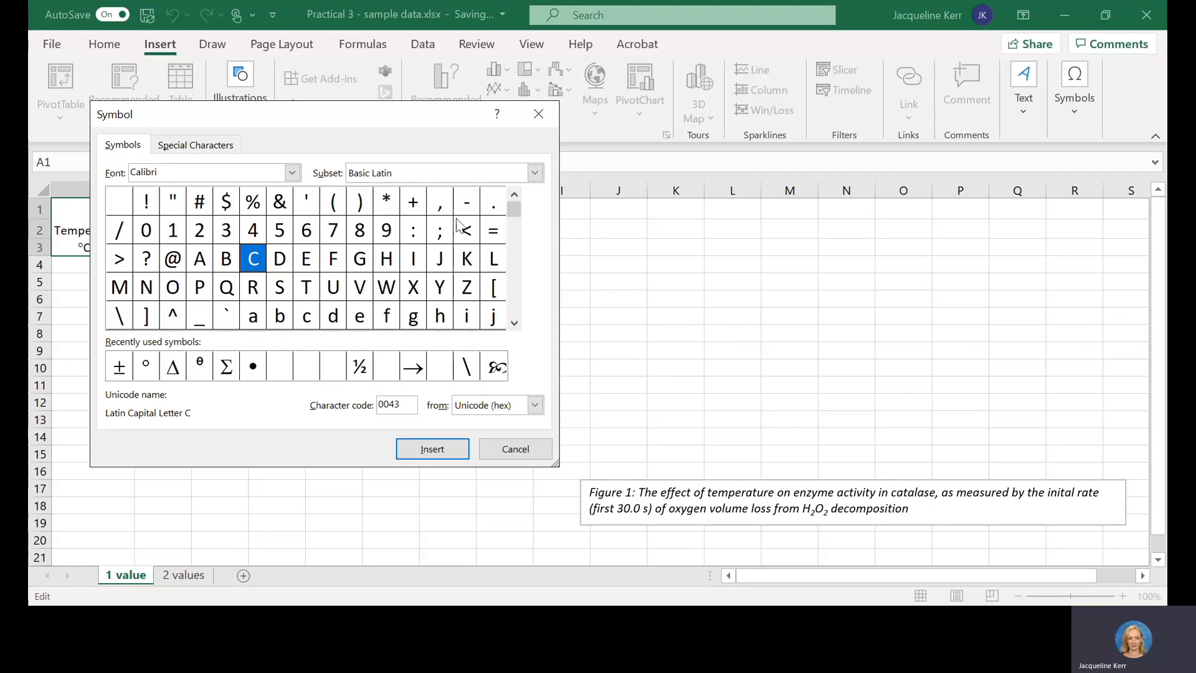
Step: Locate the degree sign among the Calibri Latin-1 Supplement symbols, and leave the picker and the heading without inserting anything
left_click(515, 323)
left_click(516, 323)
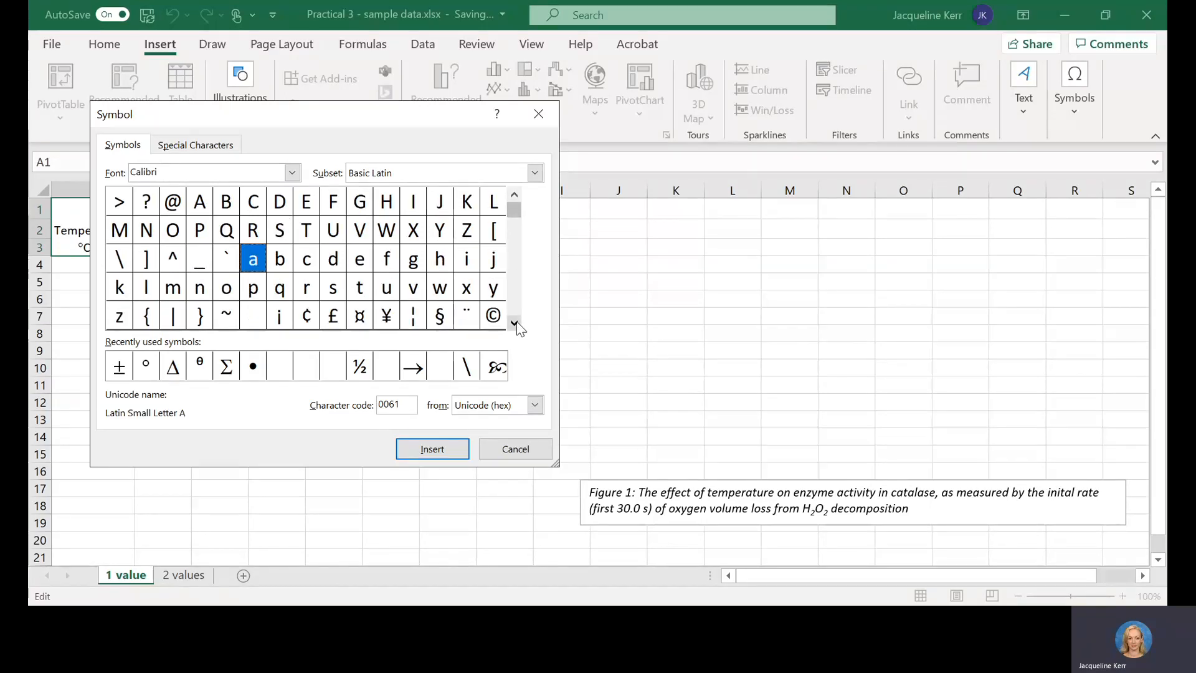
left_click(516, 323)
double_click(515, 323)
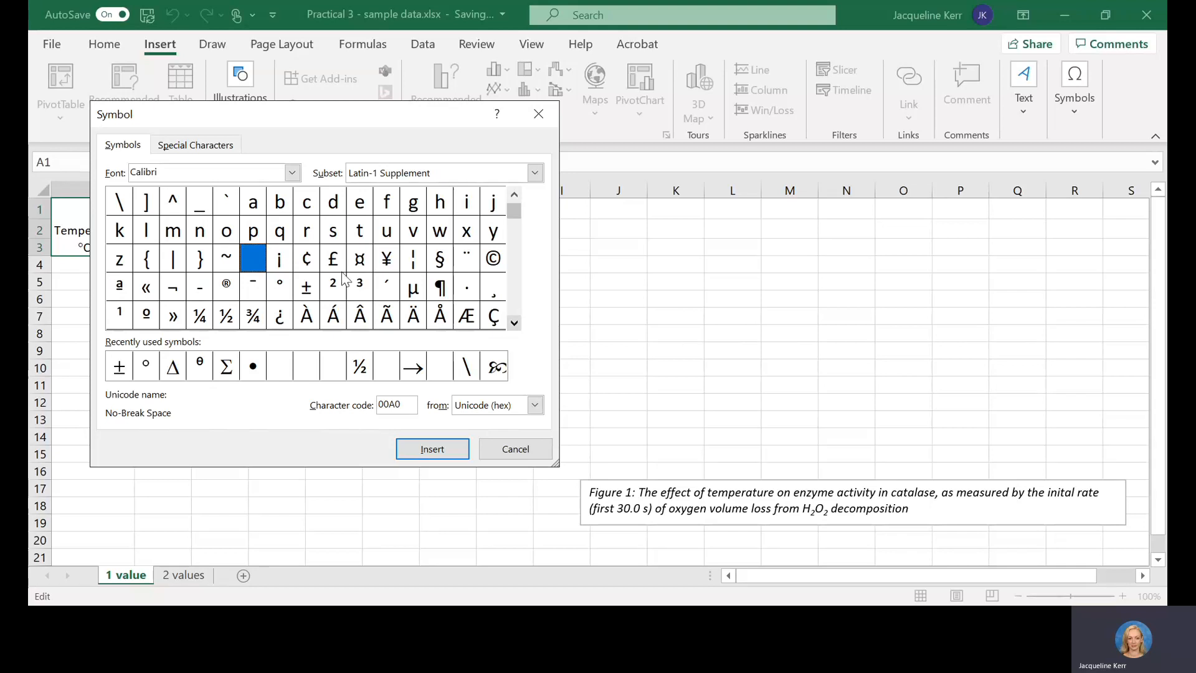
left_click(290, 287)
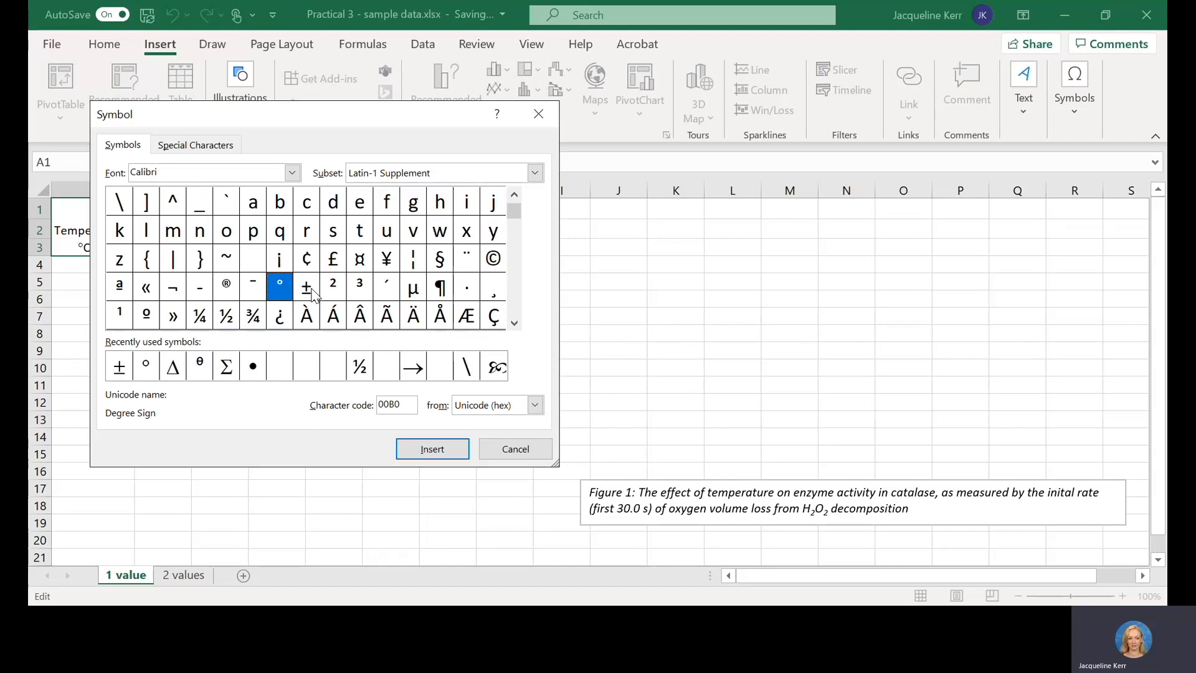
left_click(515, 322)
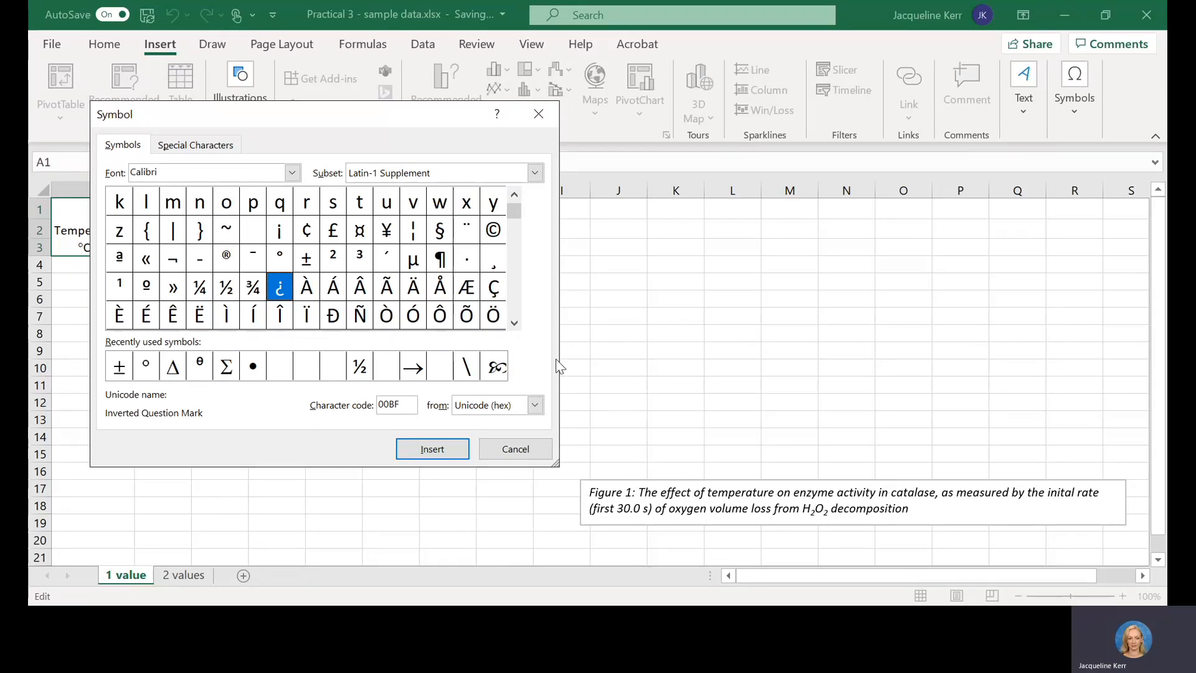
left_click(515, 453)
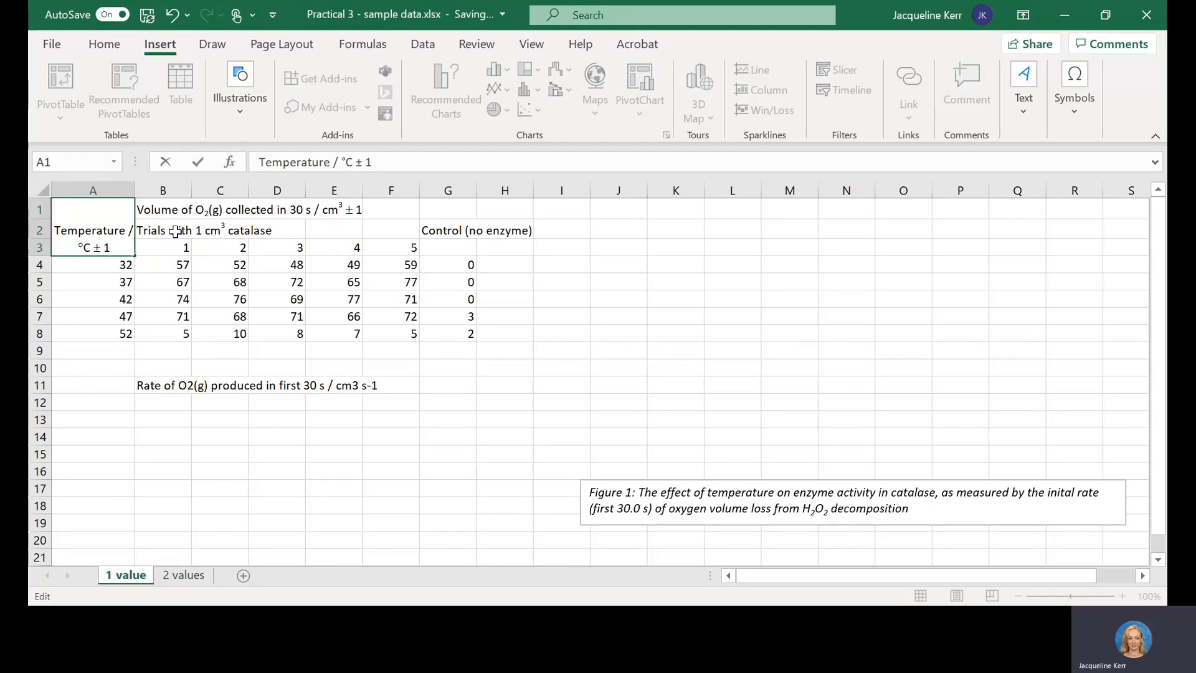
key("Return")
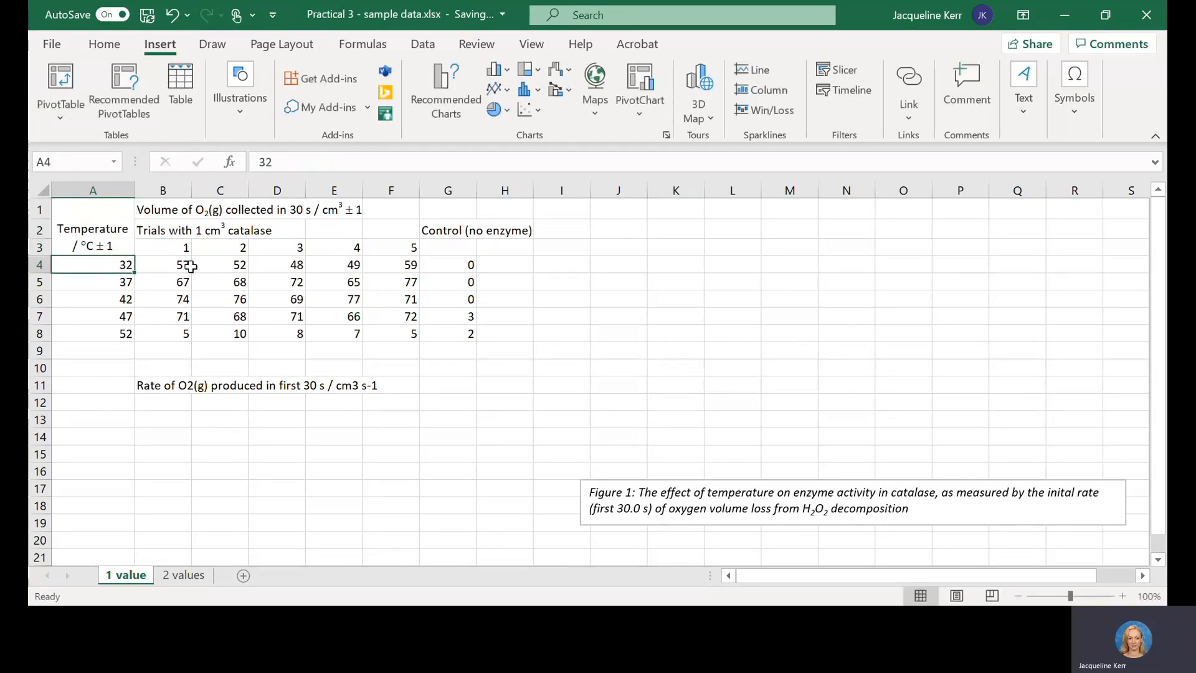
Step: Merge and centre the oxygen volume heading across B1:G1 and the catalase trials heading across B2:F2
left_click(157, 211)
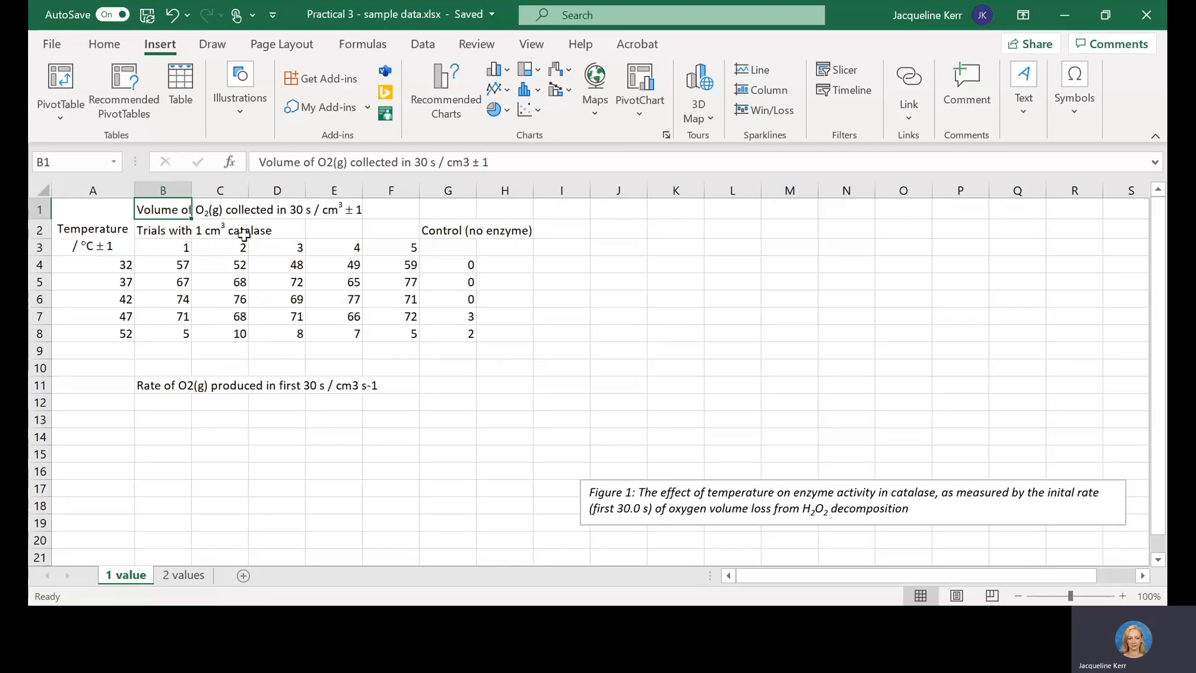
left_click_drag(167, 215, 433, 200)
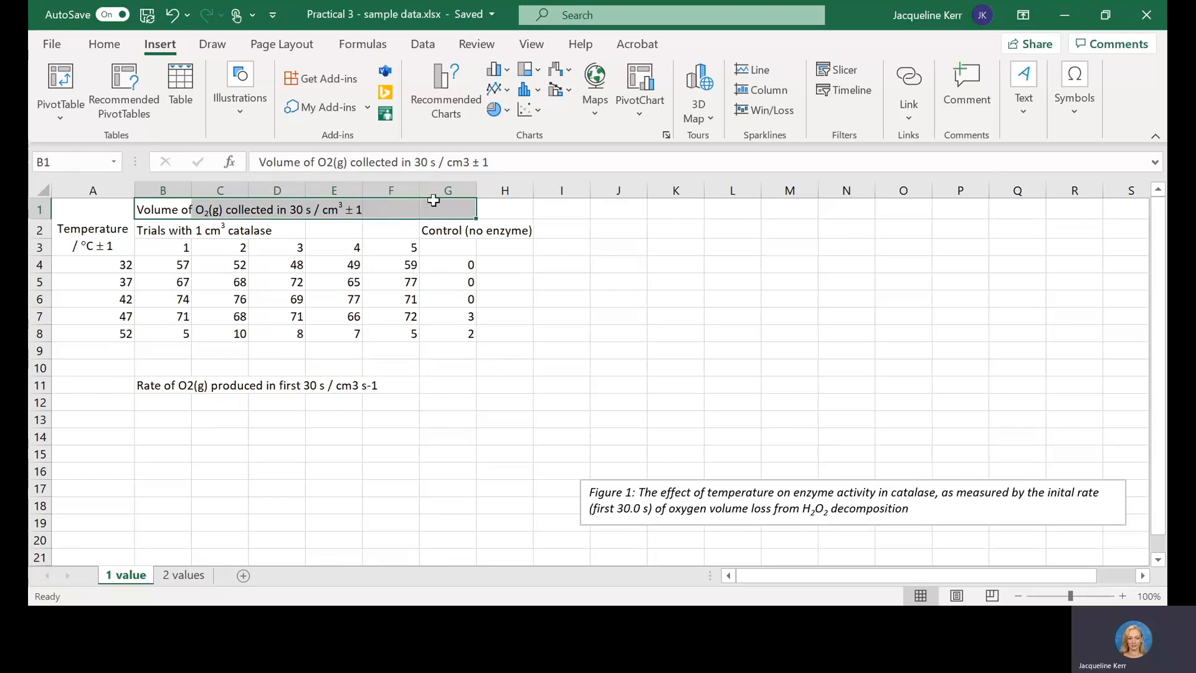
left_click(104, 44)
left_click(431, 105)
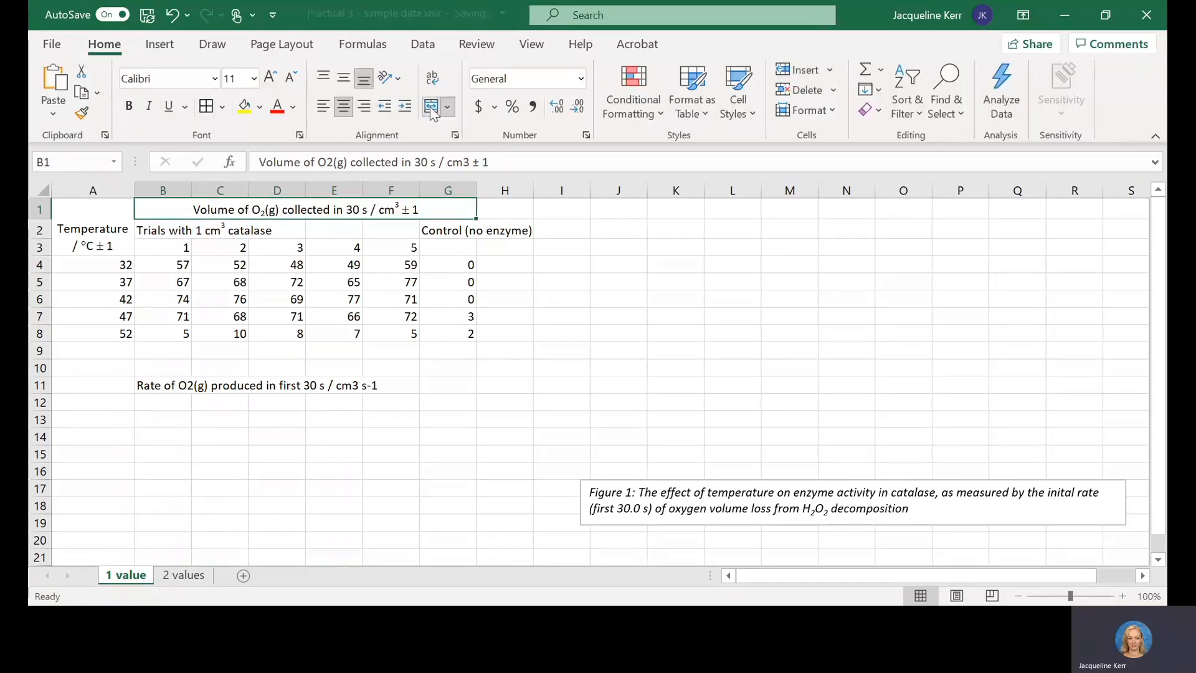
left_click(155, 231)
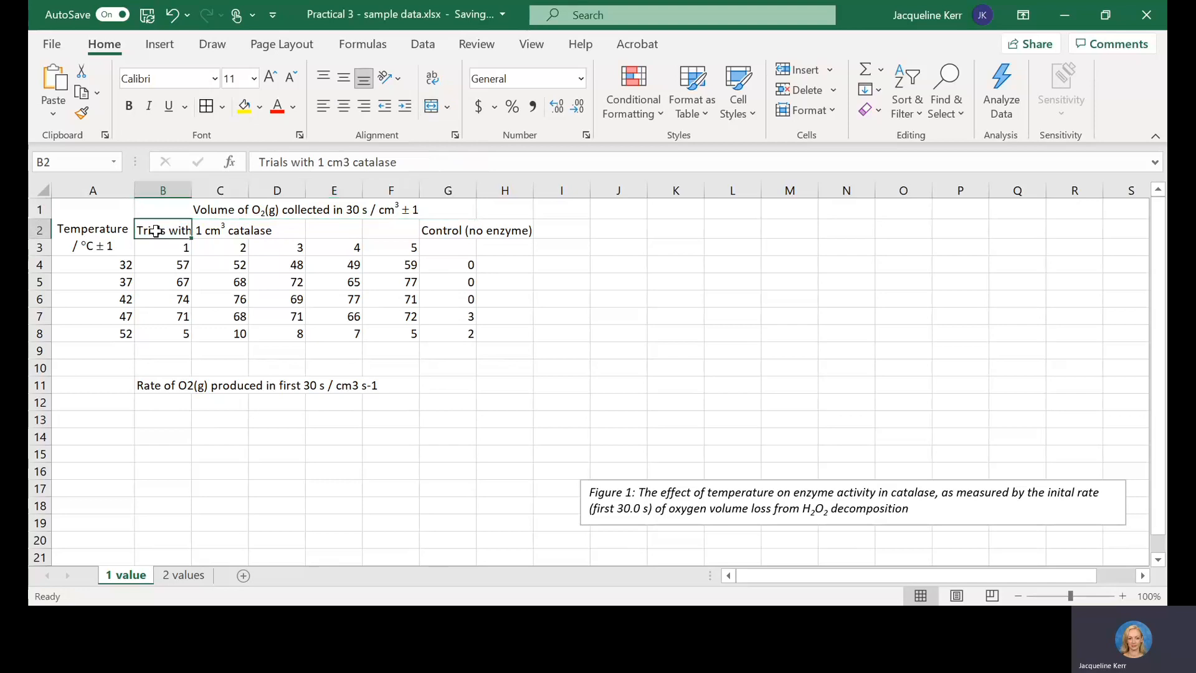
left_click_drag(156, 231, 390, 229)
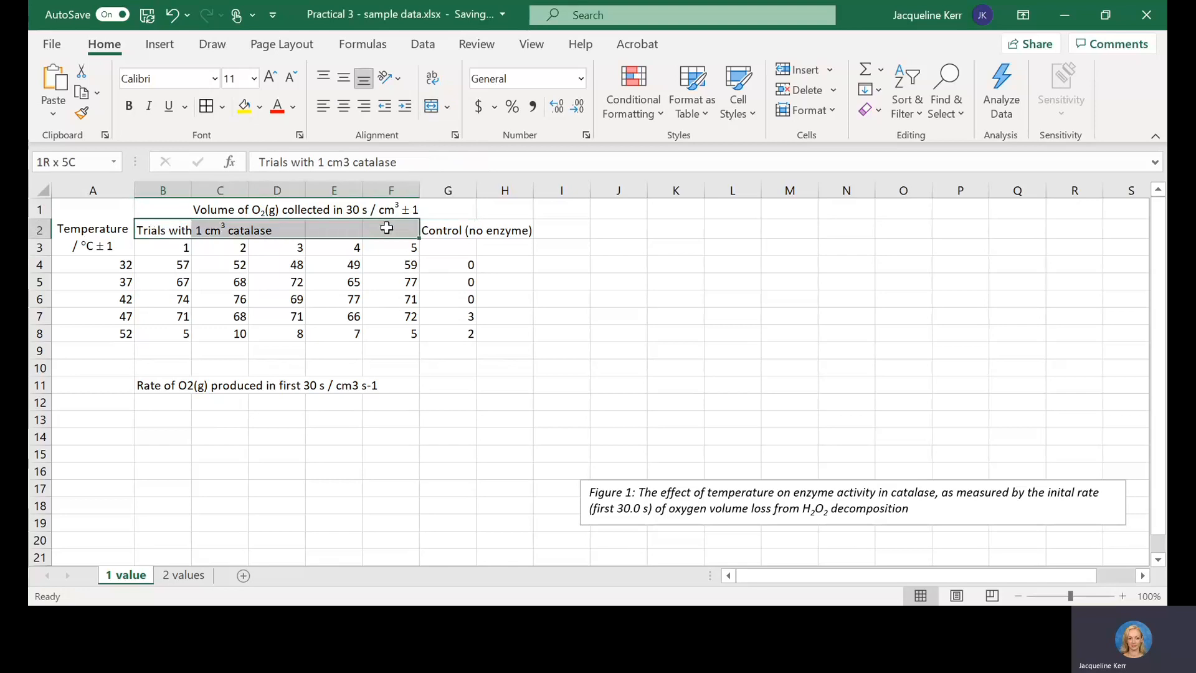
left_click(431, 106)
Step: Merge and centre the control heading over G2:G3, wrap its text and widen column G slightly to fit it on two lines
left_click(444, 232)
key("shift+Down")
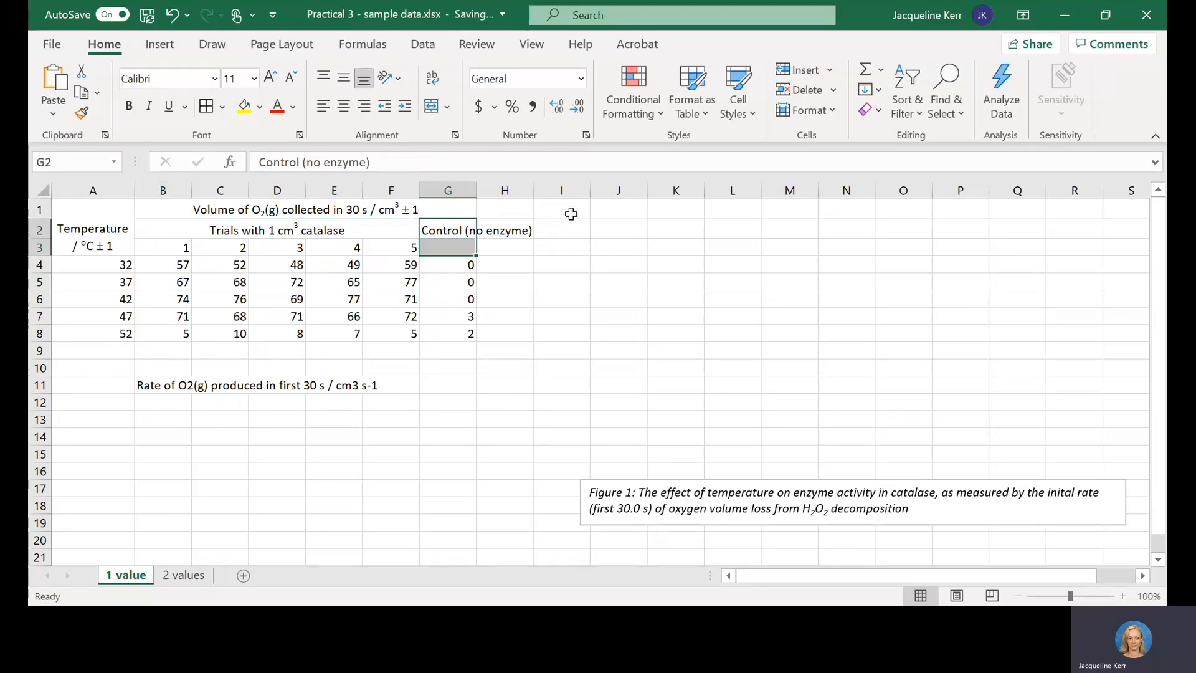
left_click(431, 106)
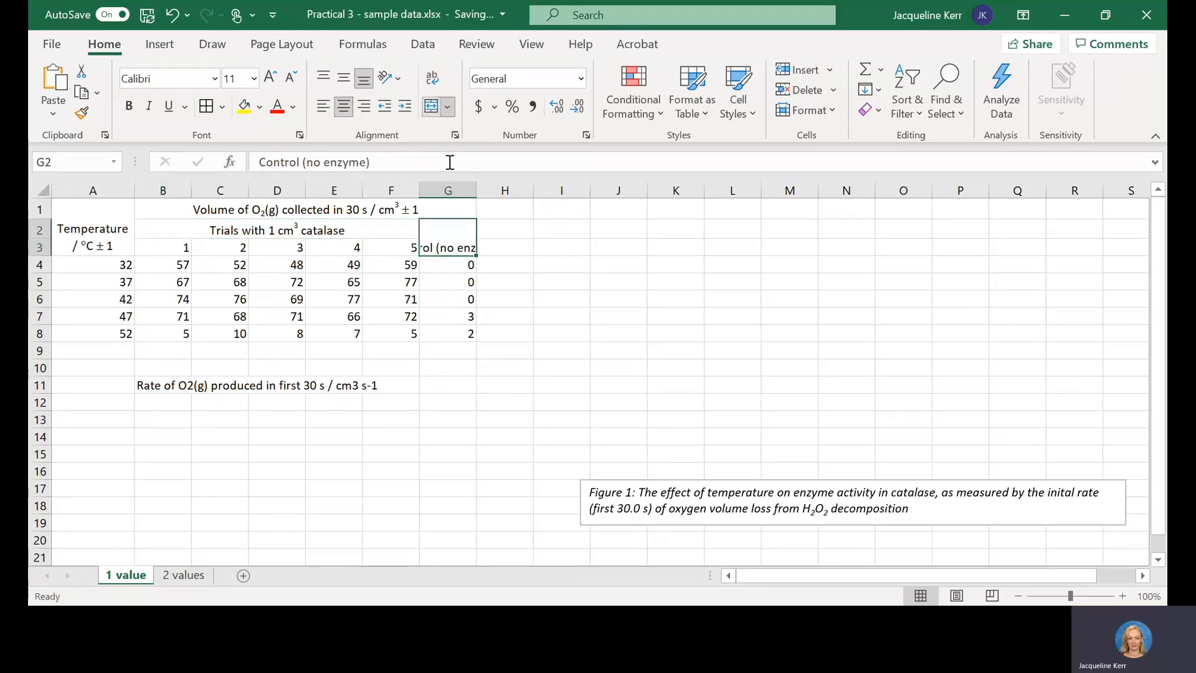
left_click(434, 78)
left_click_drag(477, 190, 491, 190)
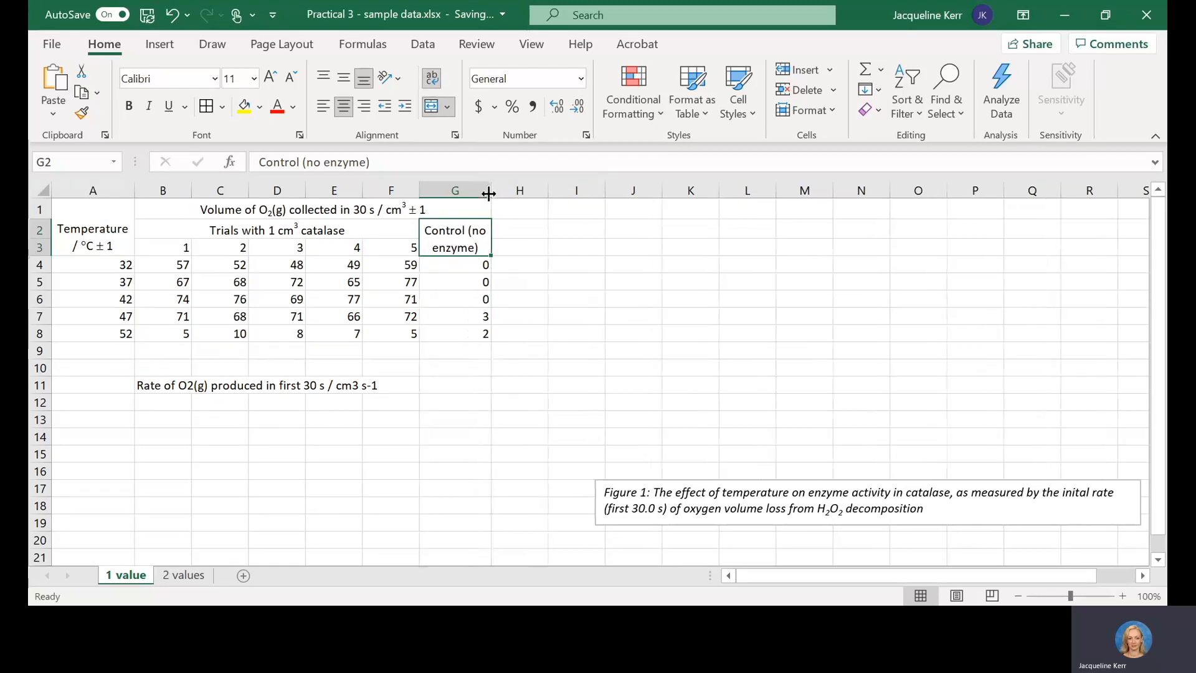
left_click(395, 260)
left_click_drag(169, 248, 394, 248)
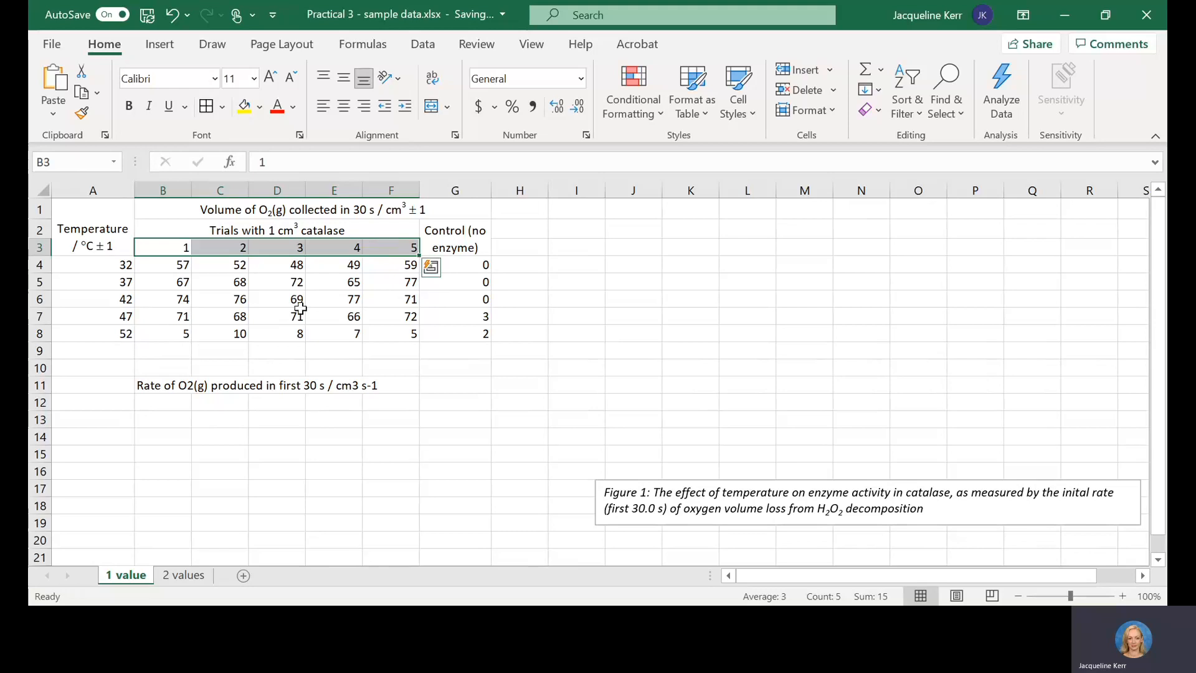
left_click(298, 314)
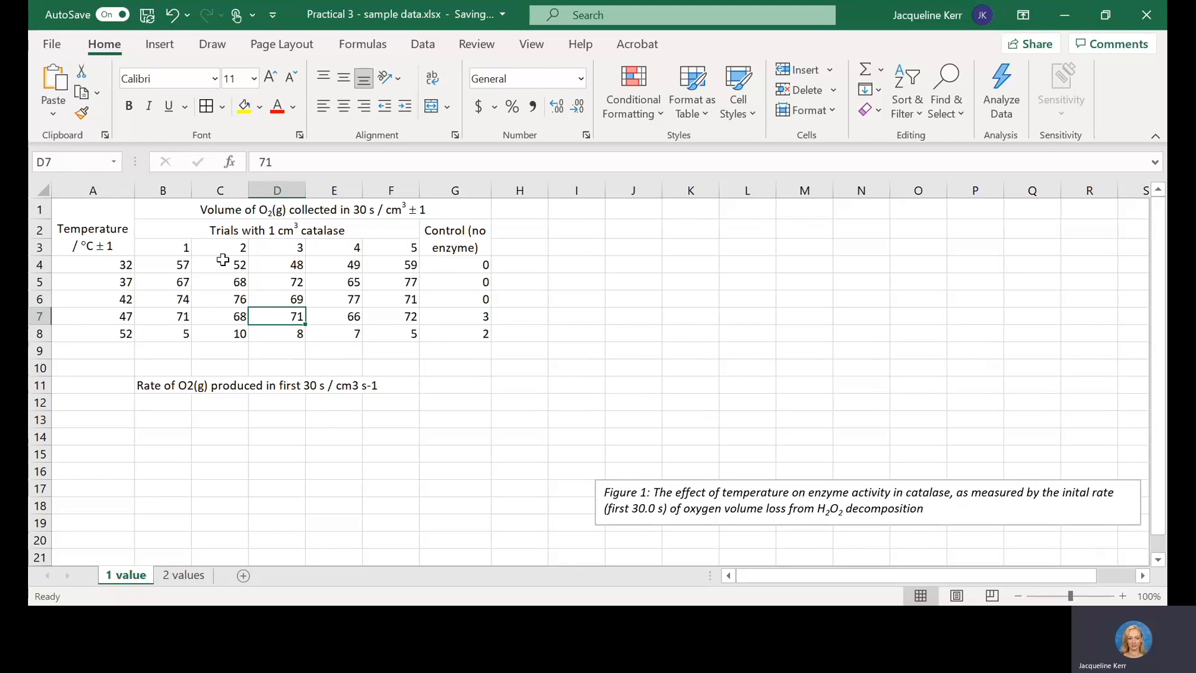
left_click(180, 263)
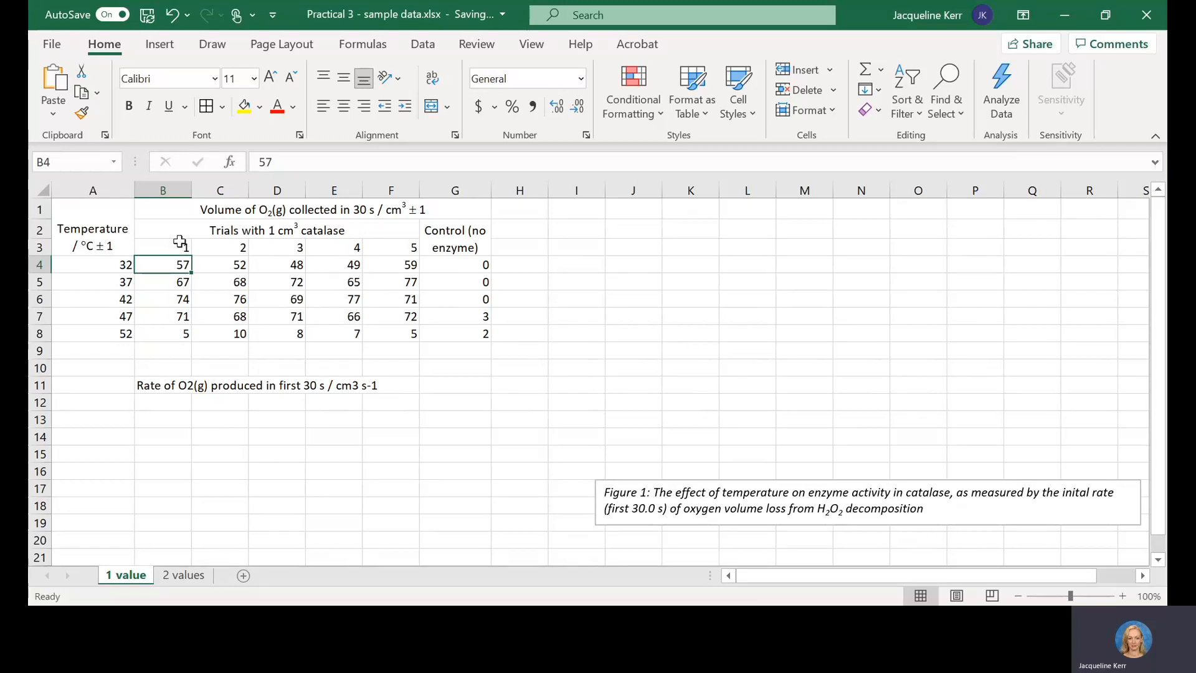
Step: Apply all borders to the raw data table in A1:G8
left_click_drag(114, 218, 395, 330)
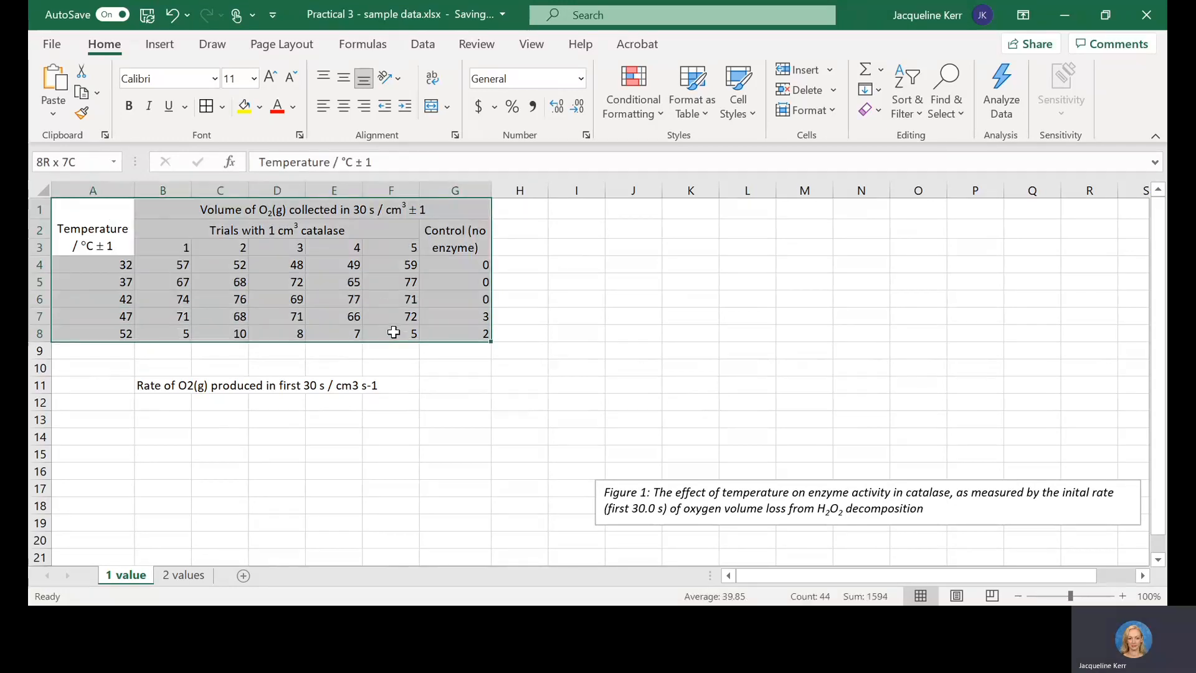
left_click(223, 107)
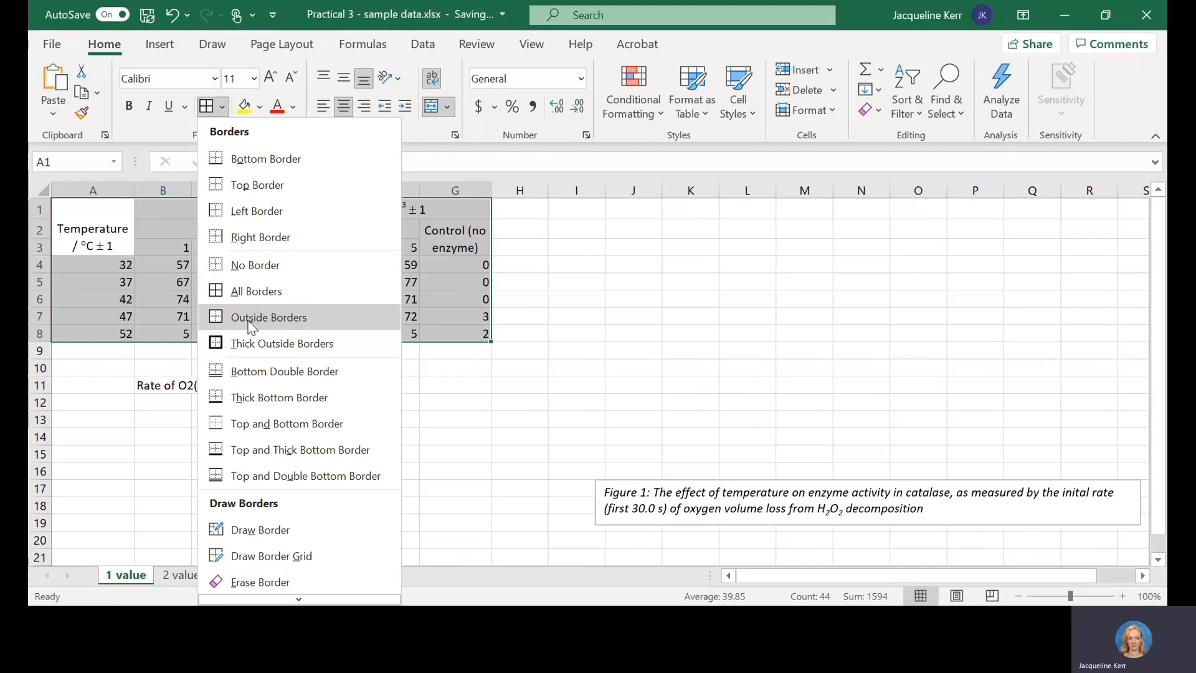
left_click(249, 292)
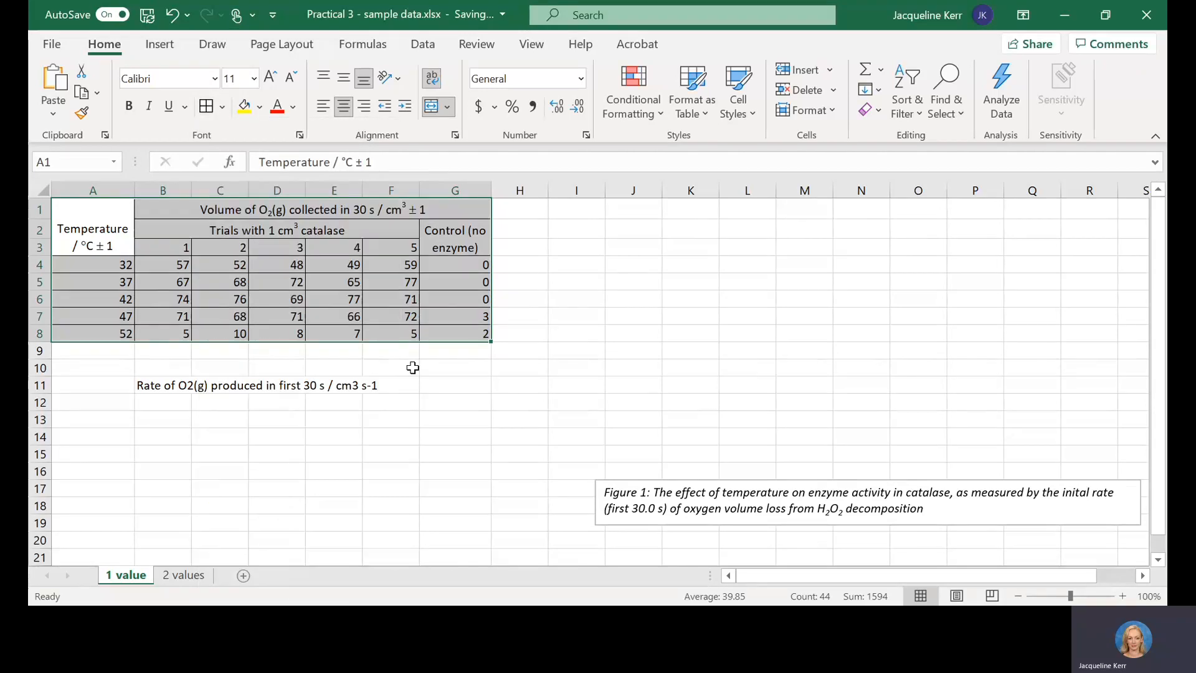
left_click(412, 368)
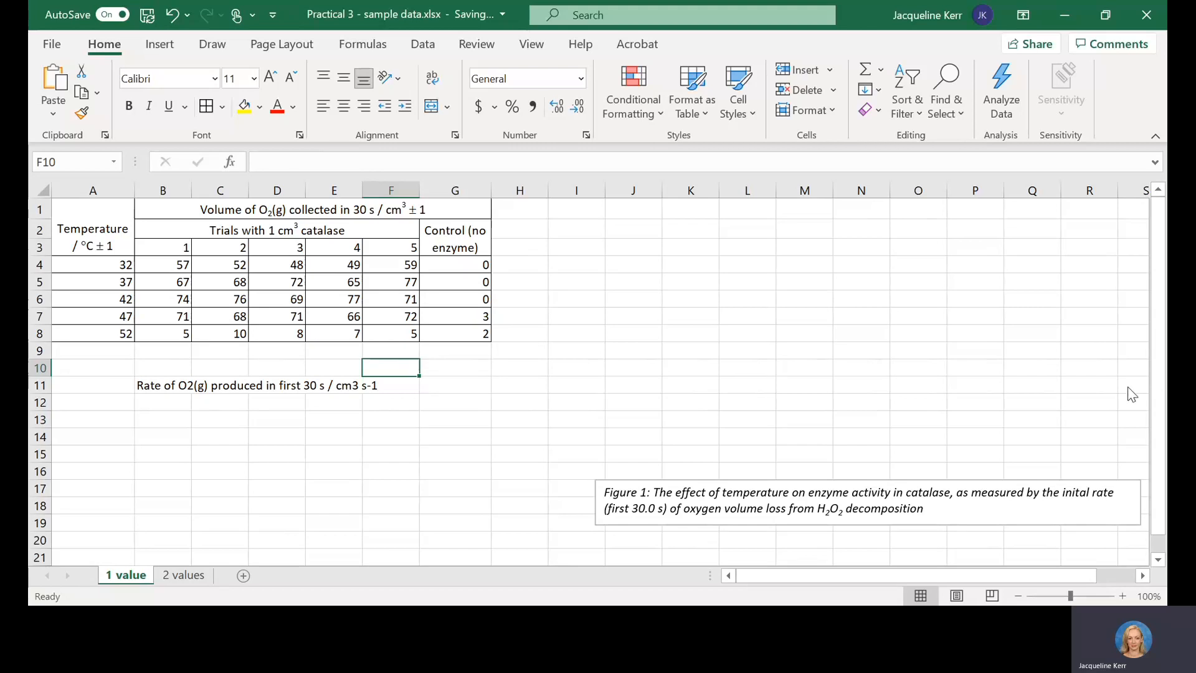
Step: Format the 2 of O2 in the rate heading in B11 as subscript
left_click(162, 385)
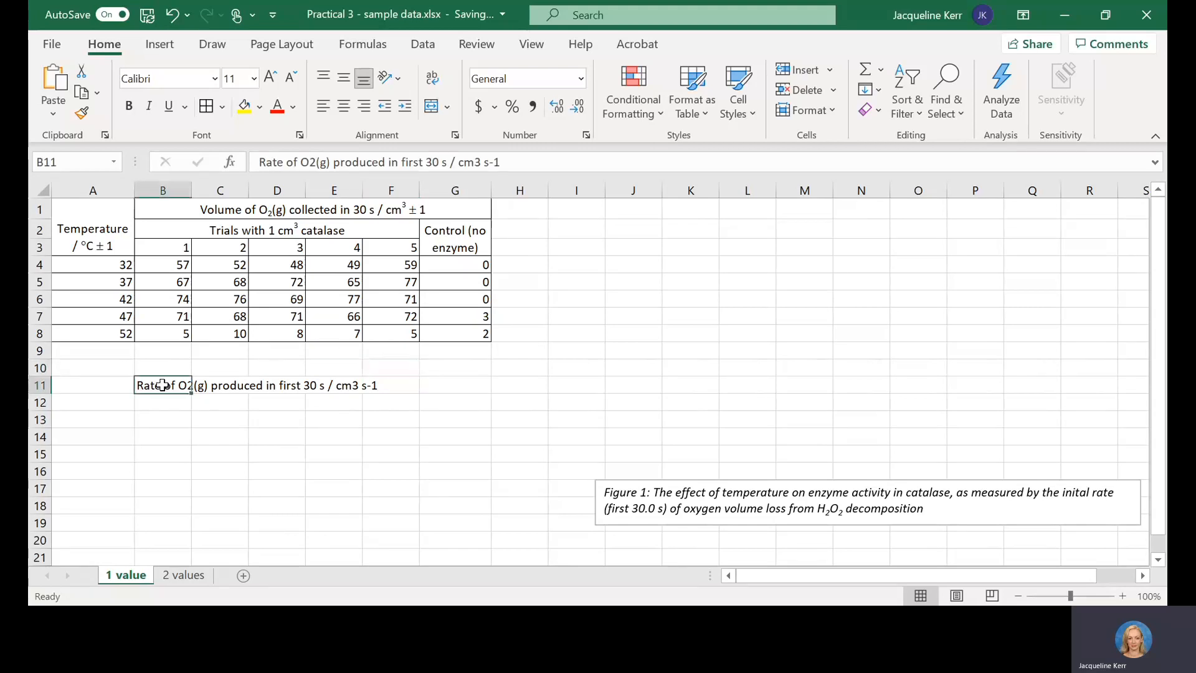
left_click(167, 263)
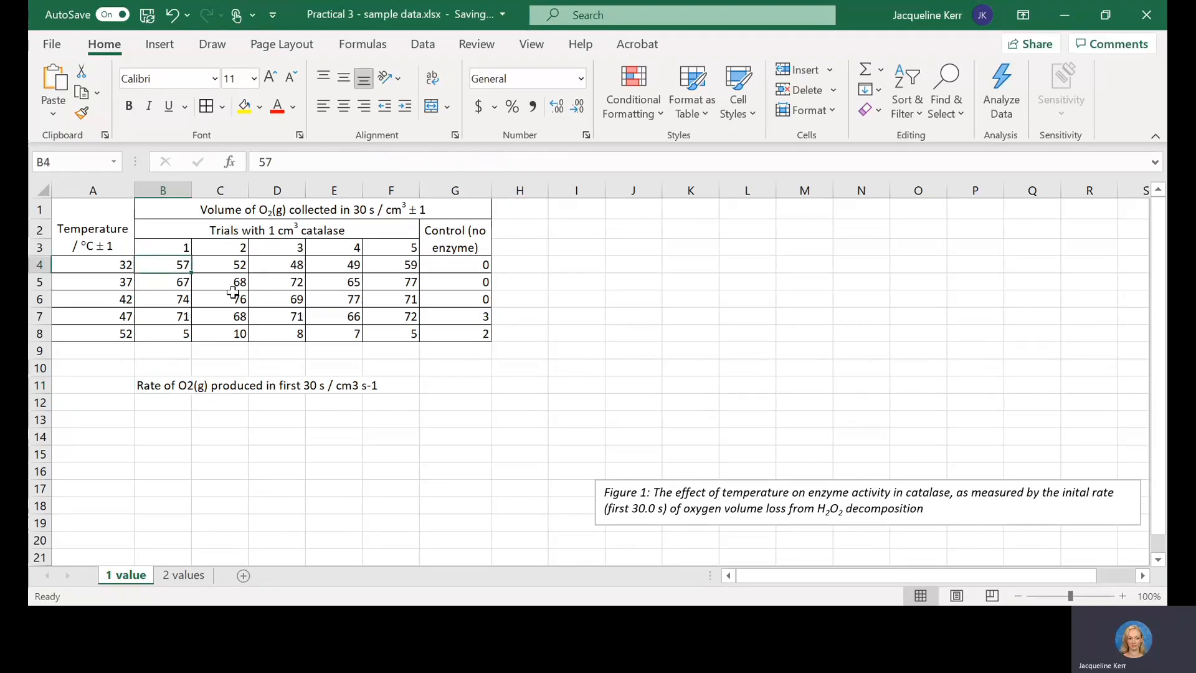
left_click(161, 386)
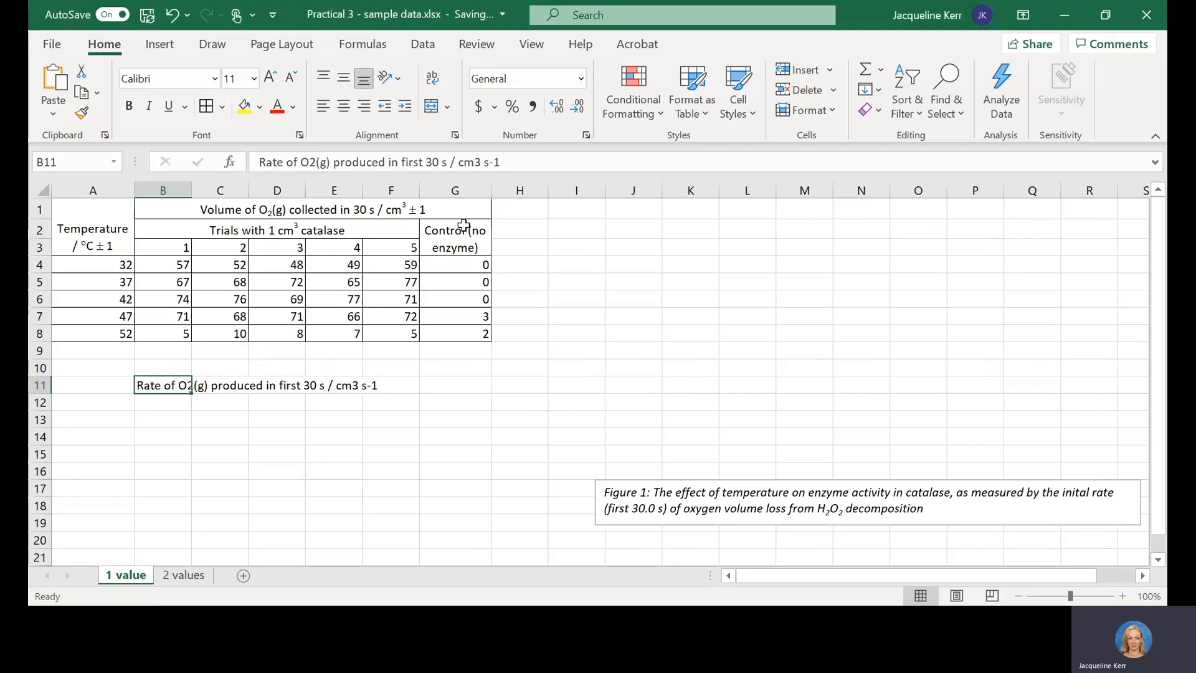
left_click(477, 162)
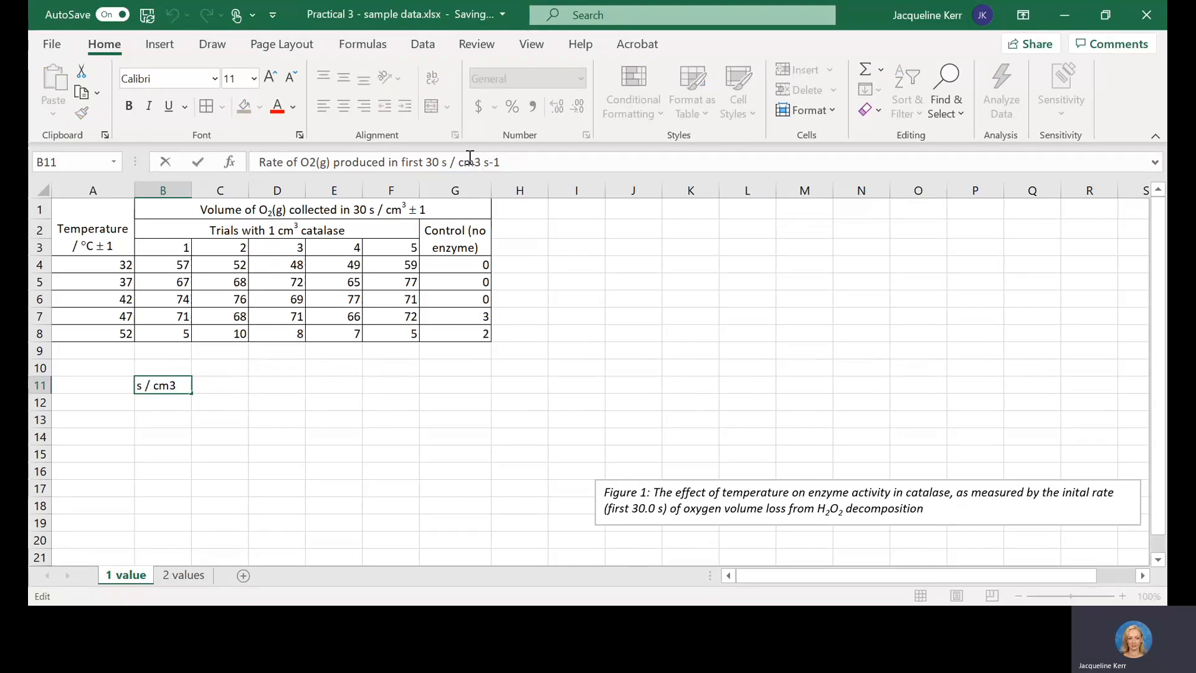
left_click(310, 162)
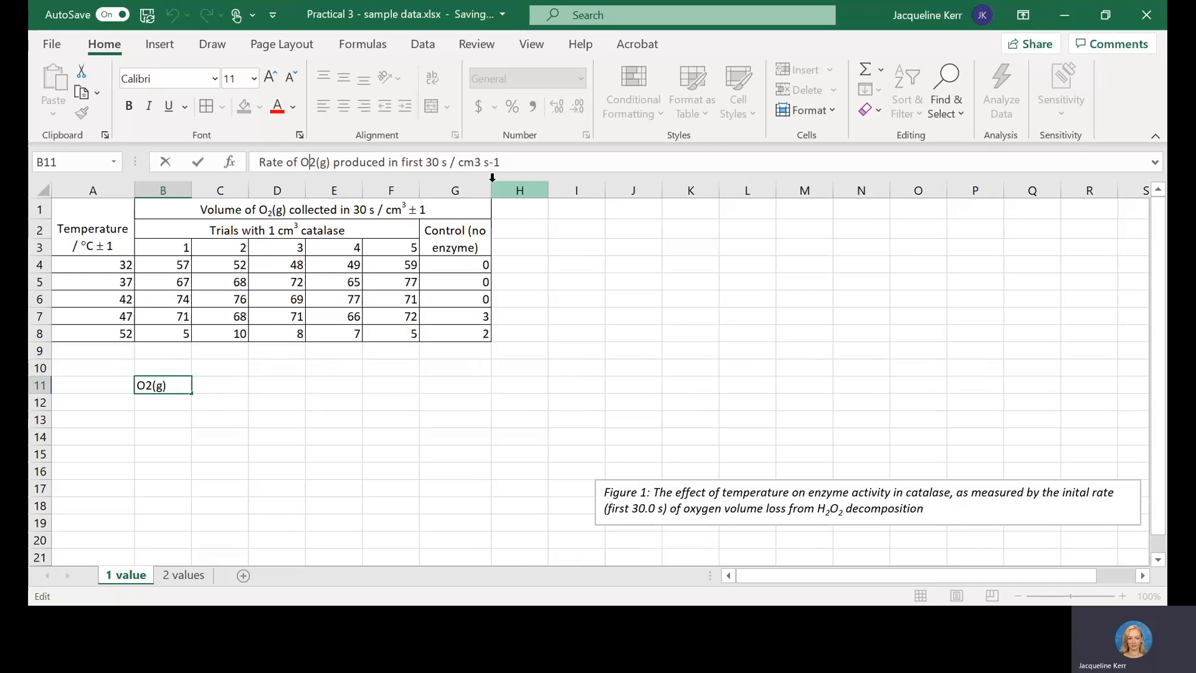
key("shift+Left")
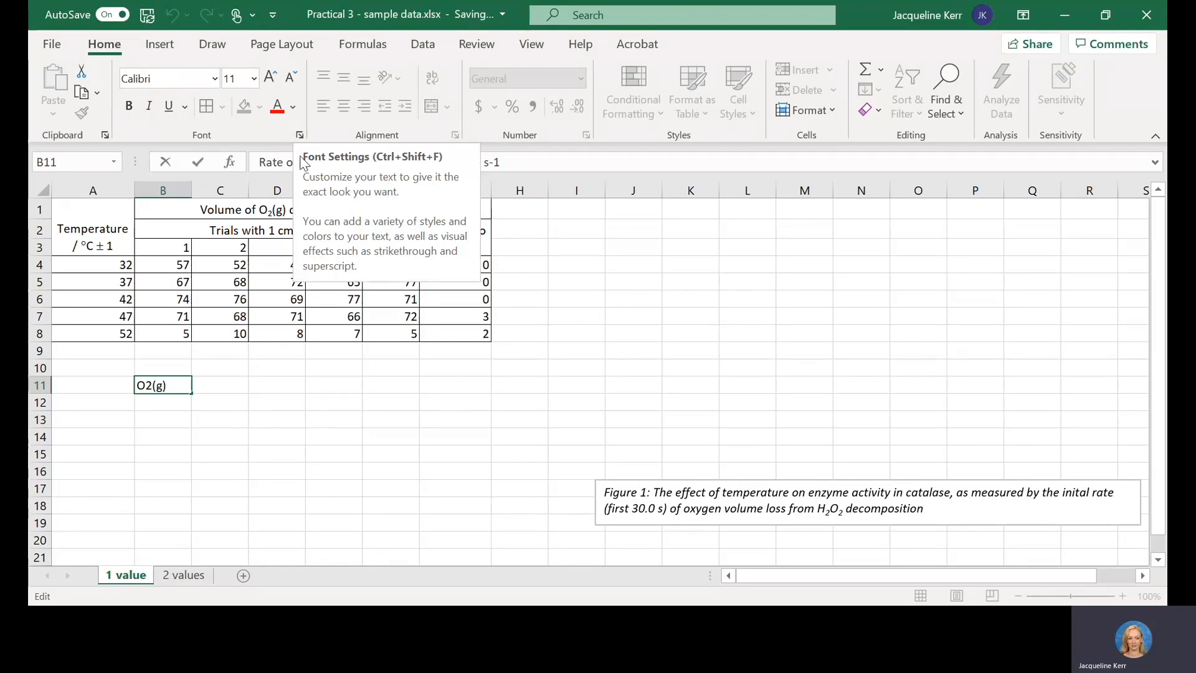
left_click(277, 162)
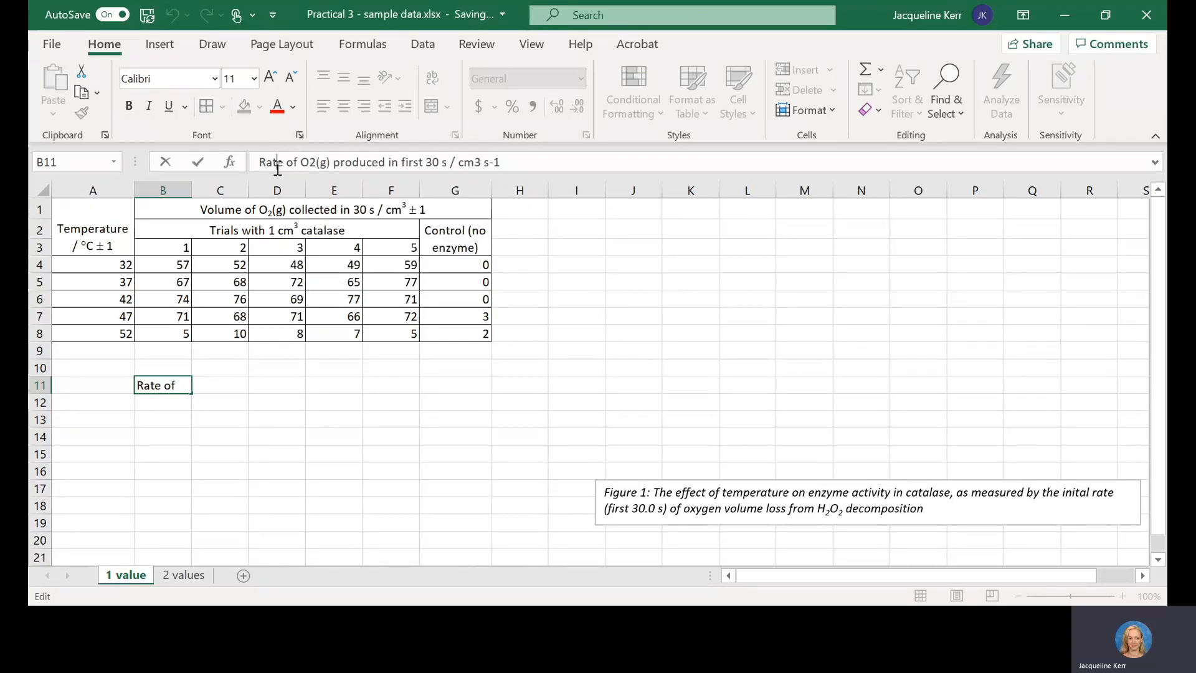
left_click_drag(316, 163, 309, 163)
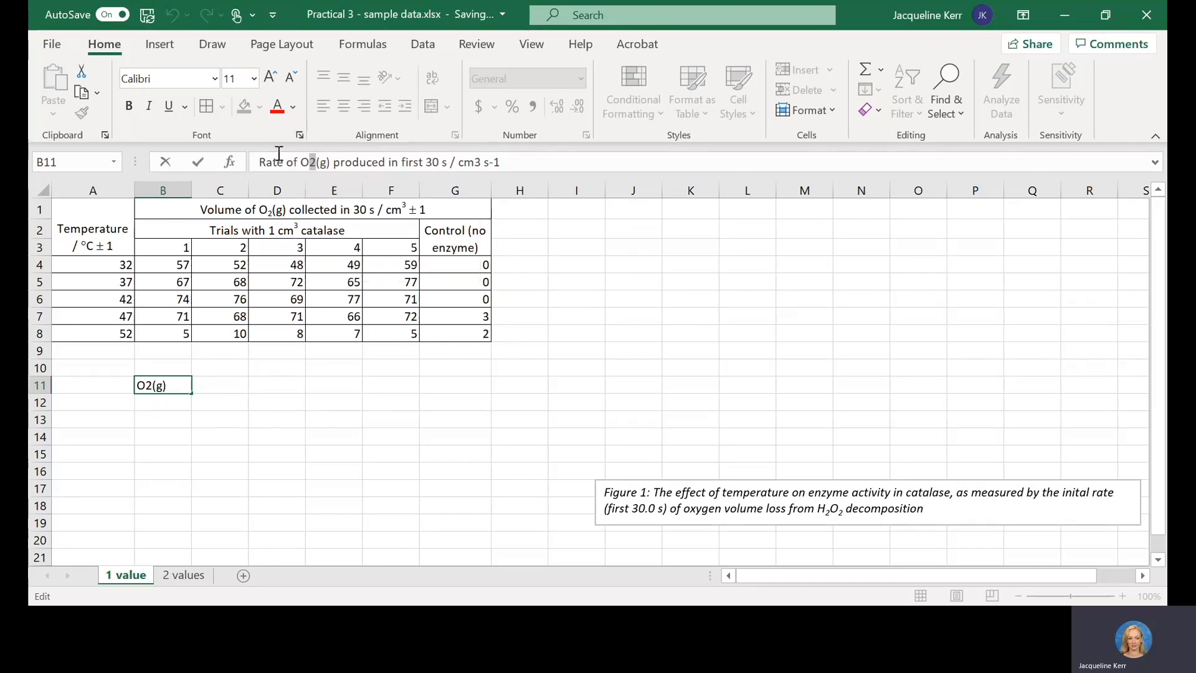
left_click(299, 135)
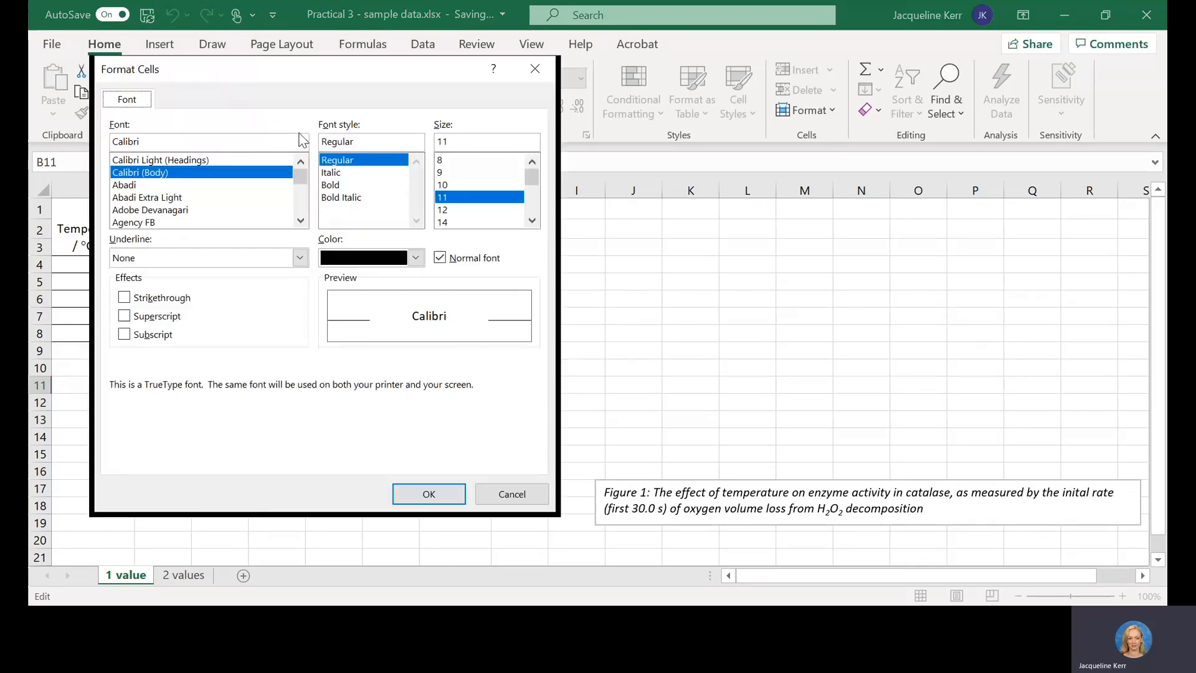
left_click(153, 334)
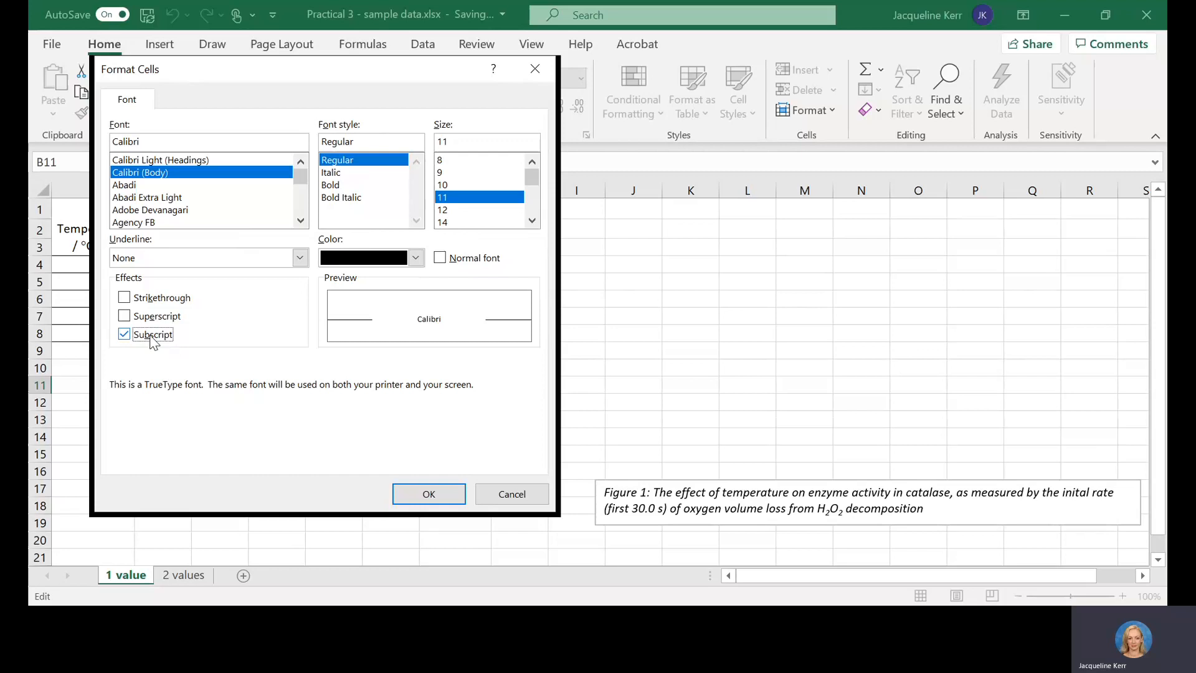
left_click(400, 495)
Step: Format the 3 of cm3 in the B11 rate heading as superscript
left_click(443, 162)
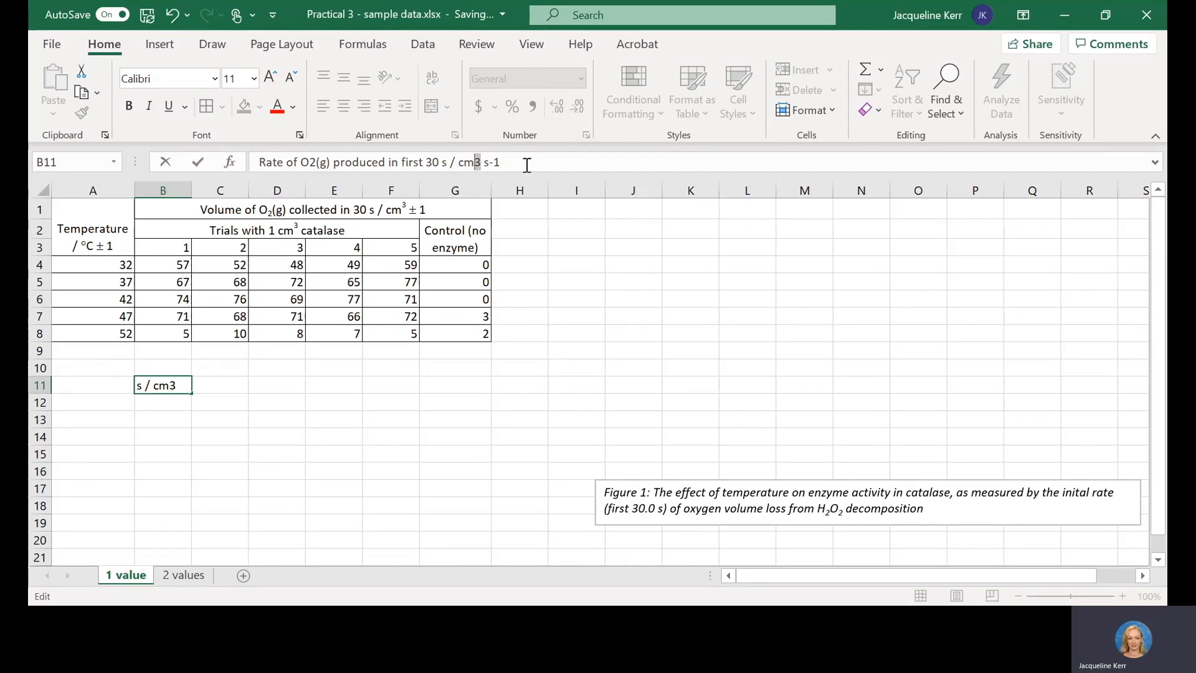
left_click(299, 135)
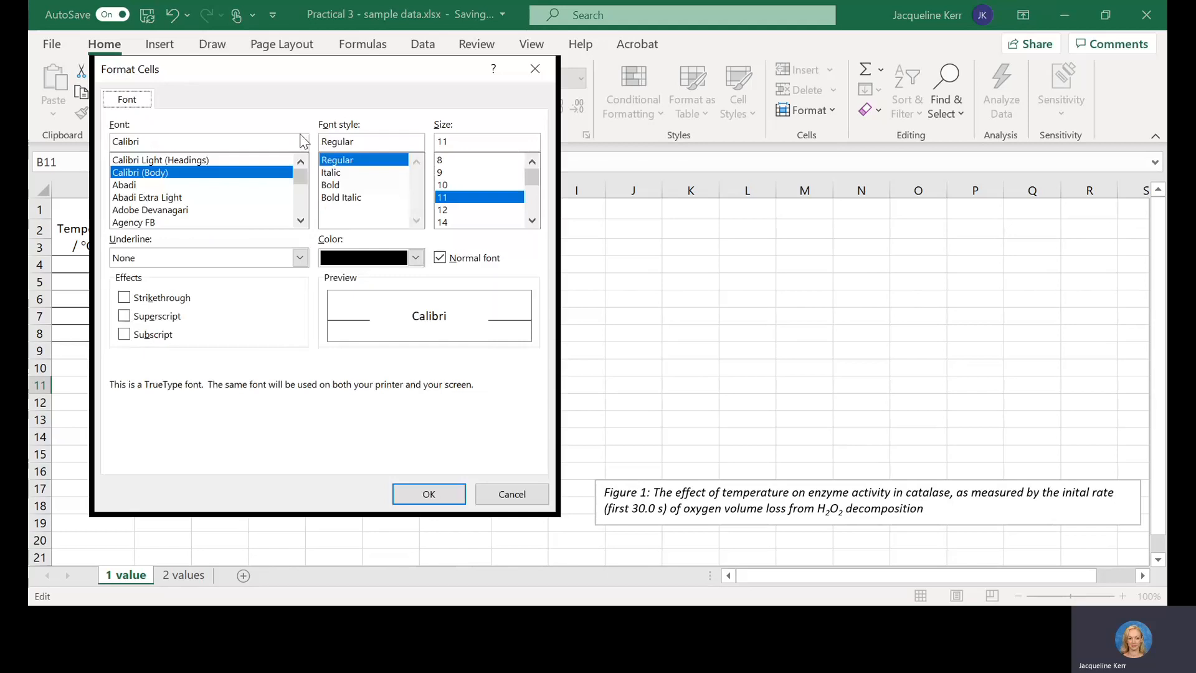
left_click(159, 317)
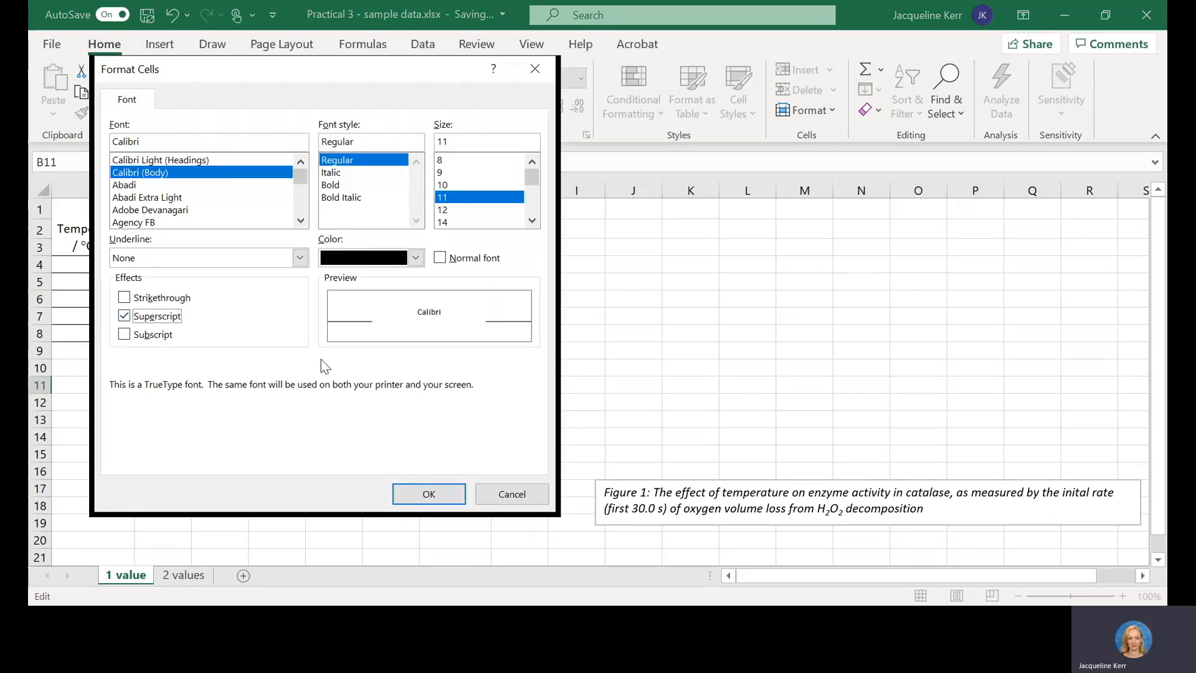
left_click(428, 494)
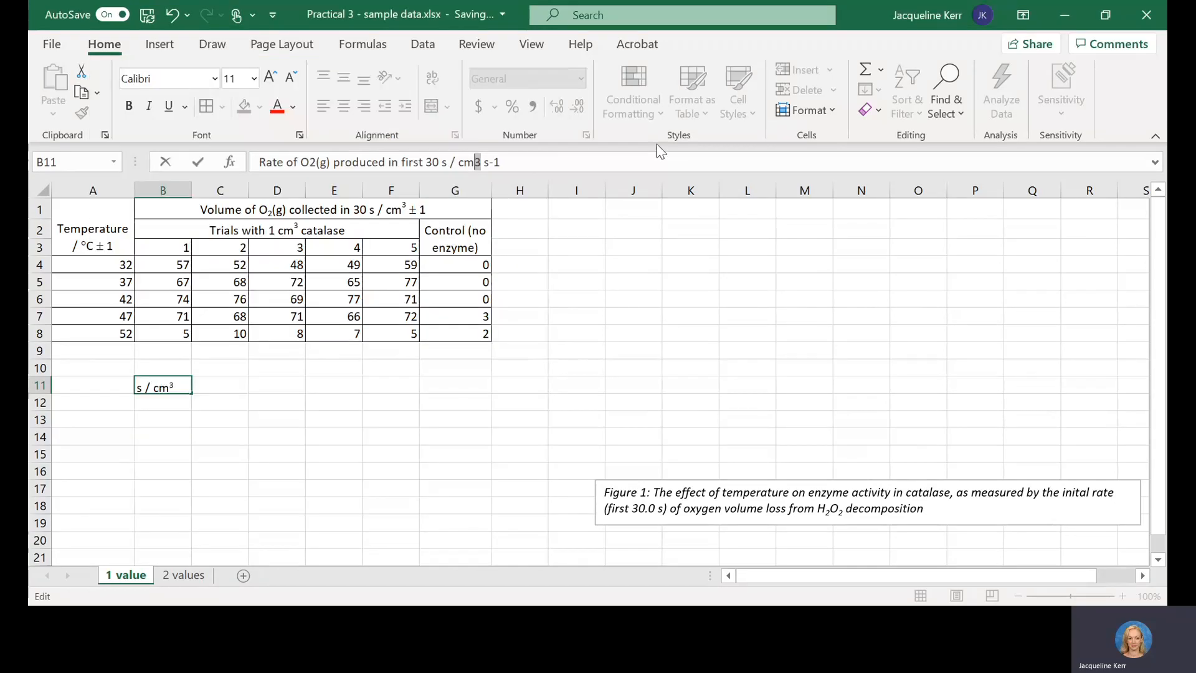
Step: Format the -1 of s-1 at the end of the B11 rate heading as superscript and commit the cell edit
left_click(529, 155)
key("Left")
key("Left")
key("Left")
key("Left")
key("Left")
key("Left")
key("Right")
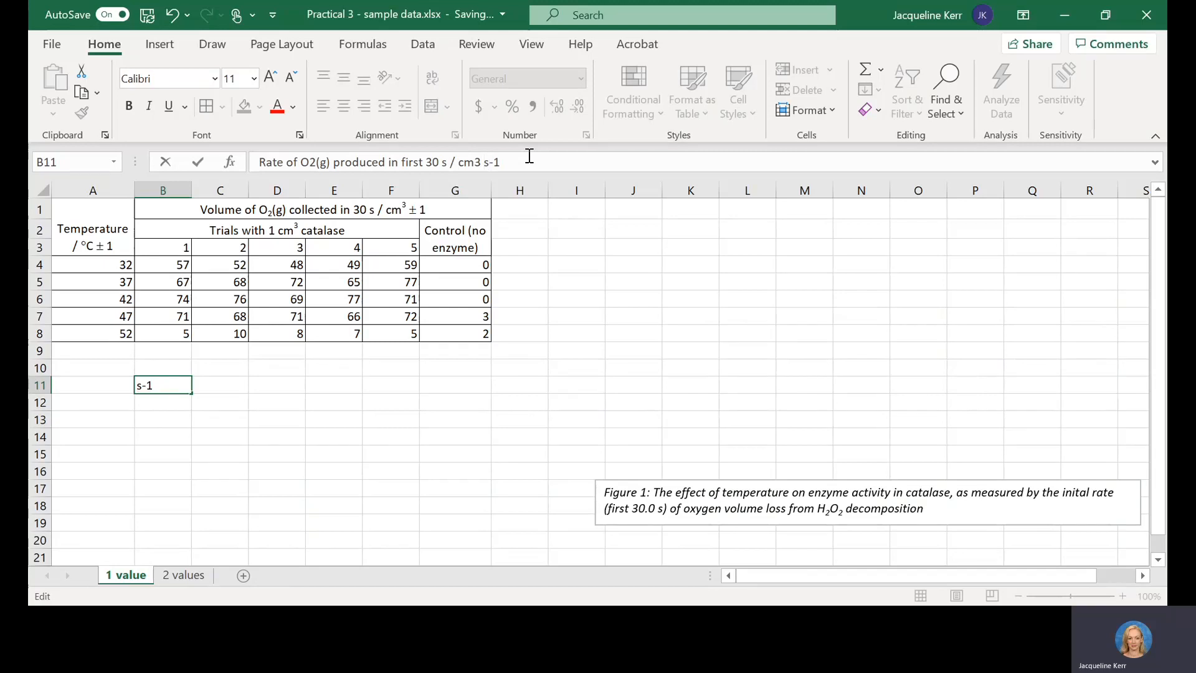
key("Right")
key("Right")
left_click(300, 134)
left_click(145, 319)
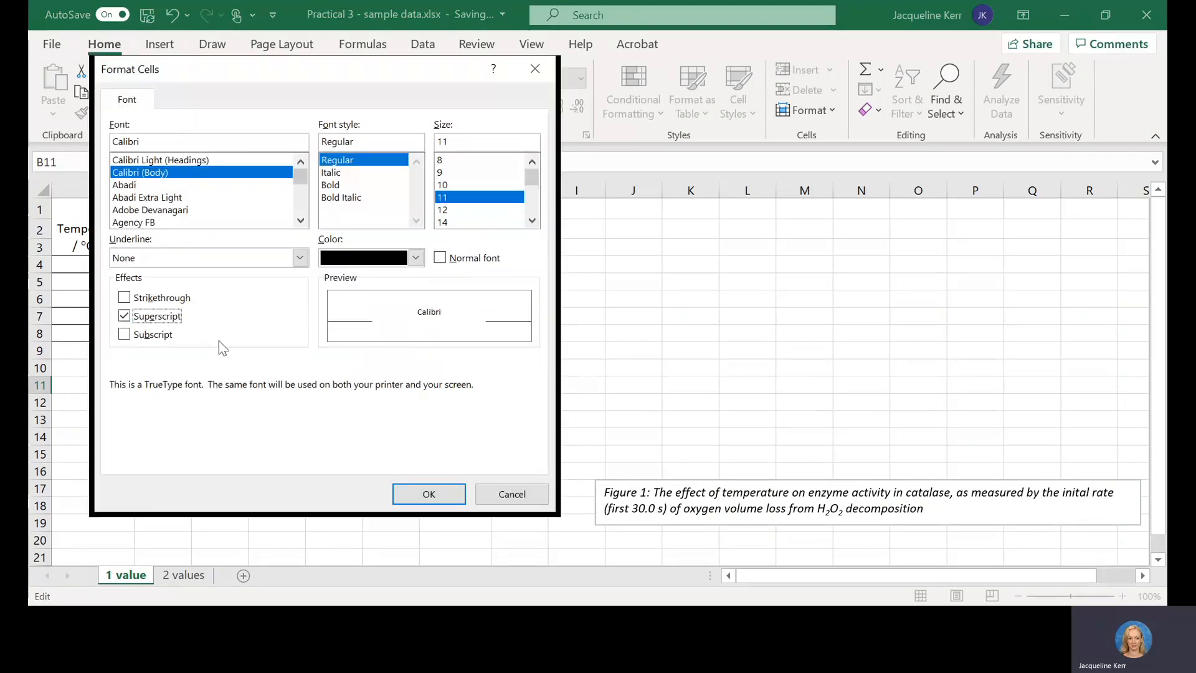
left_click(414, 492)
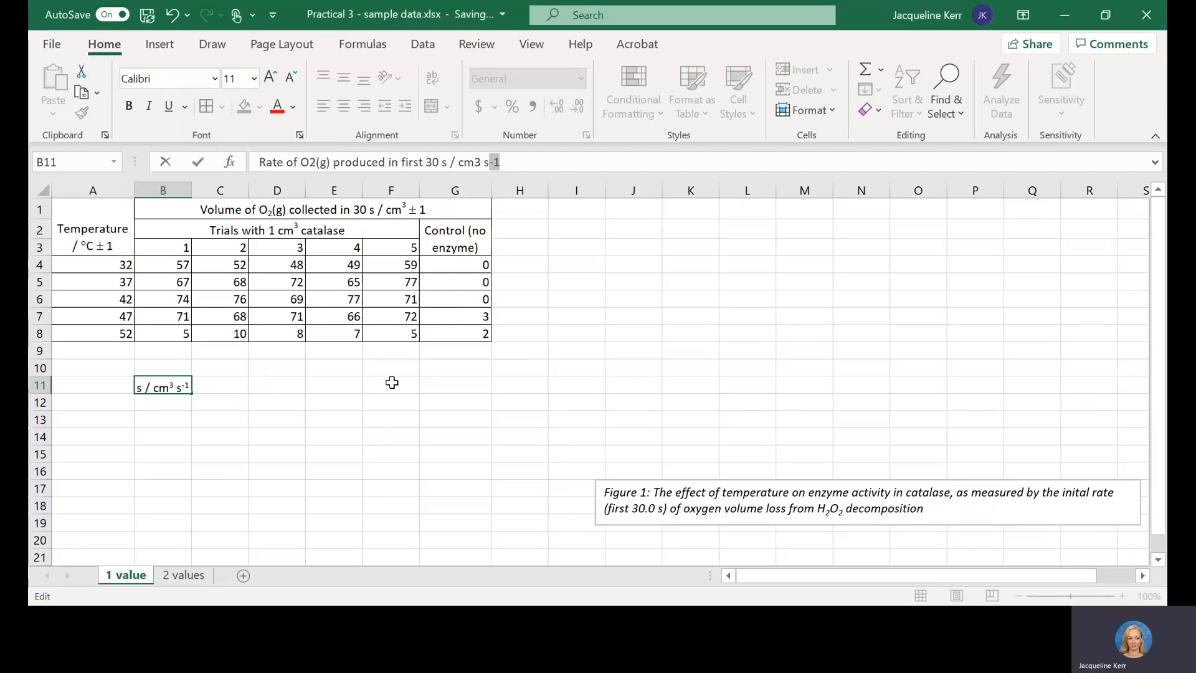
left_click(264, 383)
left_click(157, 385)
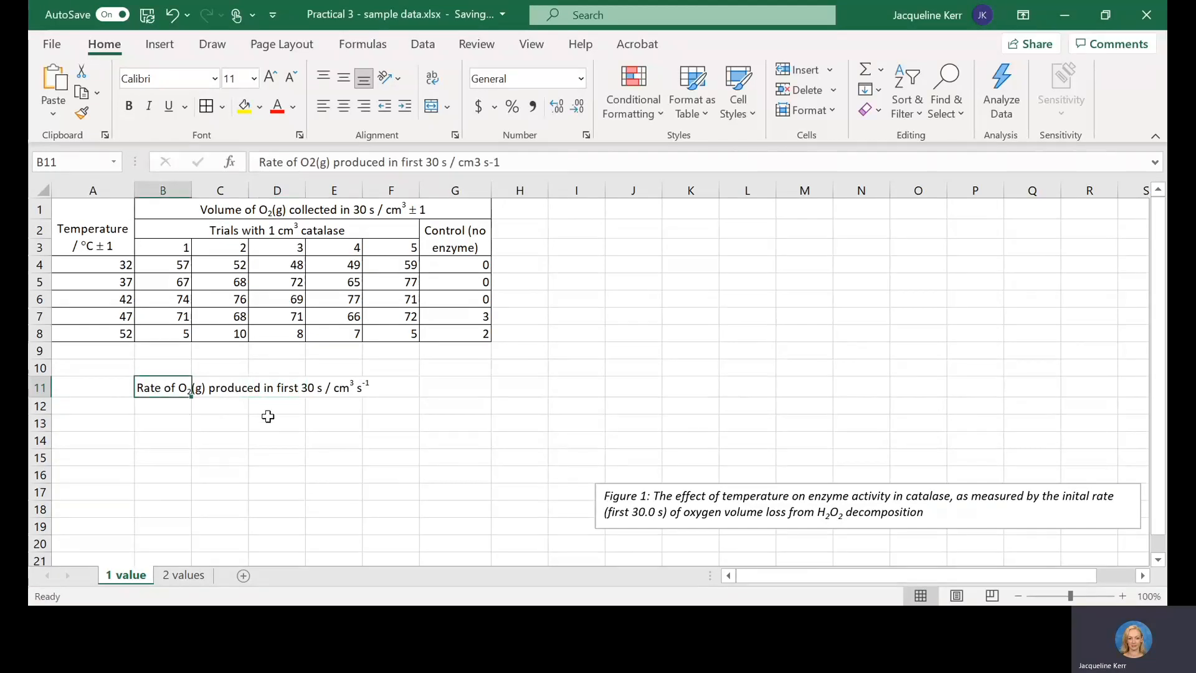
Step: Copy the temperature heading and values in A1:A8 to the rate table starting at A11
left_click(108, 227)
left_click_drag(108, 226, 106, 334)
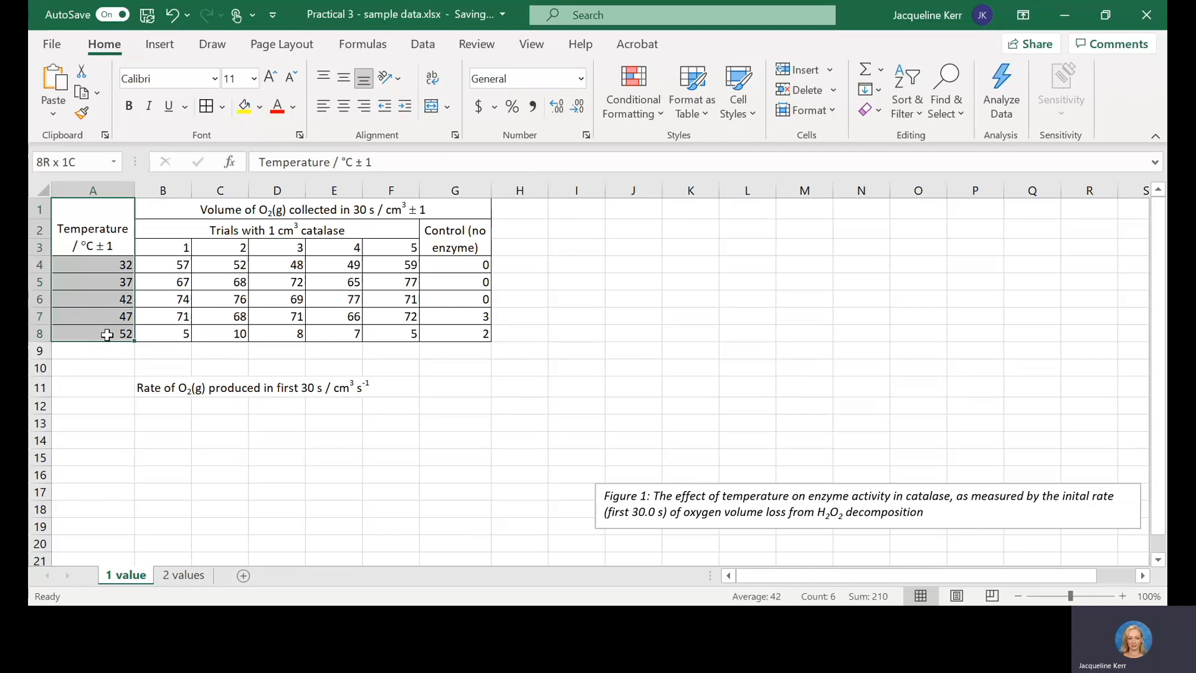
key("ctrl+c")
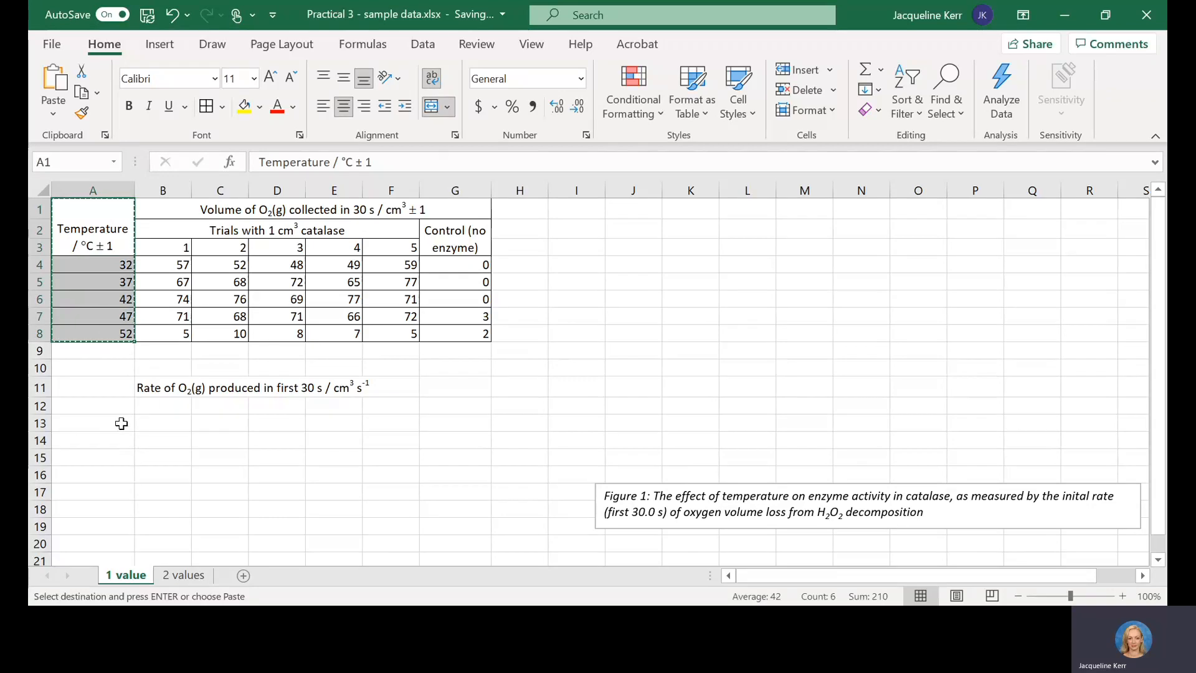
key("ctrl+v")
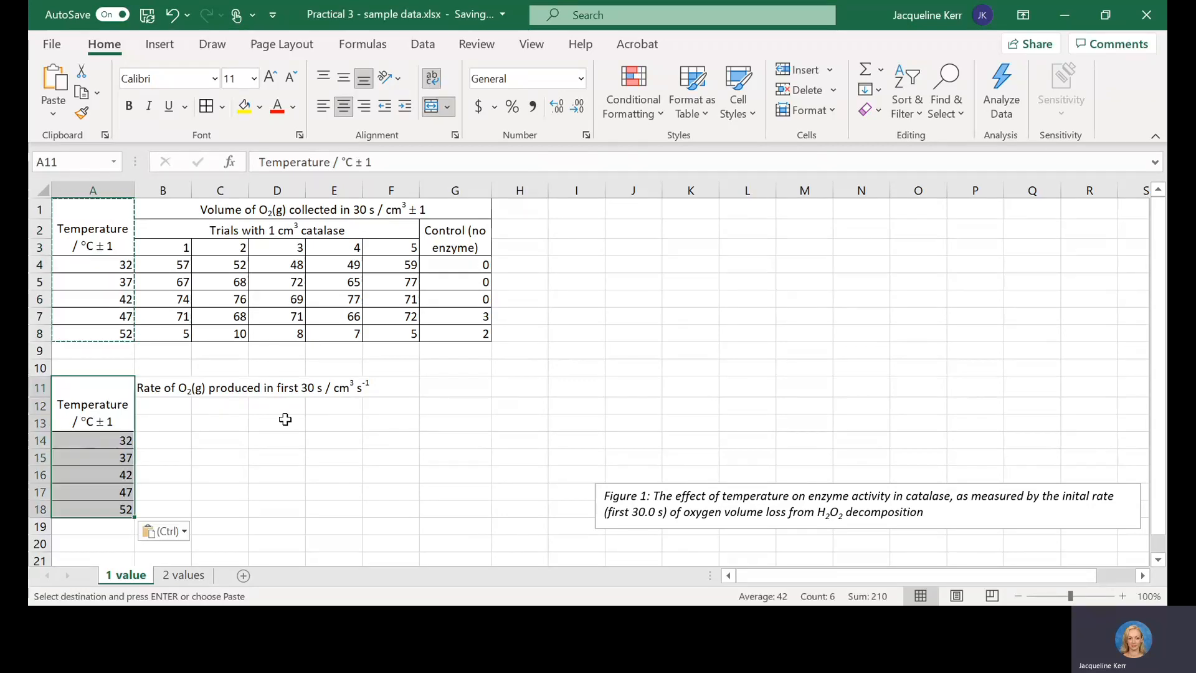
Step: Copy the catalase trials heading and trial numbers in B2:F3 to the rate table starting at B12
left_click(256, 440)
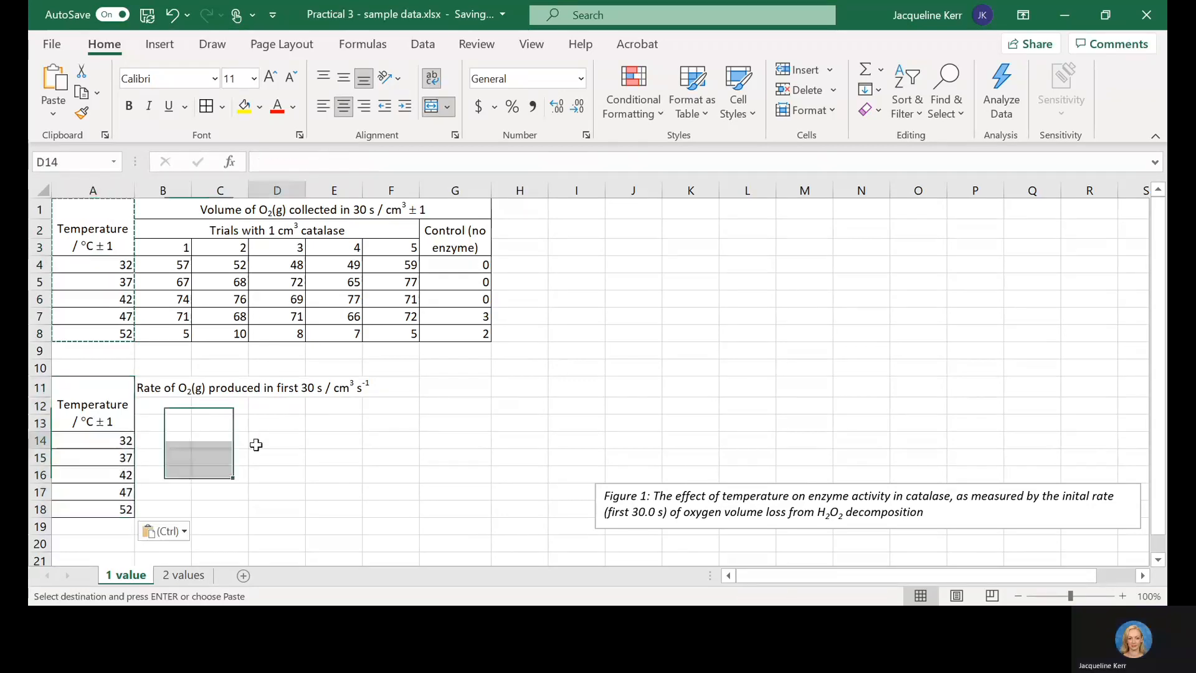
left_click(166, 237)
left_click_drag(360, 236, 392, 247)
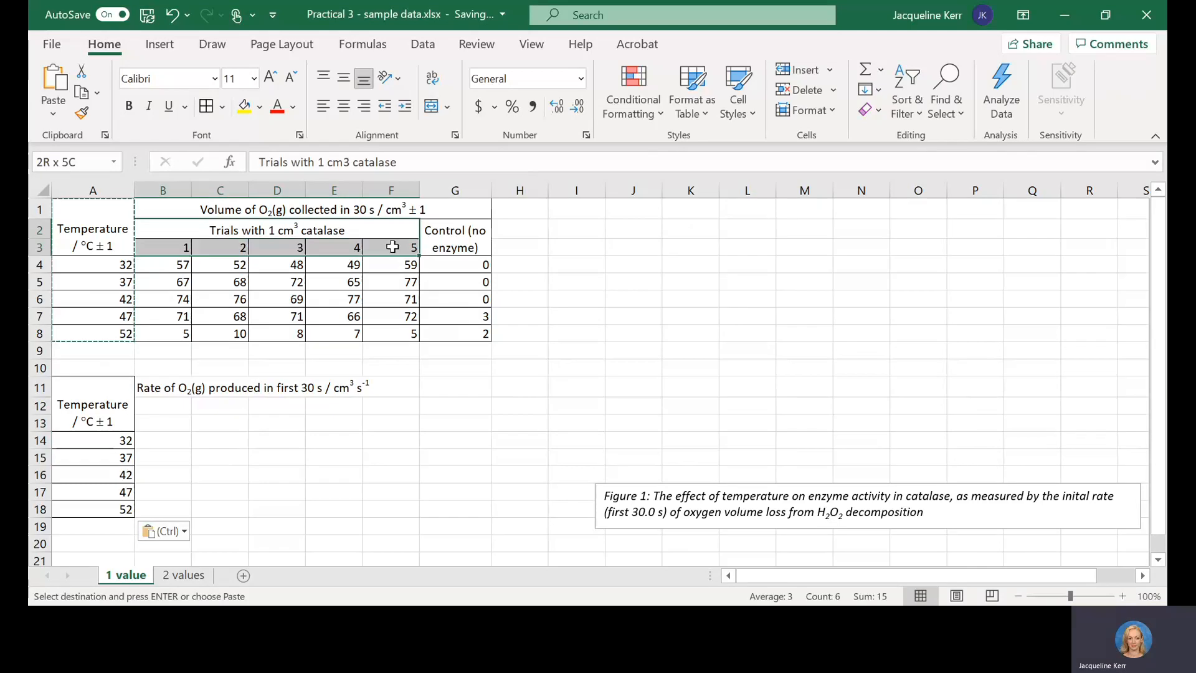
key("ctrl+c")
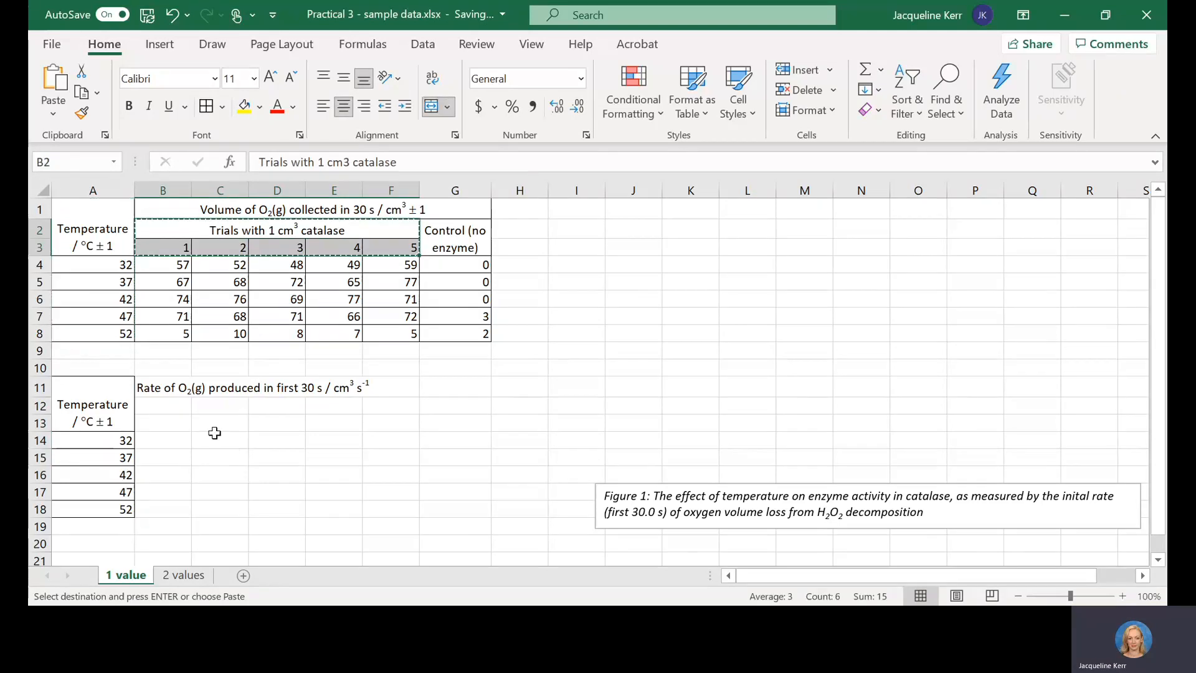
left_click(214, 432)
key("ctrl+v")
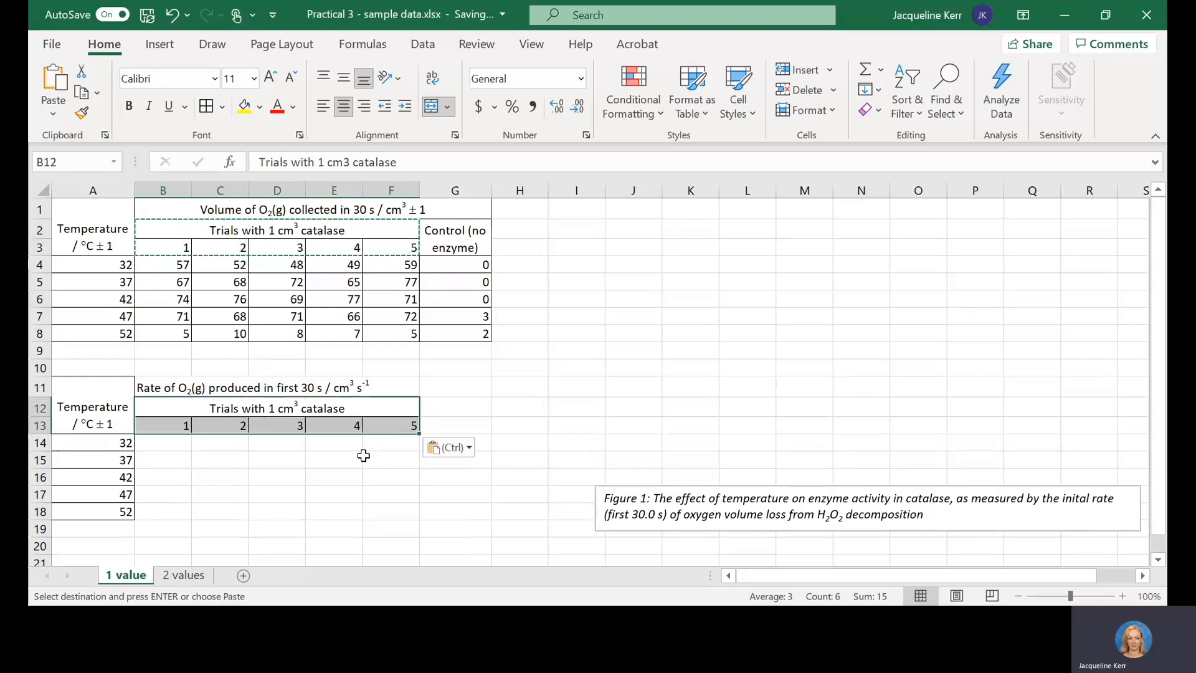
Step: Enter the headings Mean in G12 and Standard Deviation in H12 beside the trial columns of the rate table
left_click(480, 421)
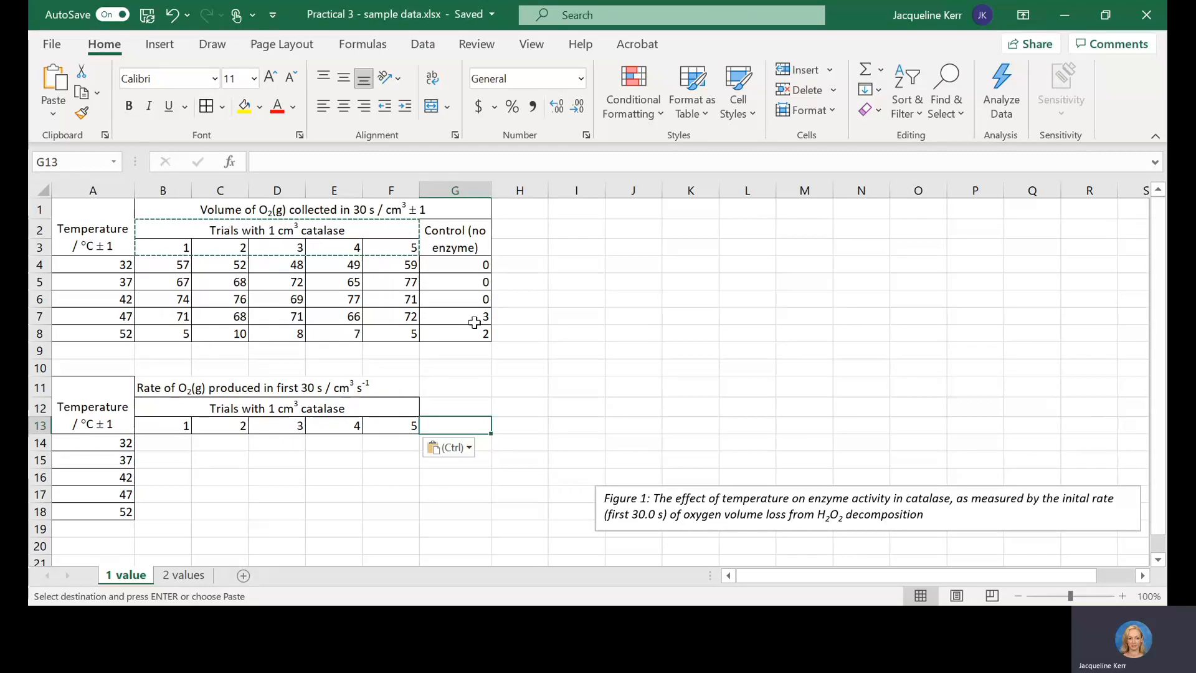
left_click(458, 288)
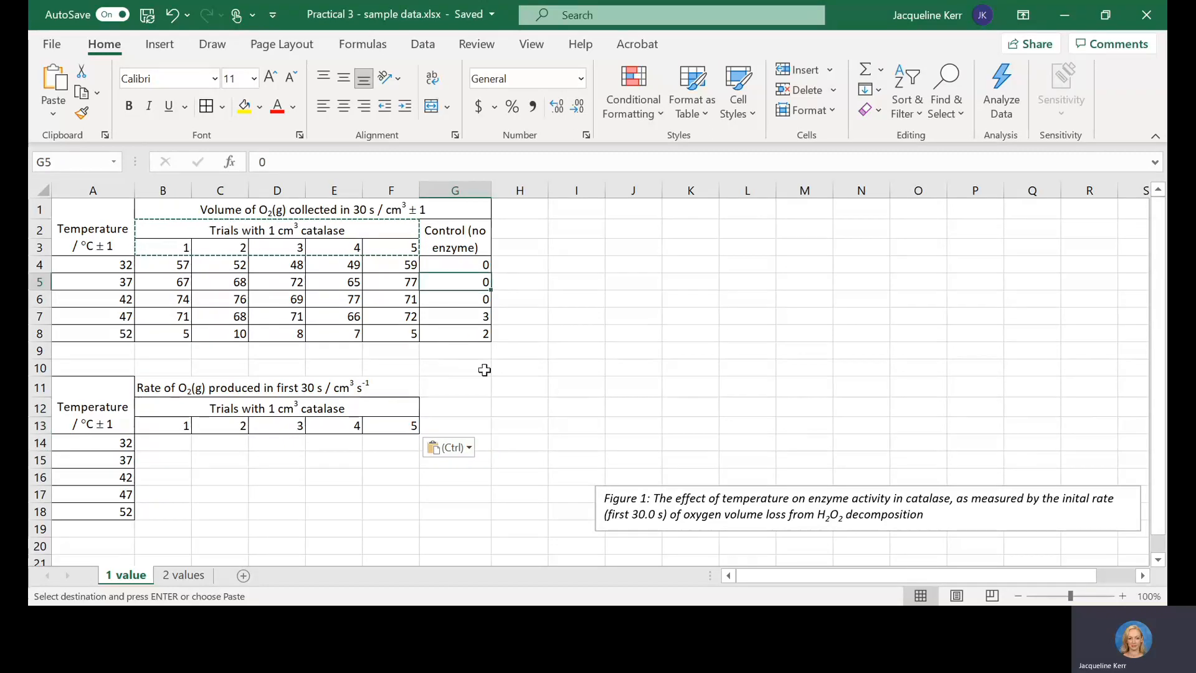
left_click(458, 416)
type("M")
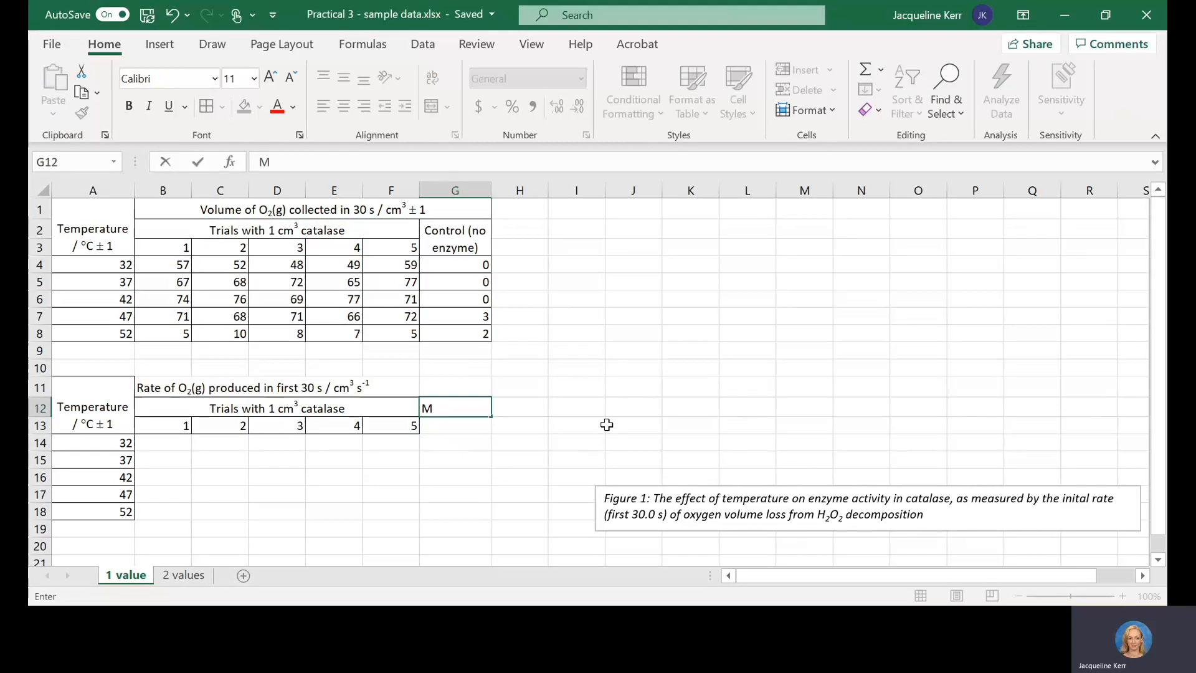
type("ean")
key("Tab")
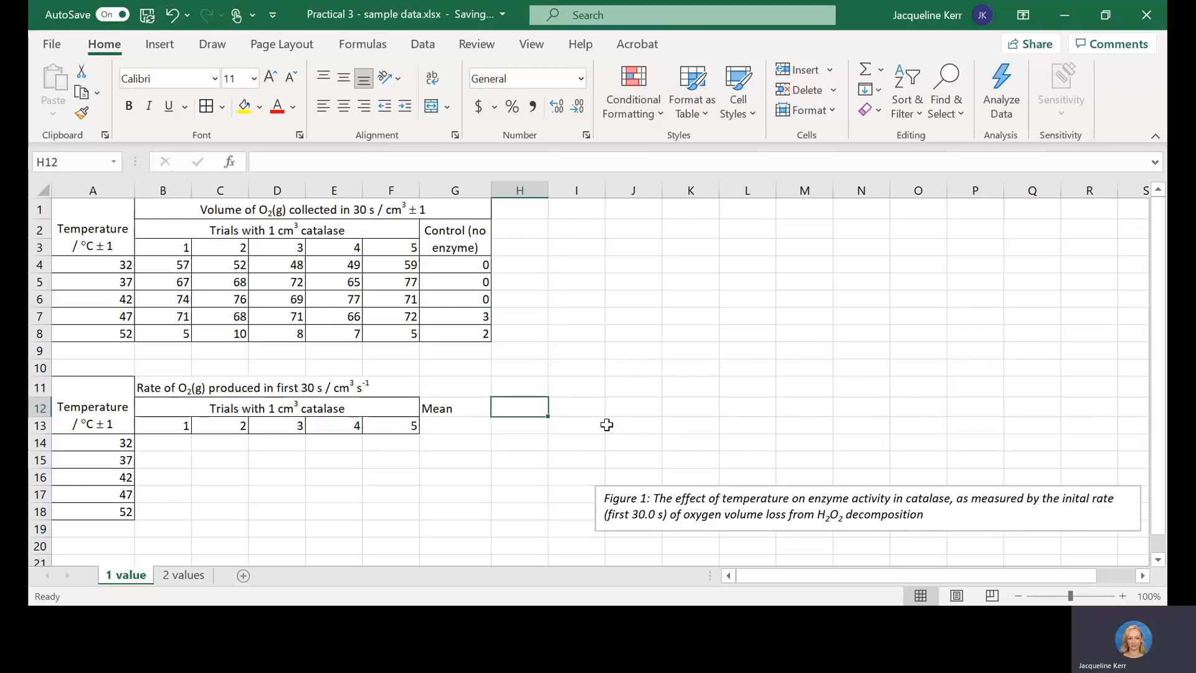
type("Standard D")
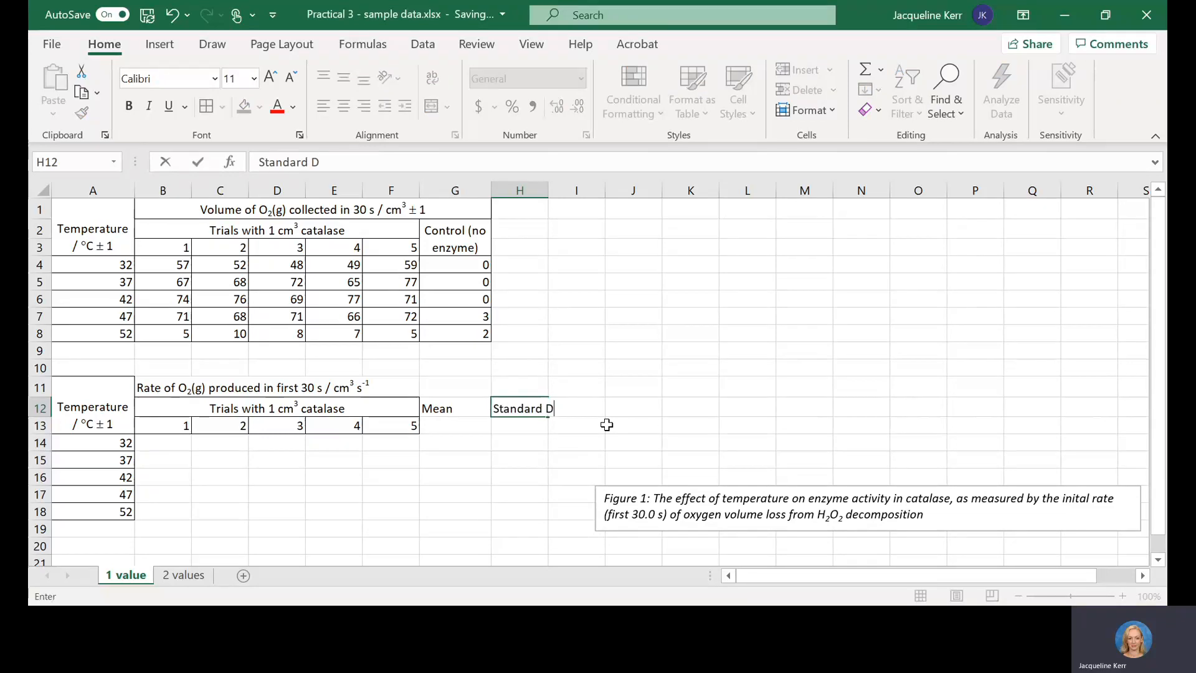
type("eviation")
key("Return")
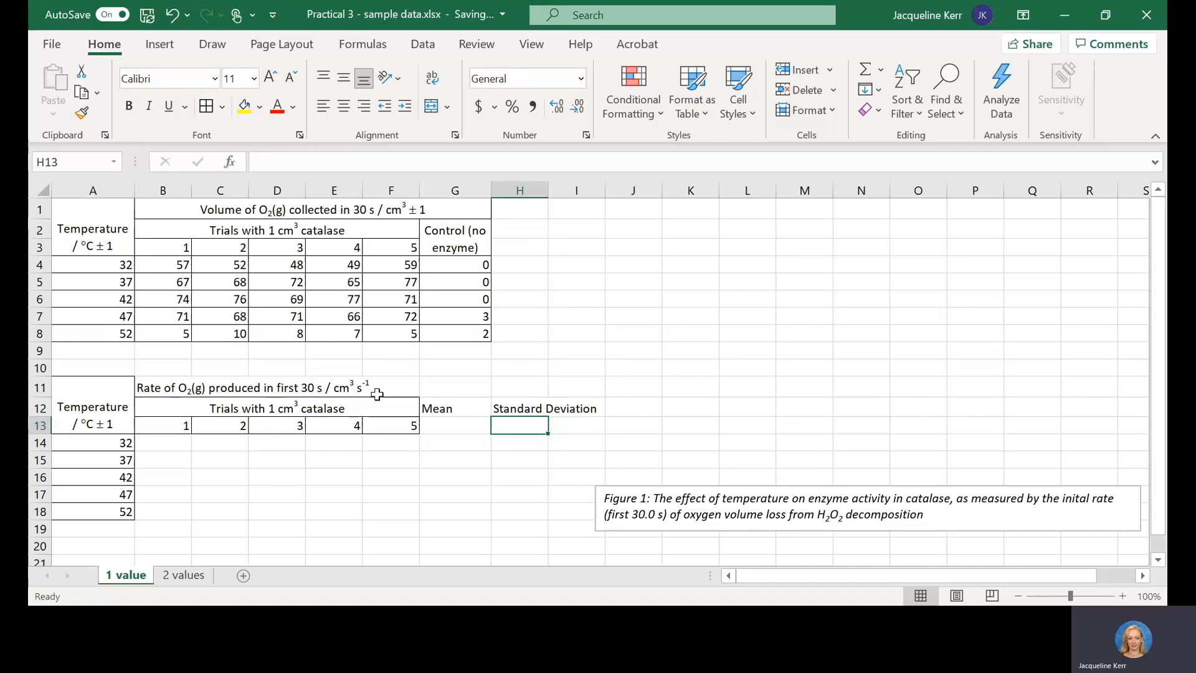
Step: Merge and center Mean over G12:G13 and Standard Deviation over H12:H13, wrapping the Standard Deviation text and middle-aligning Mean vertically
left_click(447, 408)
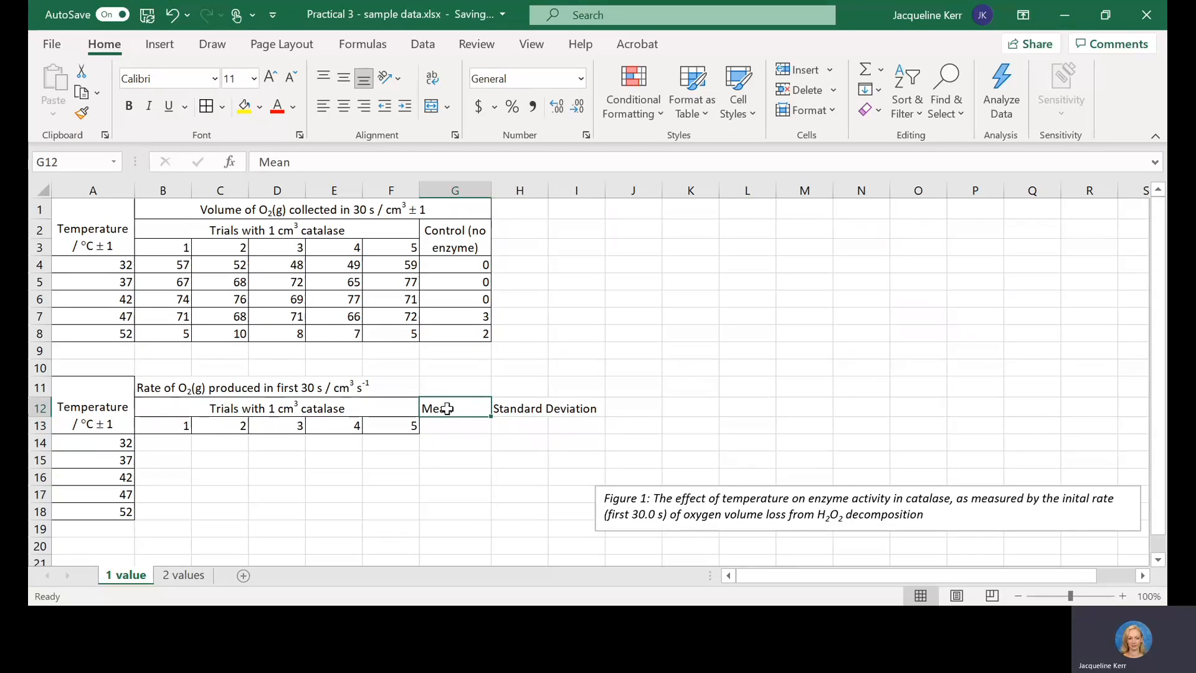
left_click_drag(447, 409, 448, 423)
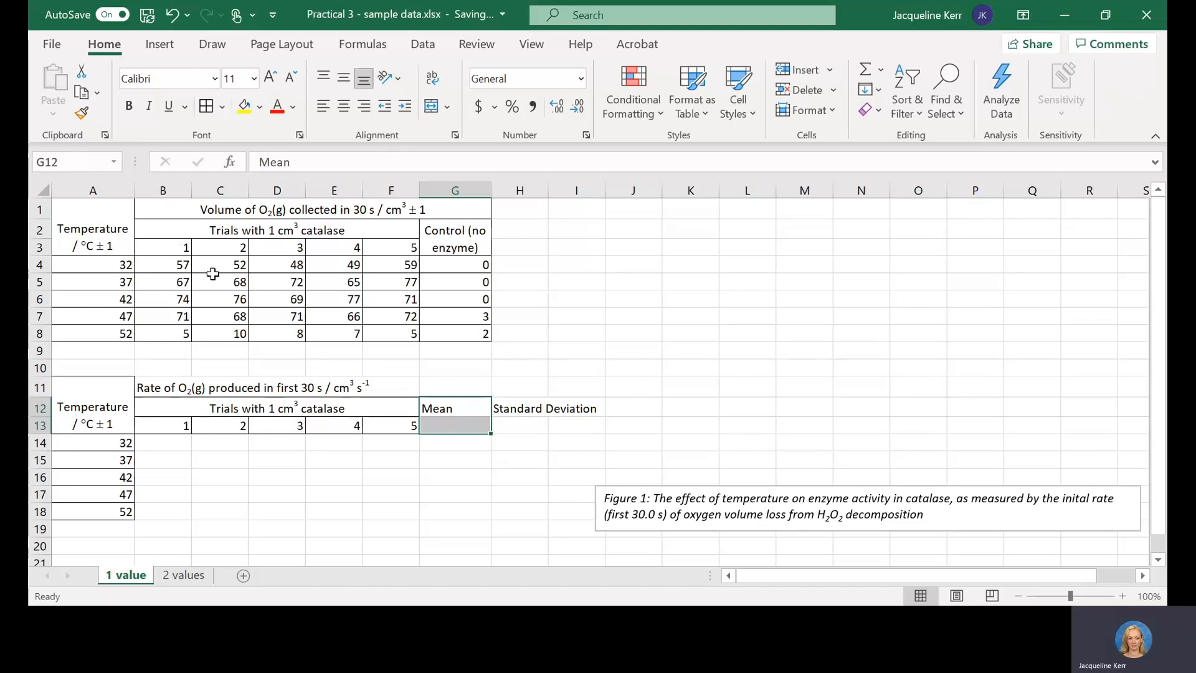
left_click(431, 106)
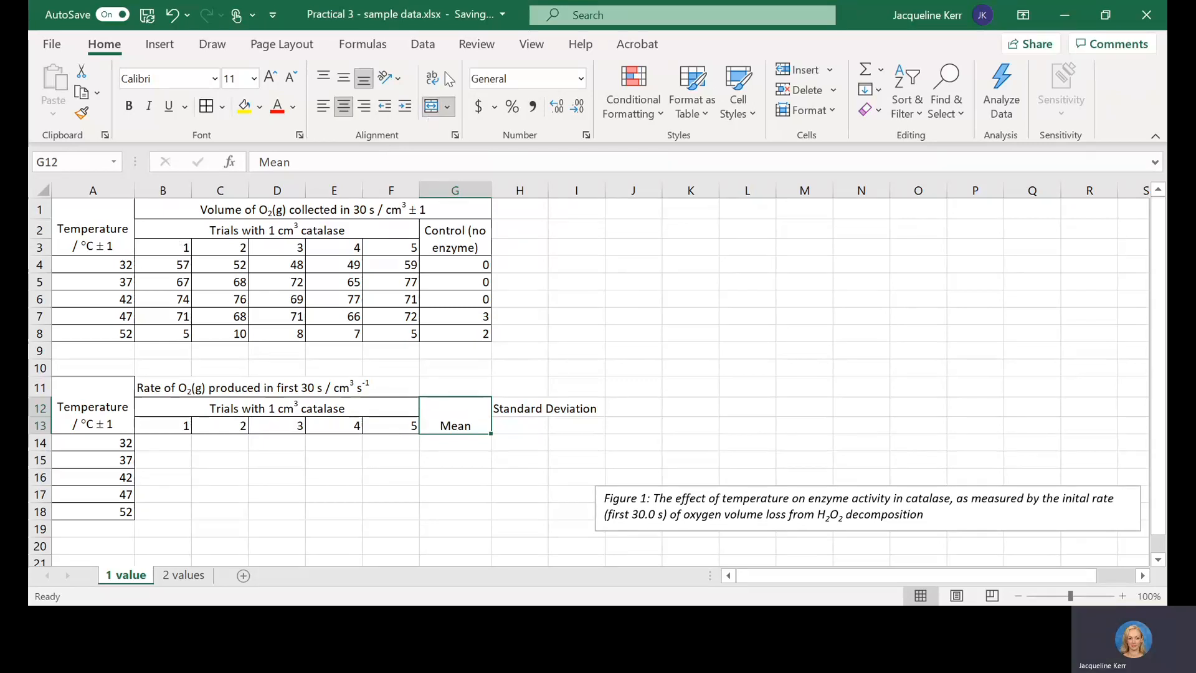
left_click_drag(522, 410, 522, 422)
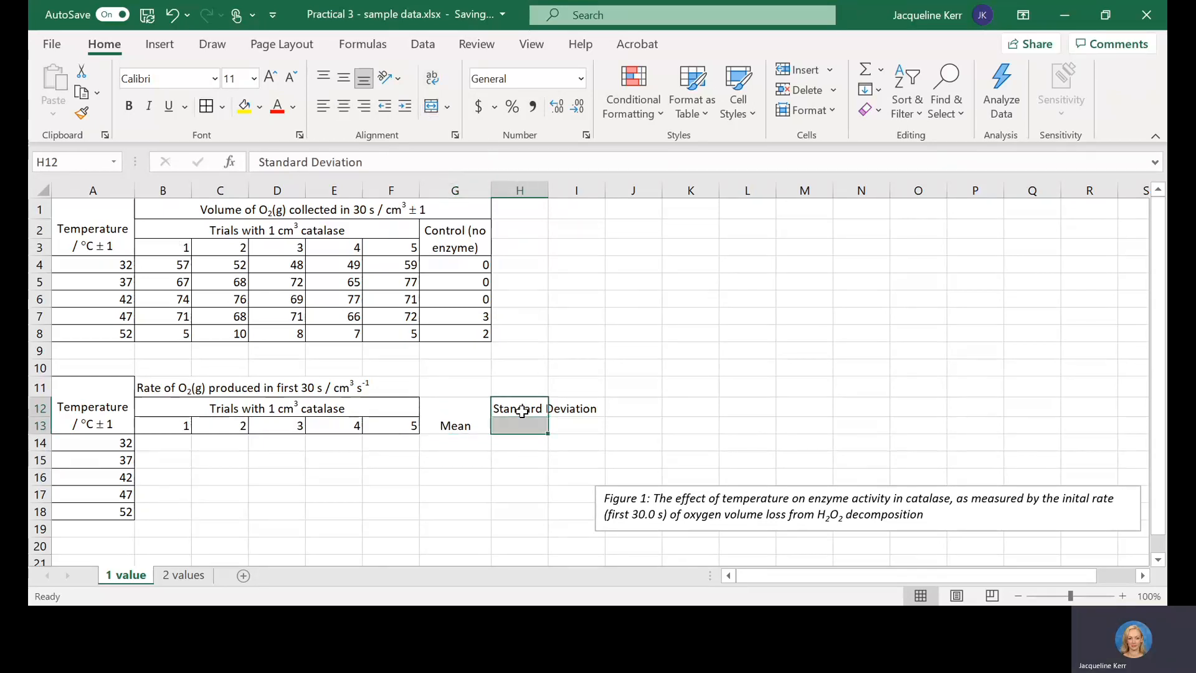
left_click(430, 106)
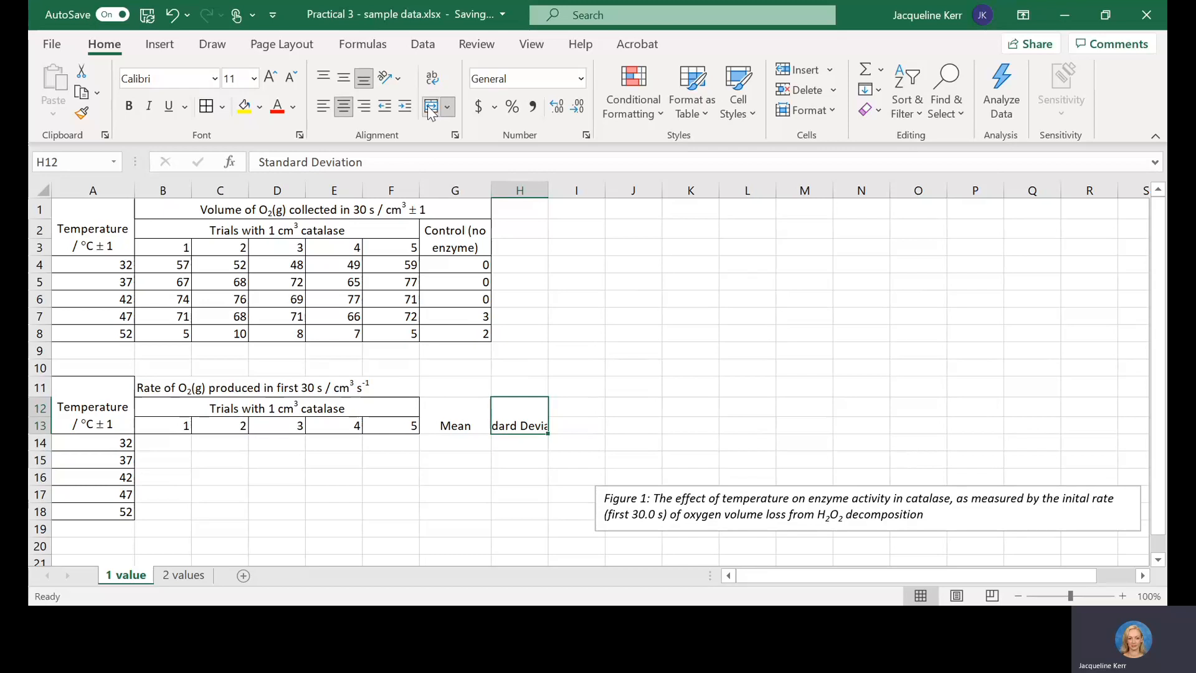
left_click(432, 78)
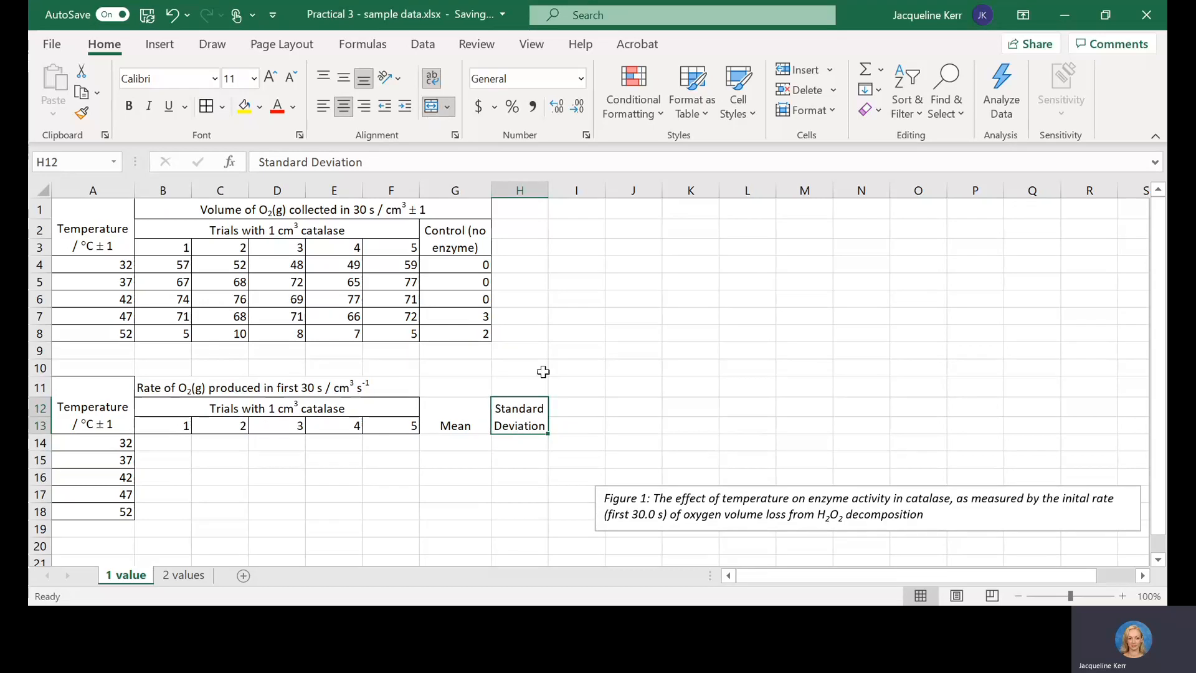
left_click(454, 416)
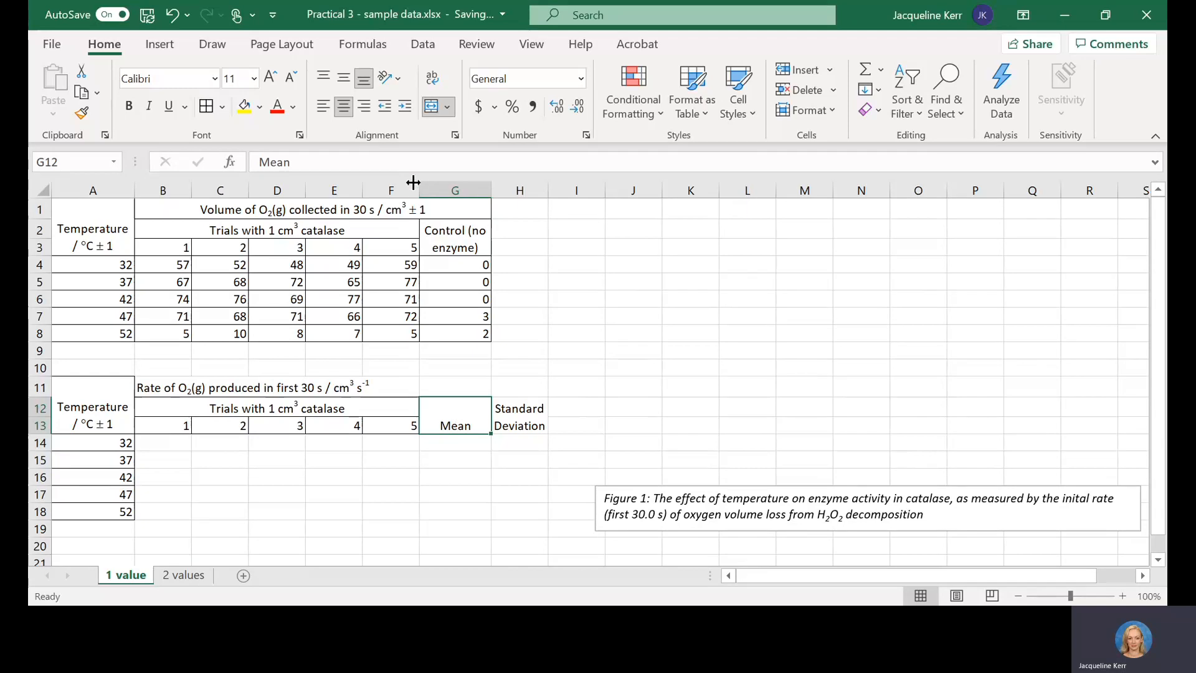
left_click(345, 78)
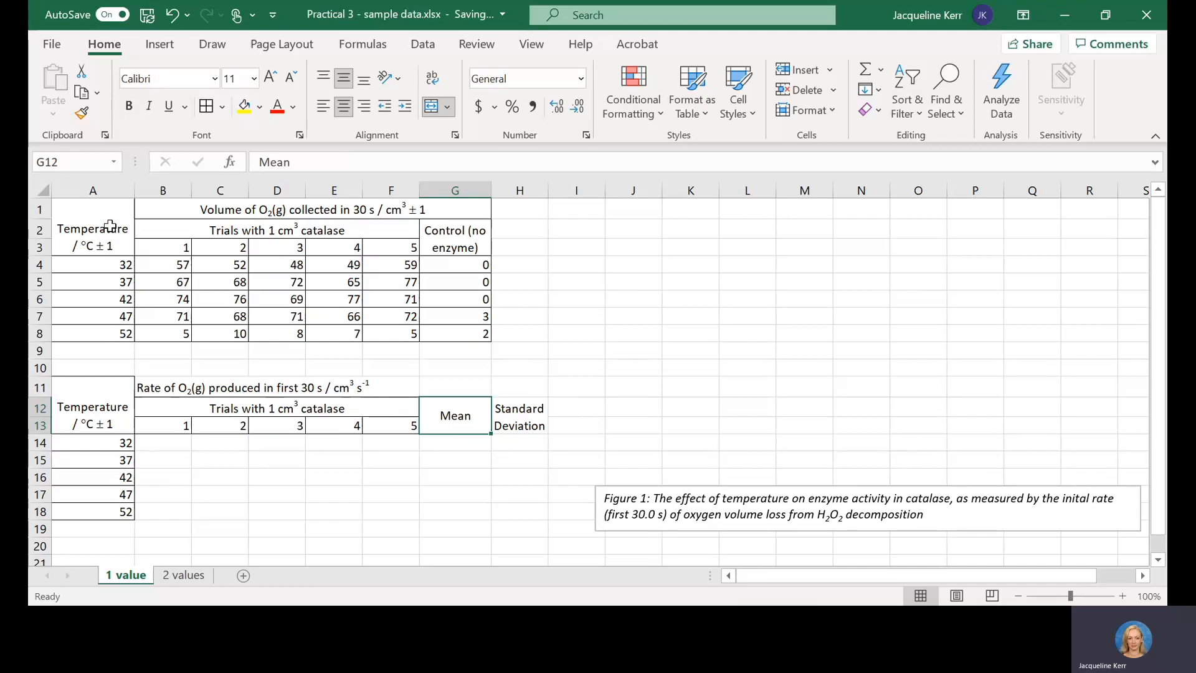
Step: Center the contents of every cell in the raw data table A1:G8 horizontally
left_click_drag(110, 226, 409, 330)
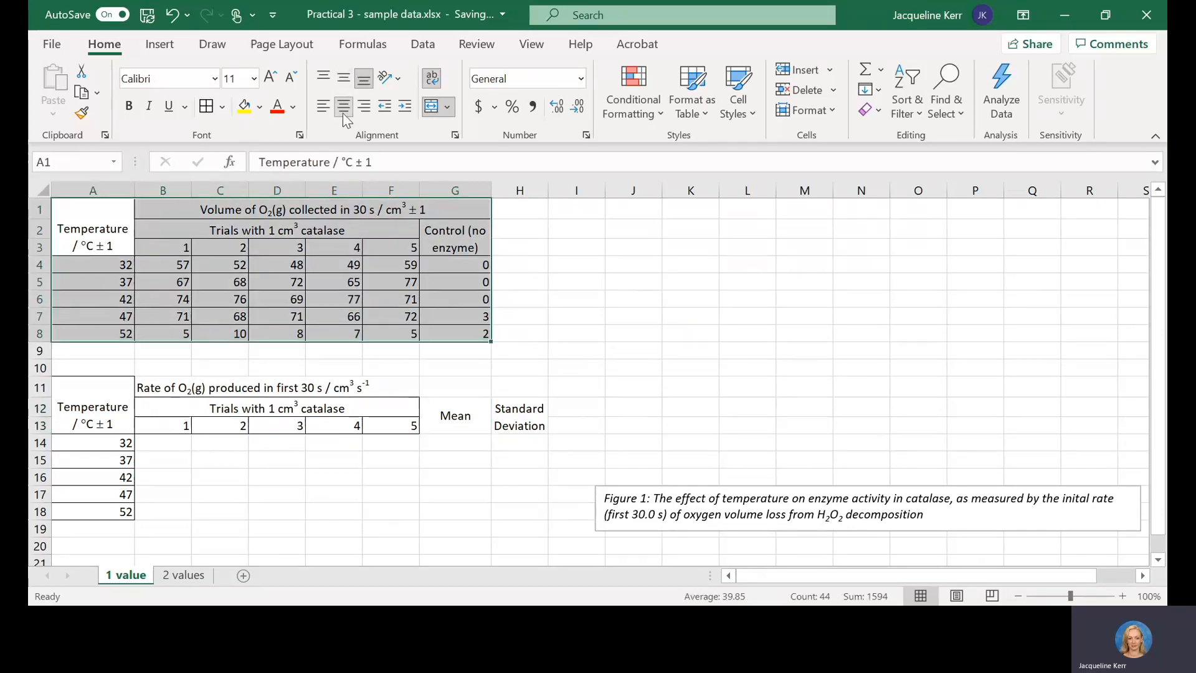
left_click(343, 112)
left_click(343, 107)
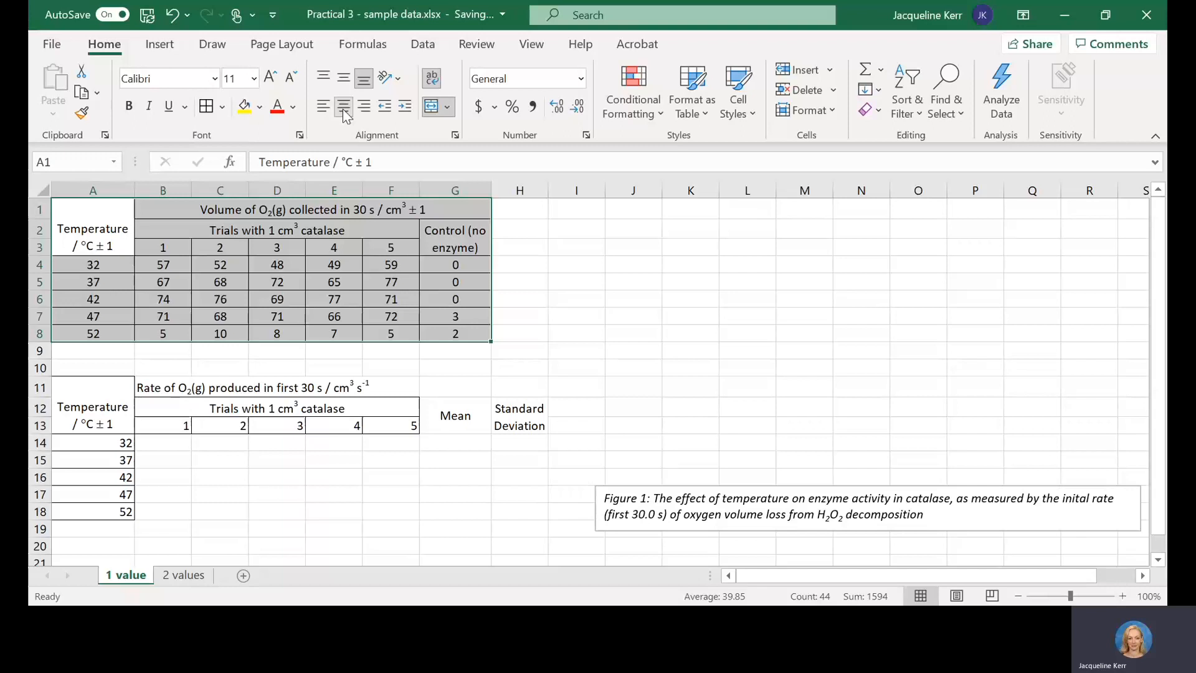
left_click(303, 317)
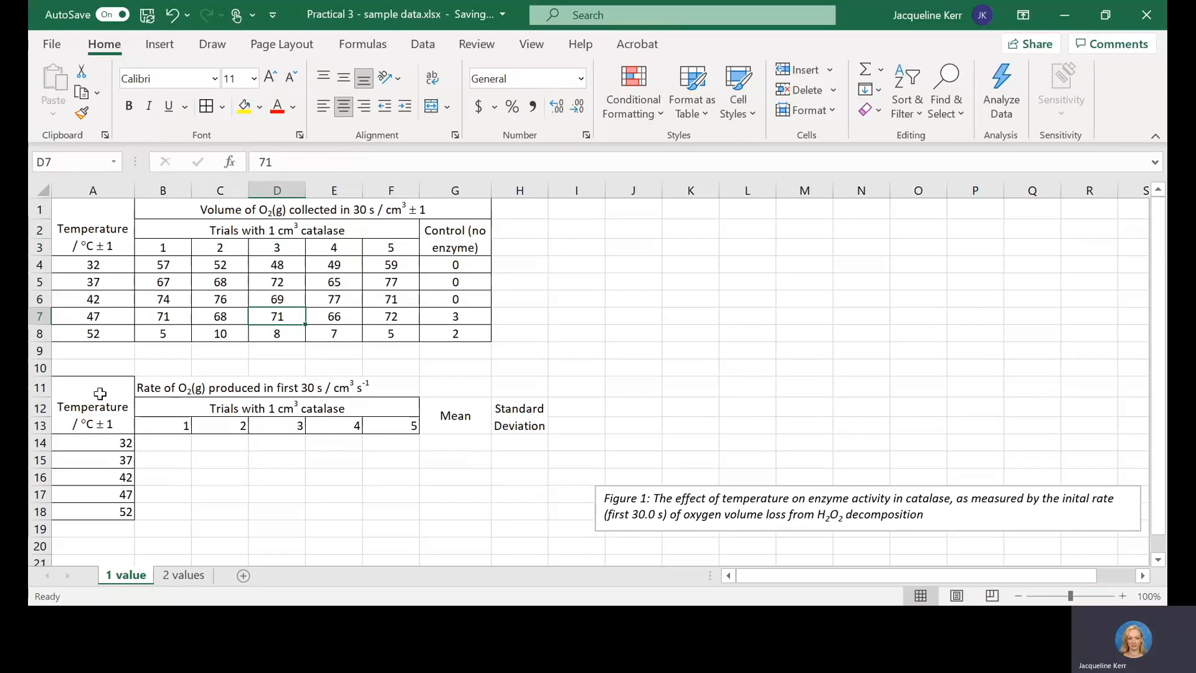
Step: Center the contents of the rate table A11:H18 horizontally and apply borders to all its cells
left_click_drag(98, 390, 512, 507)
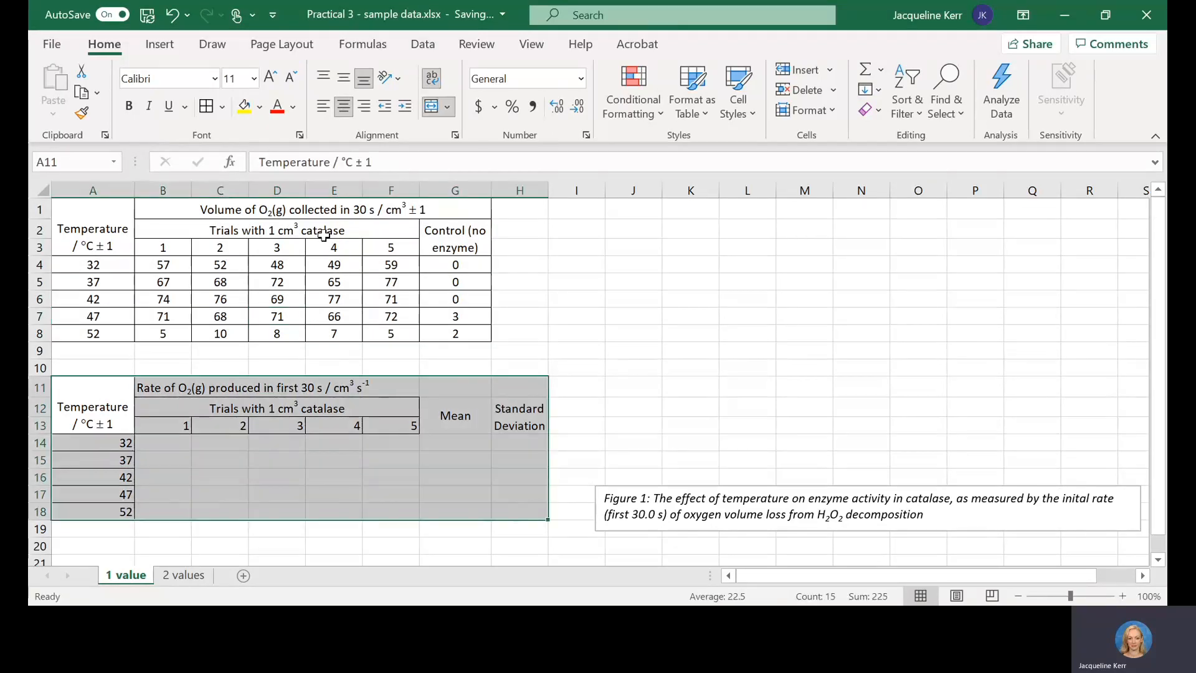
left_click(344, 109)
left_click(344, 108)
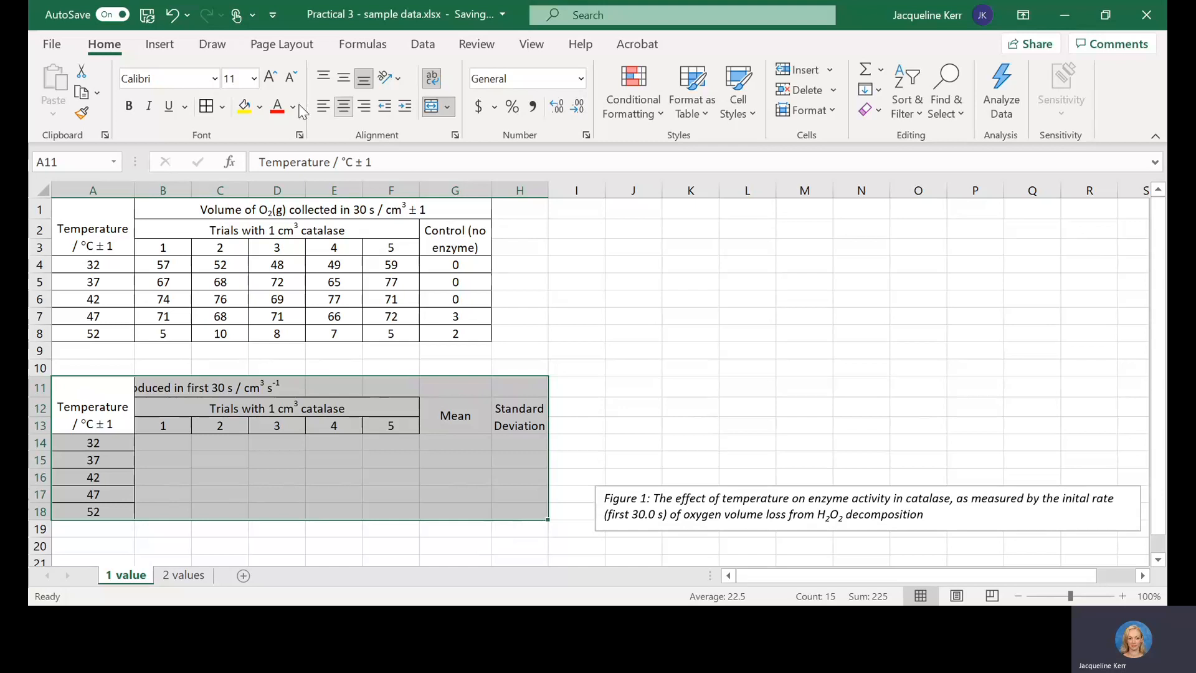
left_click(208, 110)
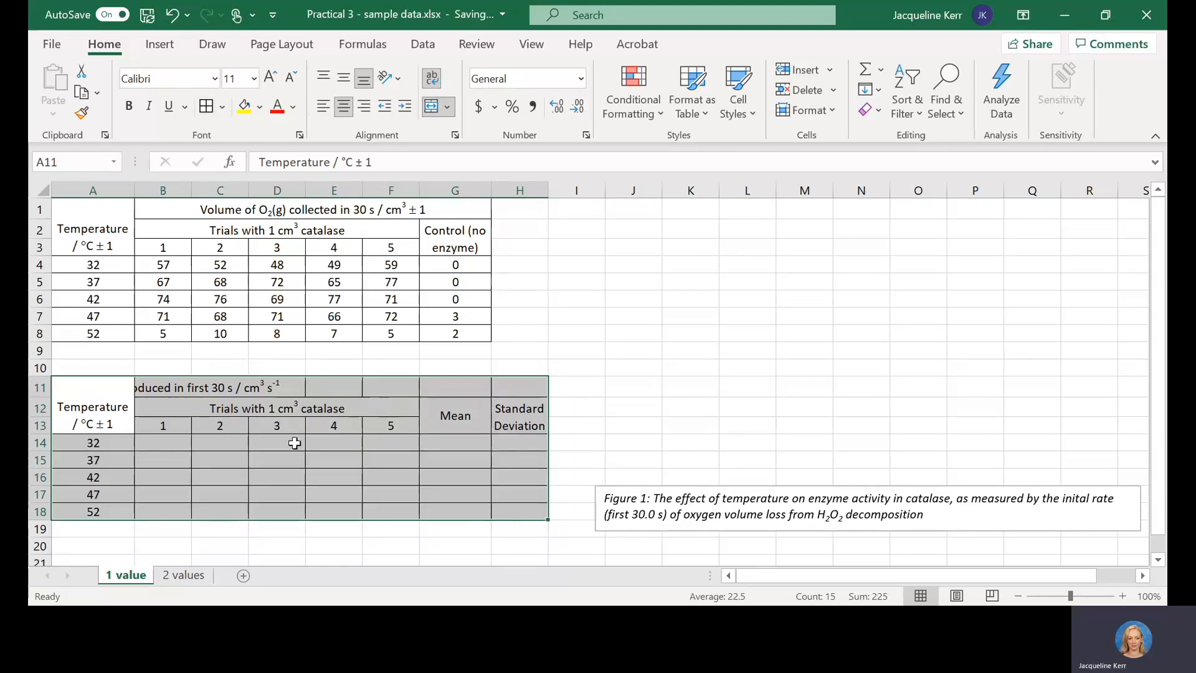
left_click(200, 459)
Step: Merge and center the rate of O2 heading across B11:H11 above the trial, mean and standard deviation columns
left_click_drag(163, 391, 509, 391)
left_click(430, 109)
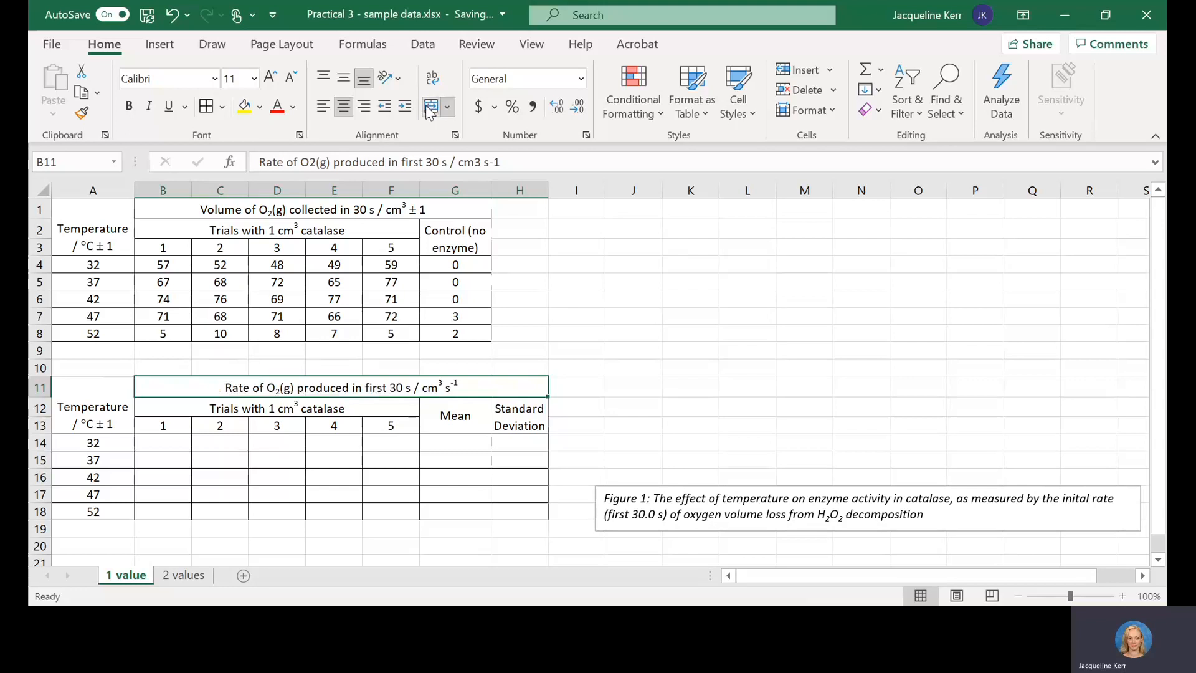
left_click(442, 415)
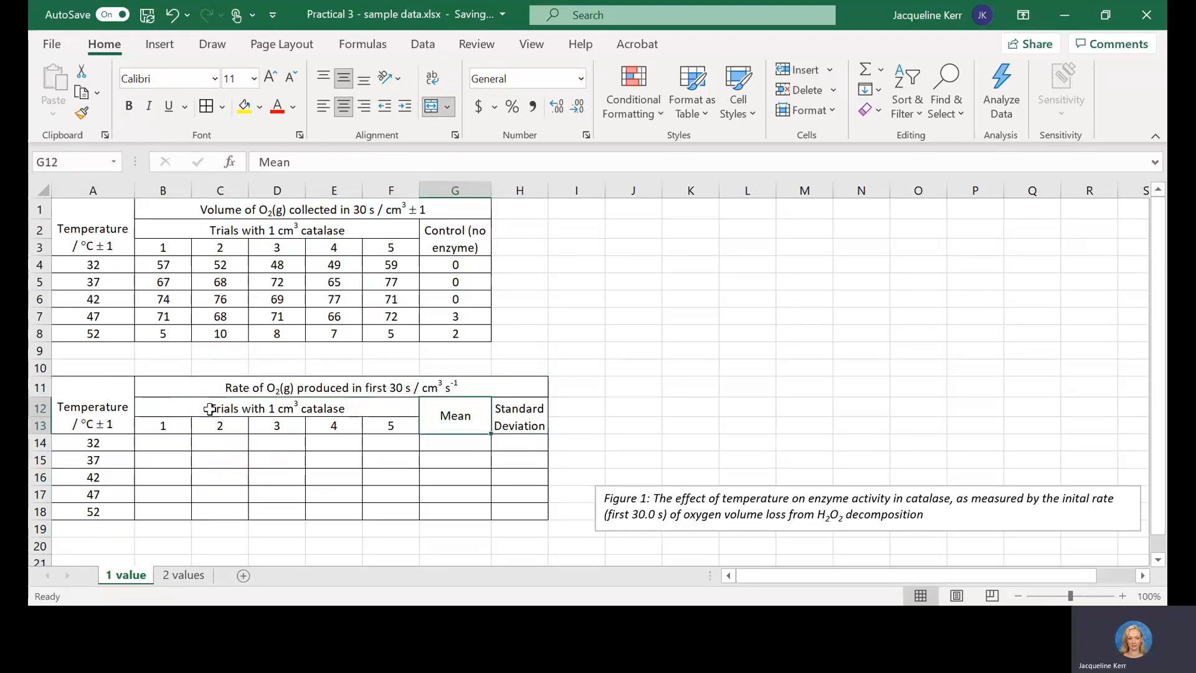
Step: Enter the formula =B4/30 in B14 to calculate the rate for trial 1 at 32 °C
left_click(170, 441)
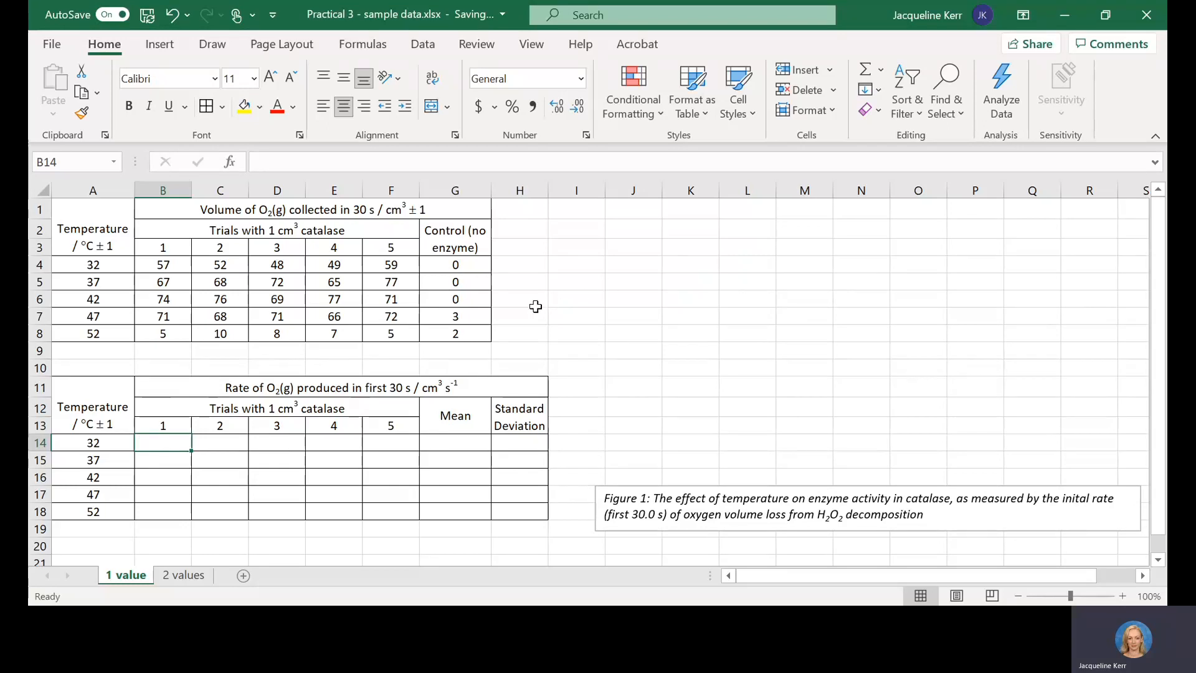
type("=")
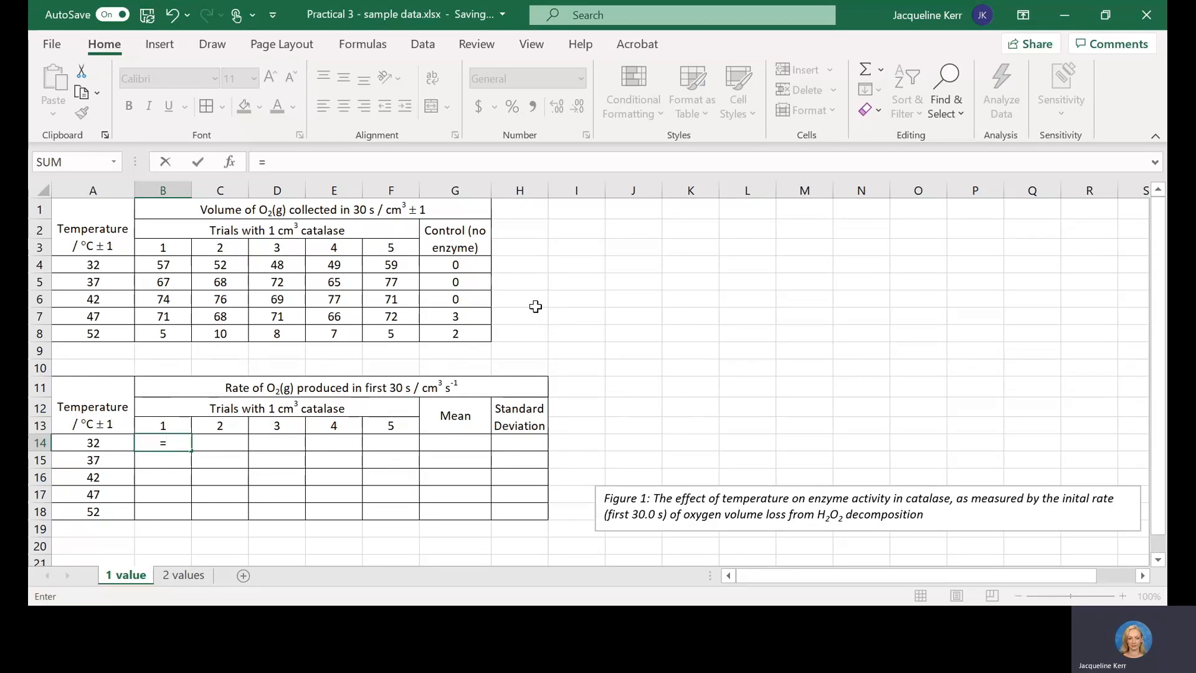
left_click(164, 263)
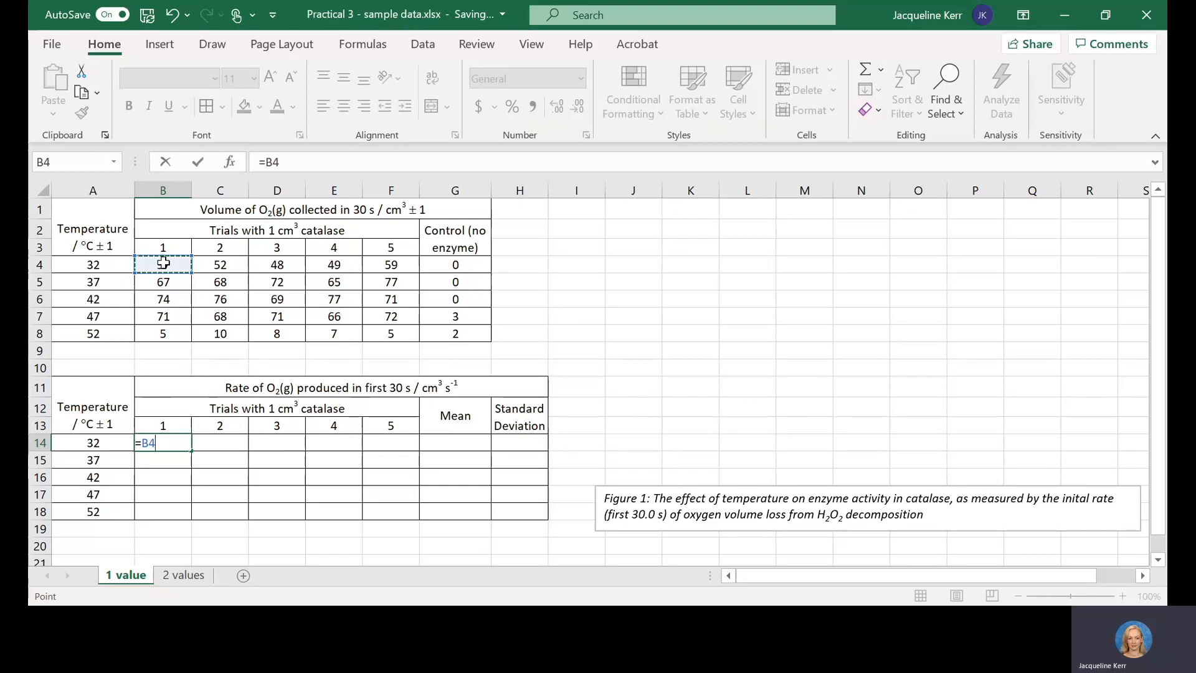
type("/30")
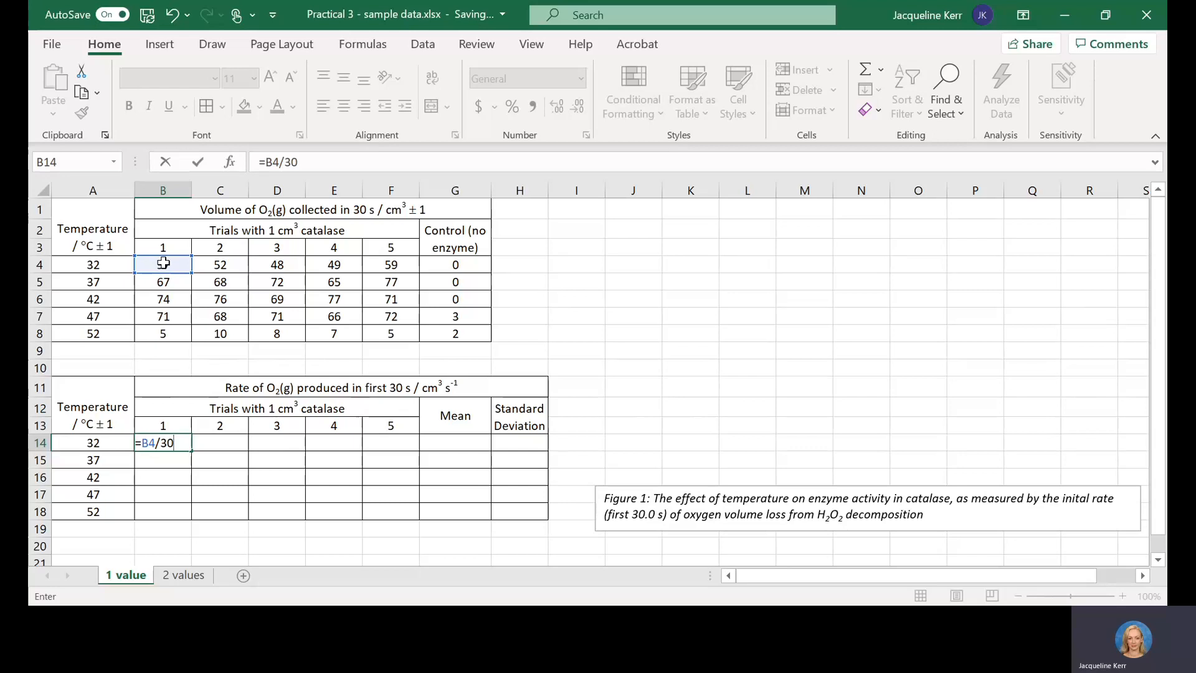
key("Return")
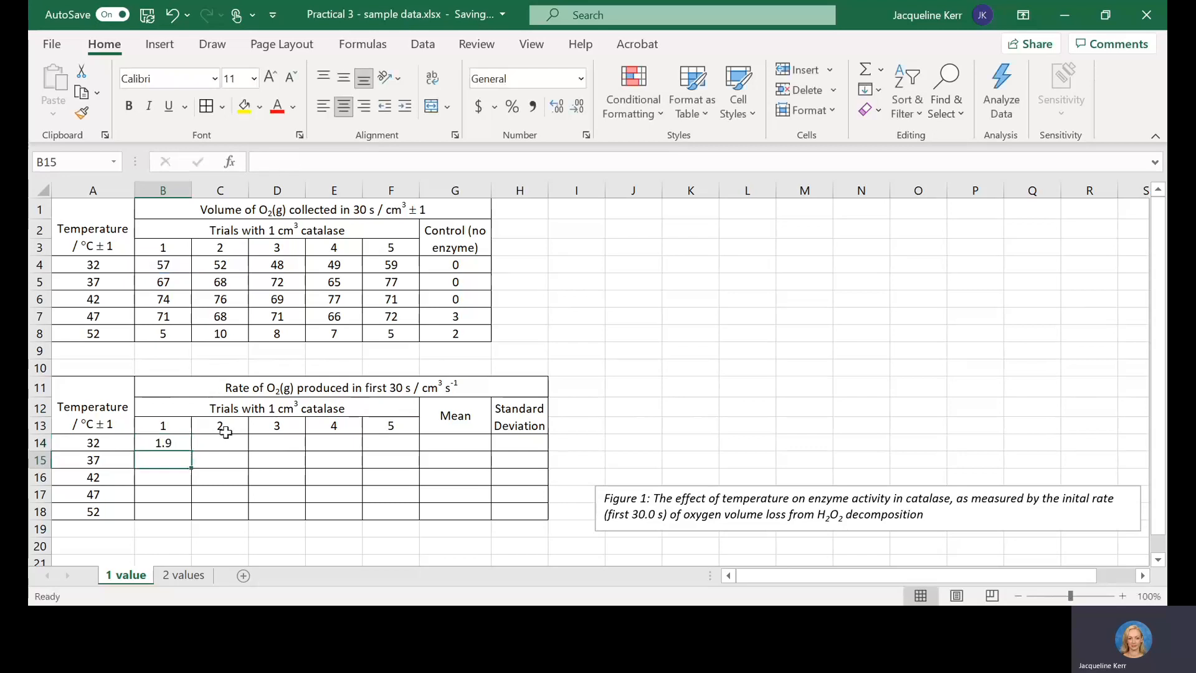
Step: Fill the B14 rate formula down to B18 and across to column F for all five trials
left_click(163, 443)
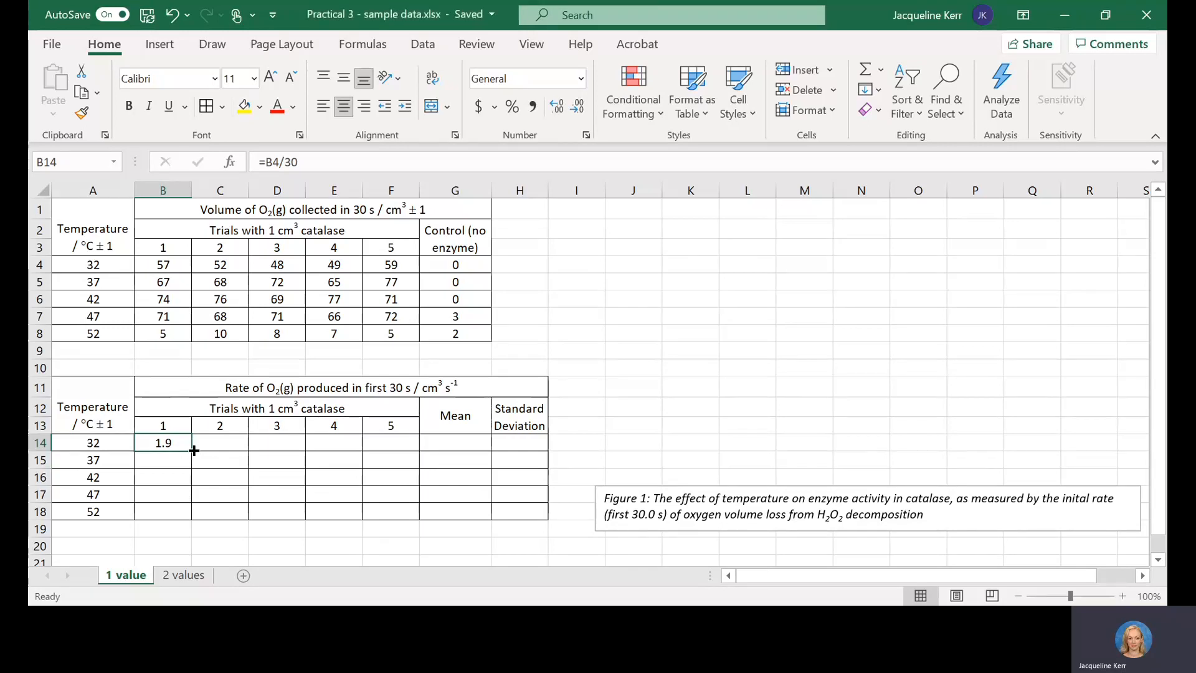
left_click_drag(194, 450, 191, 512)
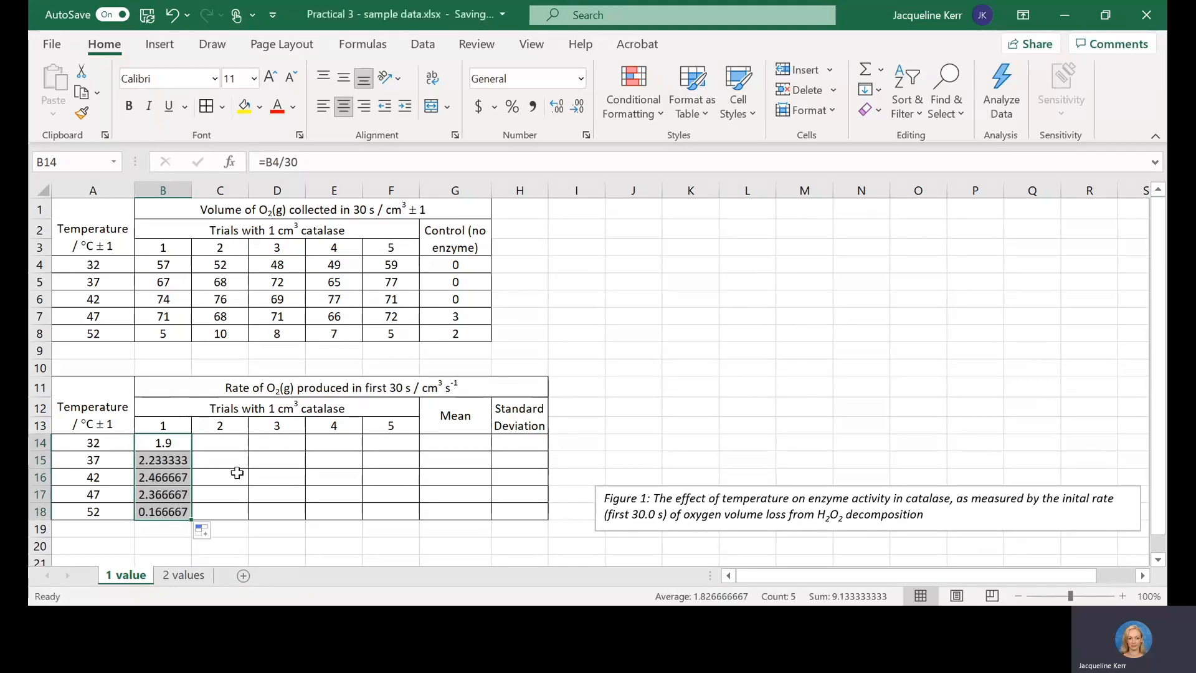
left_click(208, 458)
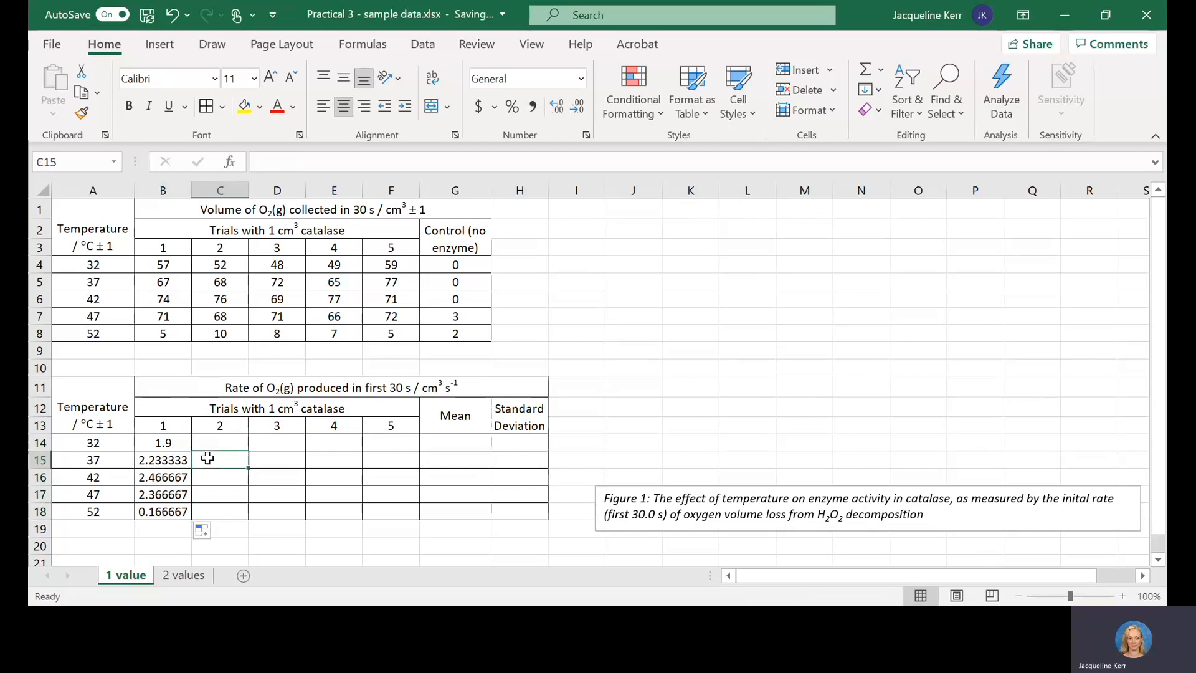
left_click_drag(169, 443, 165, 512)
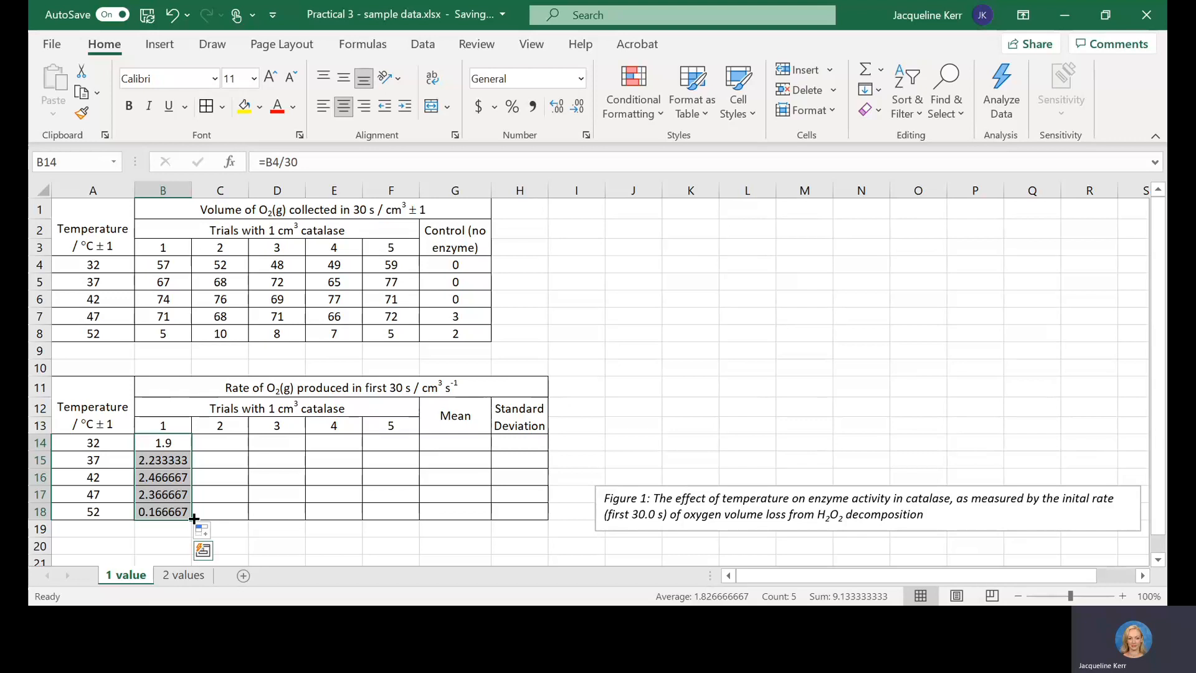
left_click_drag(195, 518, 402, 517)
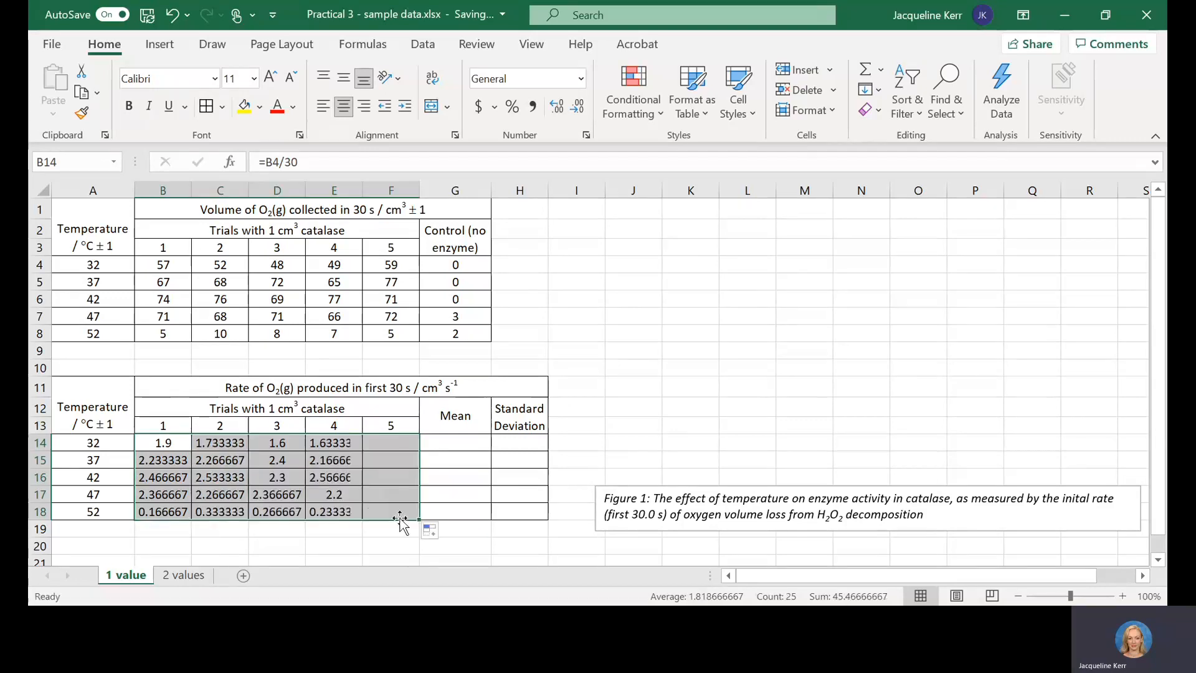
left_click(393, 476)
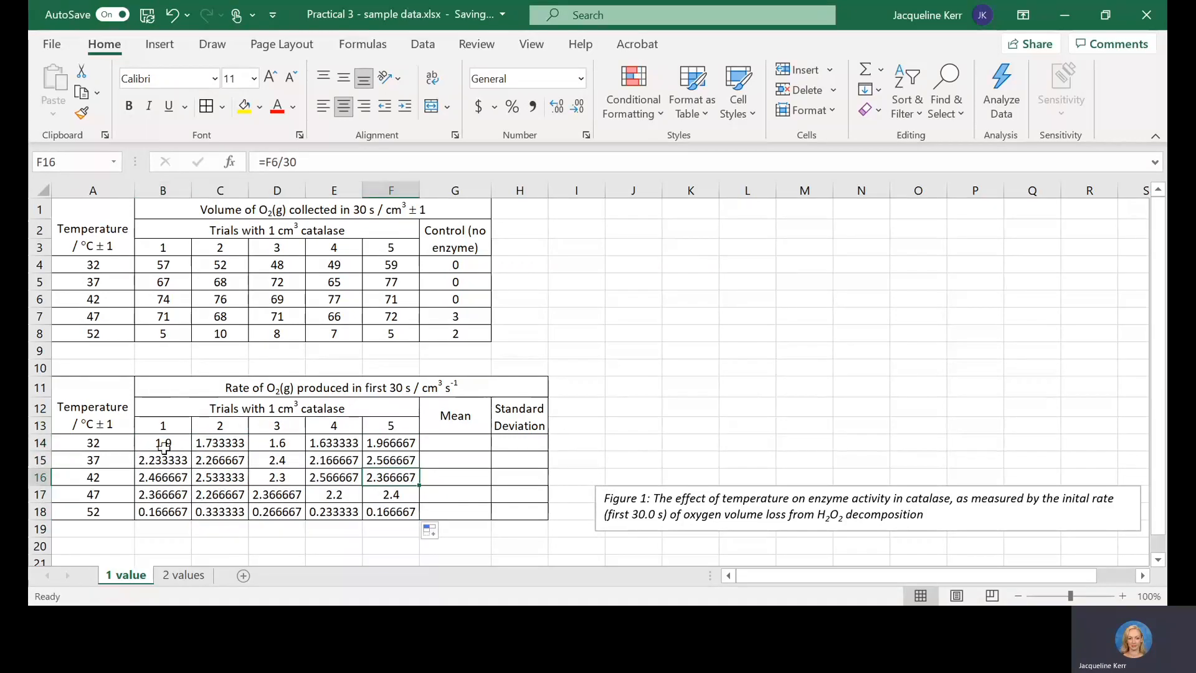
Step: Examine the formulas in several rate table cells, including B14, C14, C15 and E16, to check which raw data cells they reference
left_click(163, 442)
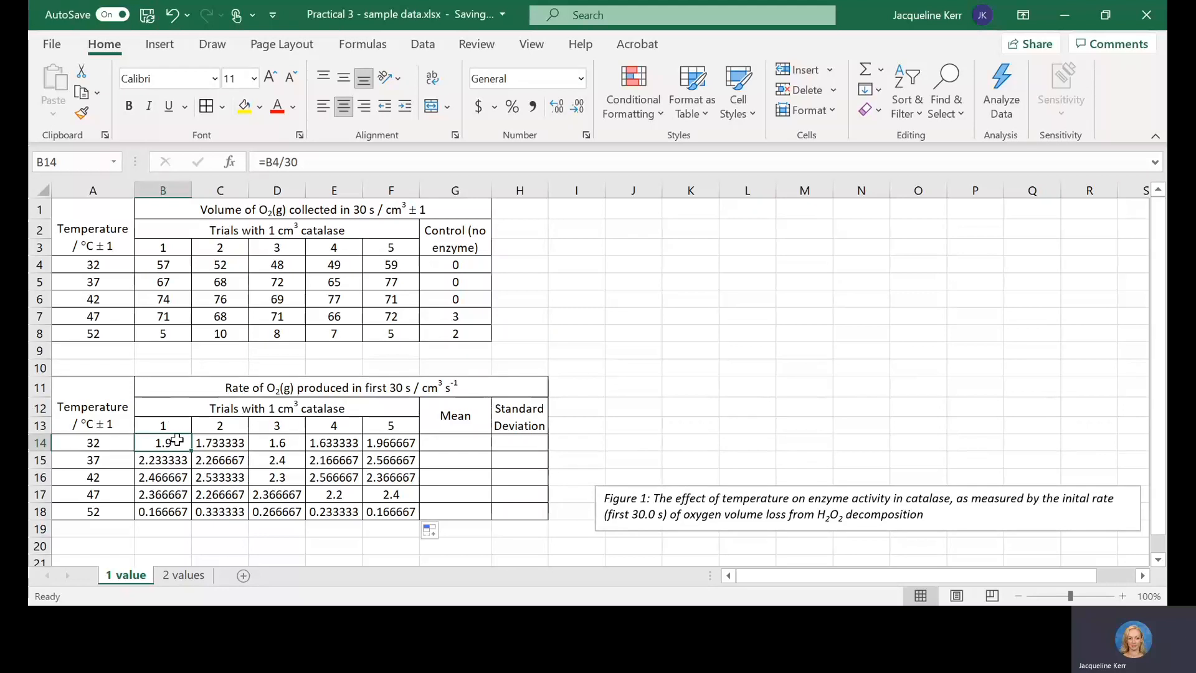
left_click(281, 161)
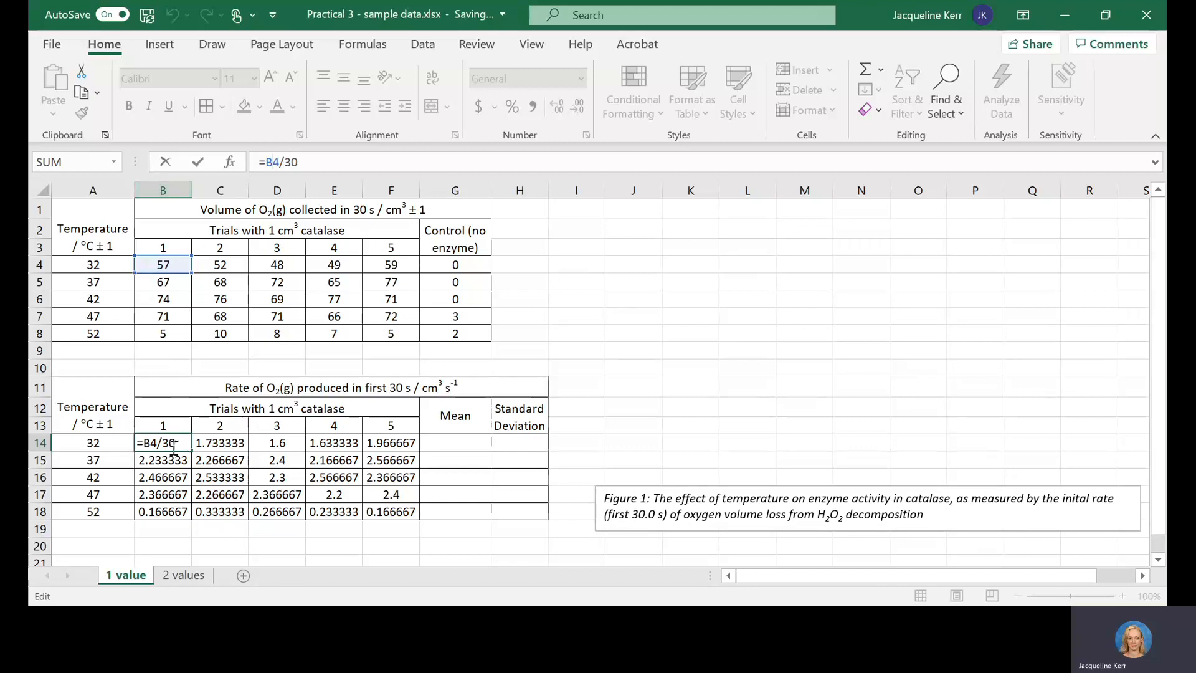
key("ctrl+Return")
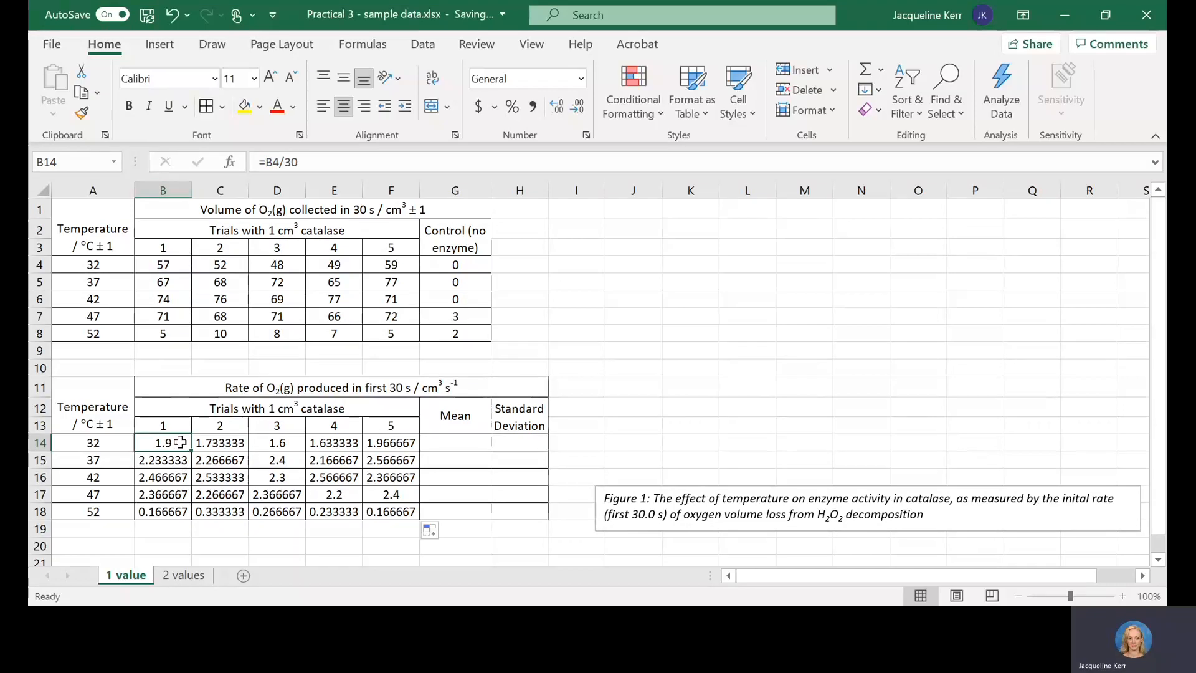
left_click(219, 438)
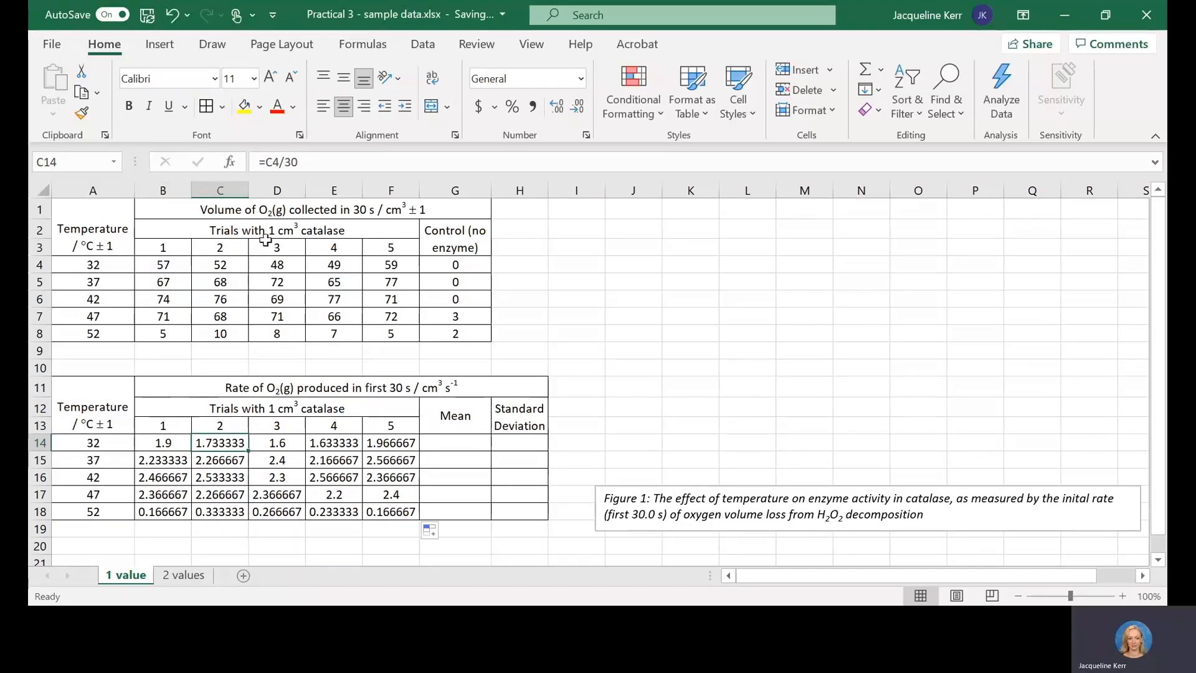
key("F2")
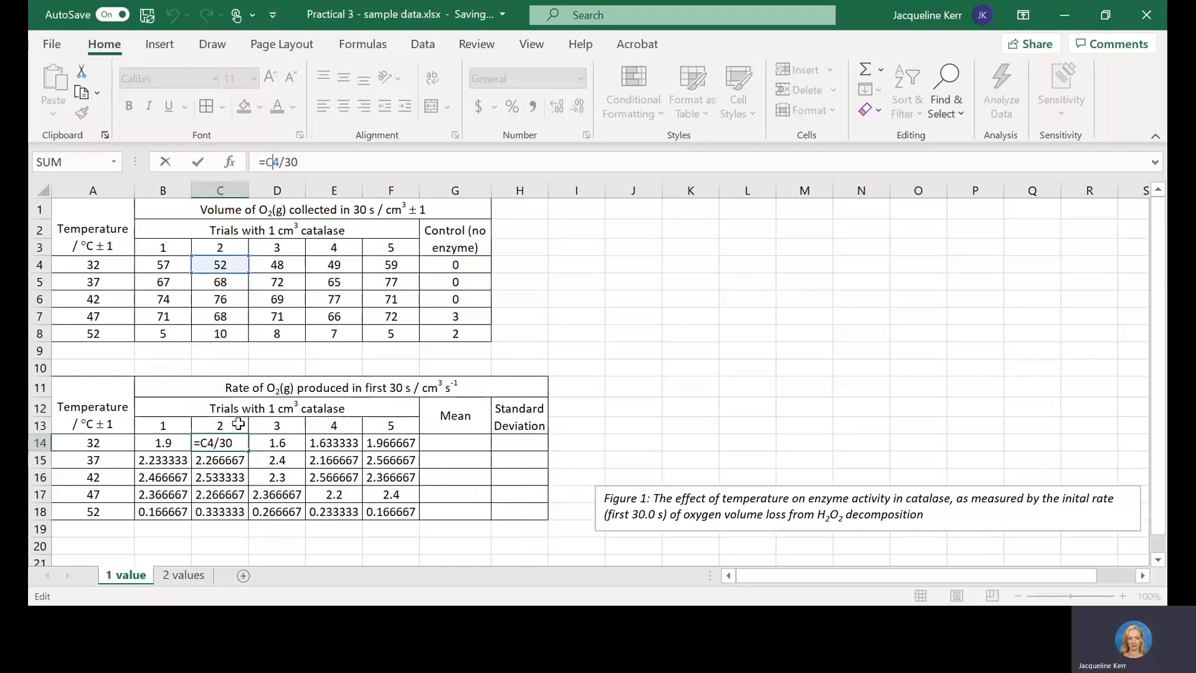
key("ctrl+Return")
left_click(226, 458)
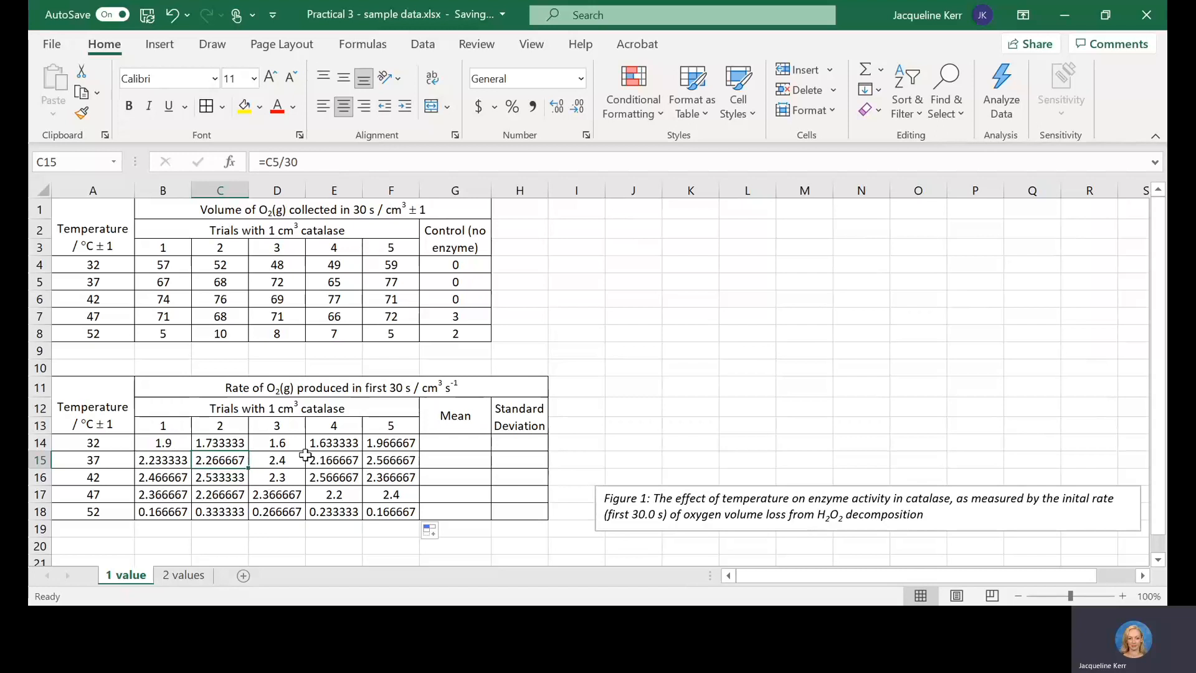
left_click(181, 436)
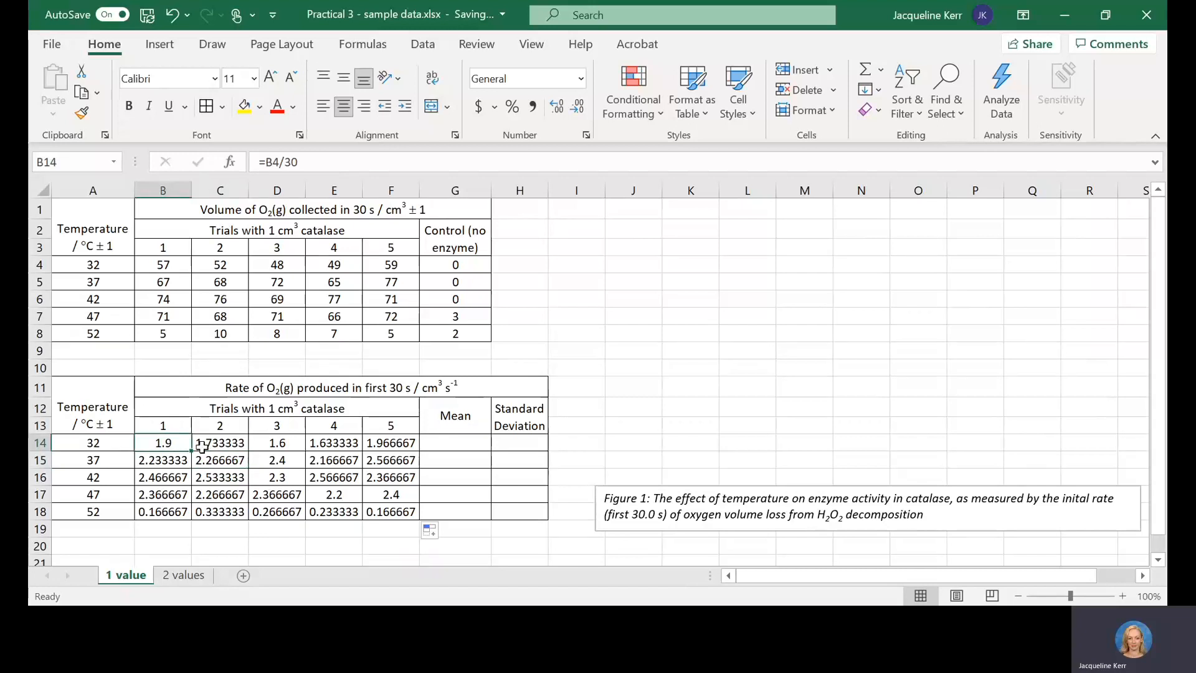
key("Right")
key("Right")
key("Right")
key("Down")
key("Down")
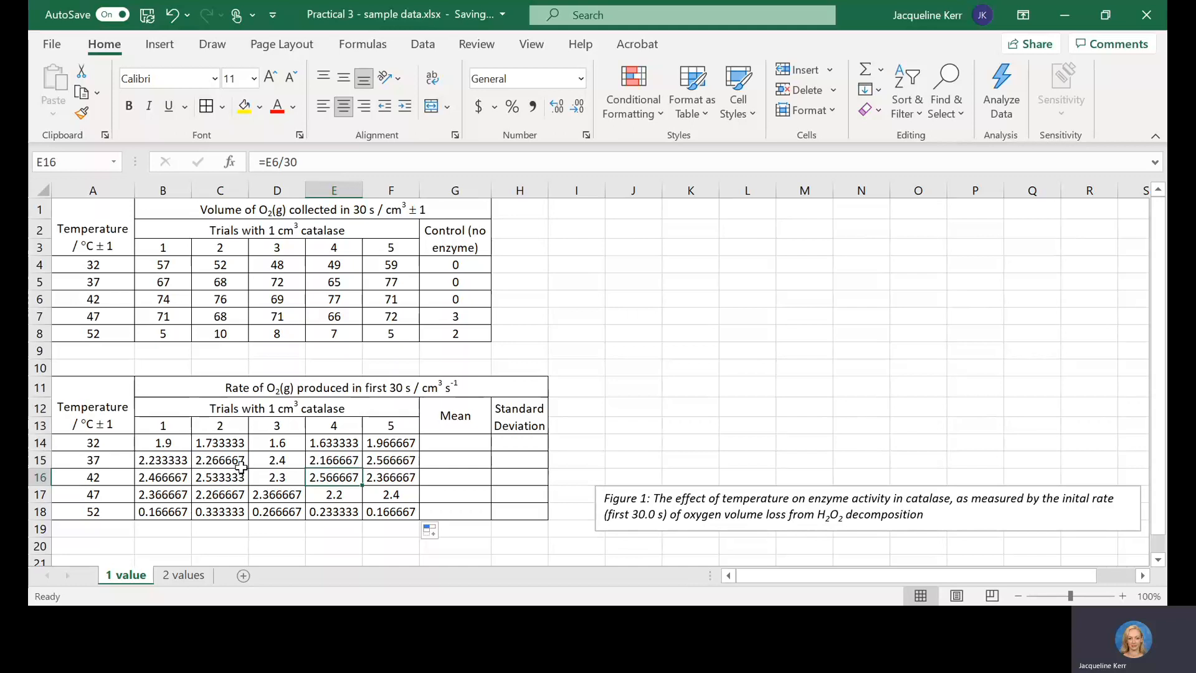
Step: Format the trial rates in B14:F18 to show one decimal place
left_click(176, 263)
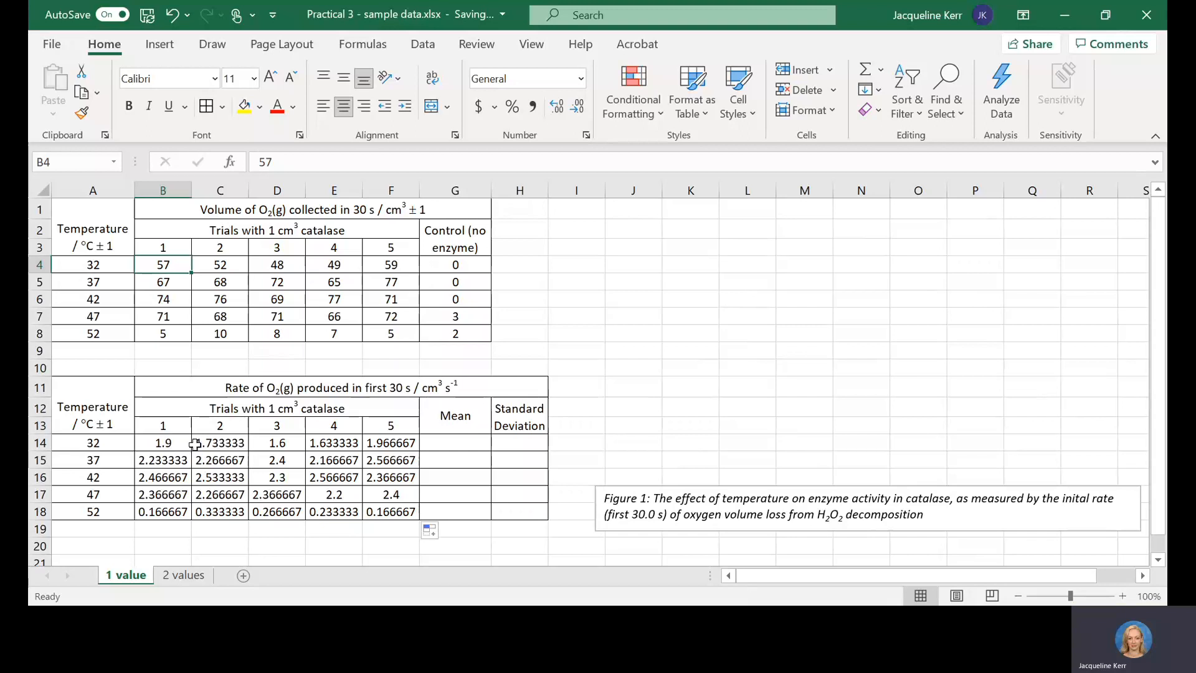
left_click_drag(168, 441, 380, 515)
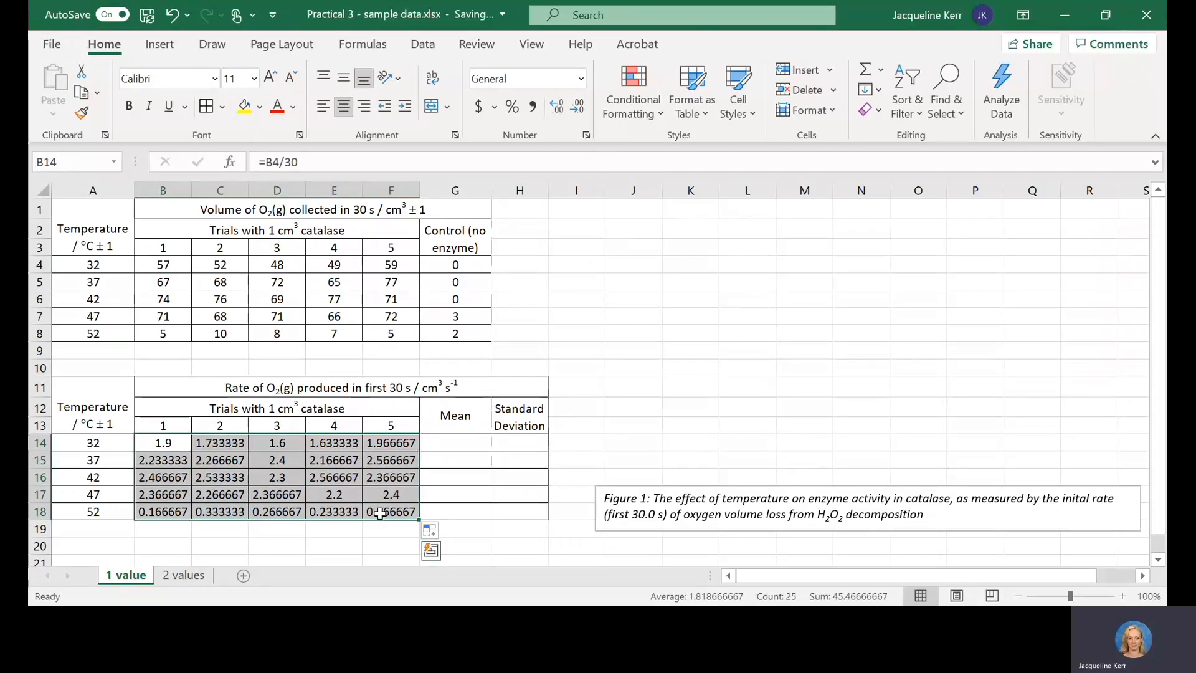
left_click(579, 107)
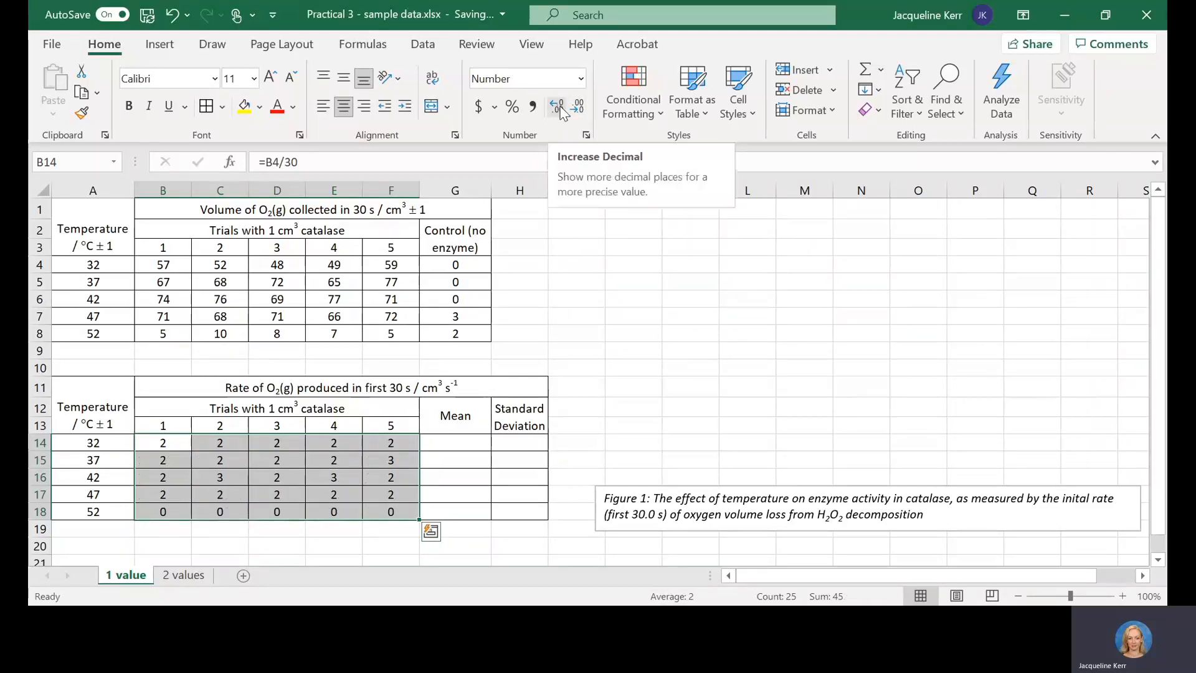
left_click(561, 108)
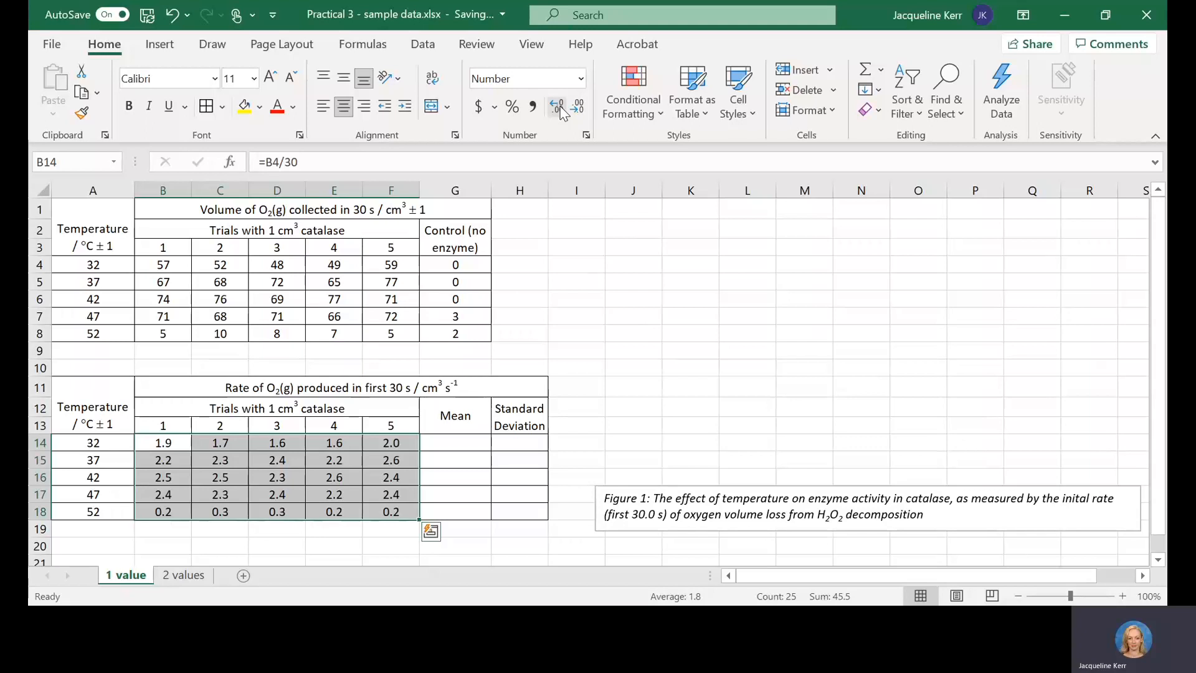
left_click(278, 478)
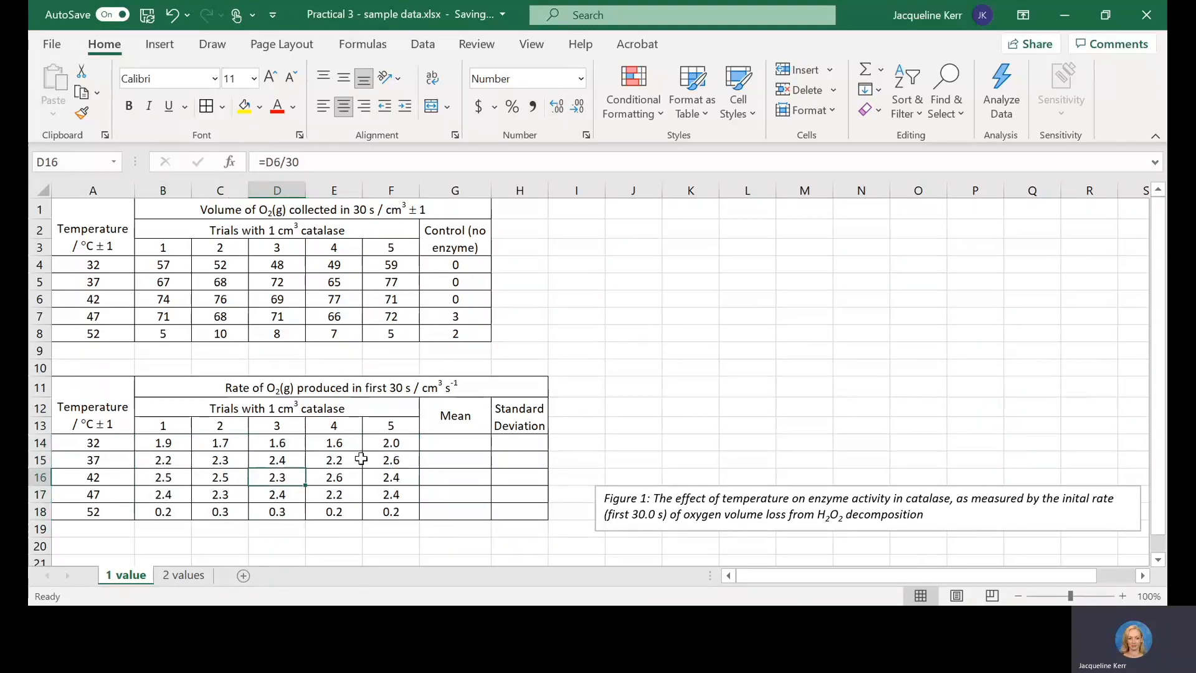
Step: Show the 52 °C trial rates in B18:F18 with two decimal places
left_click_drag(178, 514, 383, 510)
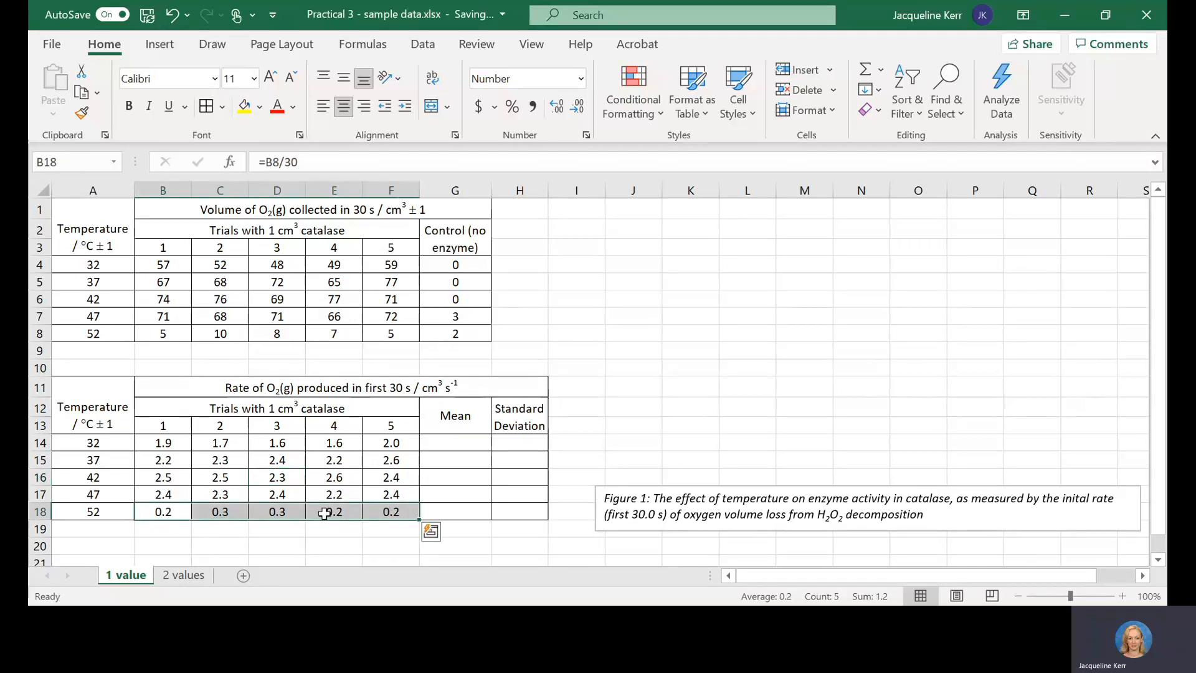
left_click(573, 107)
left_click(484, 495)
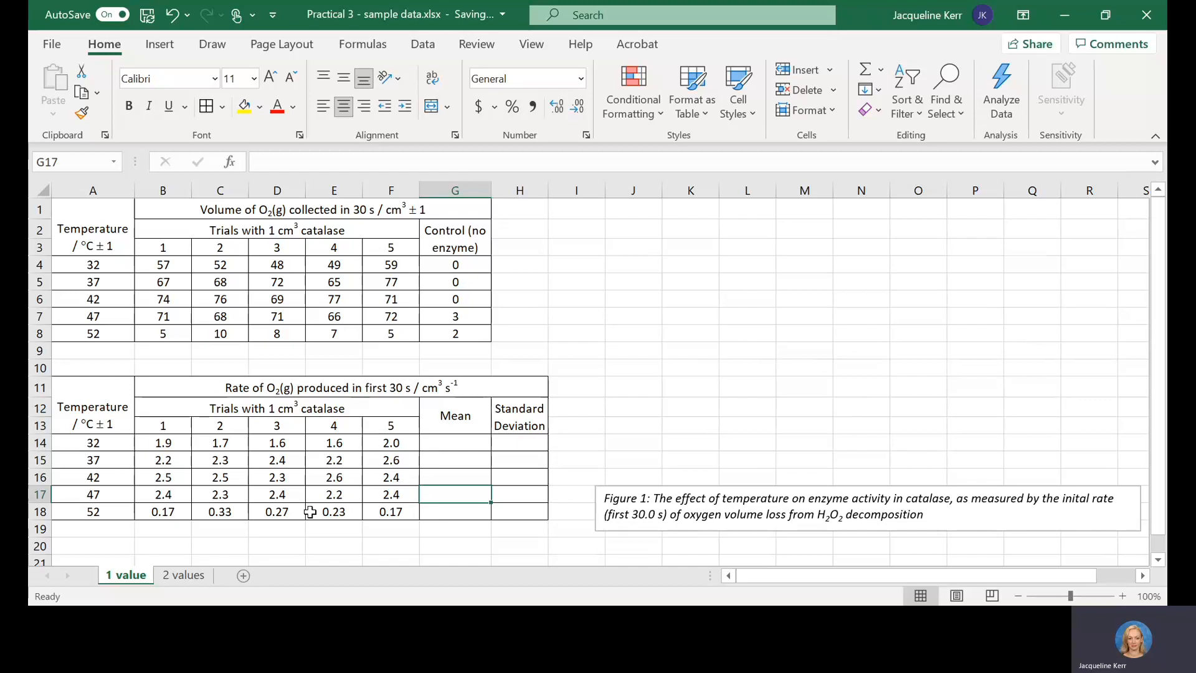
left_click(408, 444)
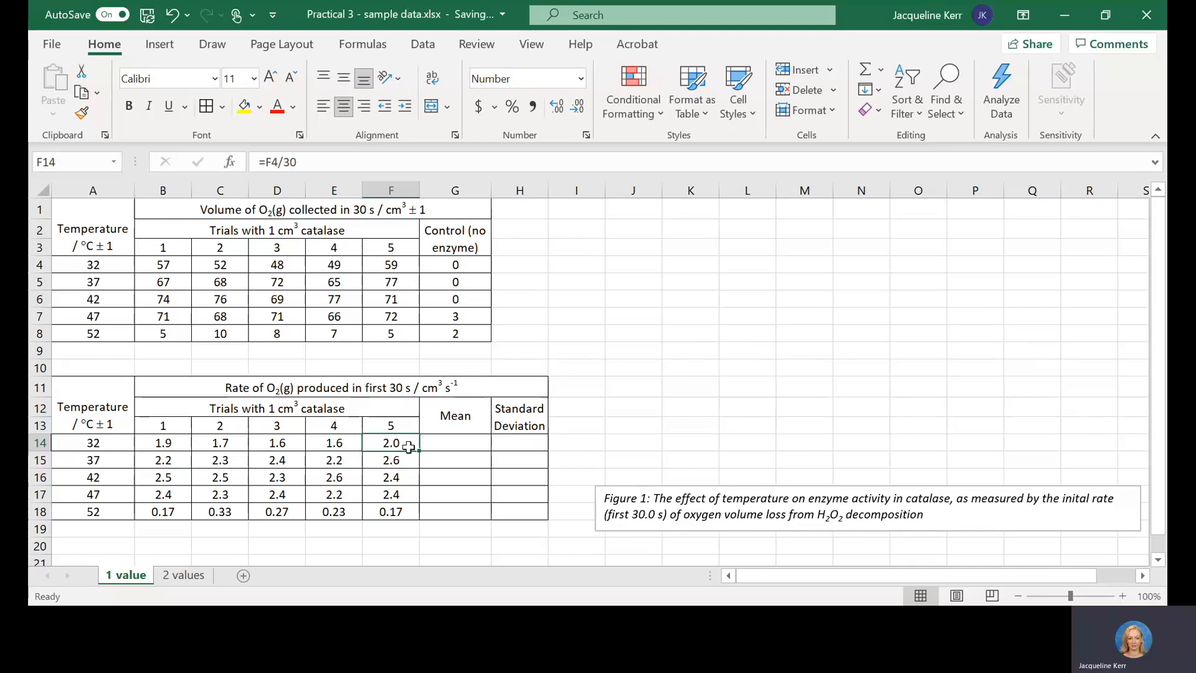
left_click(163, 515)
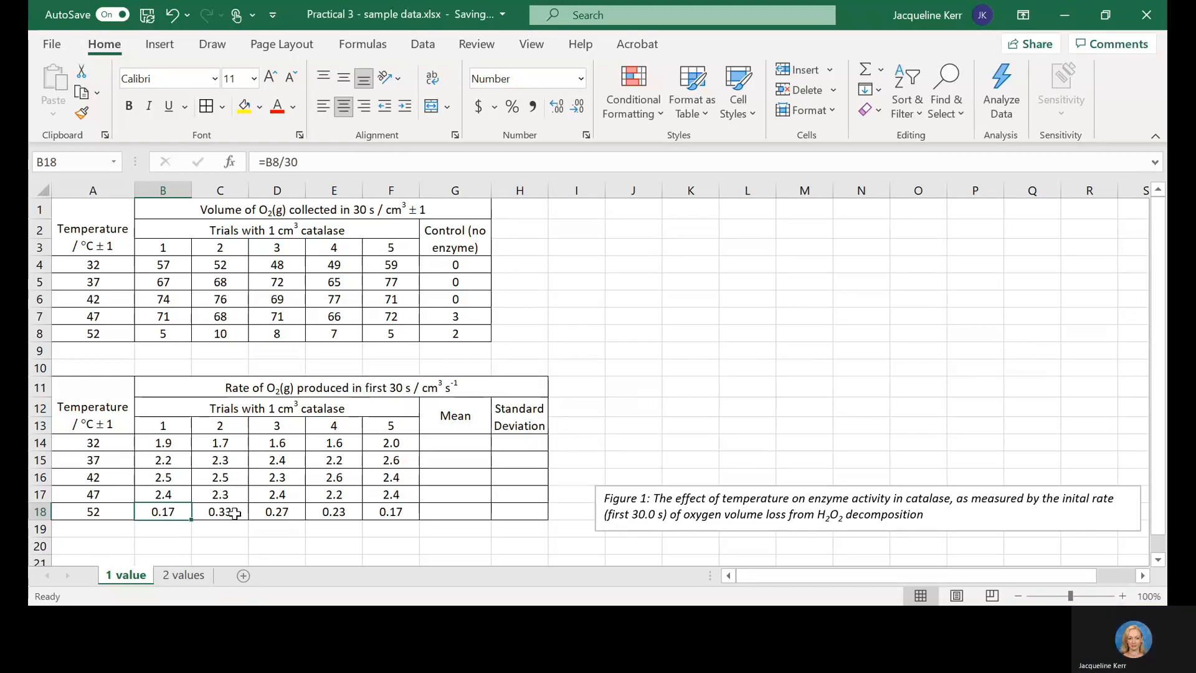
Step: Enter the formula =average(B14:F14) in G14 to calculate the mean rate at 32 °C
left_click(451, 448)
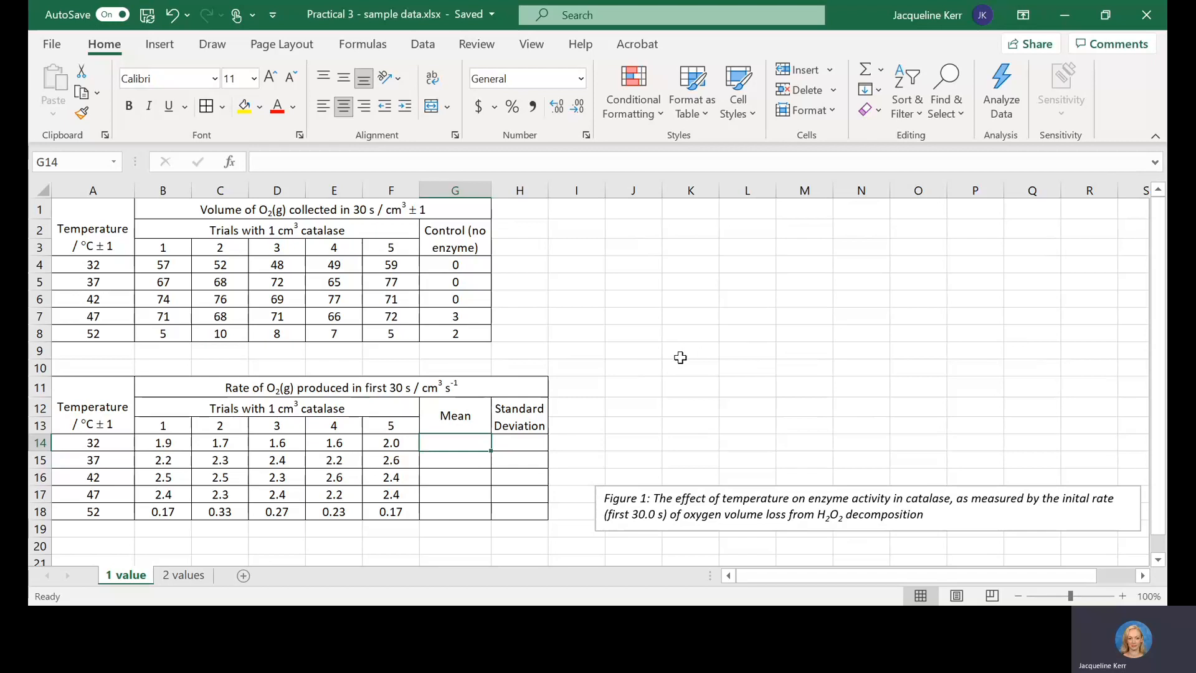
type("=")
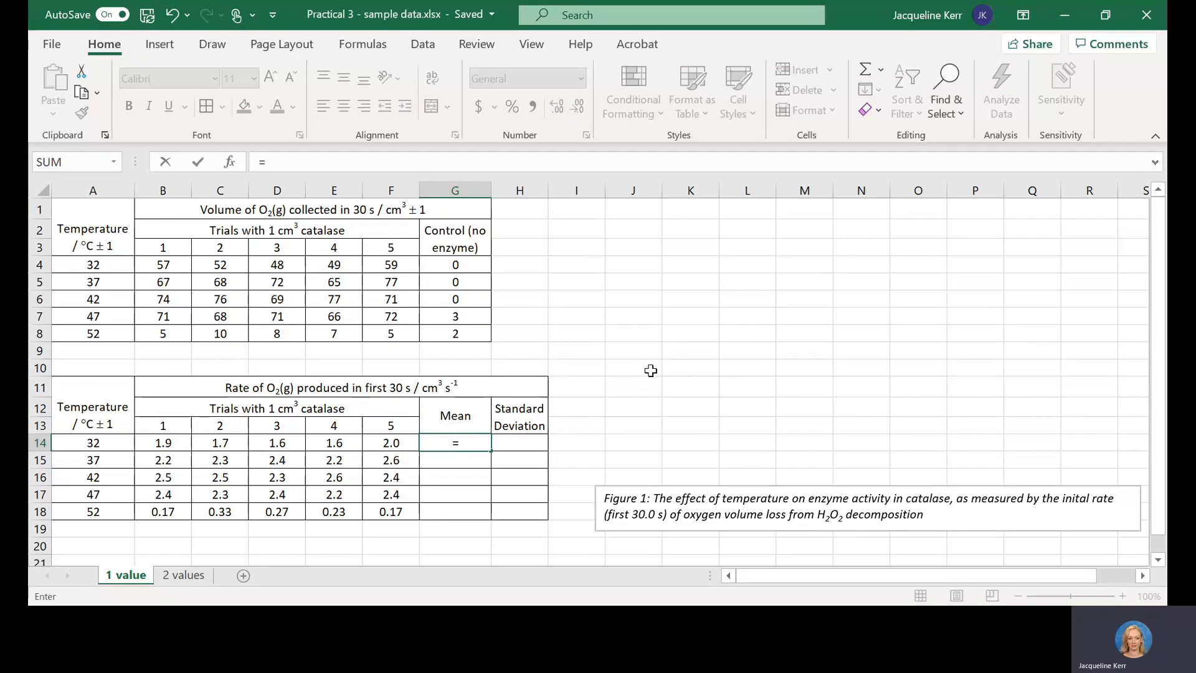
type("average")
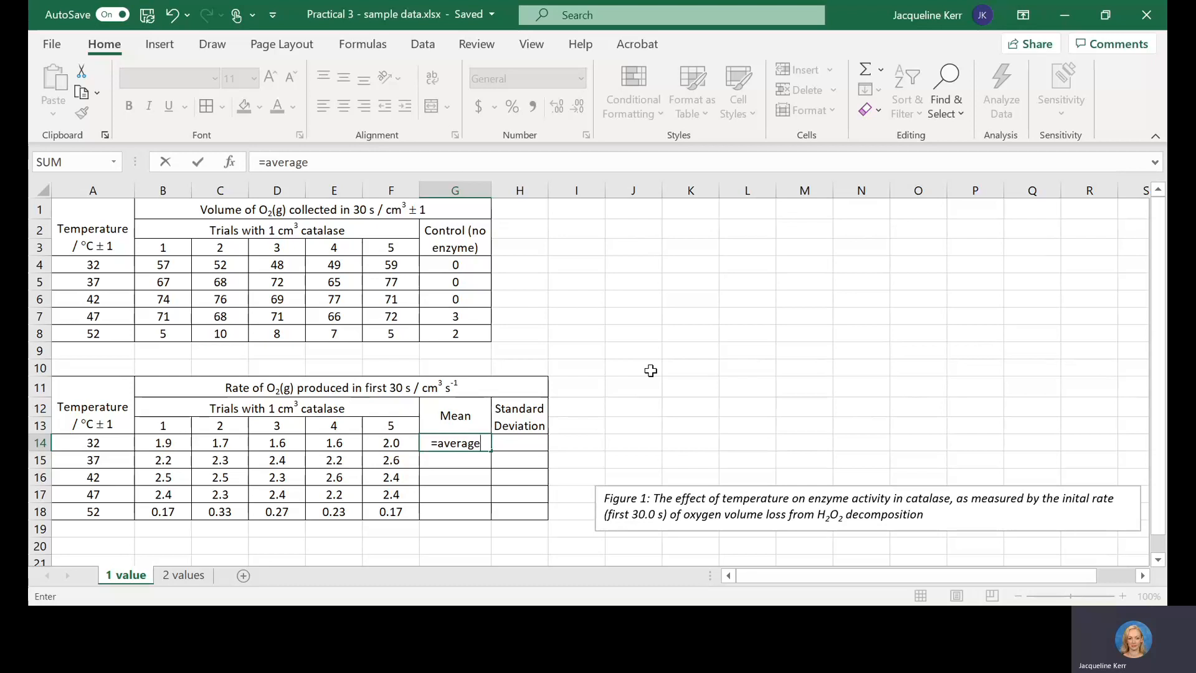
type("(")
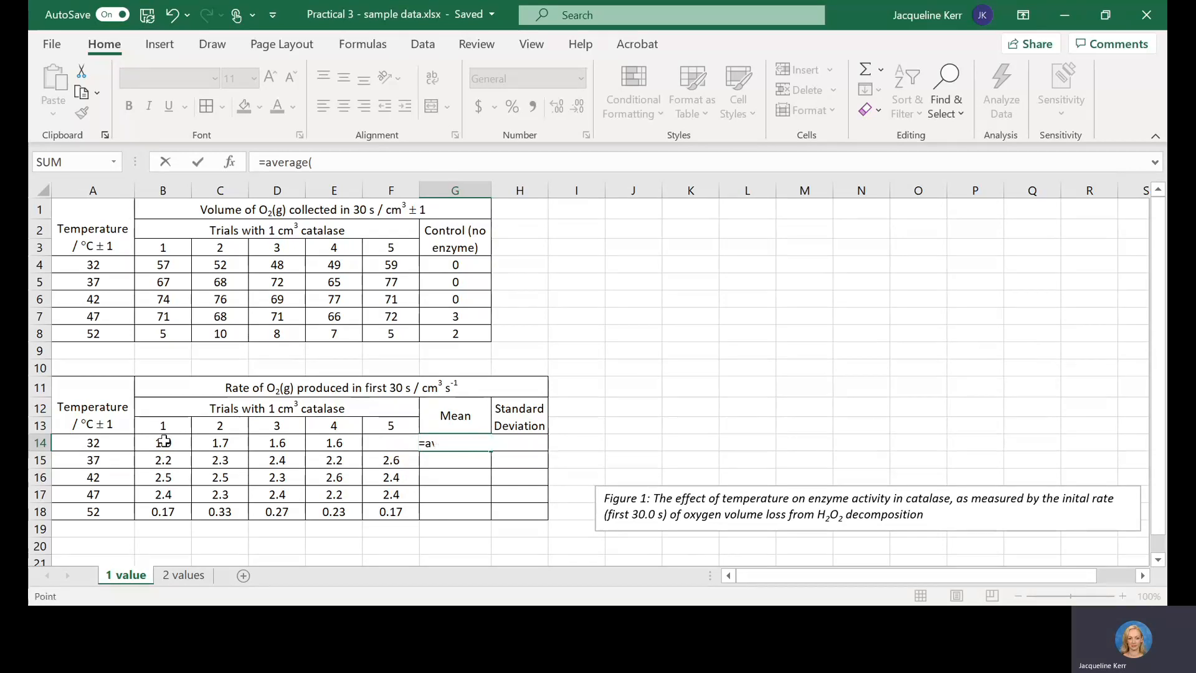
left_click_drag(163, 442, 378, 443)
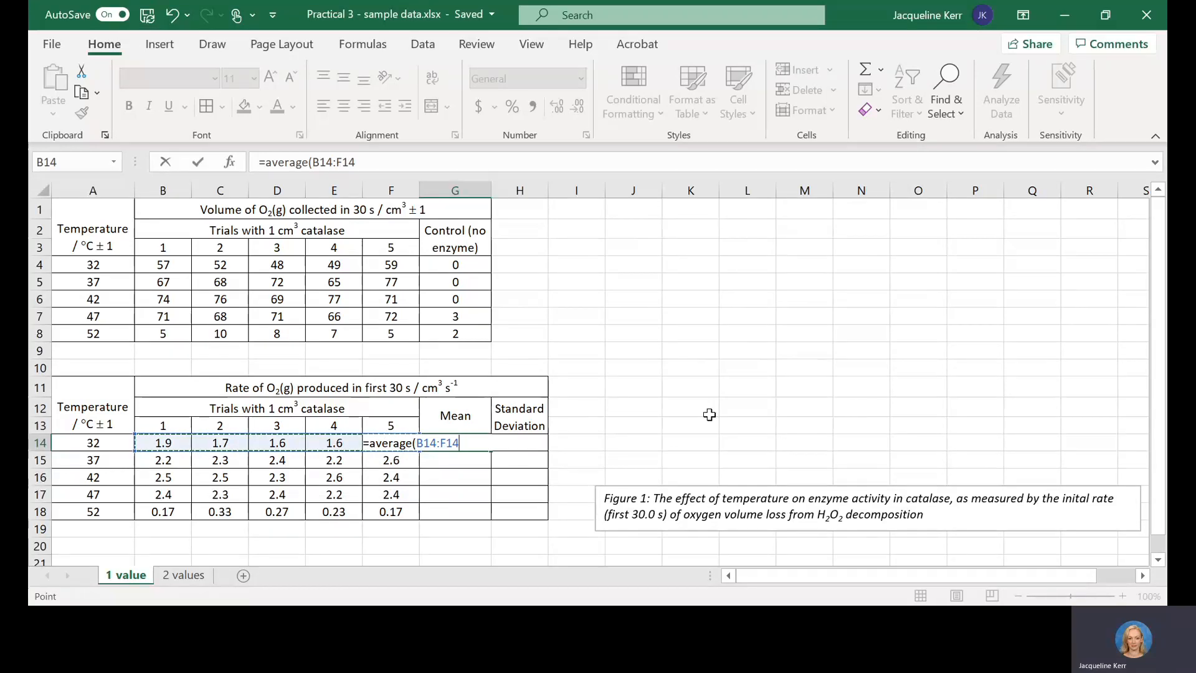
type(")")
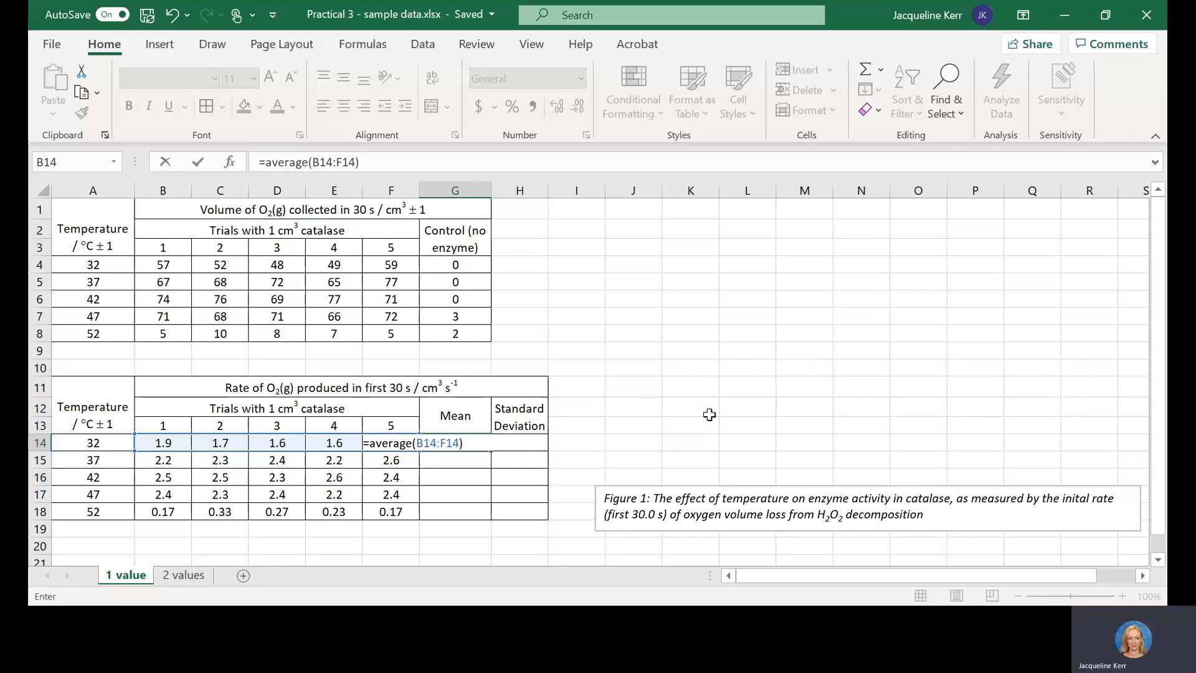
key("Return")
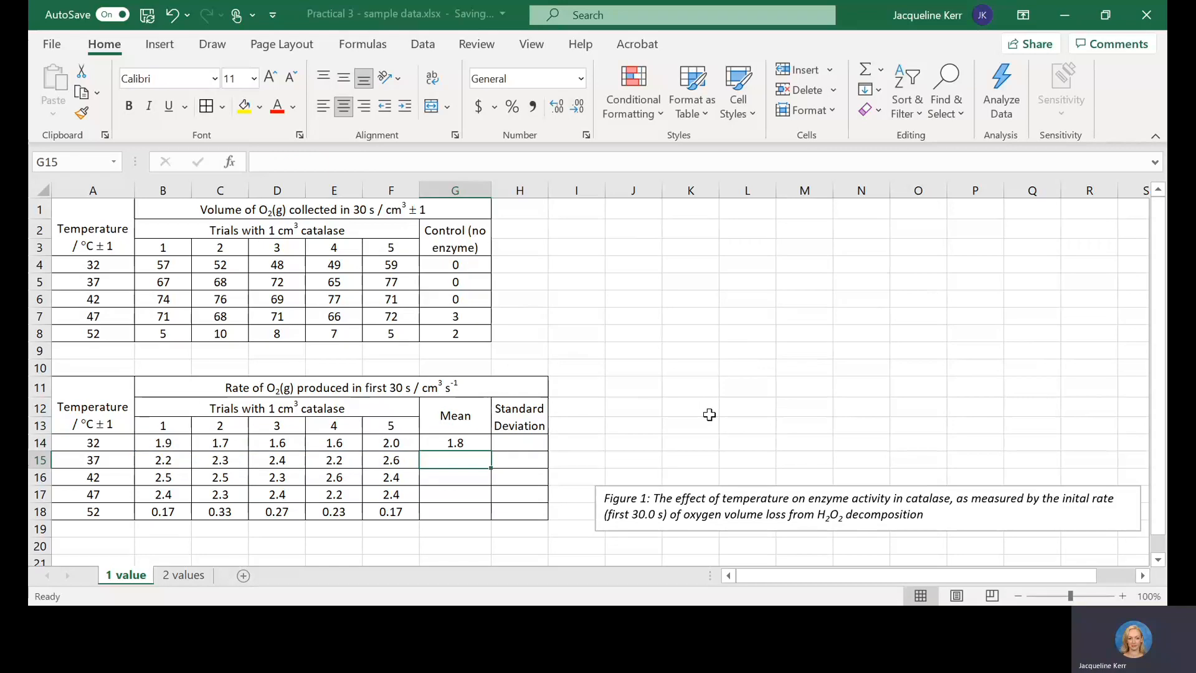
Step: Fill the mean formula from G14 down to G18 and show the 52 °C mean with two decimal places
left_click(460, 441)
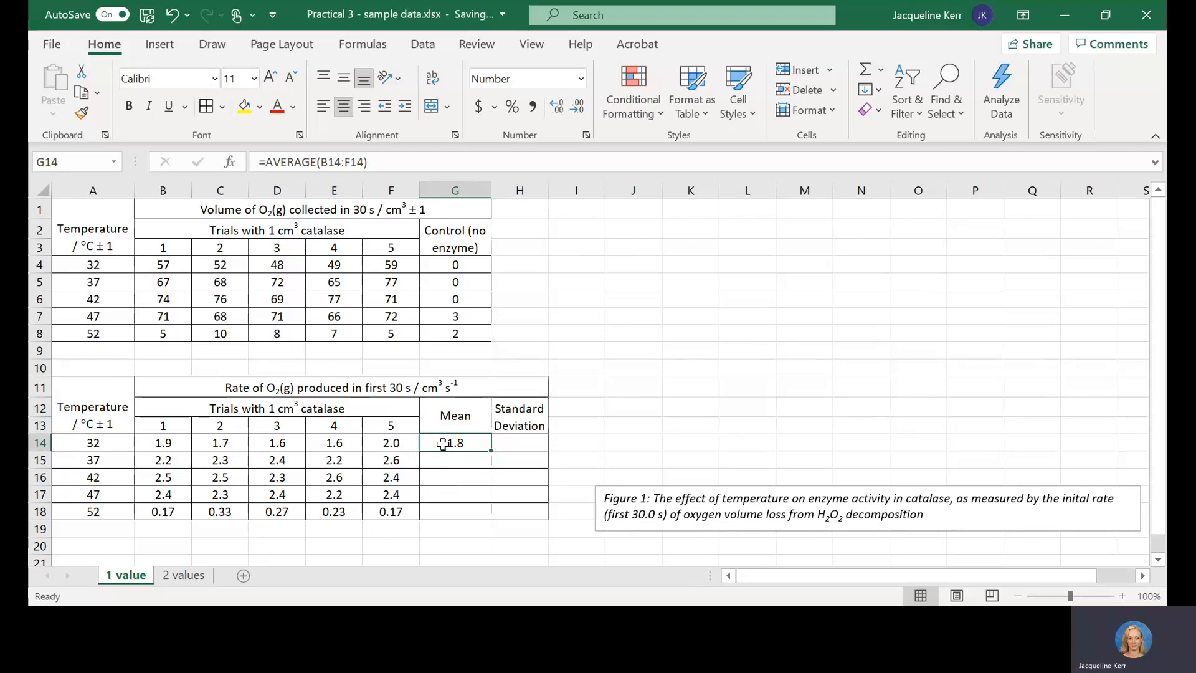
left_click_drag(492, 450, 493, 515)
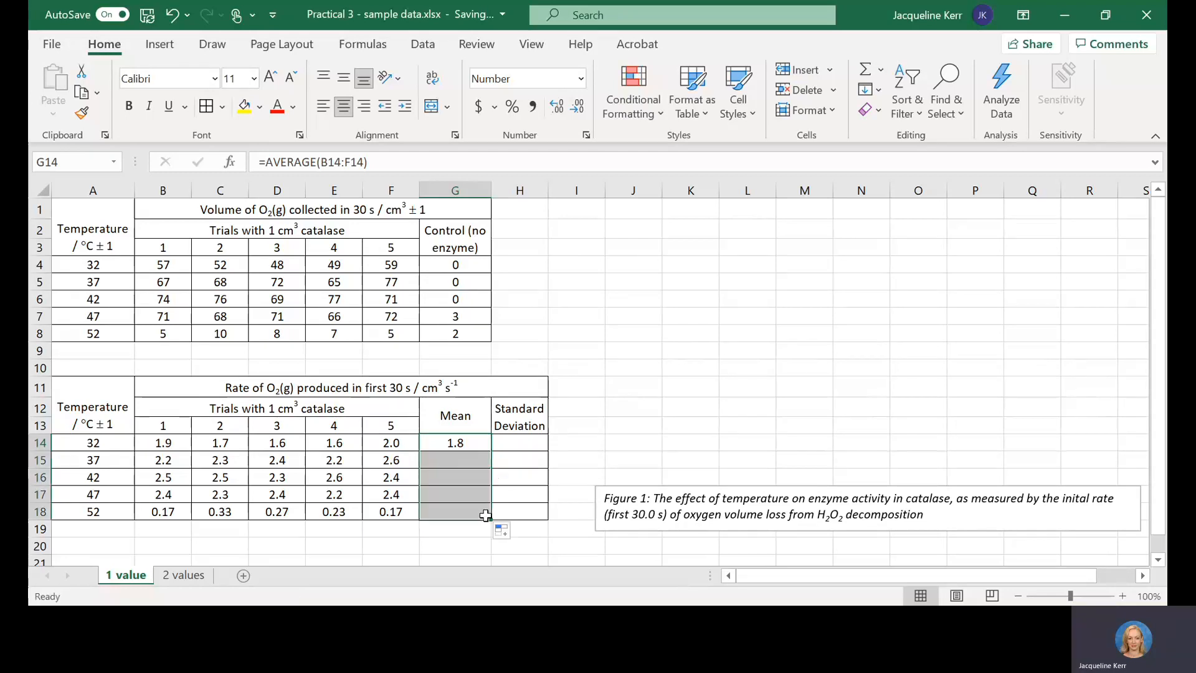
left_click(505, 483)
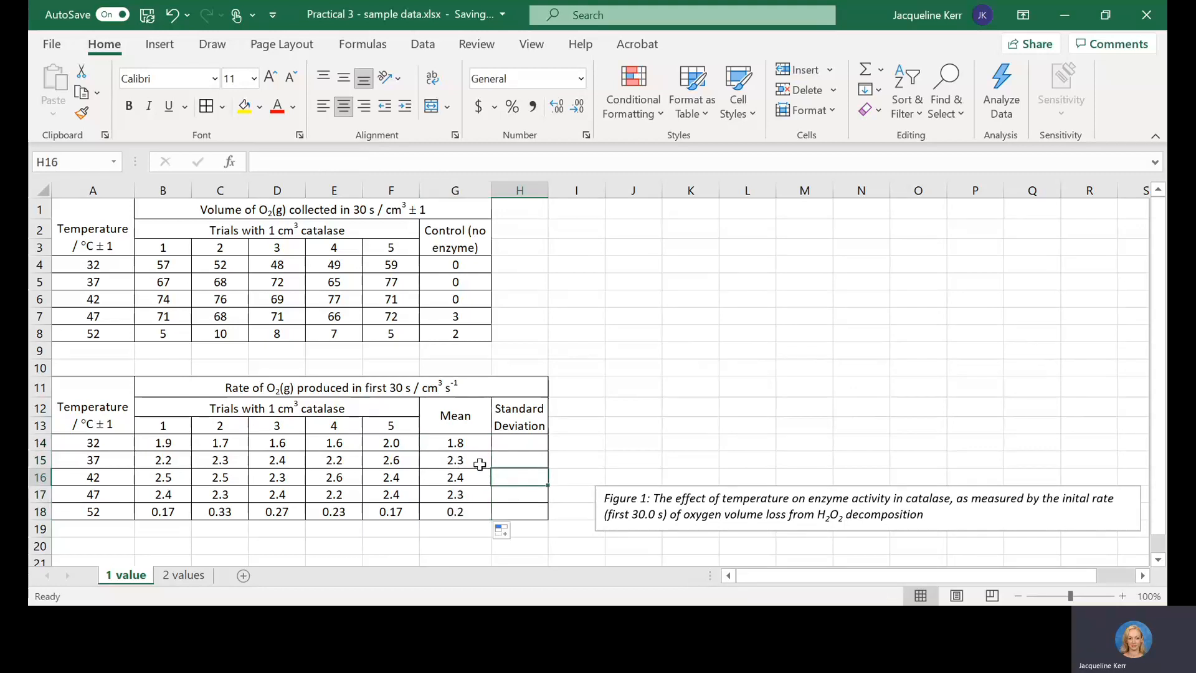
left_click(455, 511)
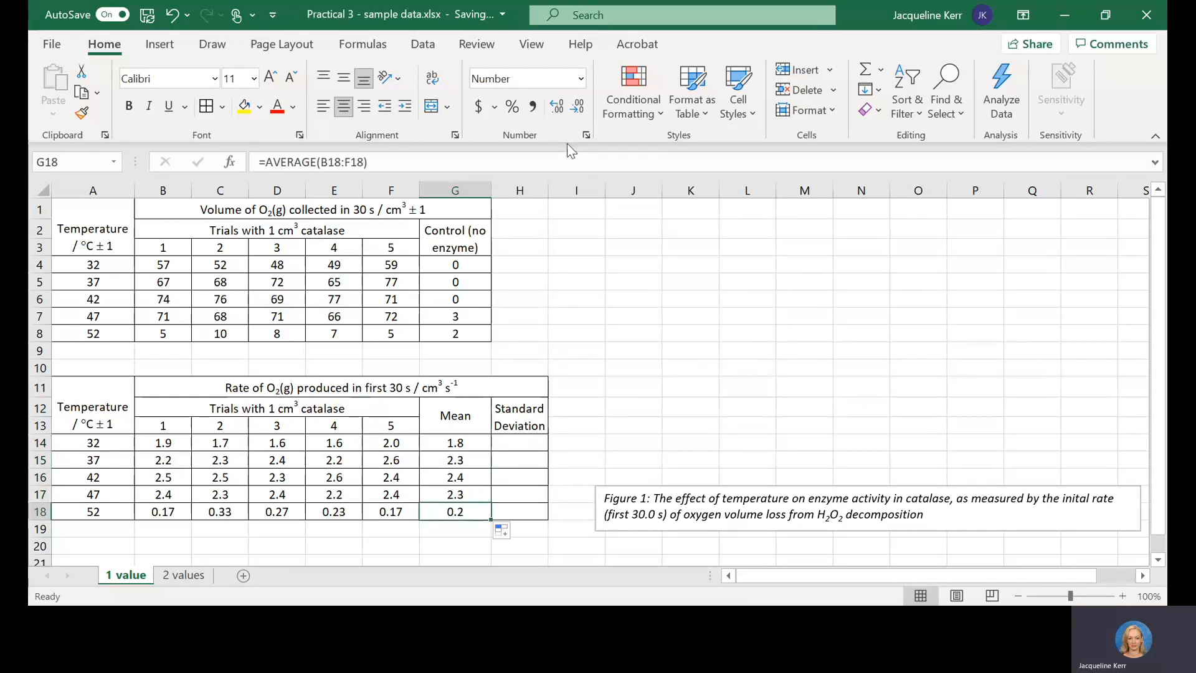
left_click(557, 106)
Step: Enter the formula =stdev(B14:F14) in H14 to calculate the standard deviation at 32 °C
left_click(523, 443)
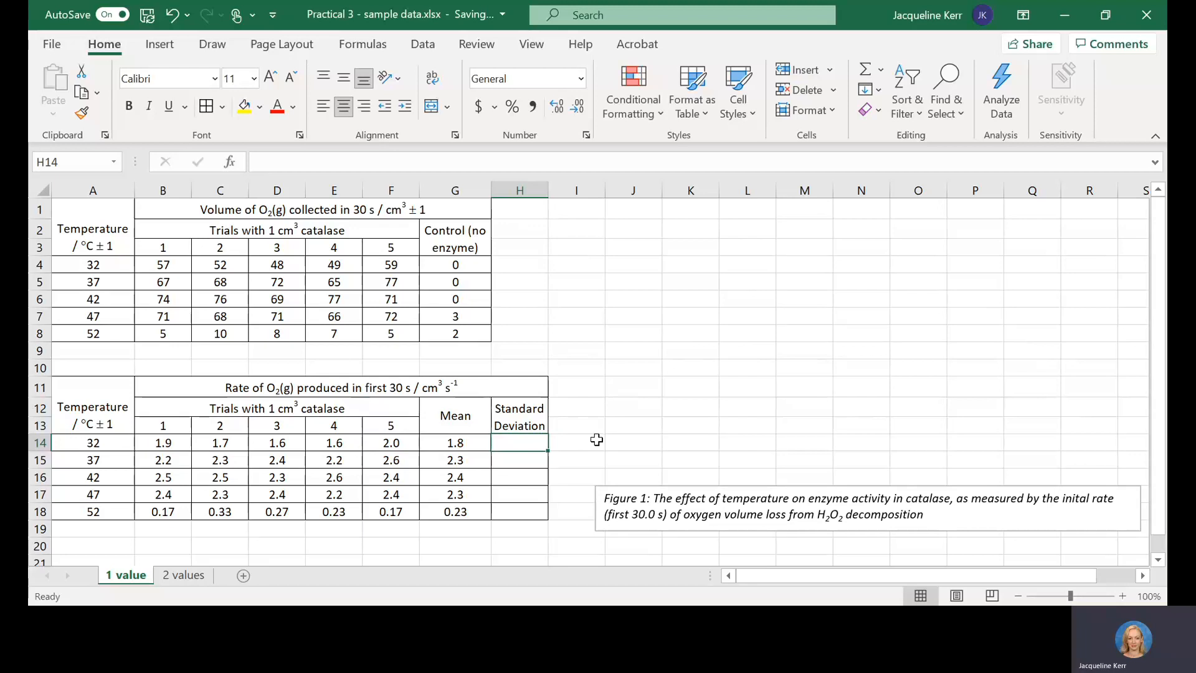
type("=")
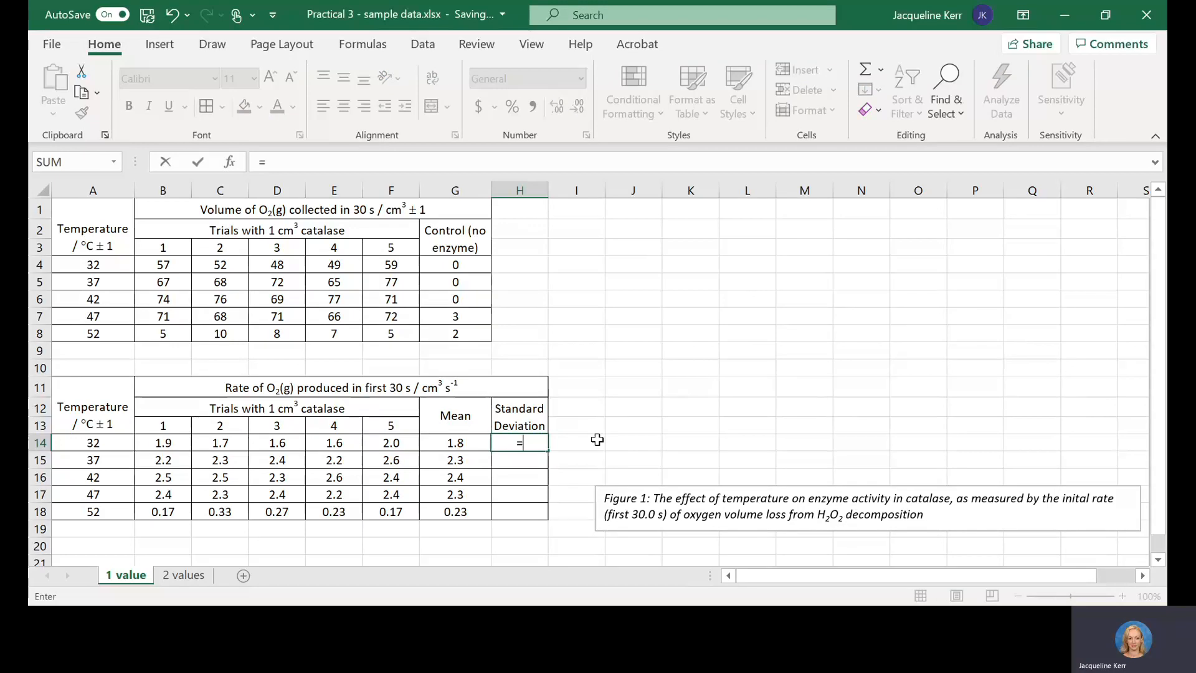
type("stdev(")
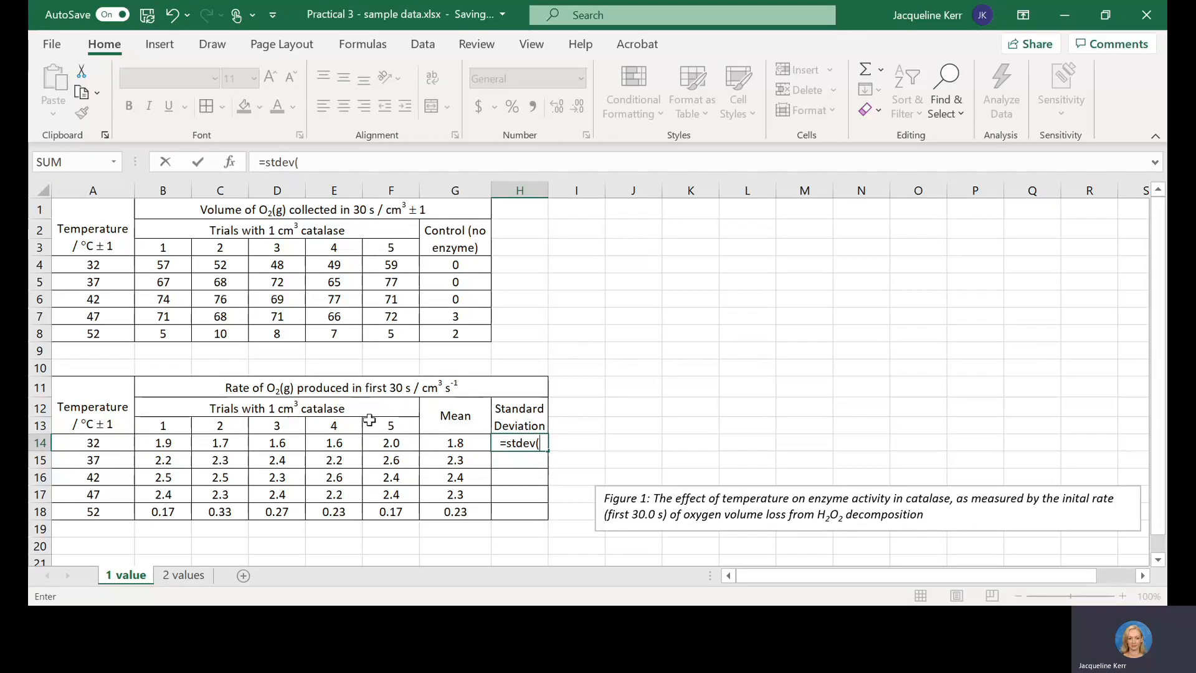
left_click_drag(161, 443, 478, 444)
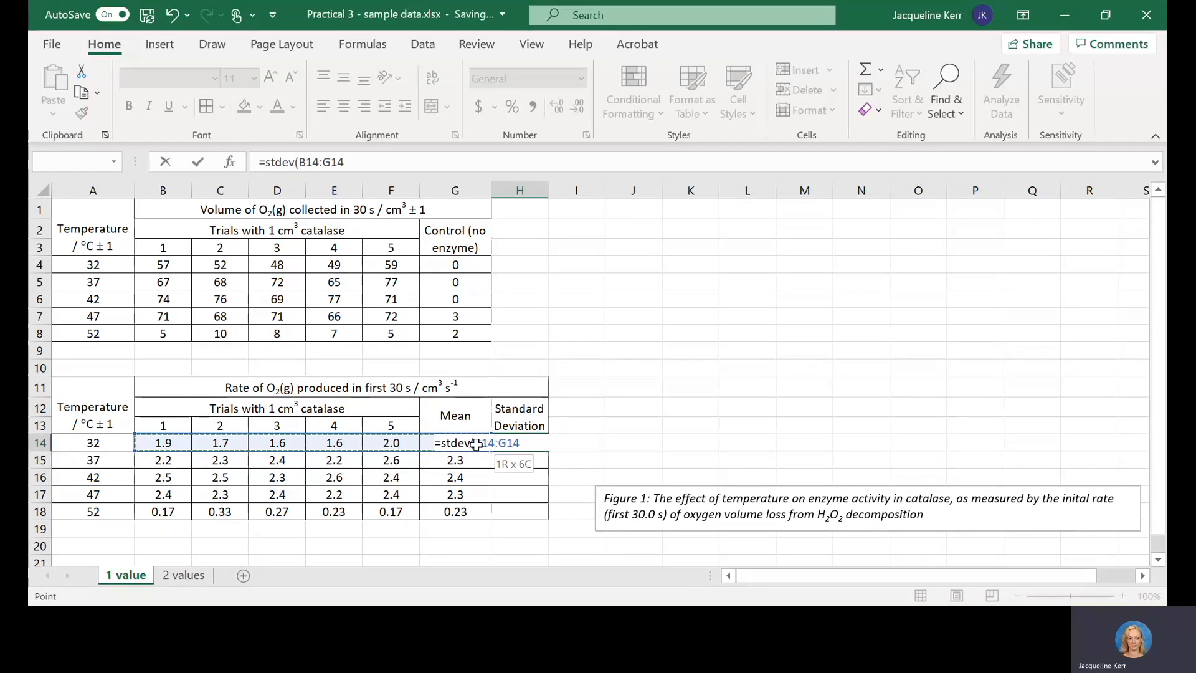
mouse_move(425, 446)
left_mouse_down()
mouse_move(410, 450)
mouse_move(473, 437)
mouse_move(406, 450)
left_mouse_up()
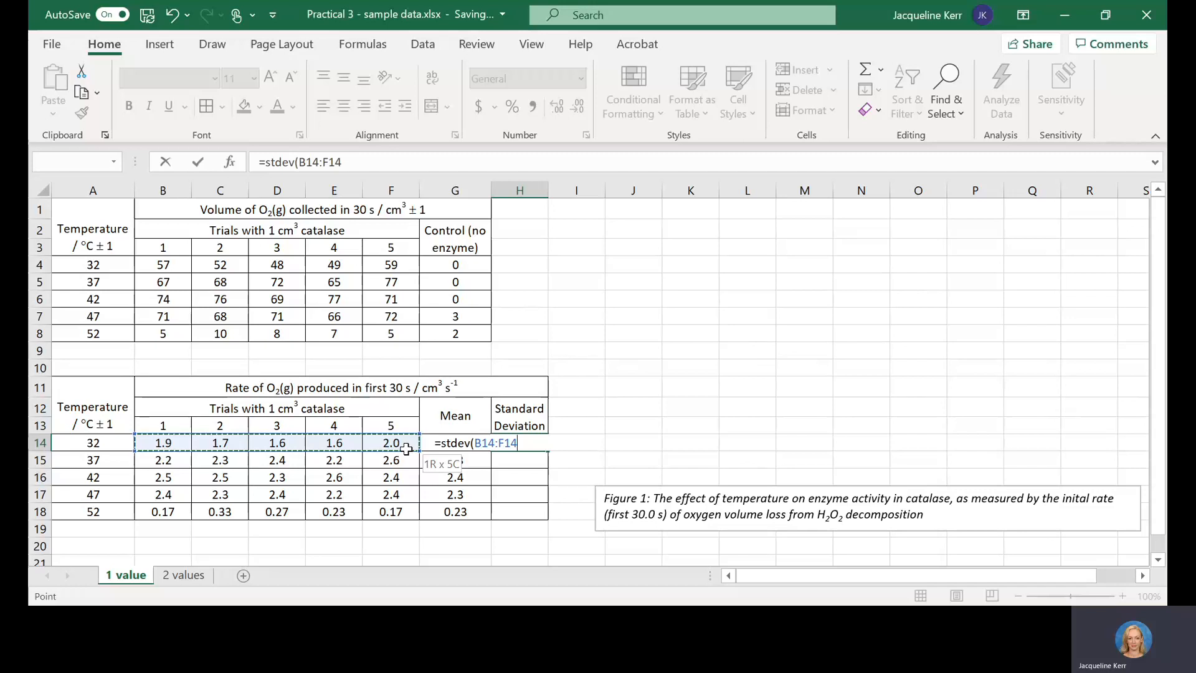
left_click_drag(406, 448, 407, 450)
type(")")
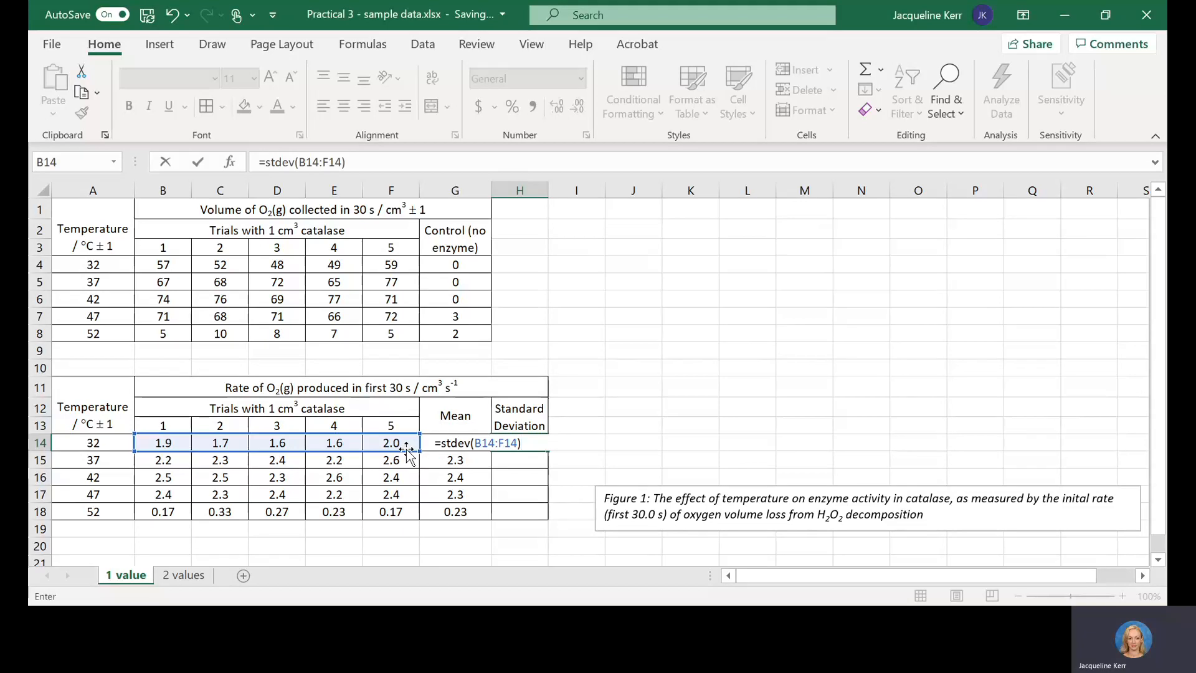
key("Return")
Step: Fill the standard deviation formula from H14 down to H18 and format the results to three decimal places
left_click(539, 444)
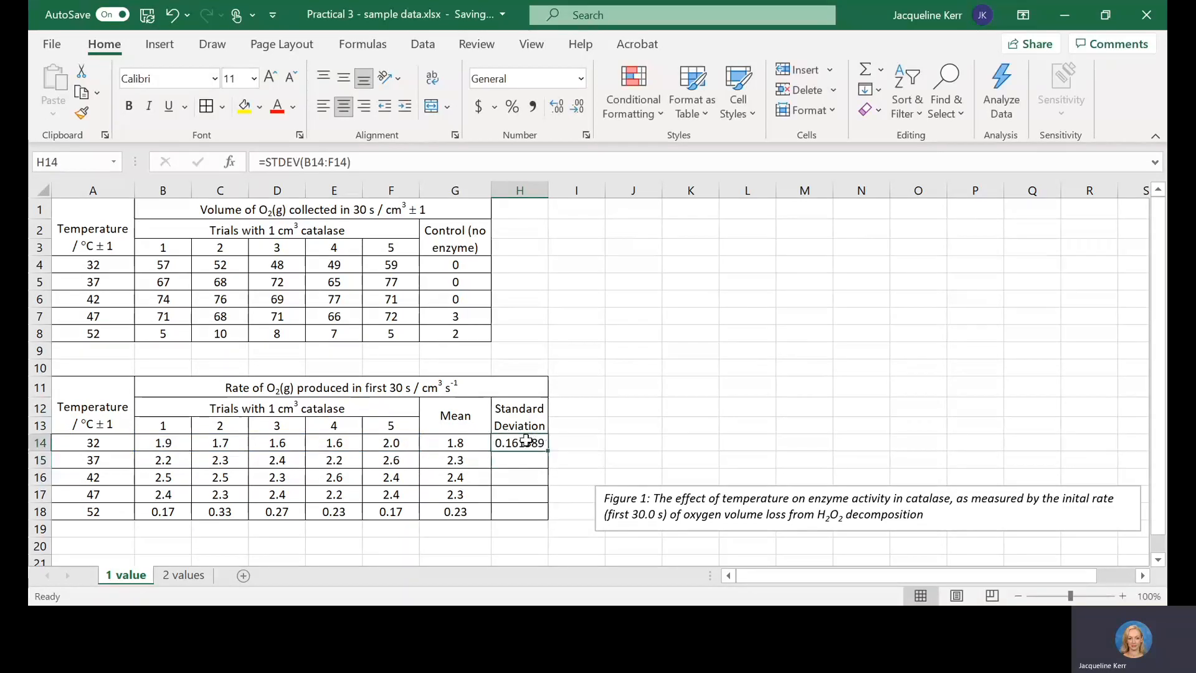
left_click_drag(547, 450, 547, 514)
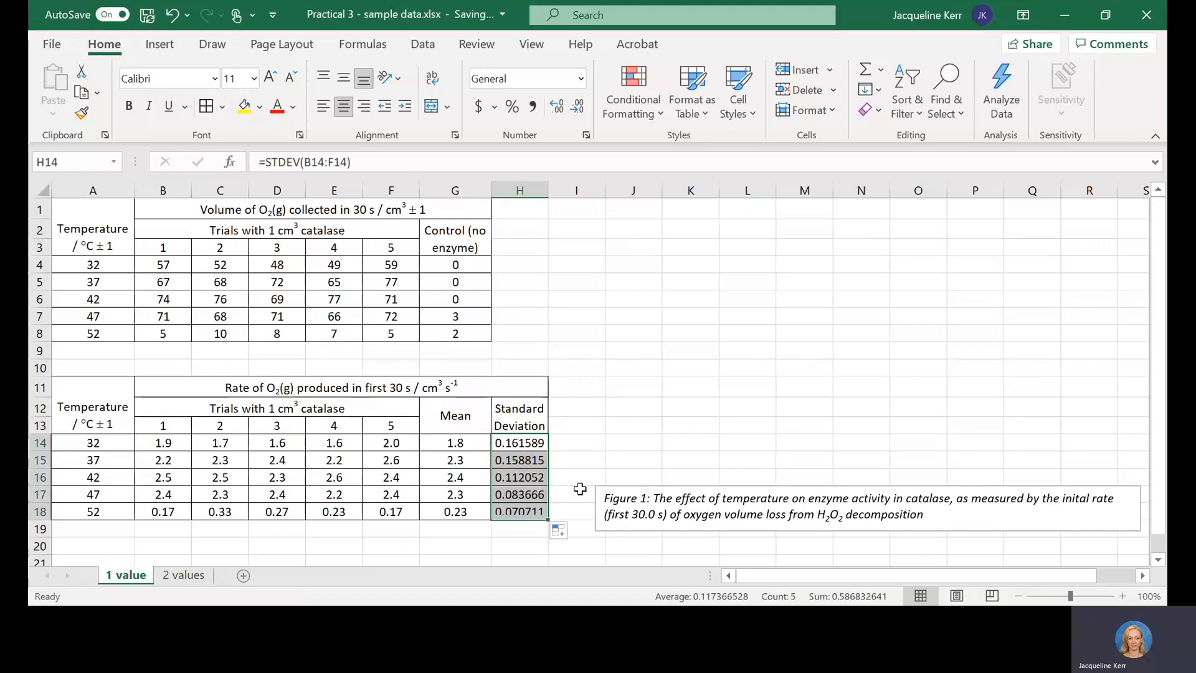
left_click(583, 109)
left_click(582, 110)
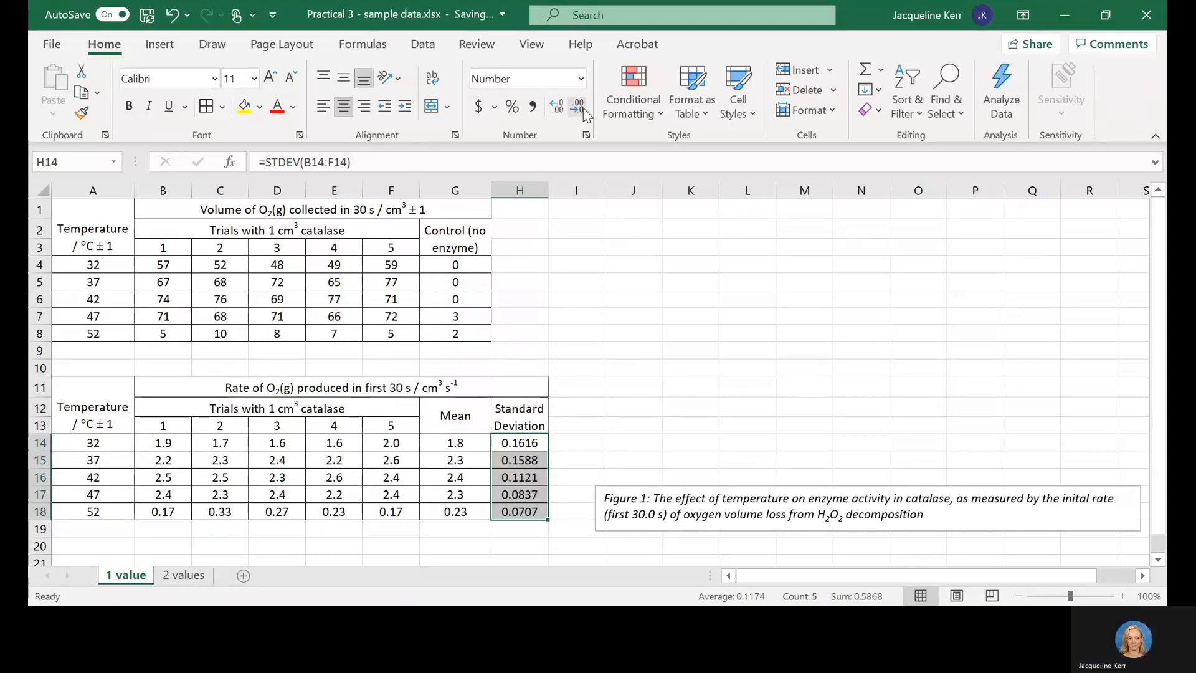
left_click(583, 110)
left_click(540, 493)
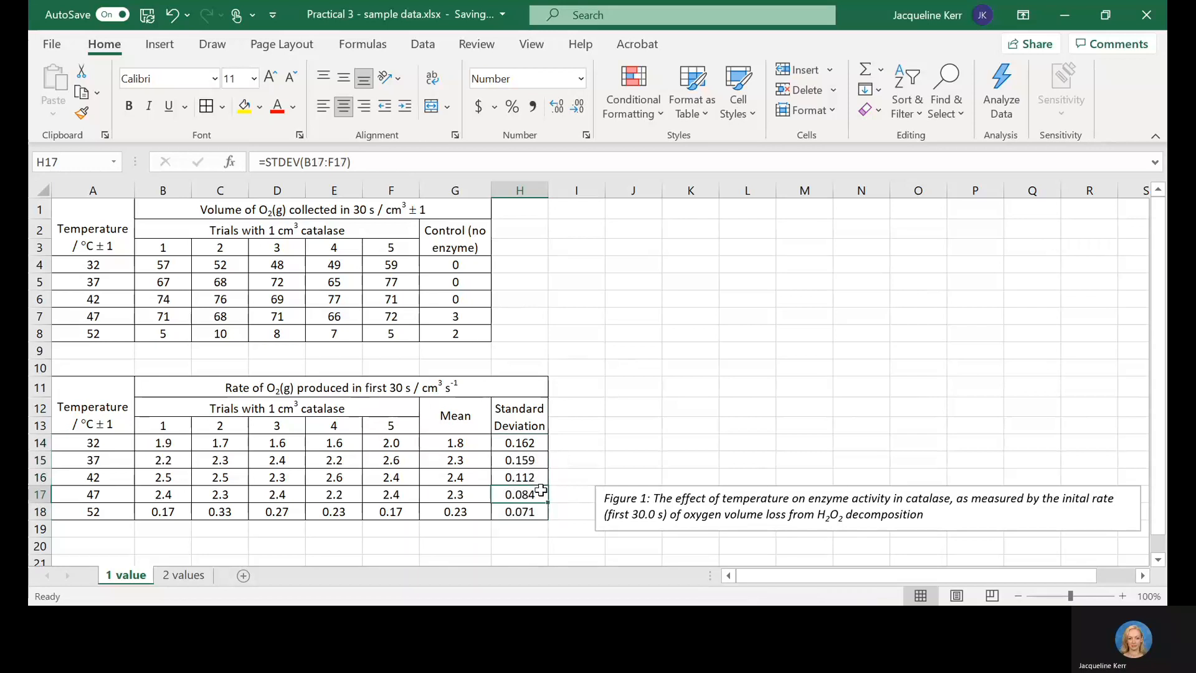
Step: Reduce the standard deviations in H14:H16 to two decimal places
left_click(534, 477)
left_click_drag(533, 460, 533, 443)
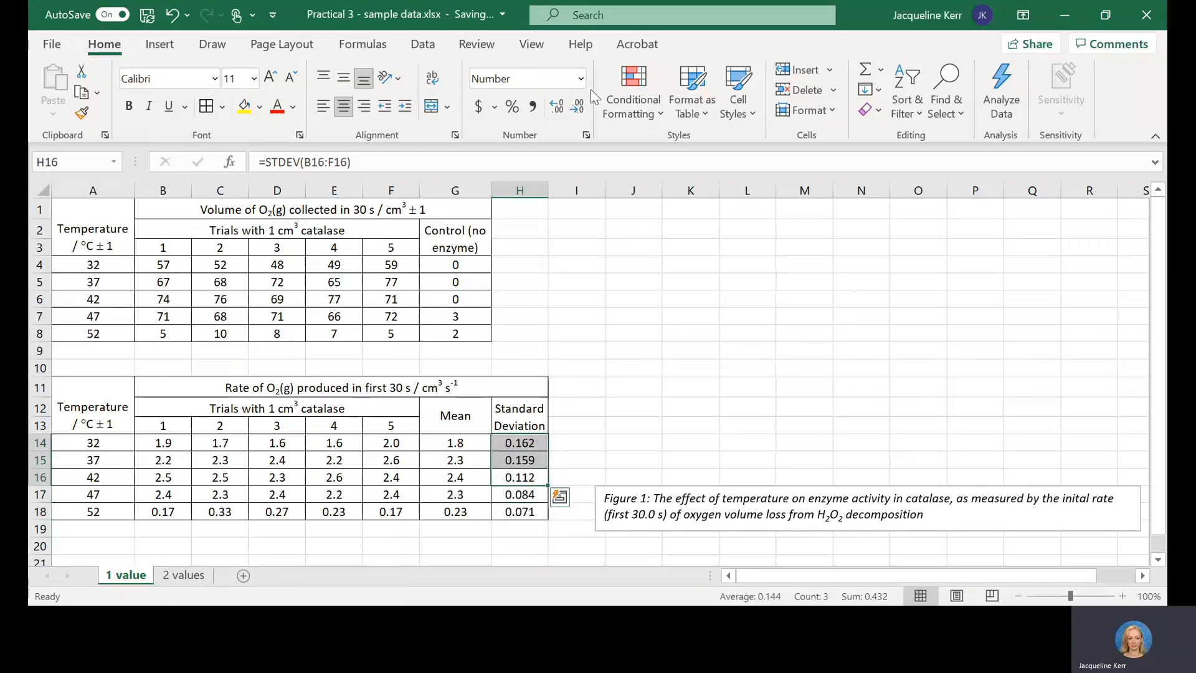
left_click(583, 109)
left_click(526, 511)
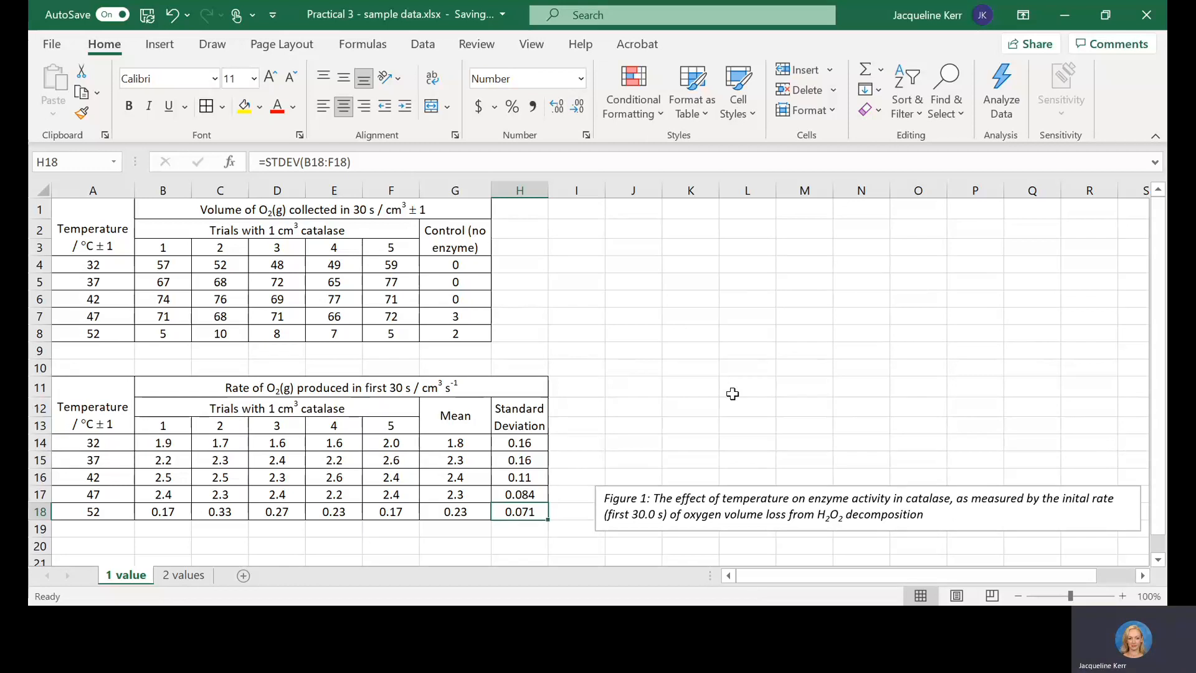
Step: Start a "Table 2:" title in A10 above the rate table and discard it
left_click(251, 213)
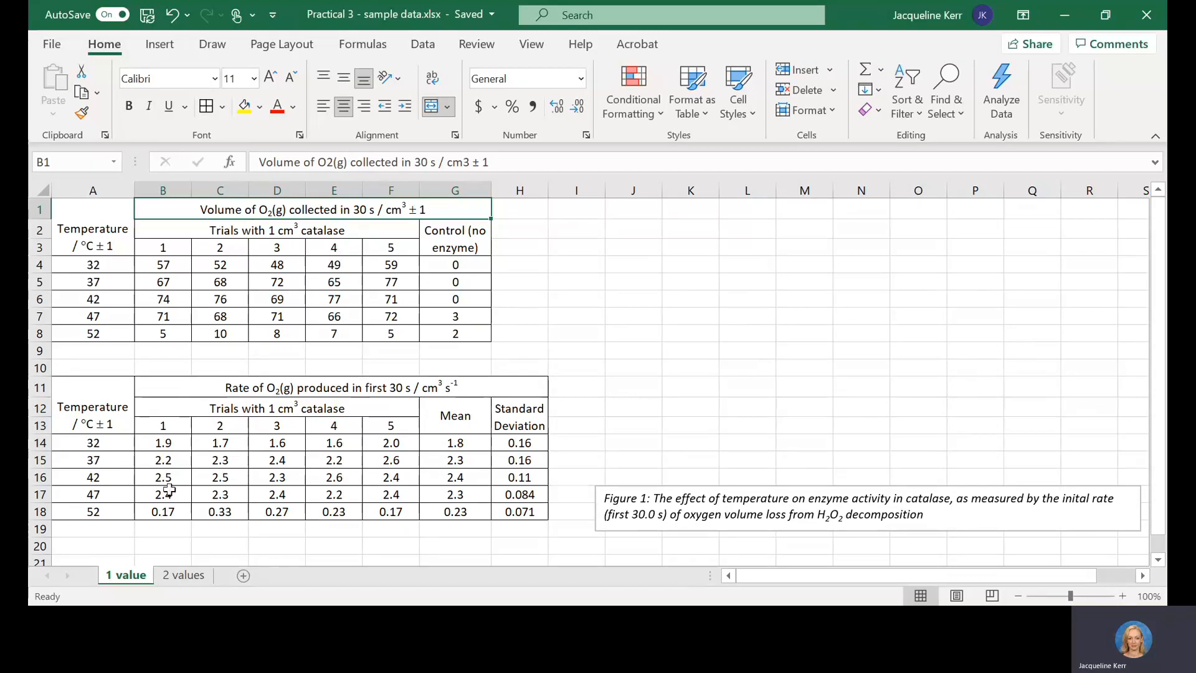
left_click(80, 369)
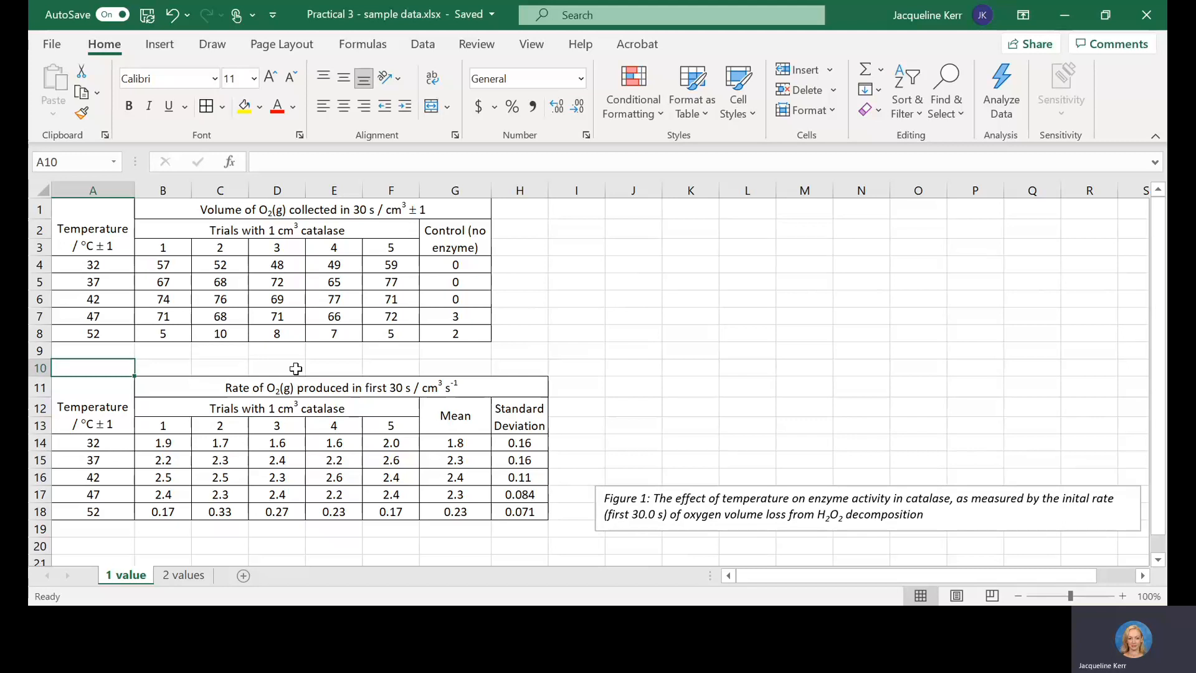
type("Table 2:")
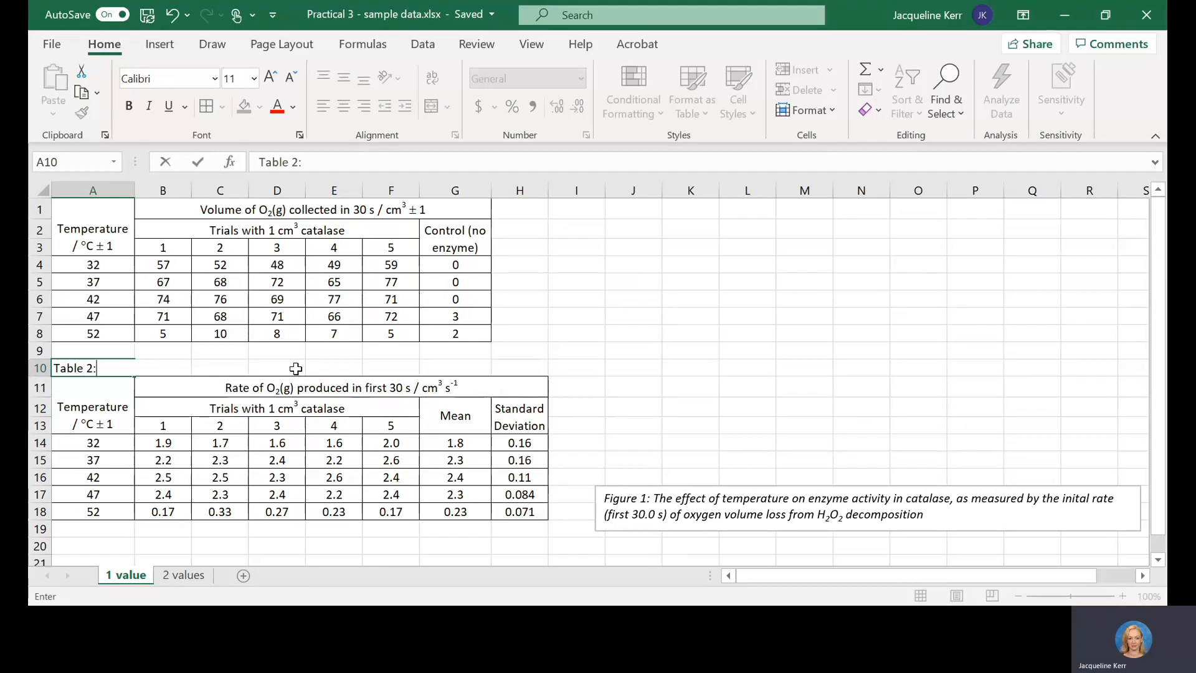
type(" dddfa")
key("BackSpace")
key("BackSpace")
key("BackSpace")
key("BackSpace")
key("BackSpace")
key("BackSpace")
key("BackSpace")
key("BackSpace")
key("BackSpace")
key("BackSpace")
key("BackSpace")
key("BackSpace")
key("BackSpace")
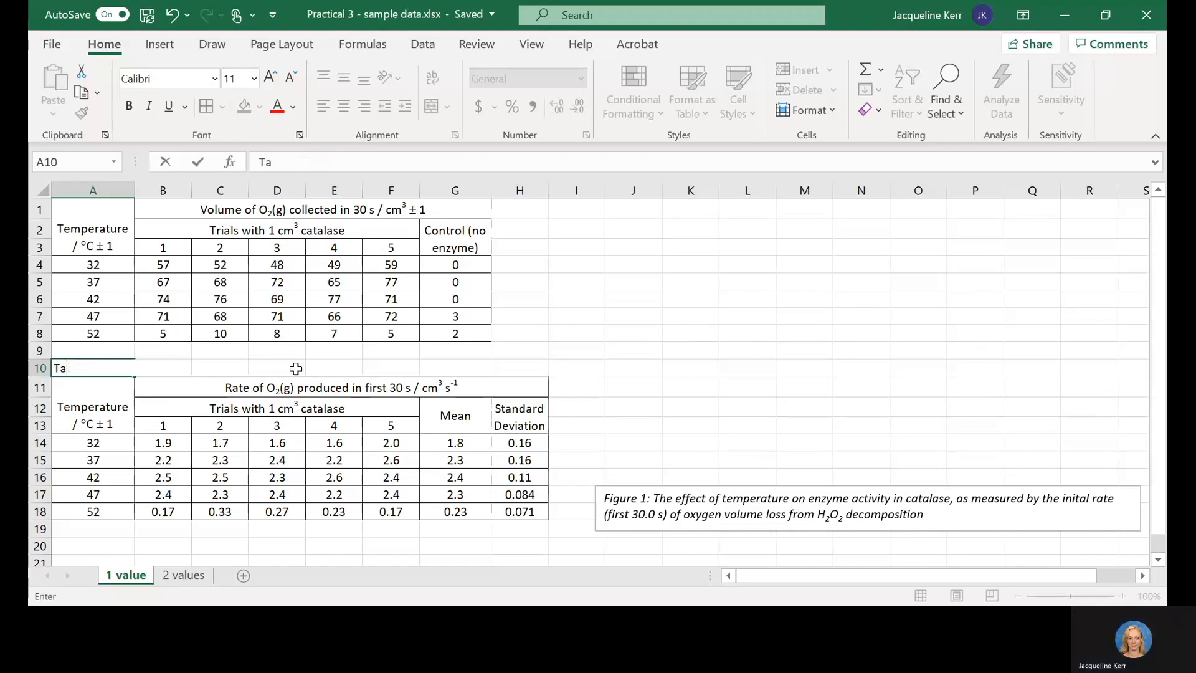
left_click(389, 358)
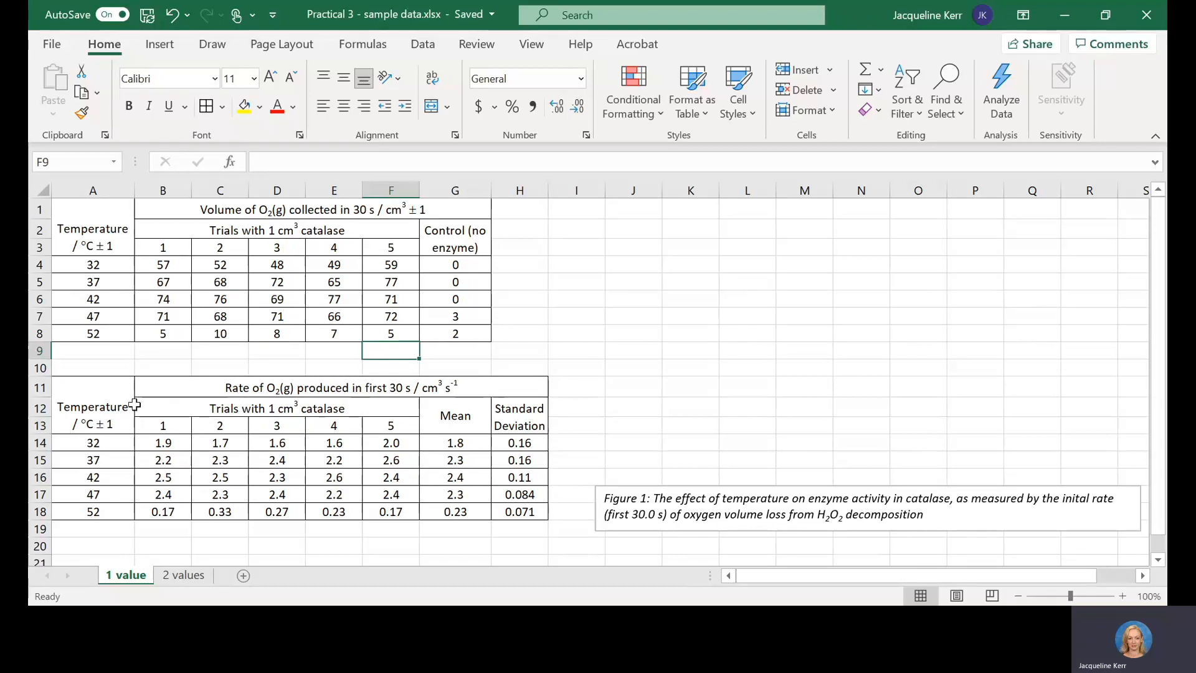
left_click(92, 440)
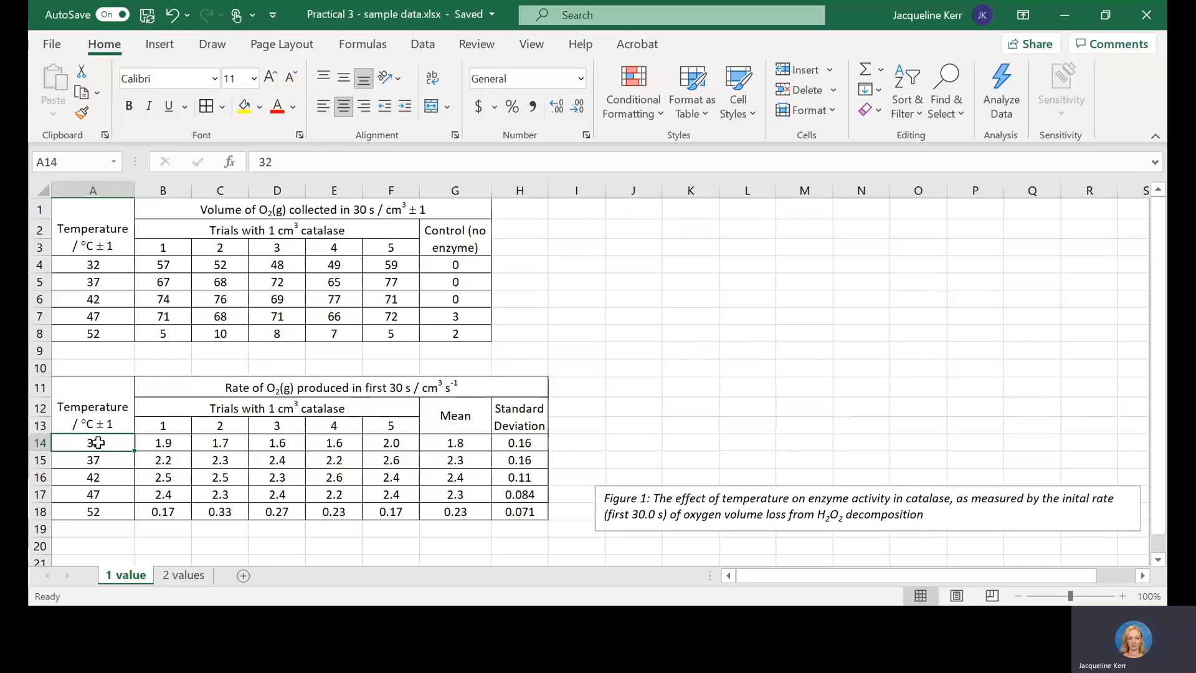
left_click_drag(99, 443, 90, 511)
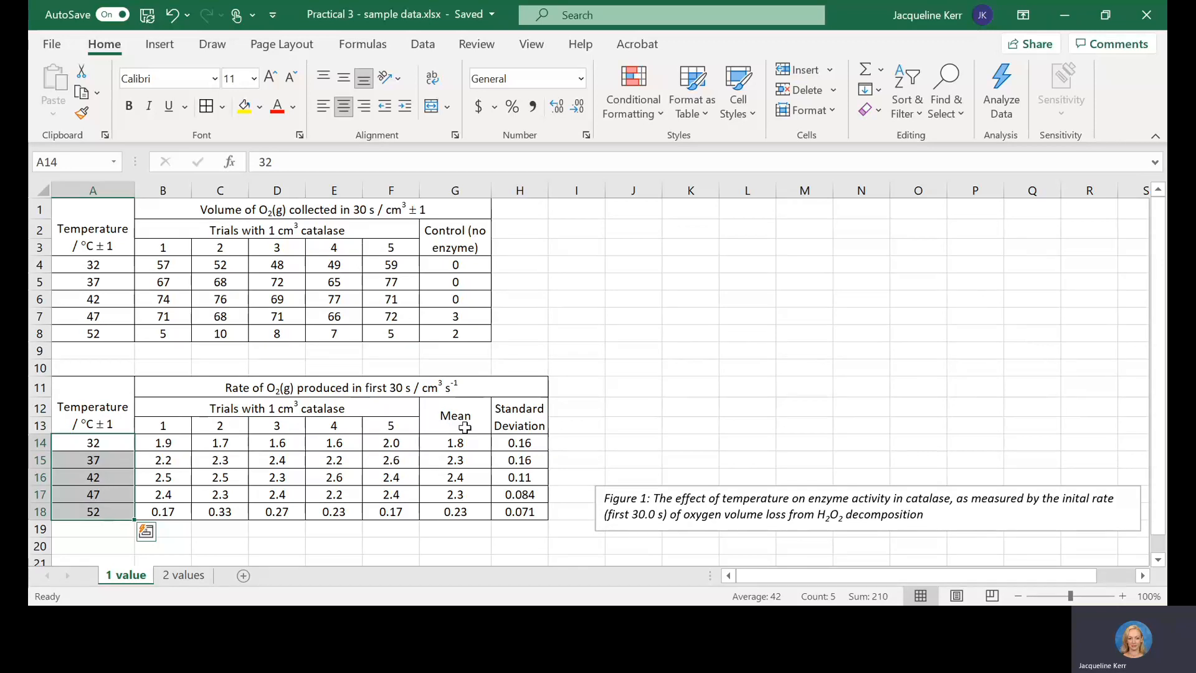
left_click_drag(456, 442, 467, 506)
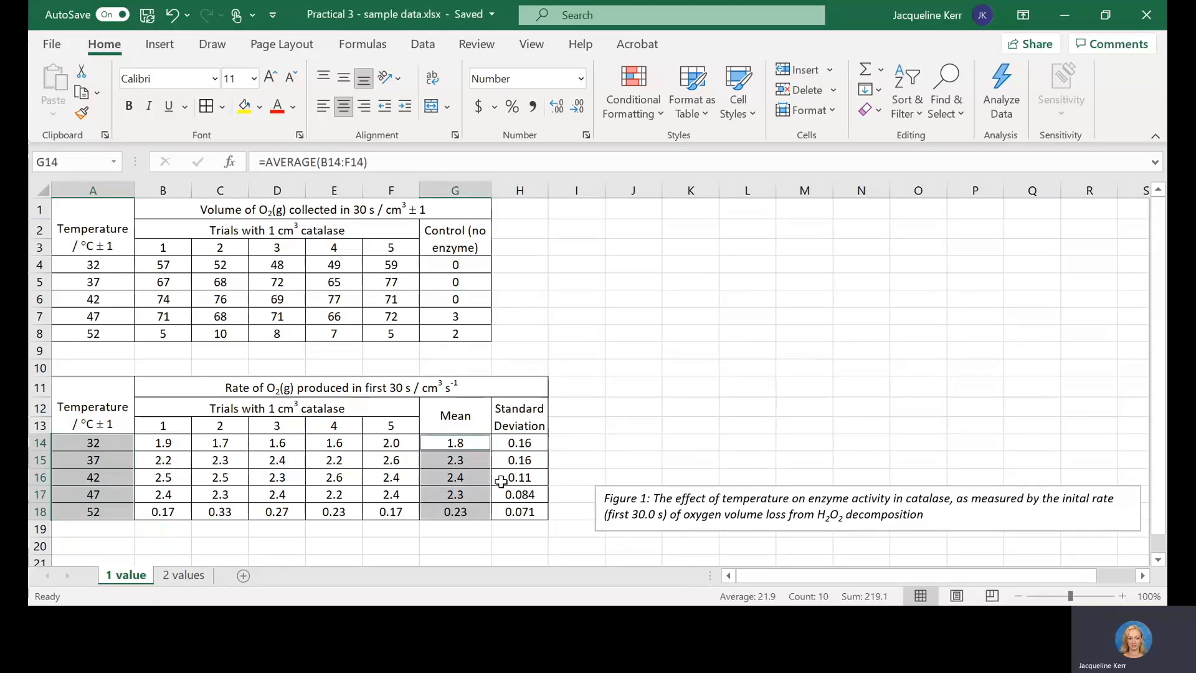
left_click(178, 472)
left_click(109, 442)
left_click_drag(109, 442, 108, 514)
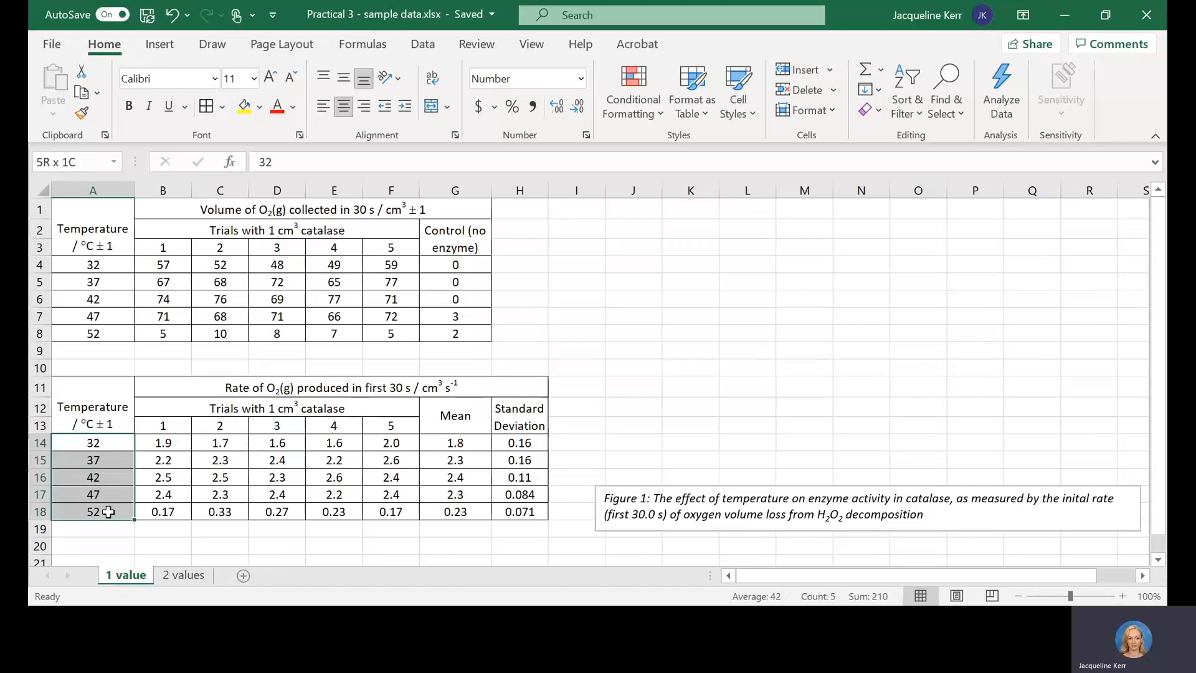
left_click_drag(440, 441, 446, 510)
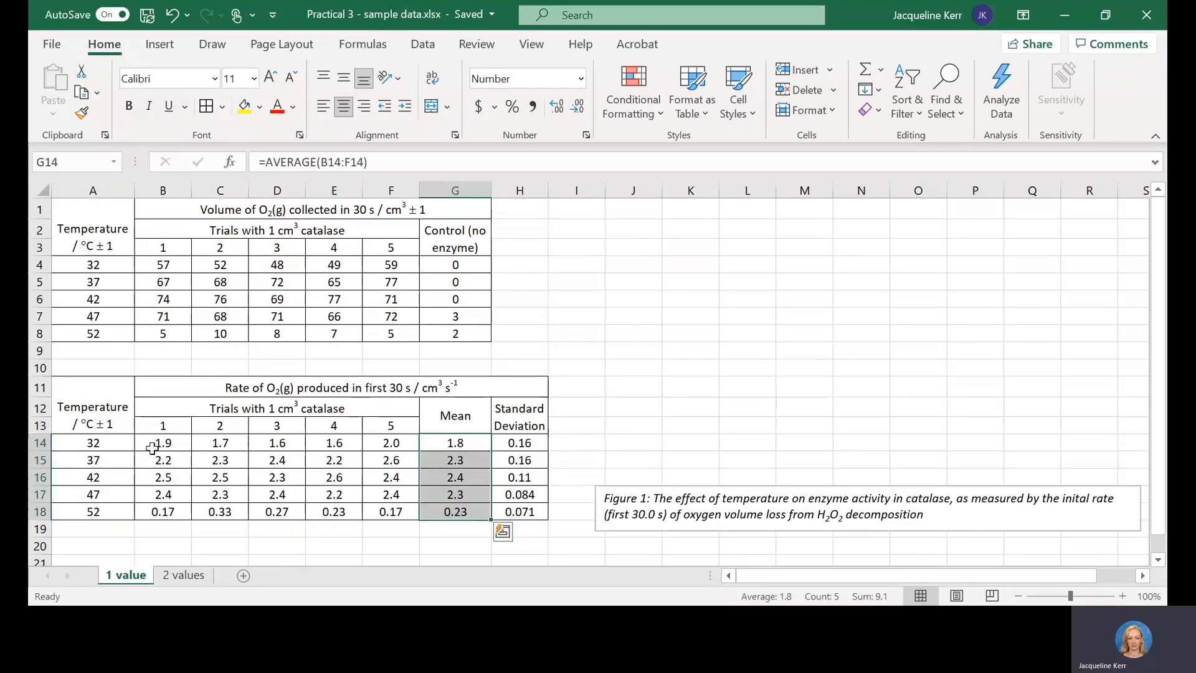
left_click(122, 444)
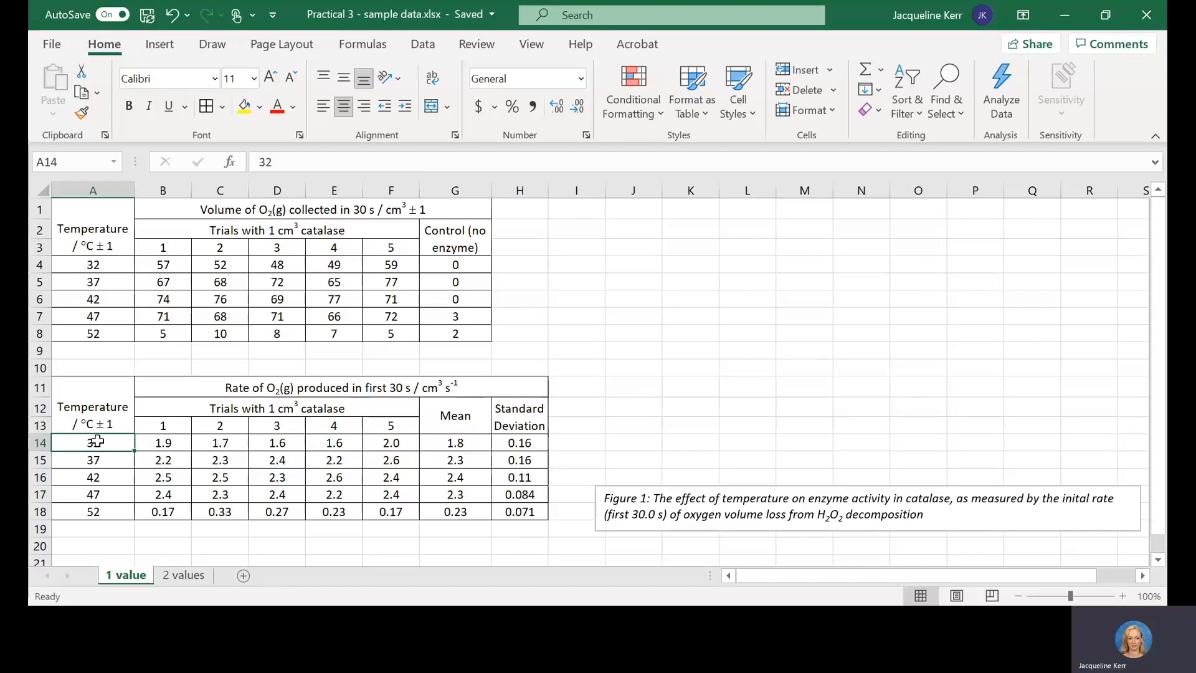
left_click_drag(98, 441, 456, 509)
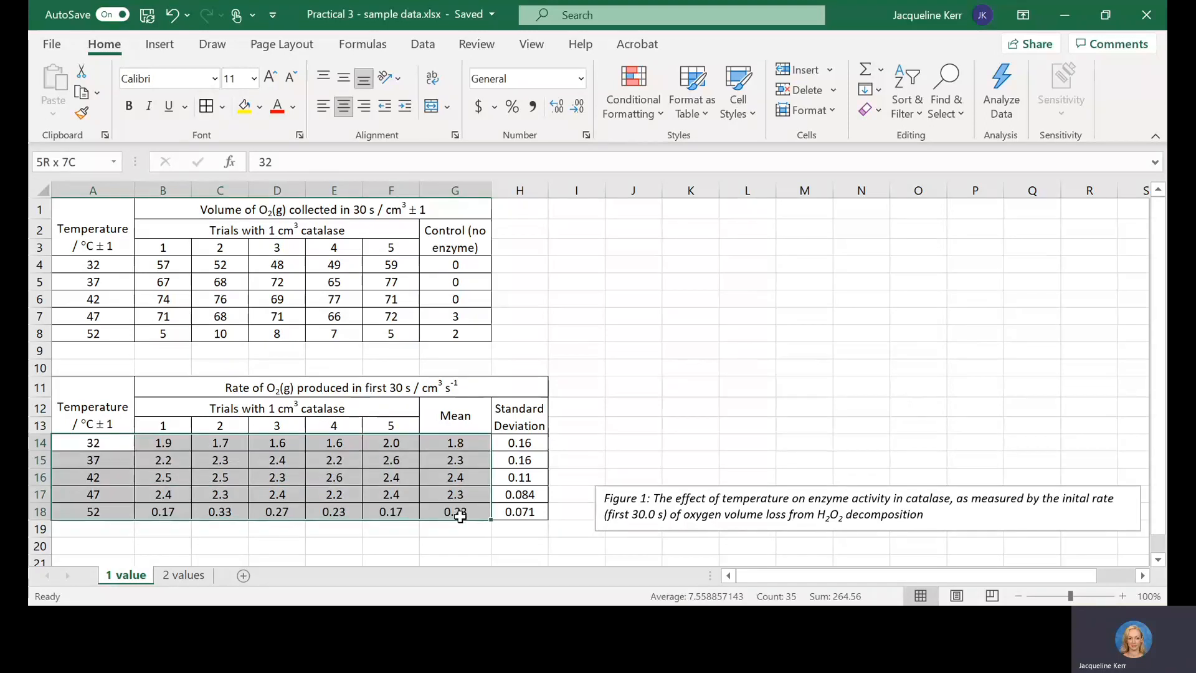
left_click(353, 429)
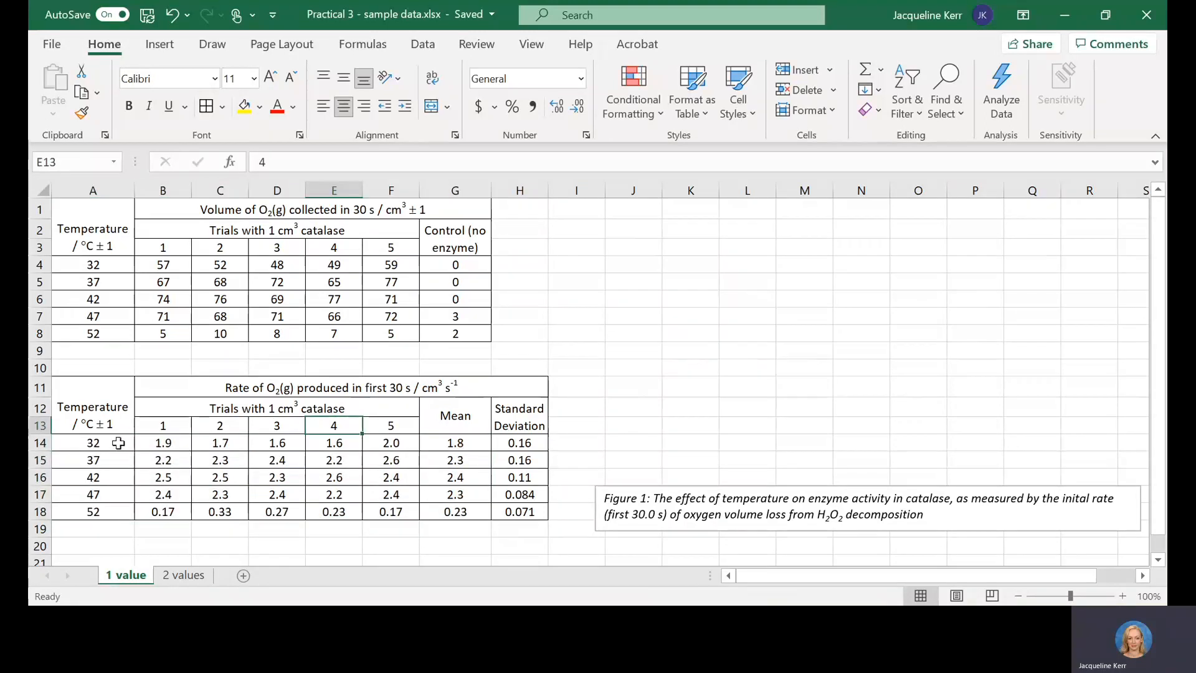
Step: Insert a Scatter with Smooth Lines and Markers chart from the temperatures in A14:A18 and the means in G14:G18
left_click_drag(120, 442, 123, 512)
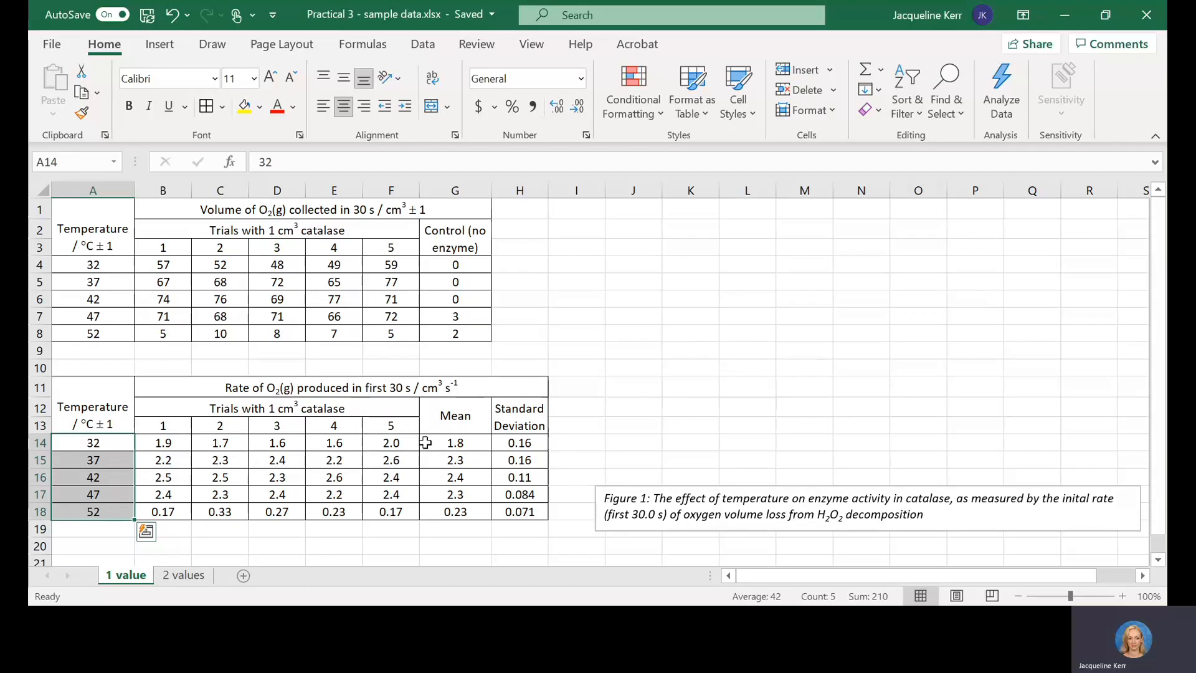
left_click_drag(458, 441, 458, 510)
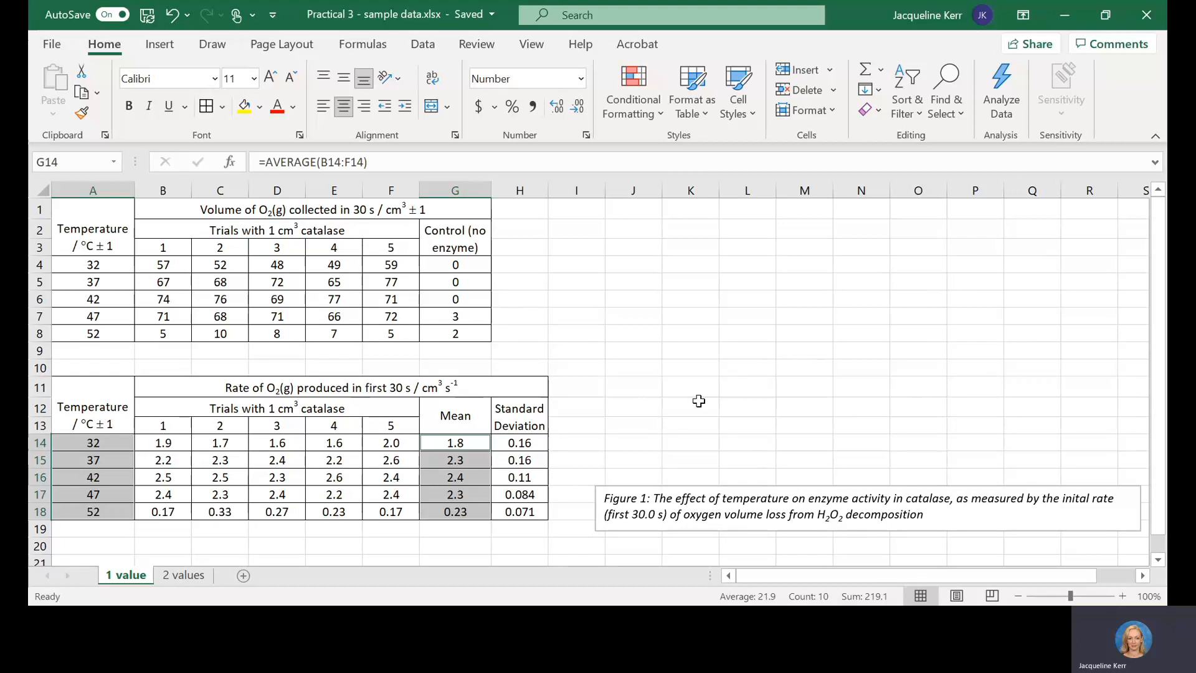
left_click(160, 50)
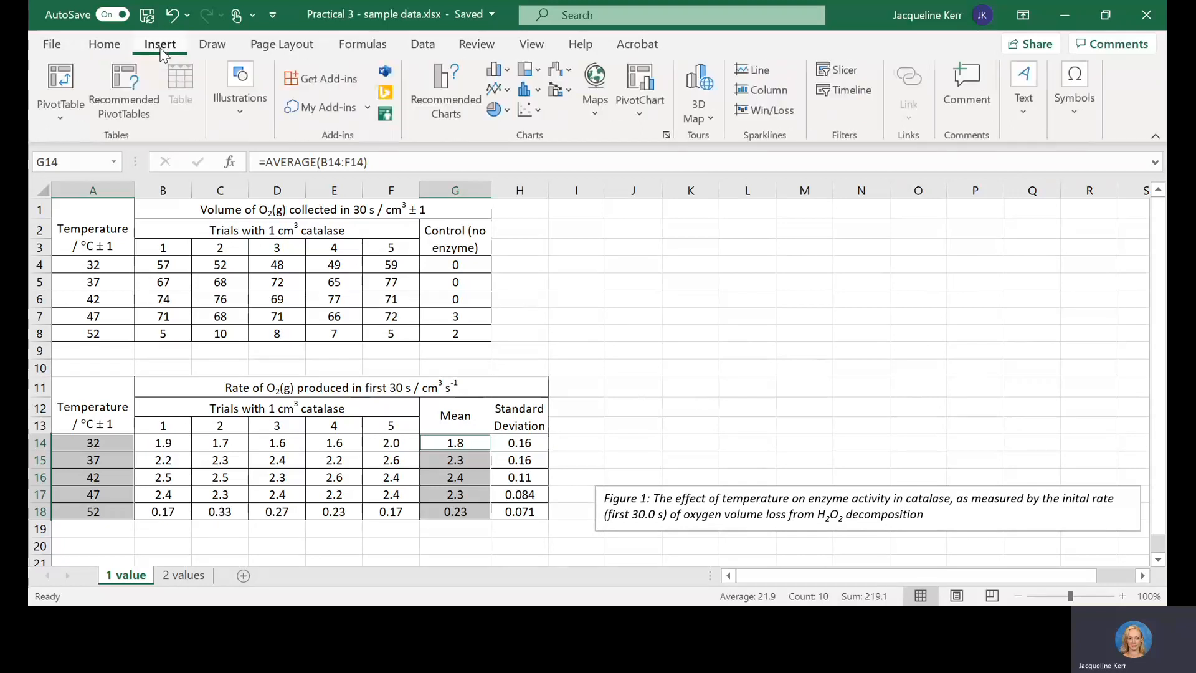
left_click(539, 113)
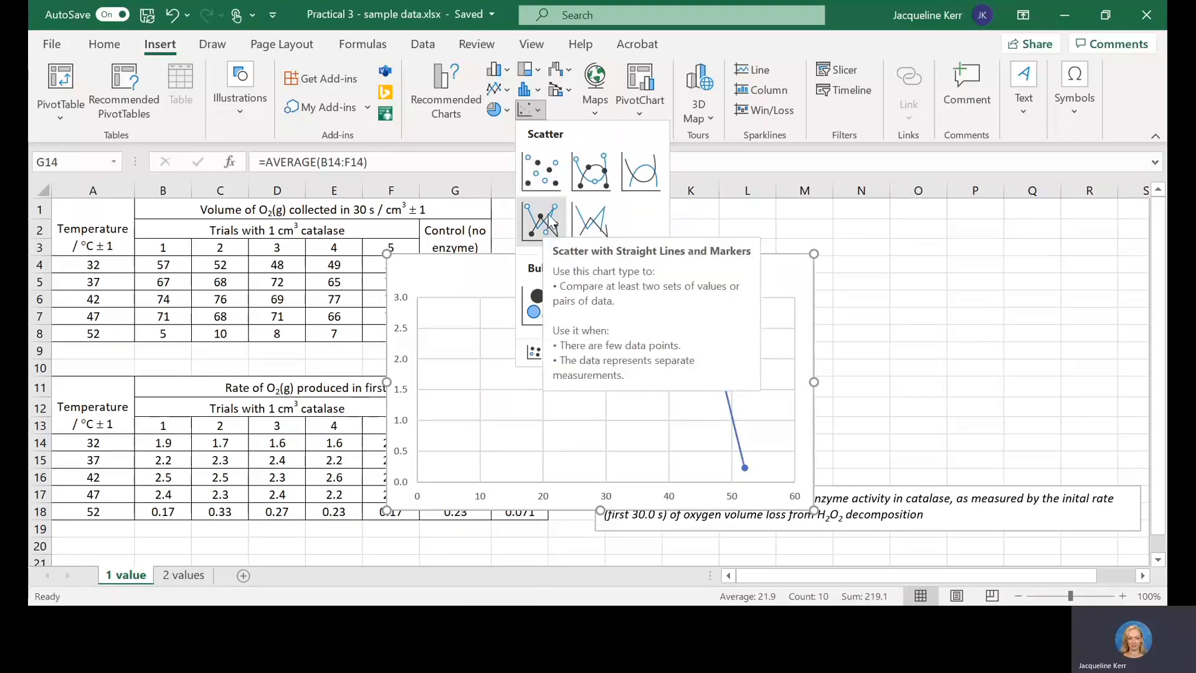
left_click(589, 179)
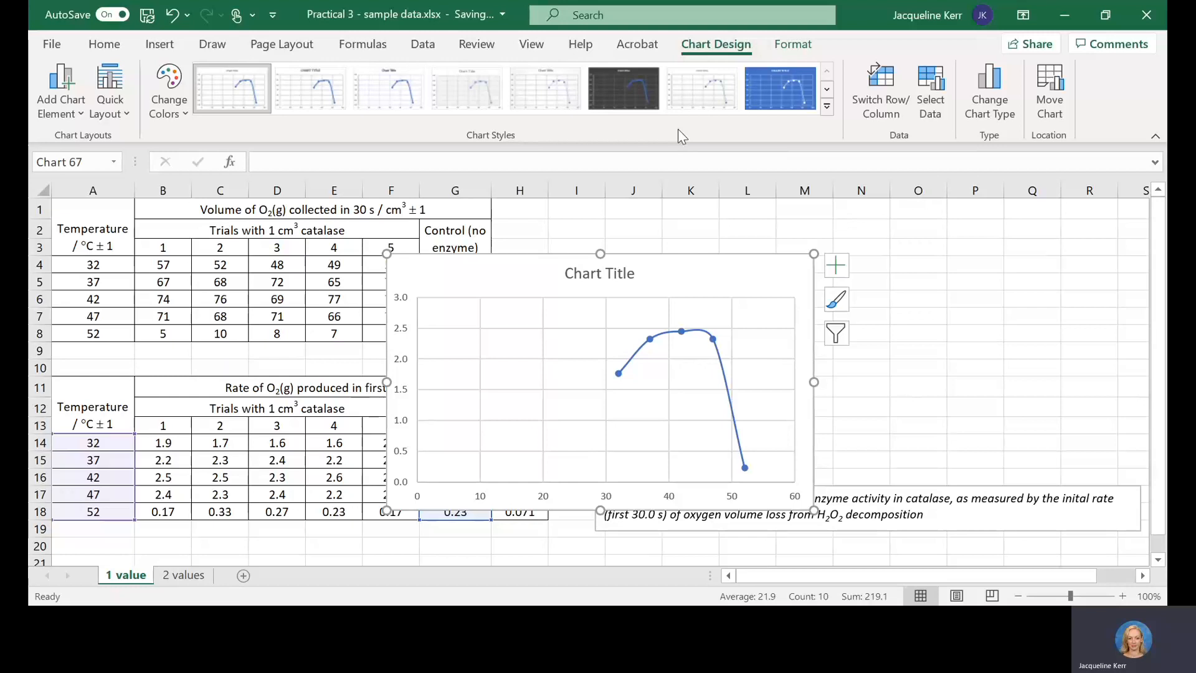
Step: Change the chart type to Scatter with Straight Lines and Markers
left_click(996, 111)
left_click(615, 121)
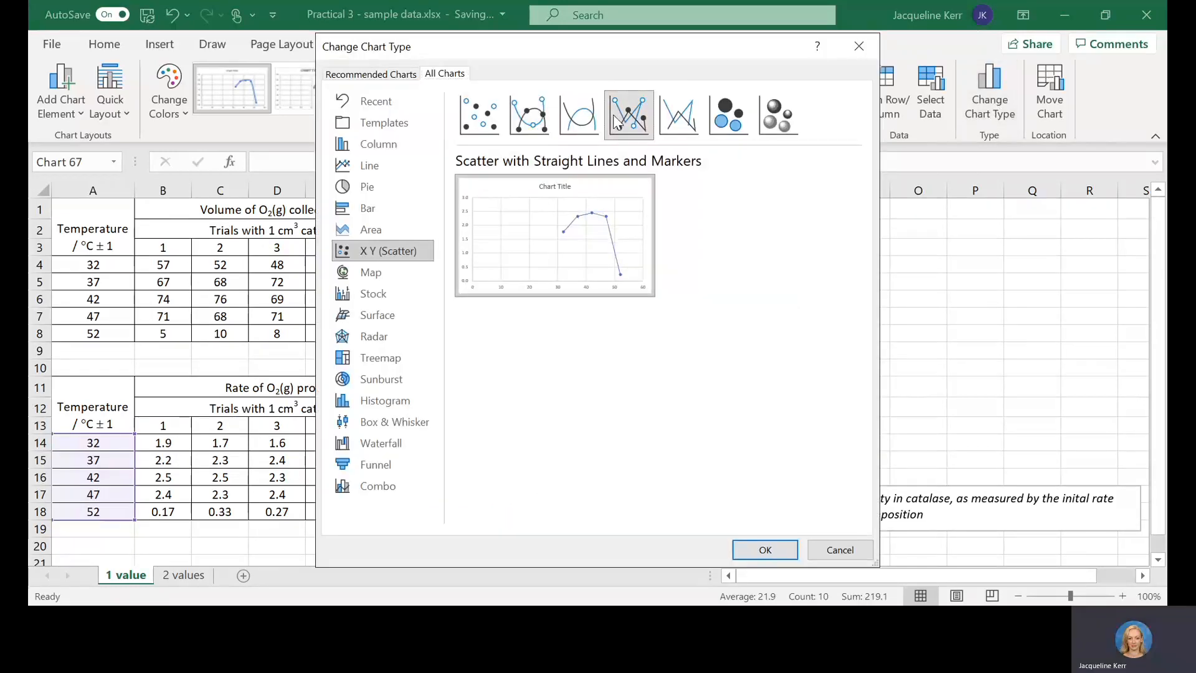
left_click(761, 550)
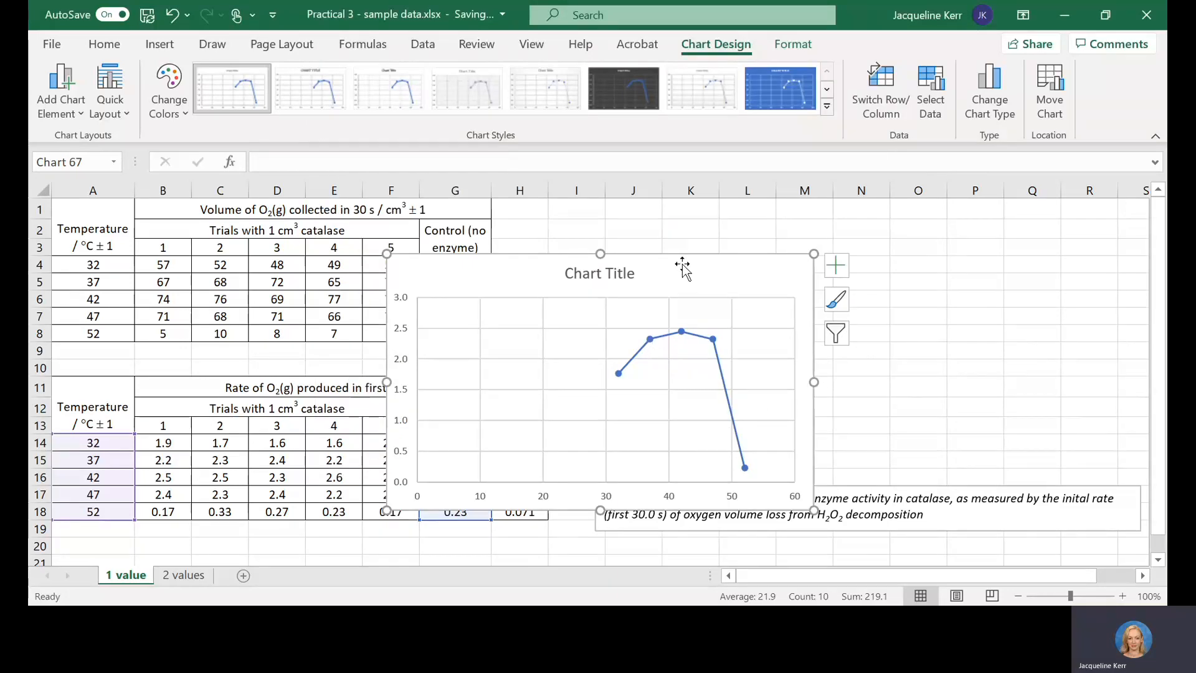
Step: Place the chart directly above the Figure 1 caption and widen it to roughly the caption's width
left_click_drag(689, 267, 936, 229)
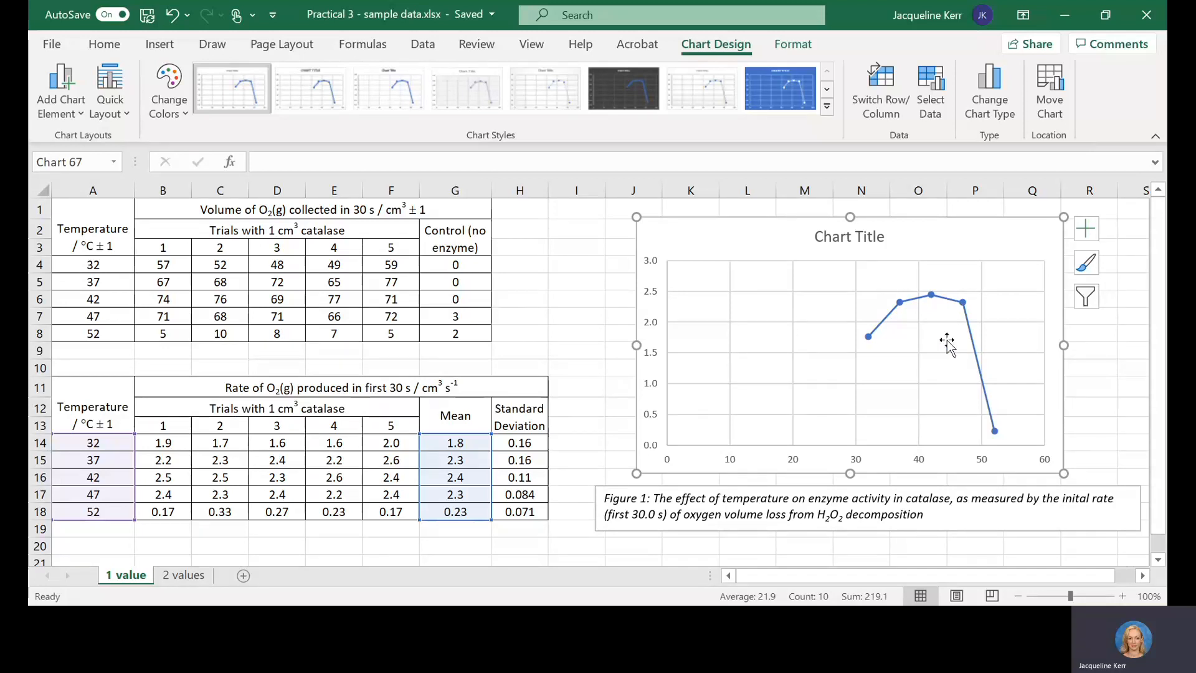
left_click(673, 500)
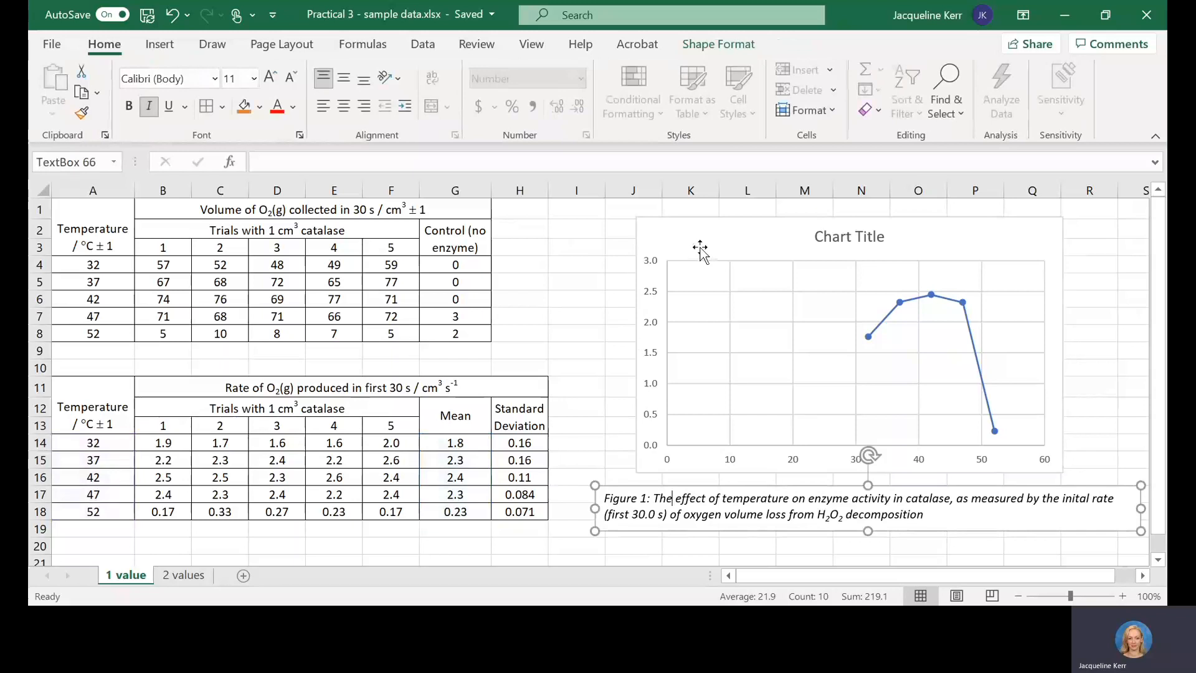
left_click_drag(699, 249, 659, 246)
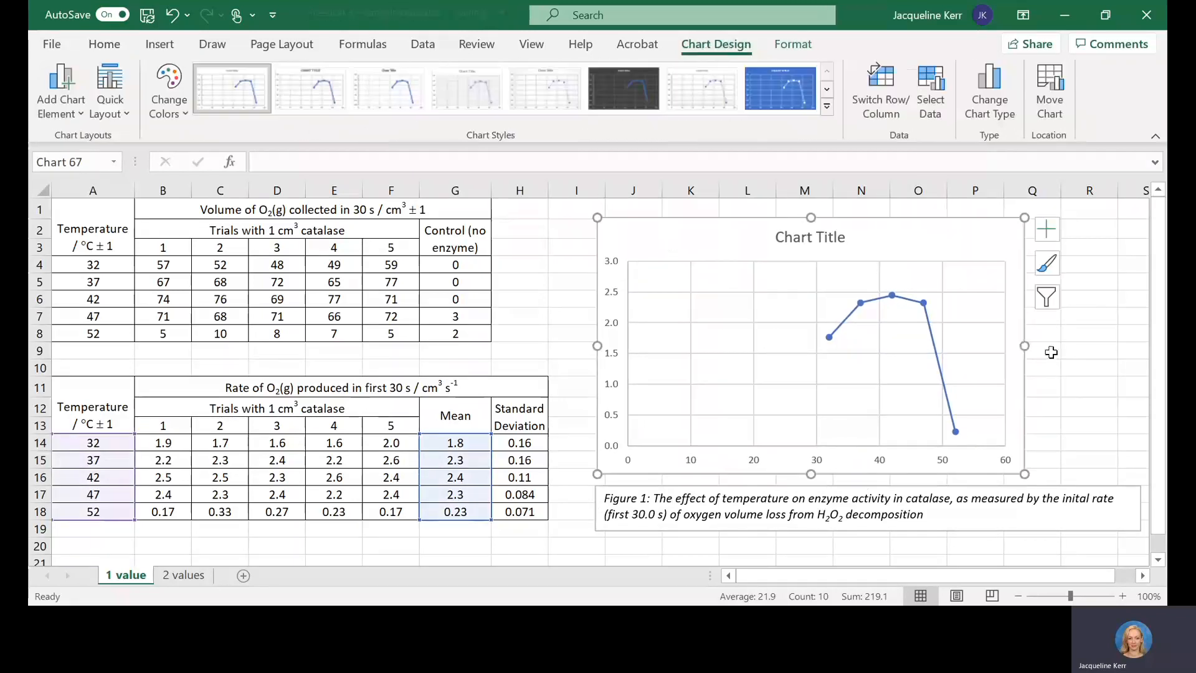
left_click_drag(1099, 352, 1133, 348)
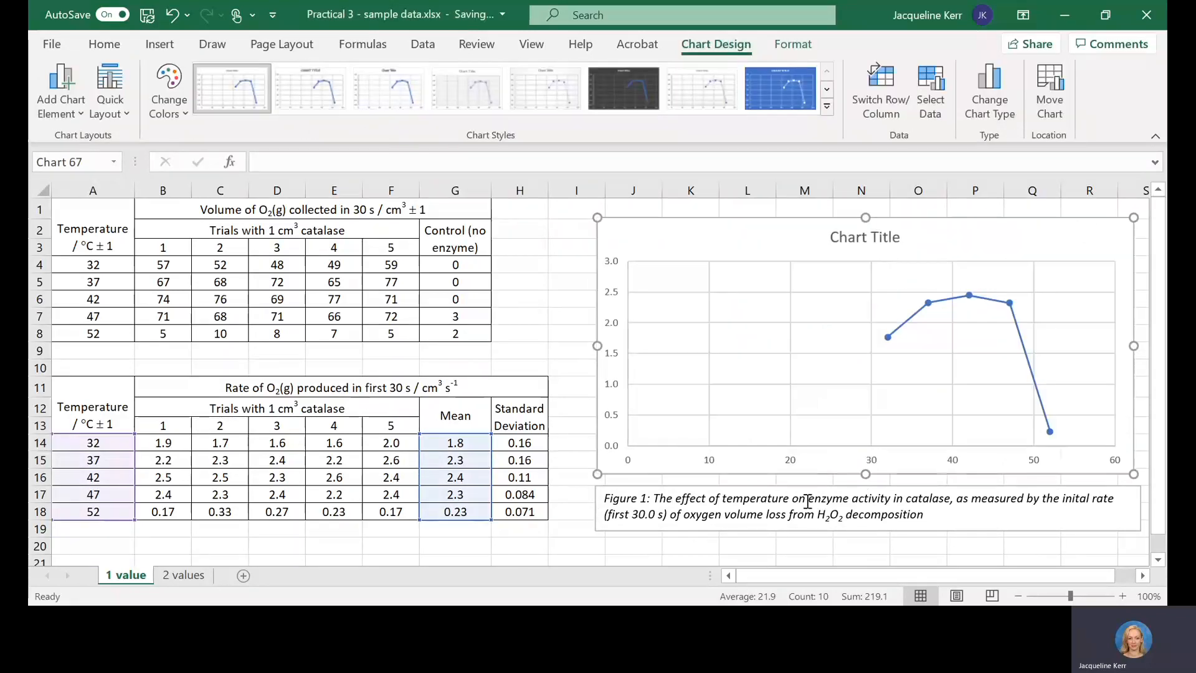
Step: Delete the placeholder chart title from the scatter chart, keeping the Figure 1 caption below it
left_click(640, 496)
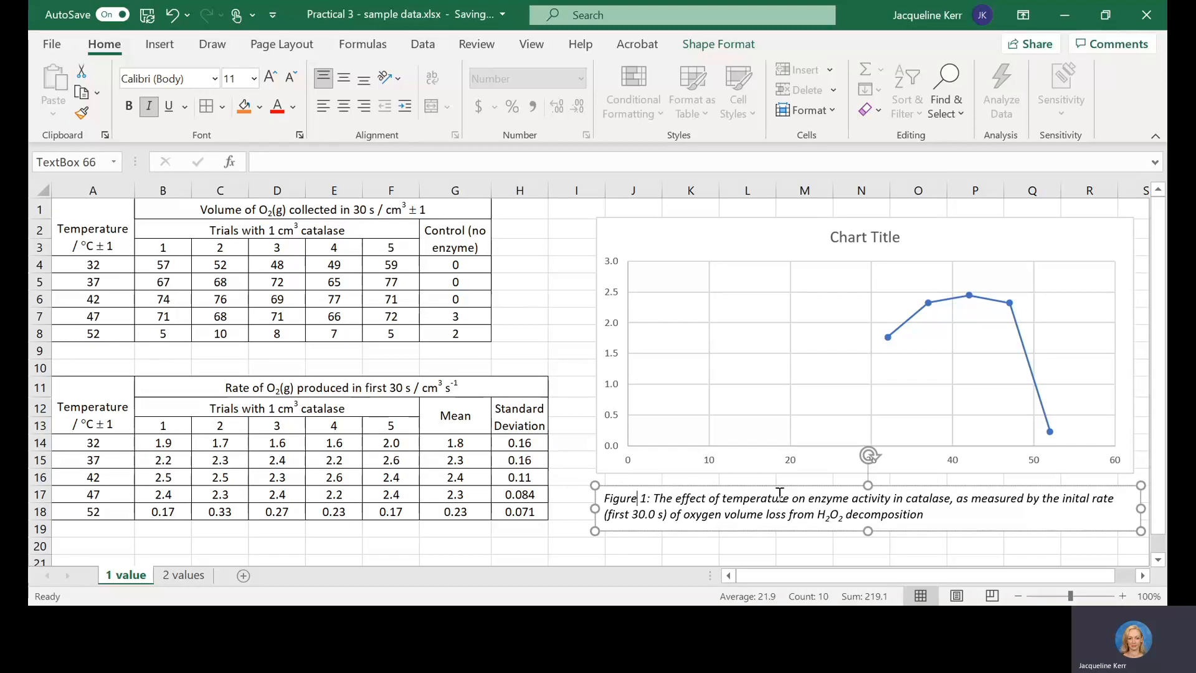
left_click(735, 515)
left_click(782, 235)
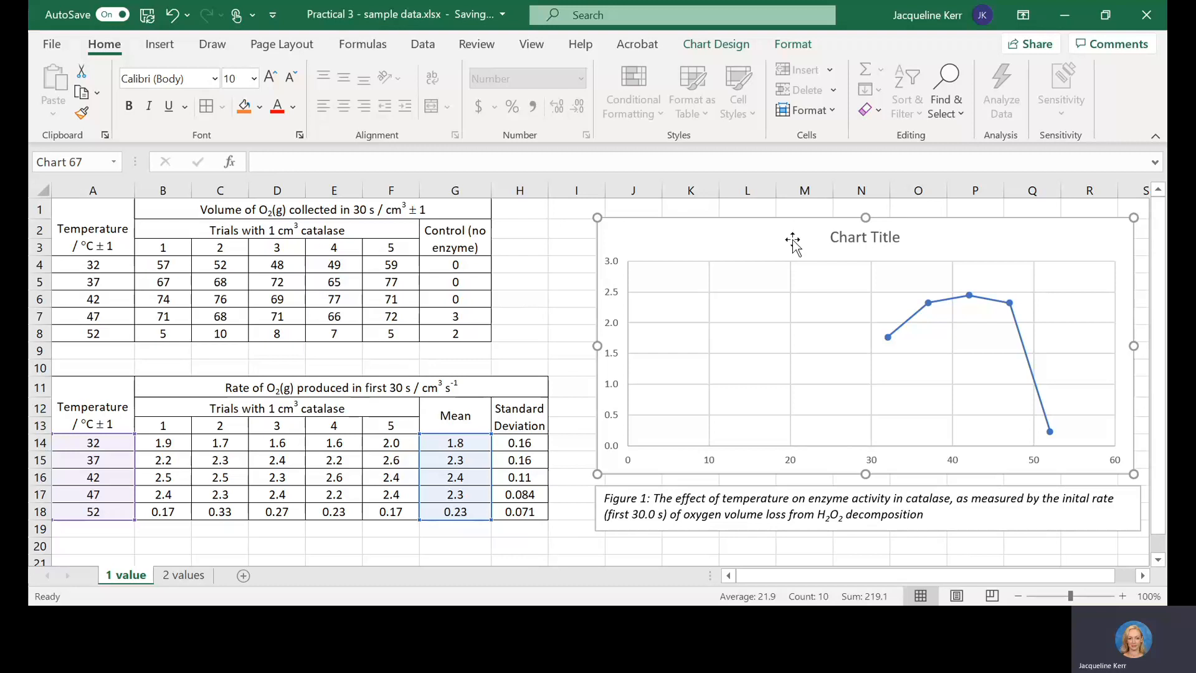
left_click(851, 239)
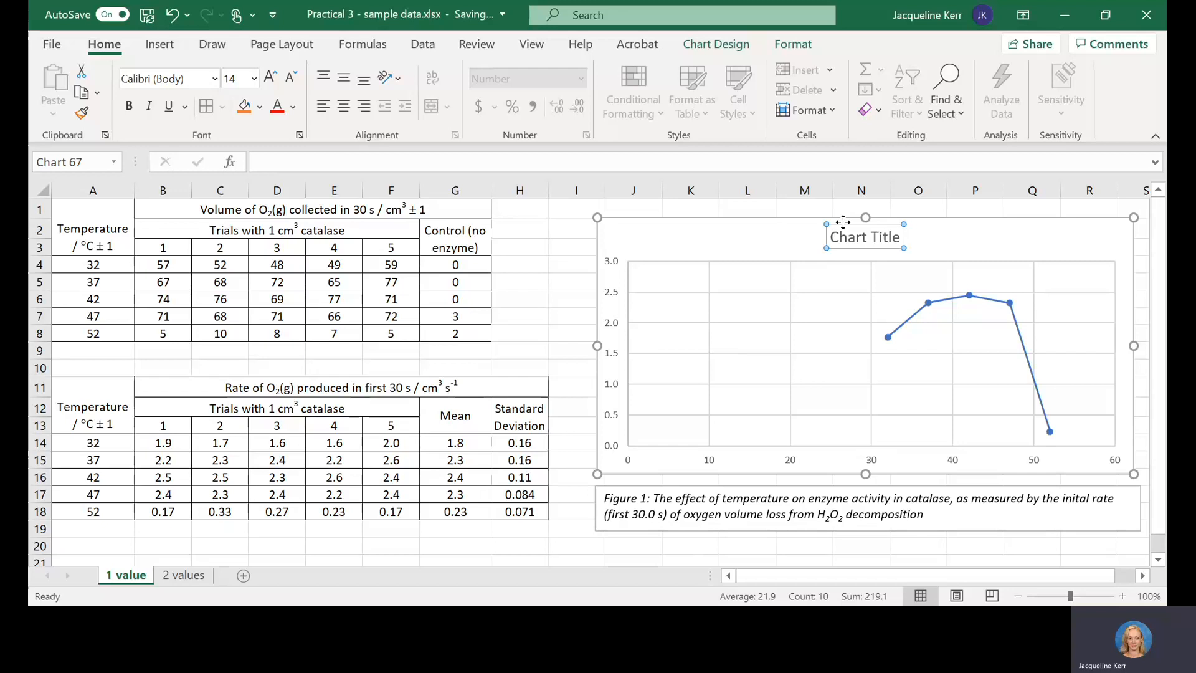
key("Delete")
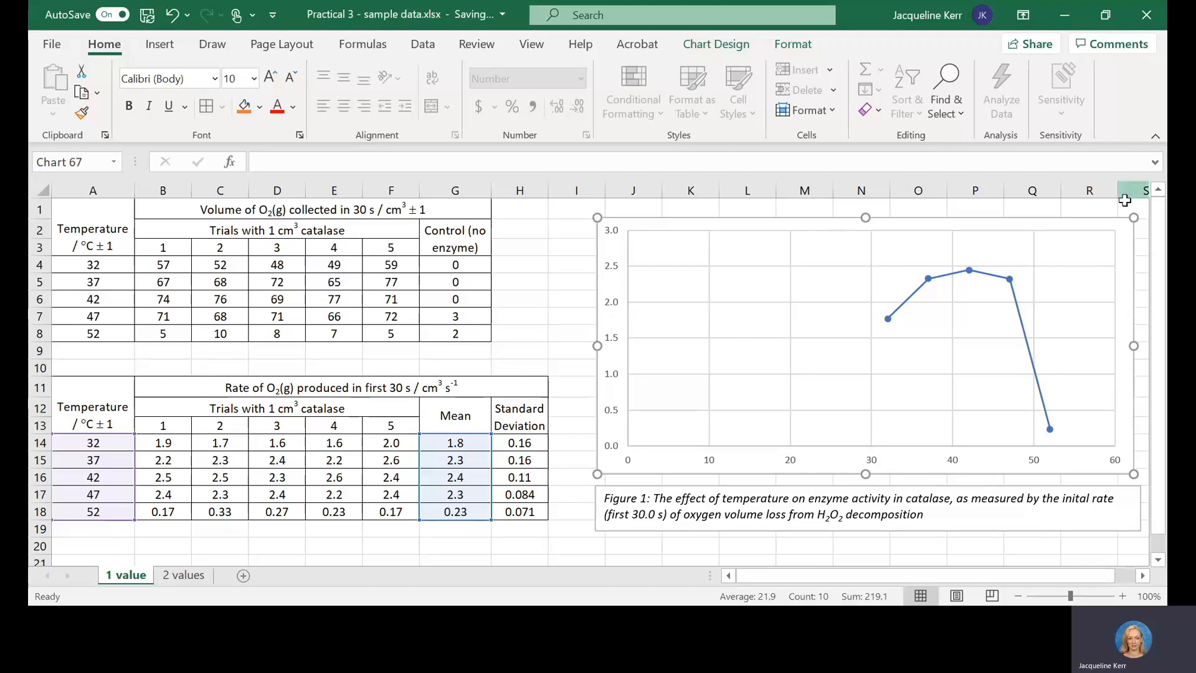
left_click(1061, 526)
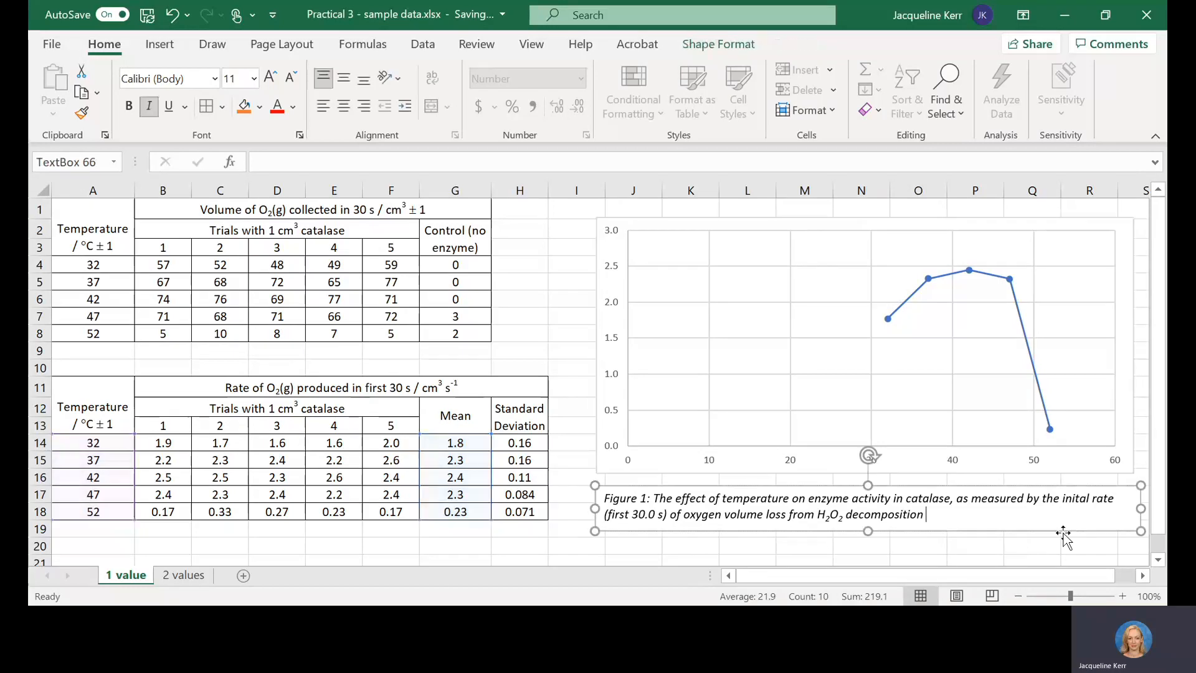
left_click(1064, 537)
key("Right")
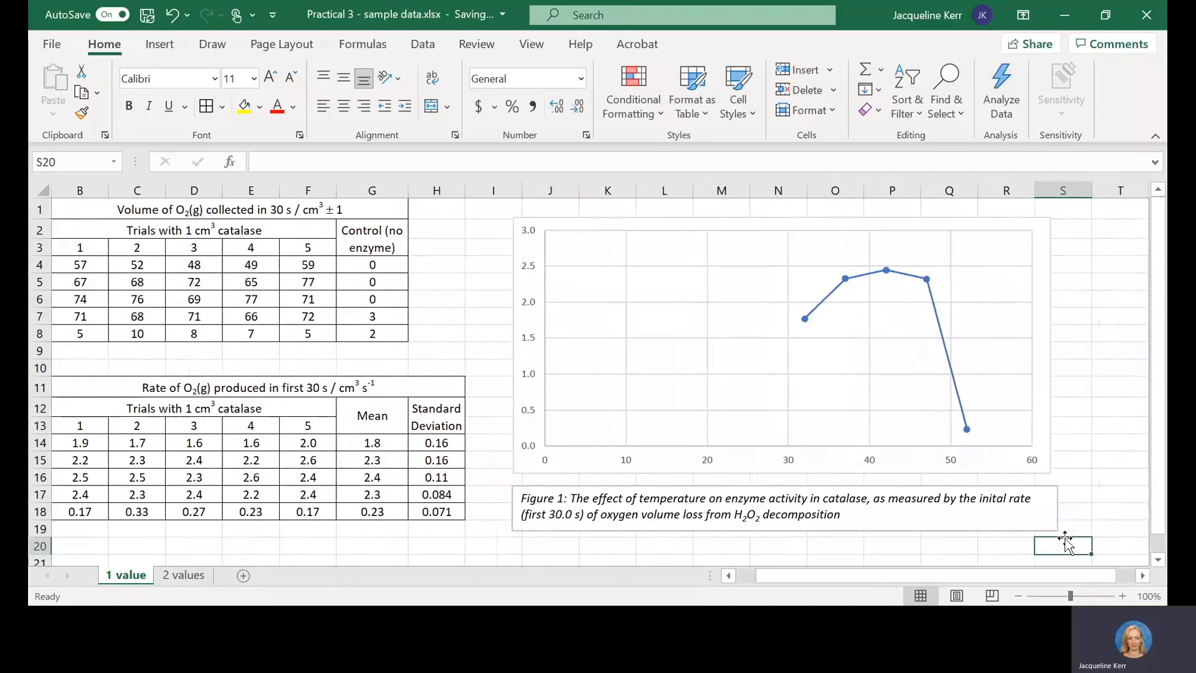
Step: Add axis titles and primary minor horizontal and vertical gridlines to the scatter chart
left_click(1044, 223)
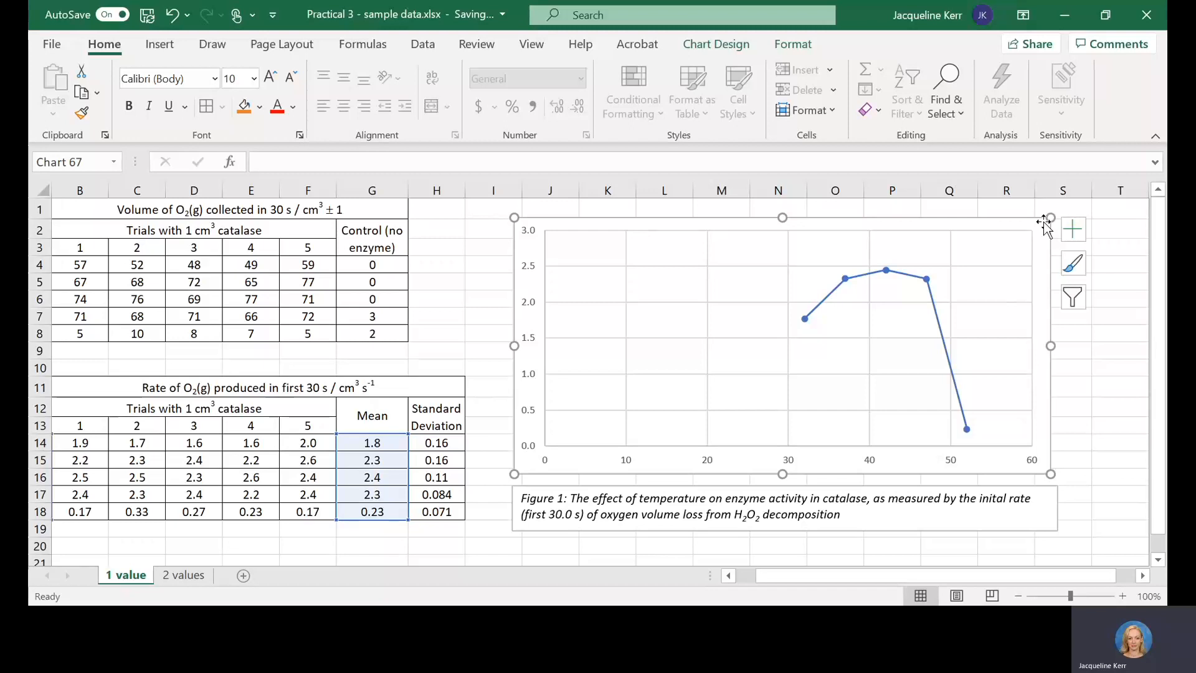
left_click(1072, 229)
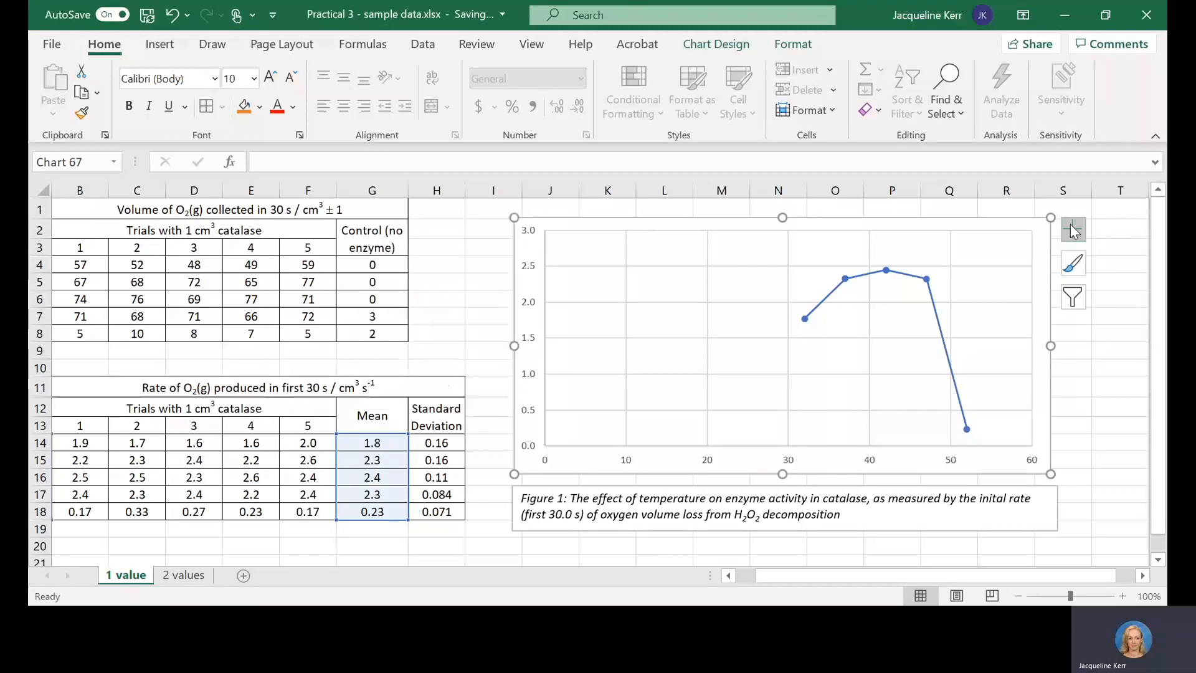
left_click(397, 274)
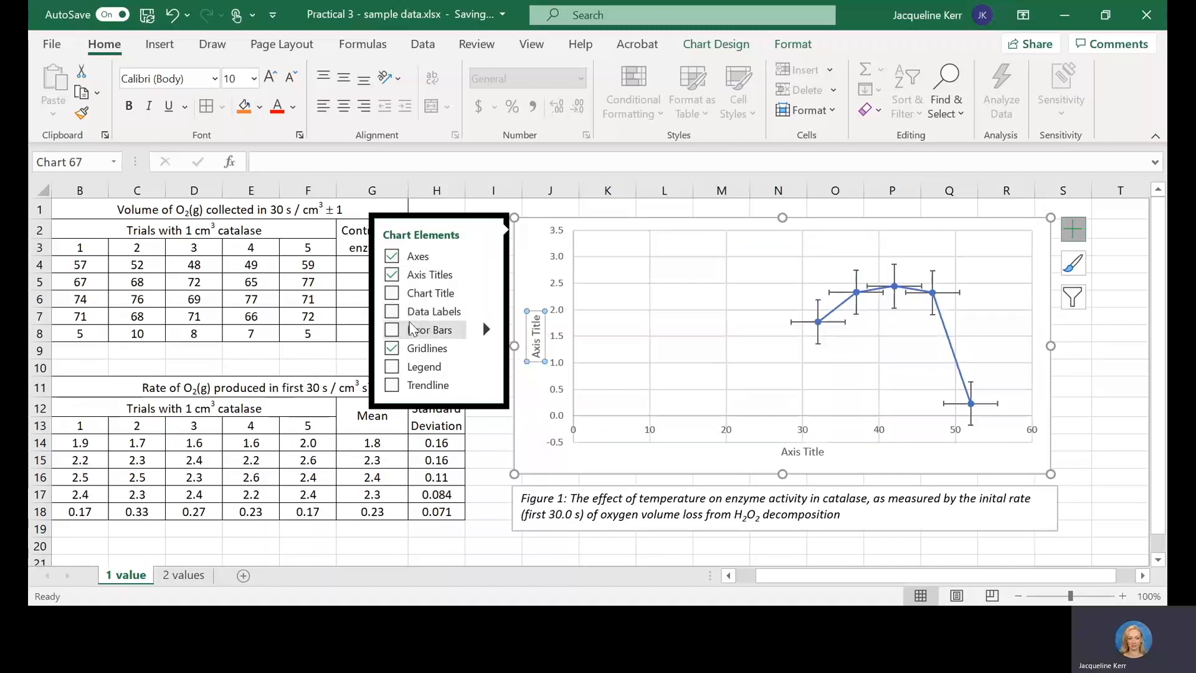
left_click(486, 346)
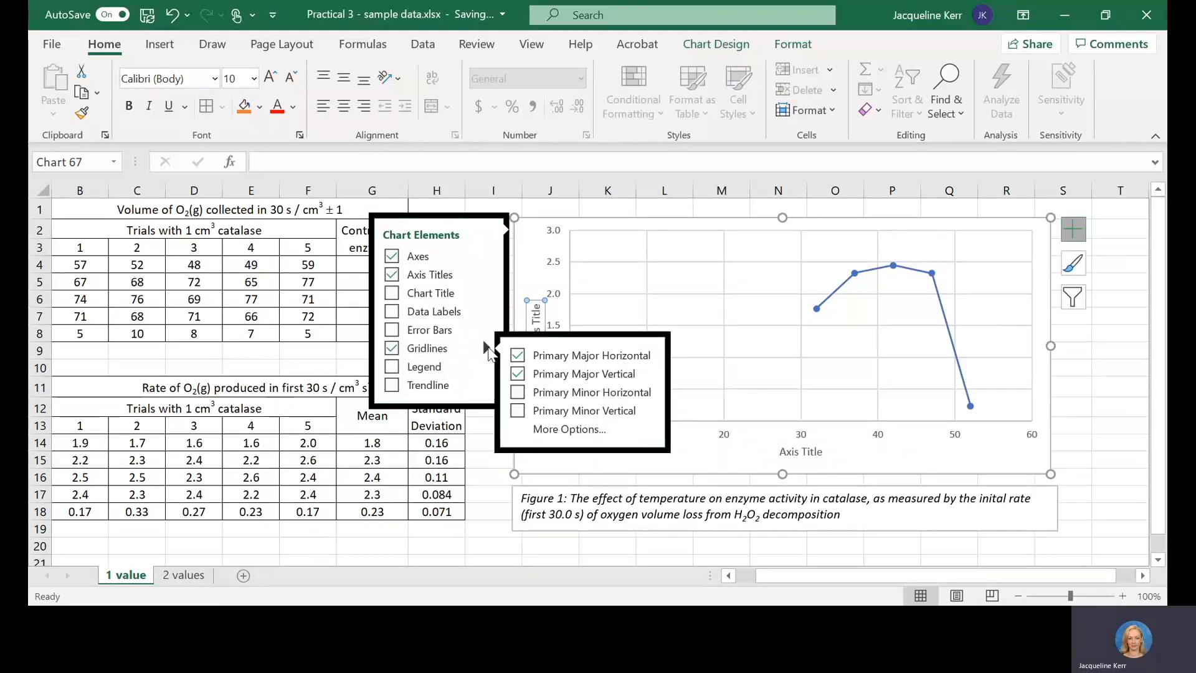
left_click(520, 392)
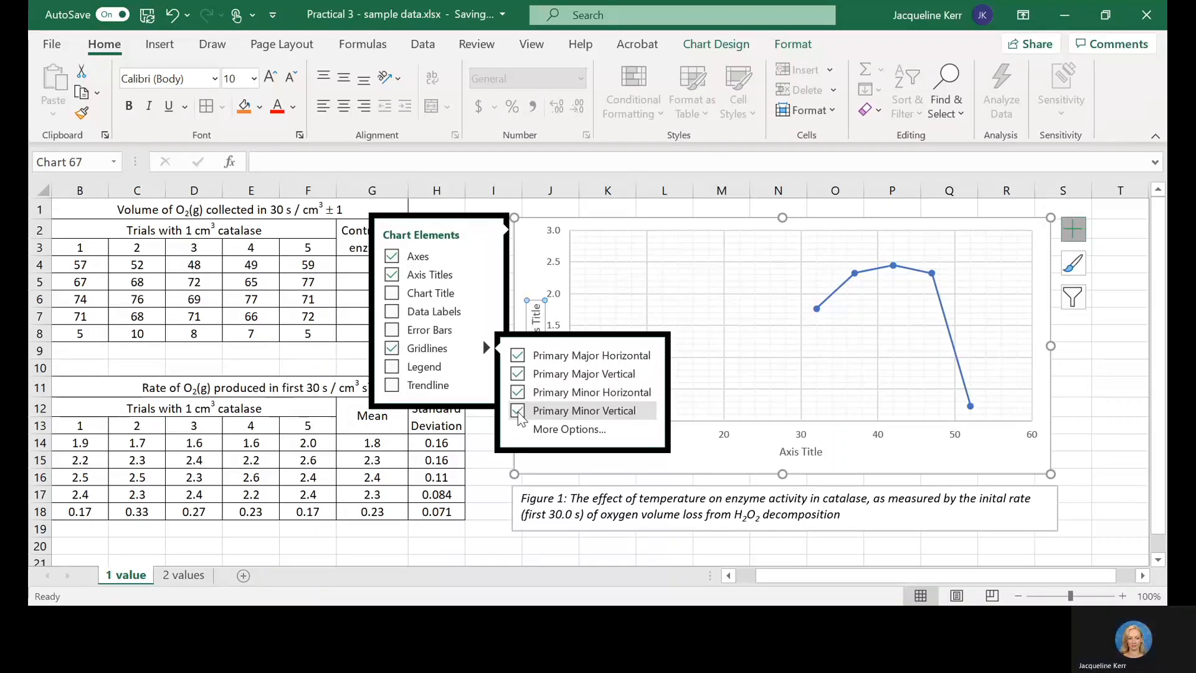
Step: Replace the vertical axis title with the rate table's heading text, "Rate of O2(g) produced in first 30 s / cm3 s-1"
left_click(700, 473)
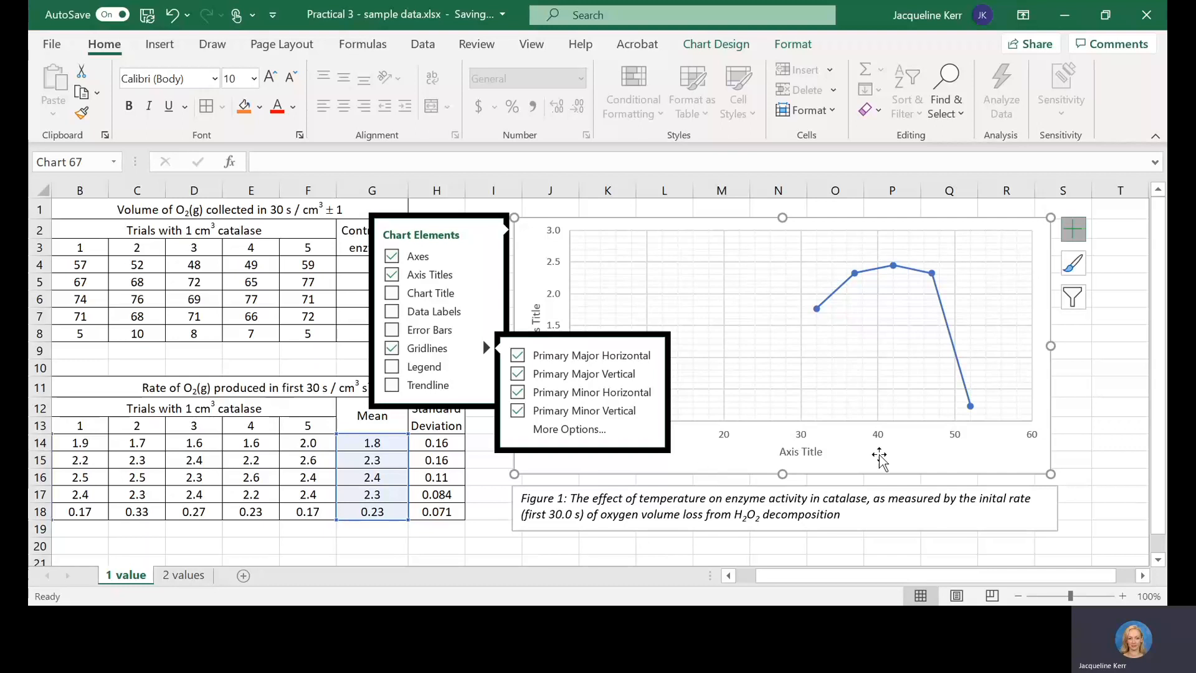
key("Escape")
key("Escape")
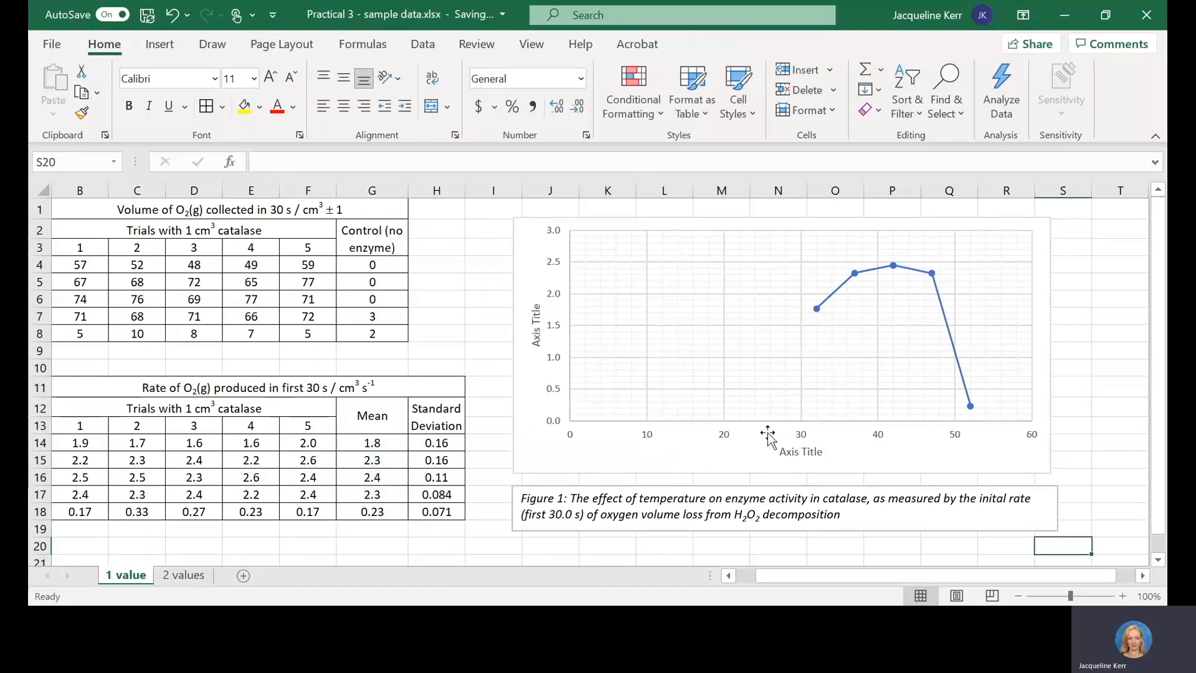
left_click(534, 308)
left_click(534, 311)
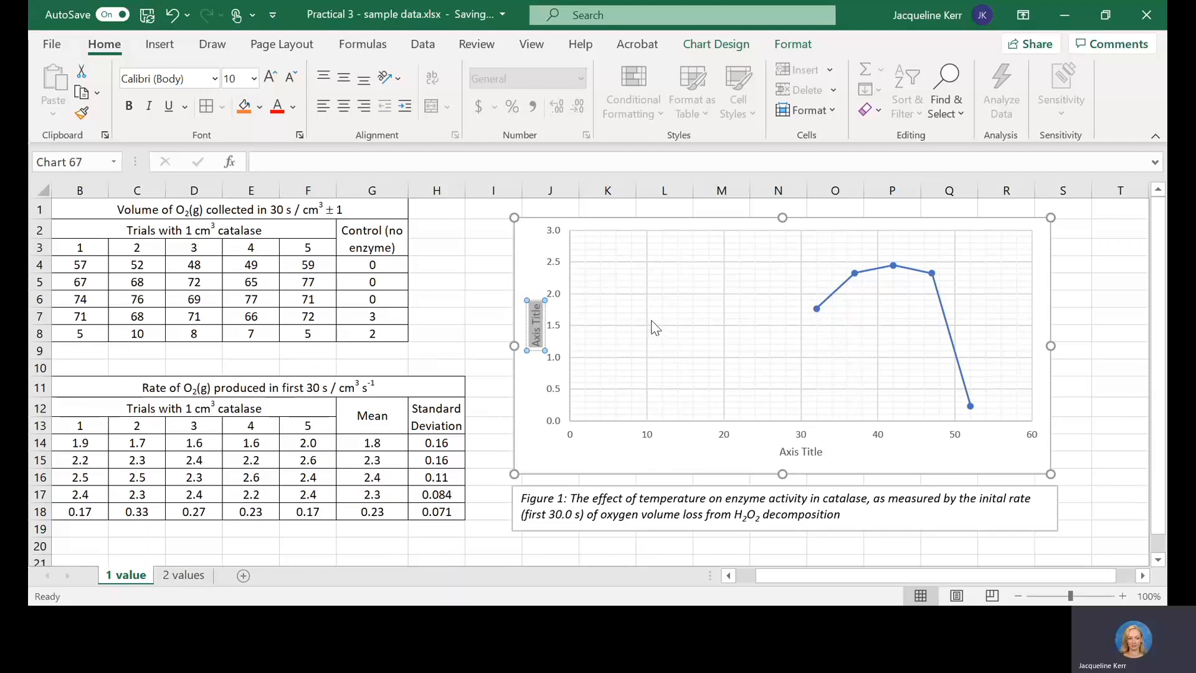
left_click(174, 388)
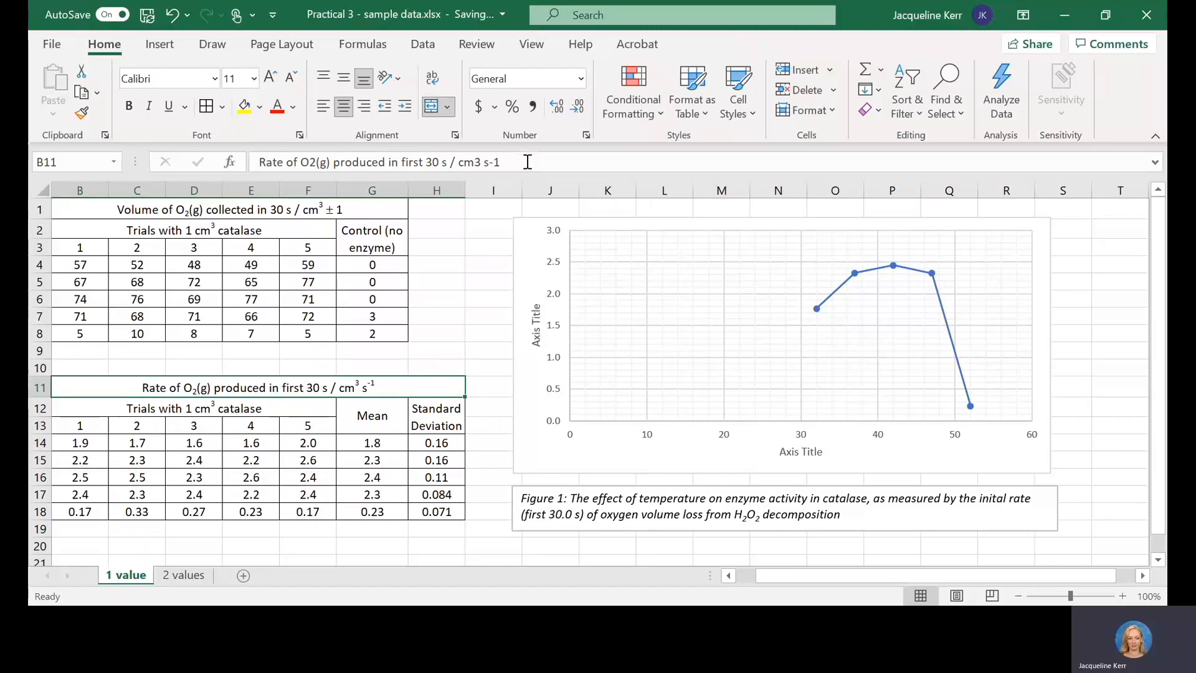
left_click(491, 164)
left_click_drag(500, 163, 256, 165)
key("ctrl+c")
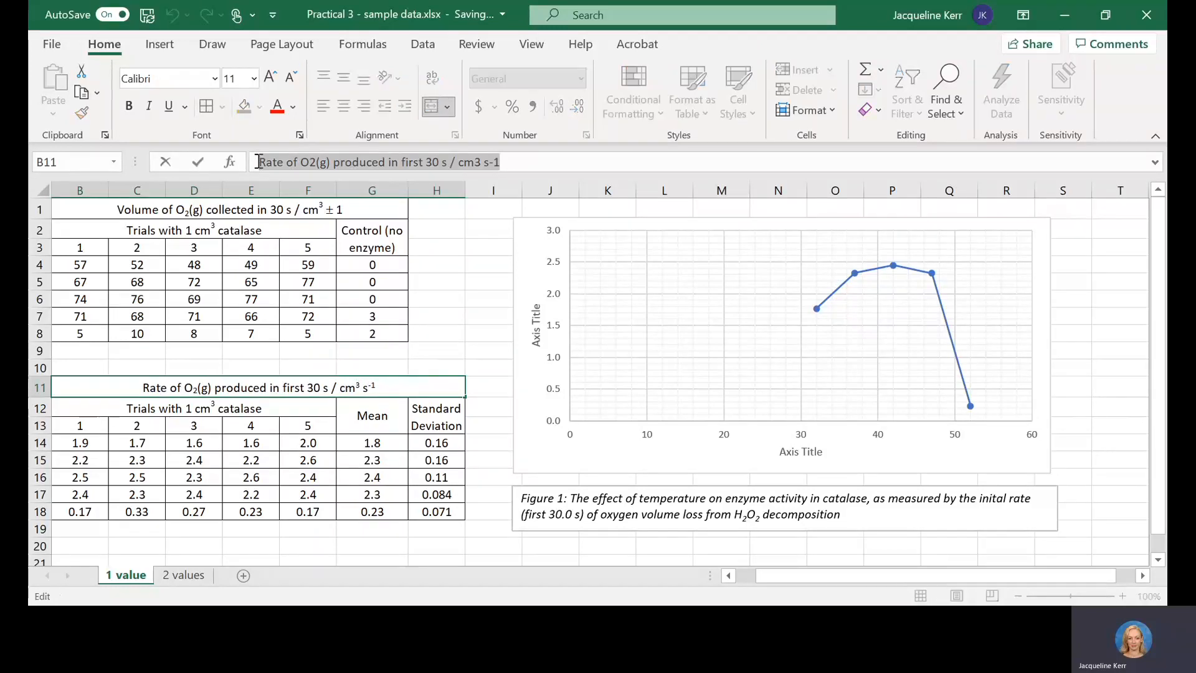
left_click(537, 313)
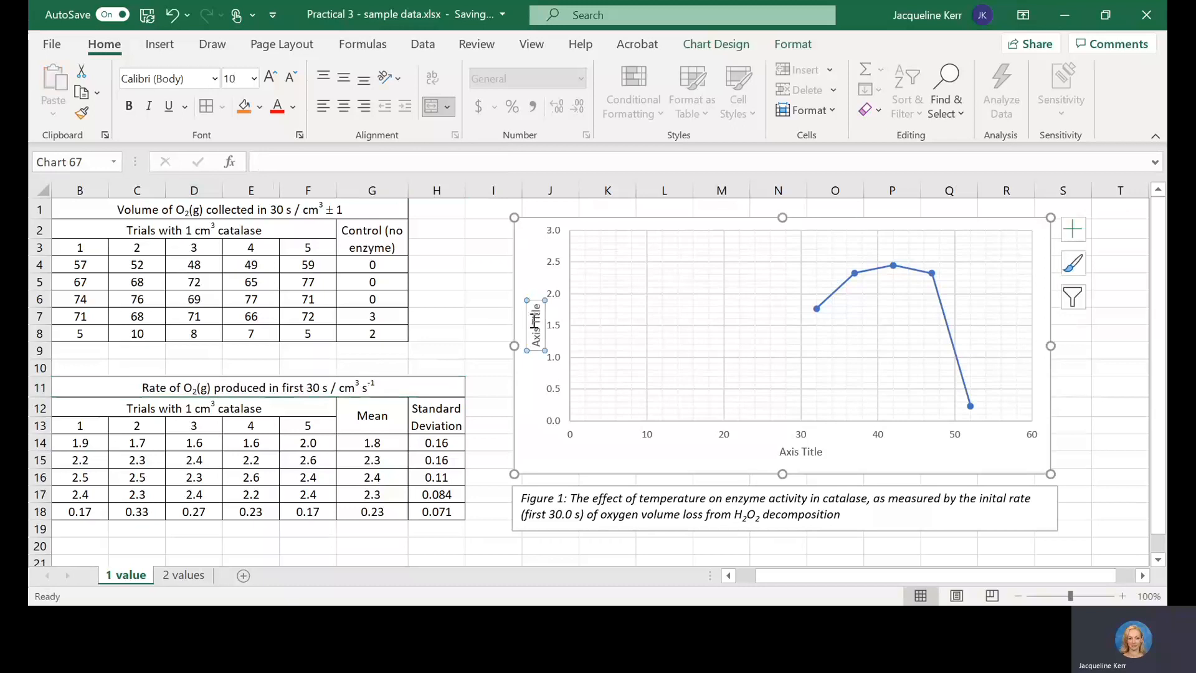
key("ctrl+a")
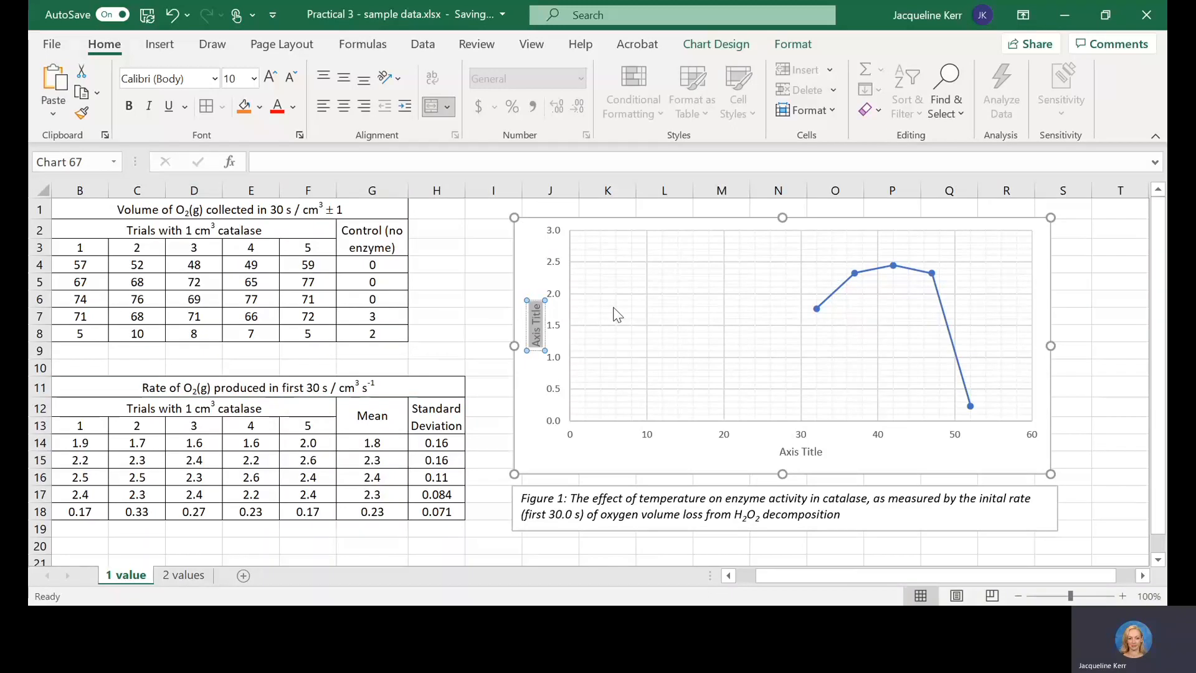
key("BackSpace")
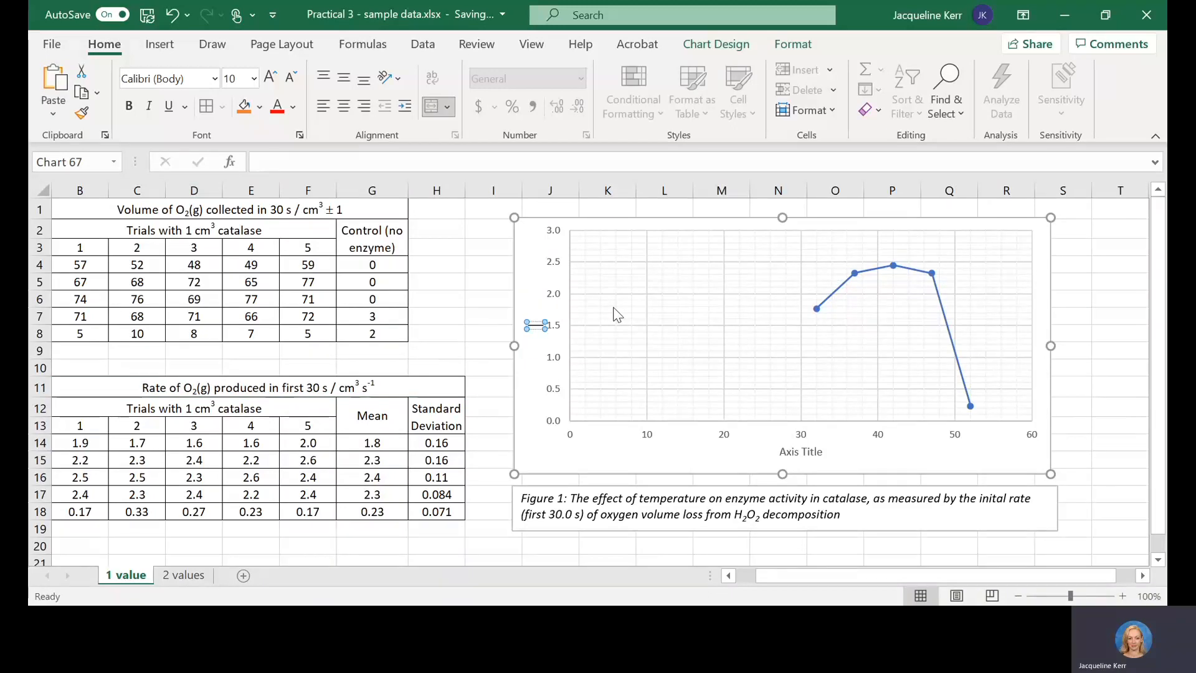
key("ctrl+v")
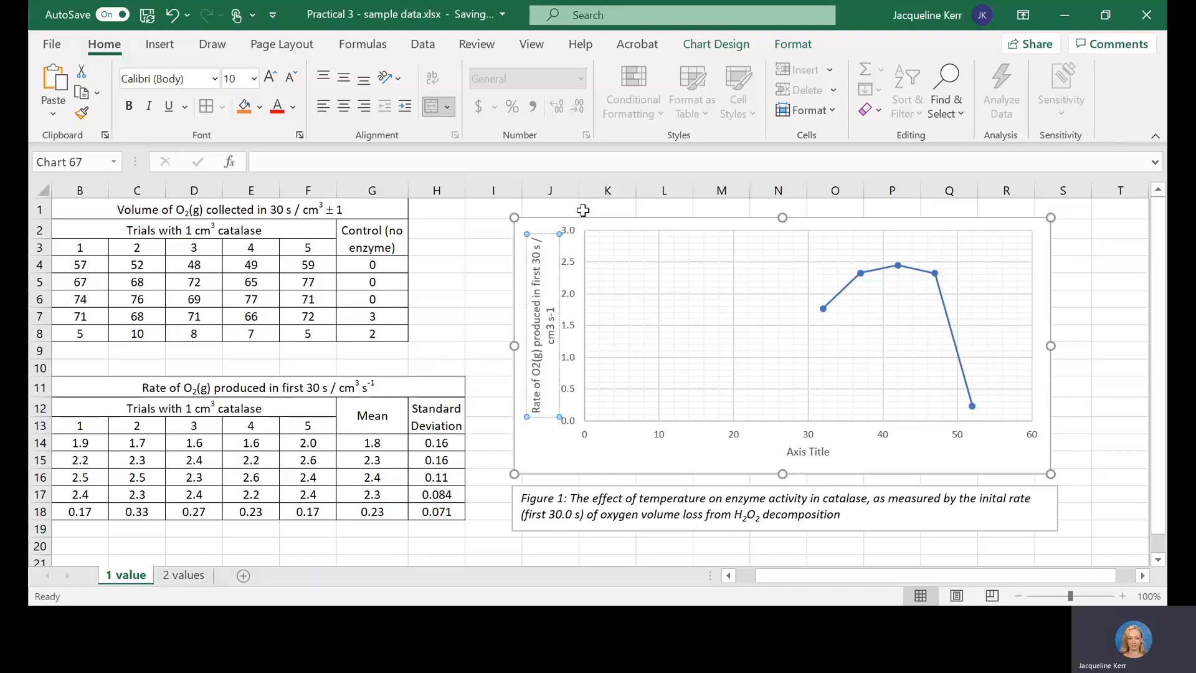
Step: Format the "-1" at the end of the vertical axis title as superscript
key("shift+Left")
key("shift+Left")
left_click(300, 135)
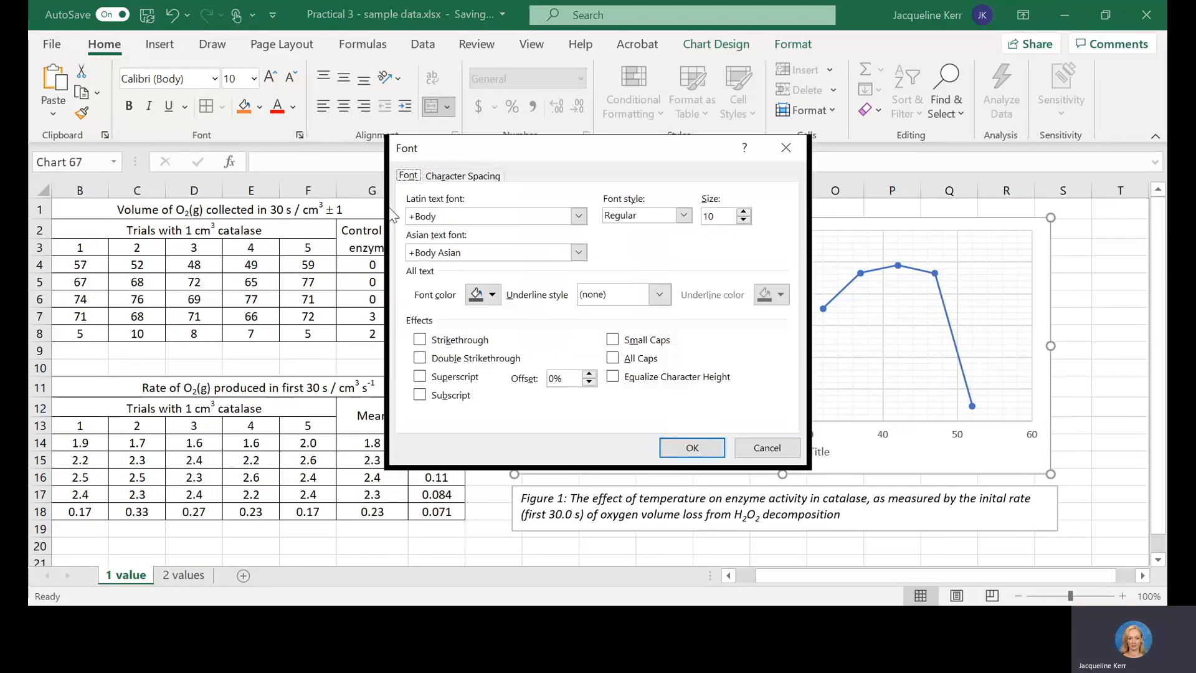
left_click(473, 377)
left_click(685, 447)
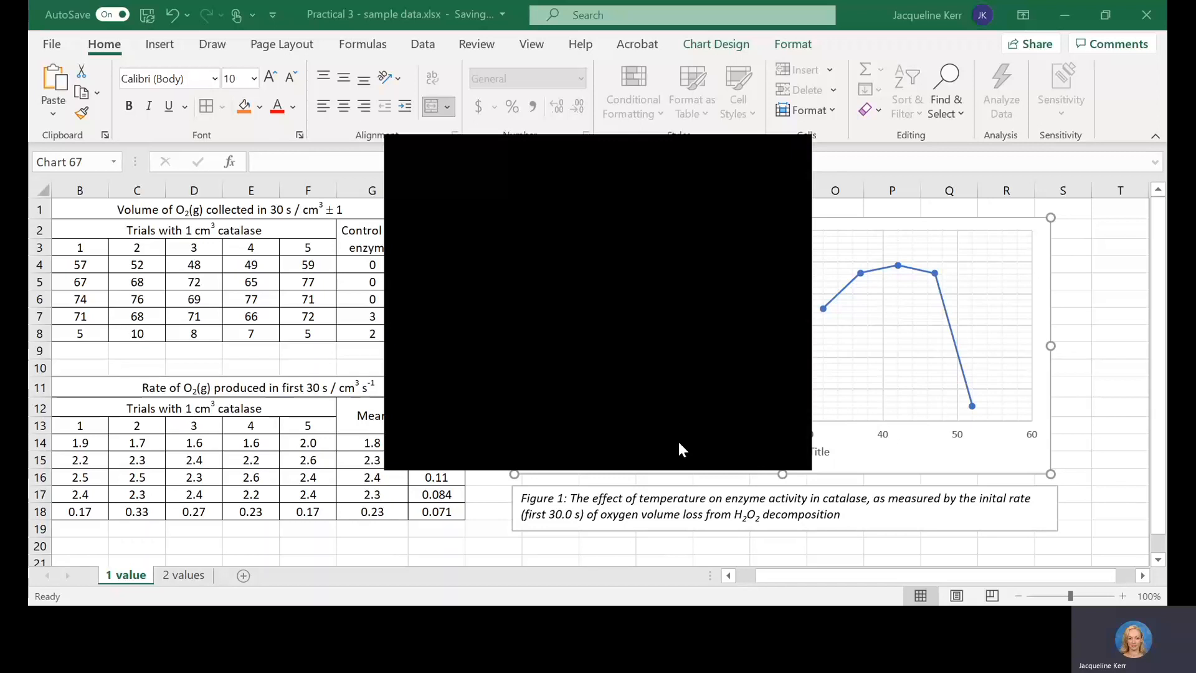
Step: Format the "3" of "cm3" in the vertical axis title as superscript
left_click(553, 323)
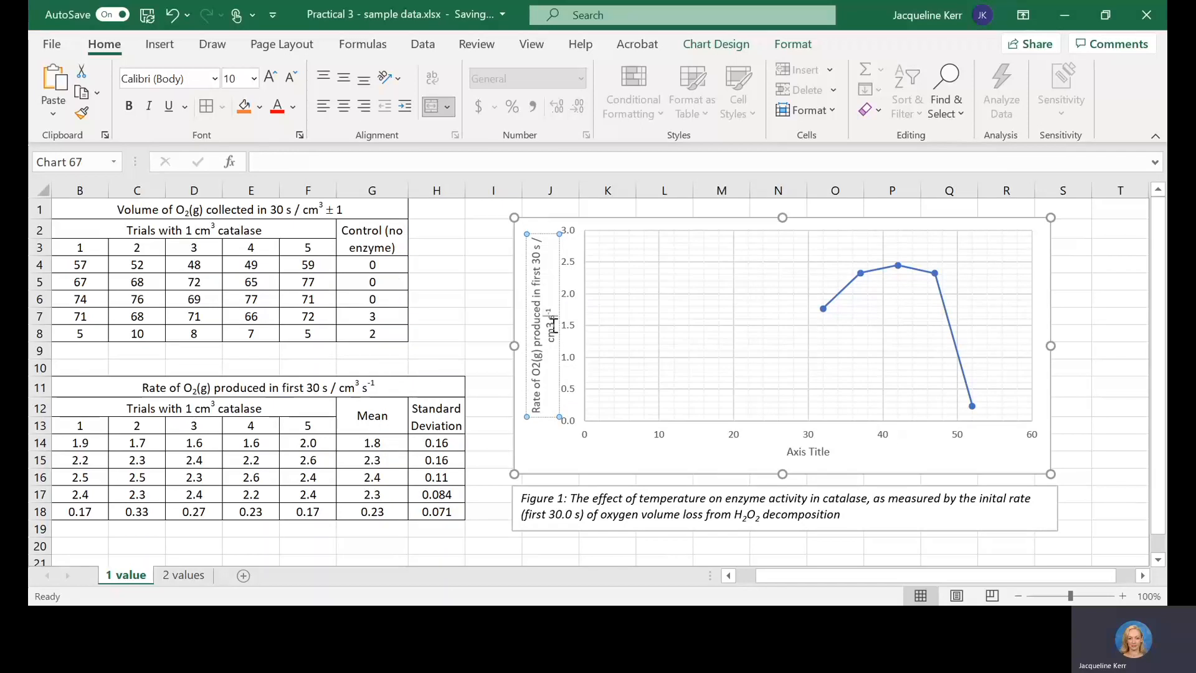
left_click_drag(553, 323, 553, 327)
left_click(300, 134)
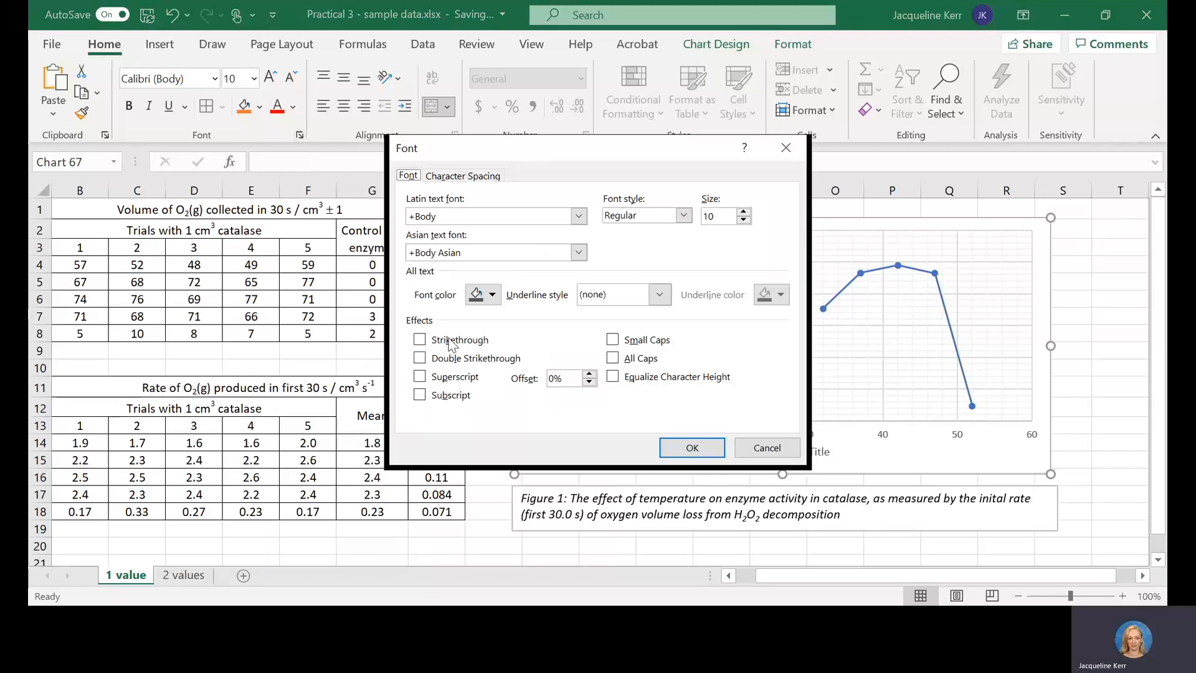
left_click(420, 376)
key("Return")
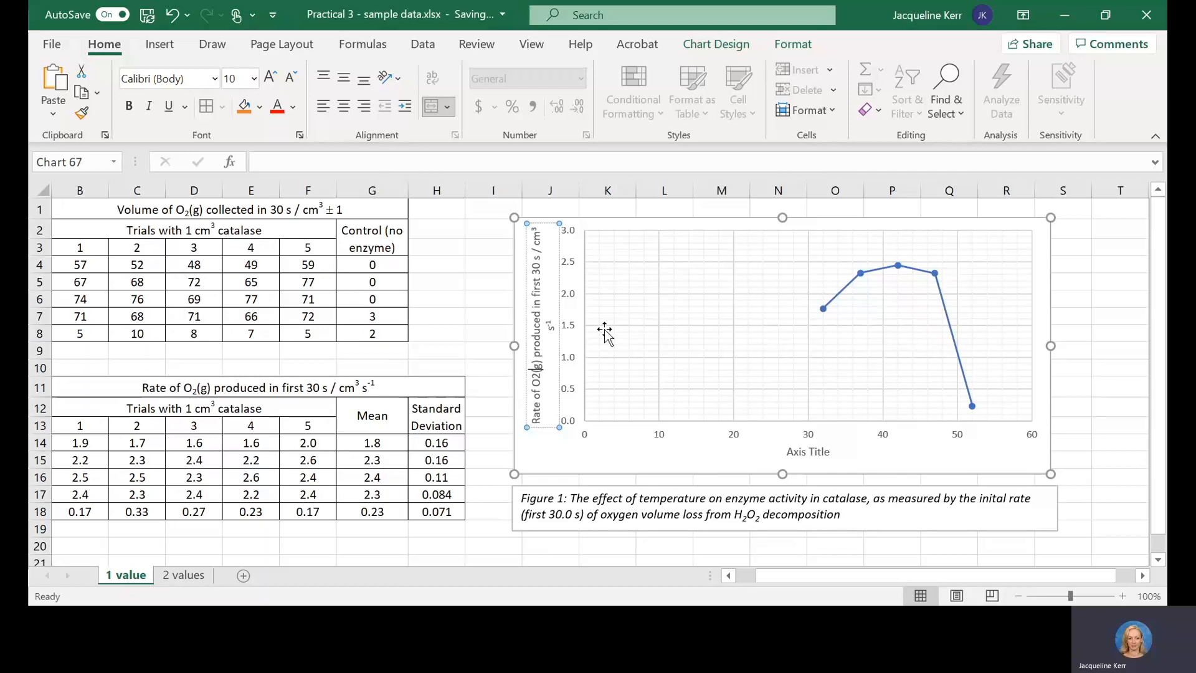
Step: Format the "2" of "O2" in the vertical axis title as subscript
key("shift+Left")
left_click(299, 137)
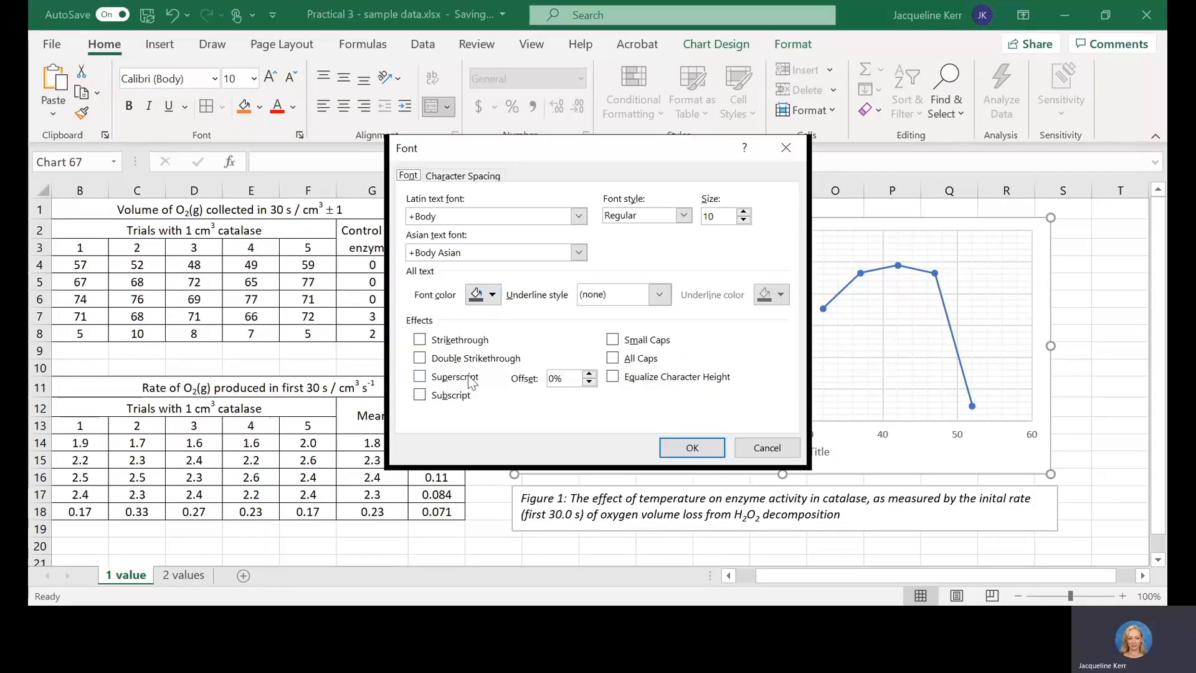
left_click(455, 395)
left_click(685, 447)
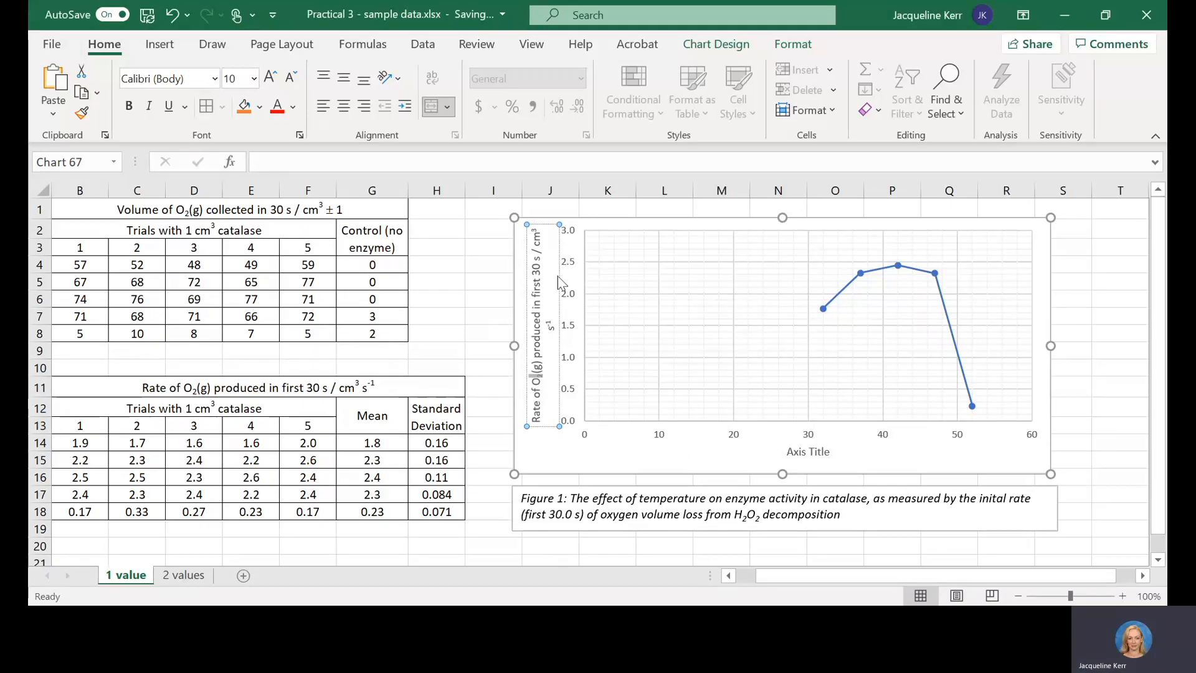
left_click(659, 283)
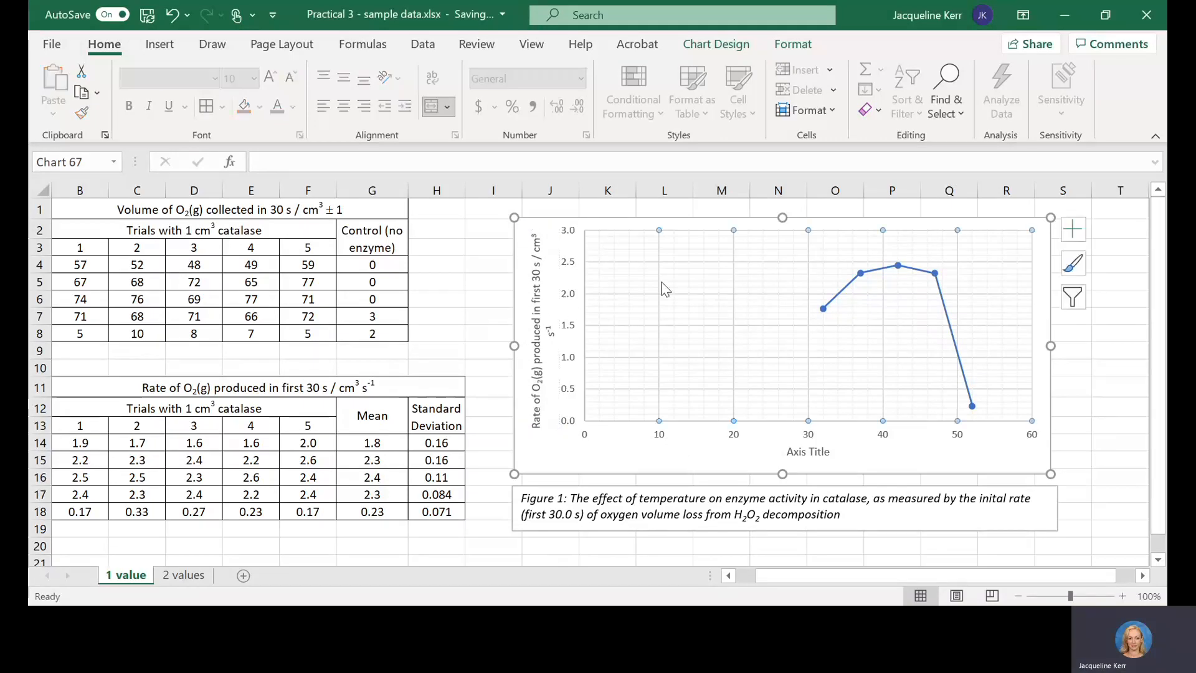
Step: Replace the horizontal axis title with the temperature column's heading text, "Temperature / °C ± 1"
left_click(805, 451)
key("ctrl+a")
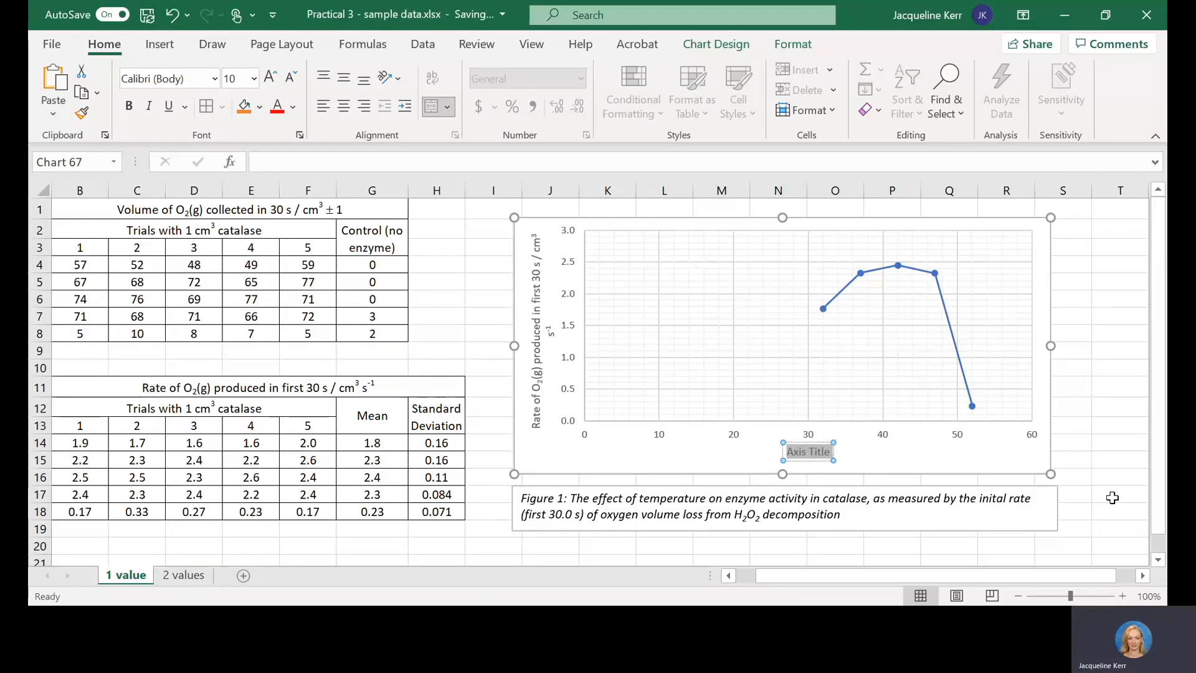
key("Escape")
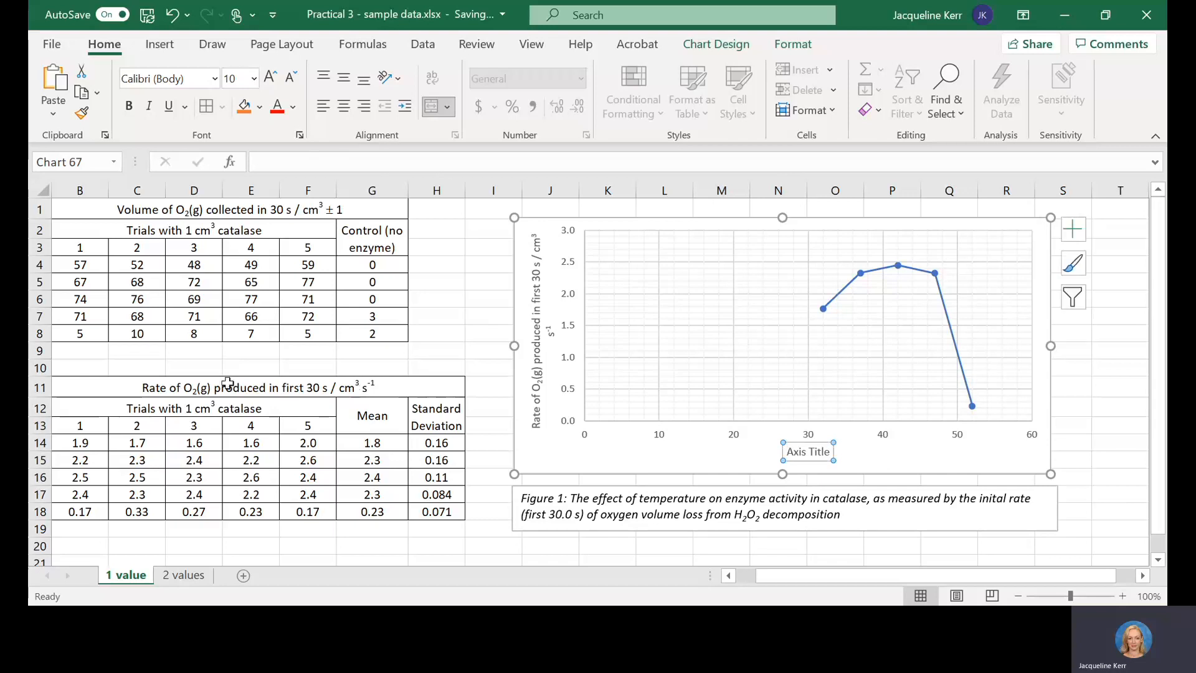
left_click(182, 408)
key("Left")
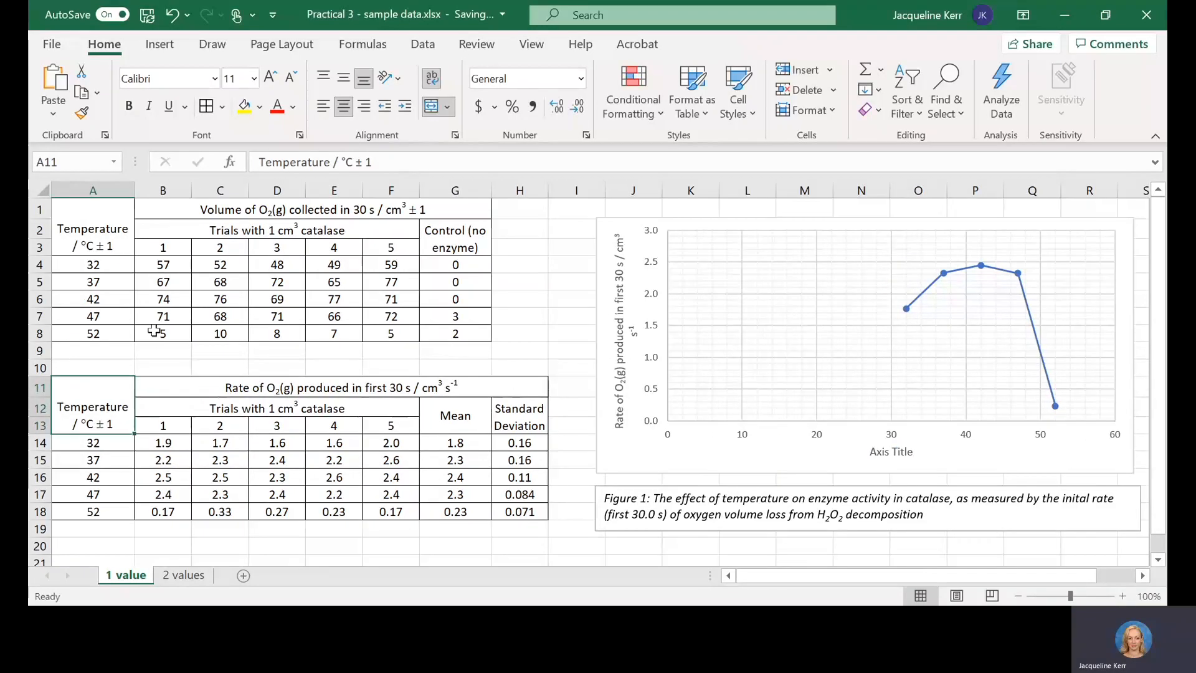
left_click(402, 158)
key("ctrl+a")
key("ctrl+c")
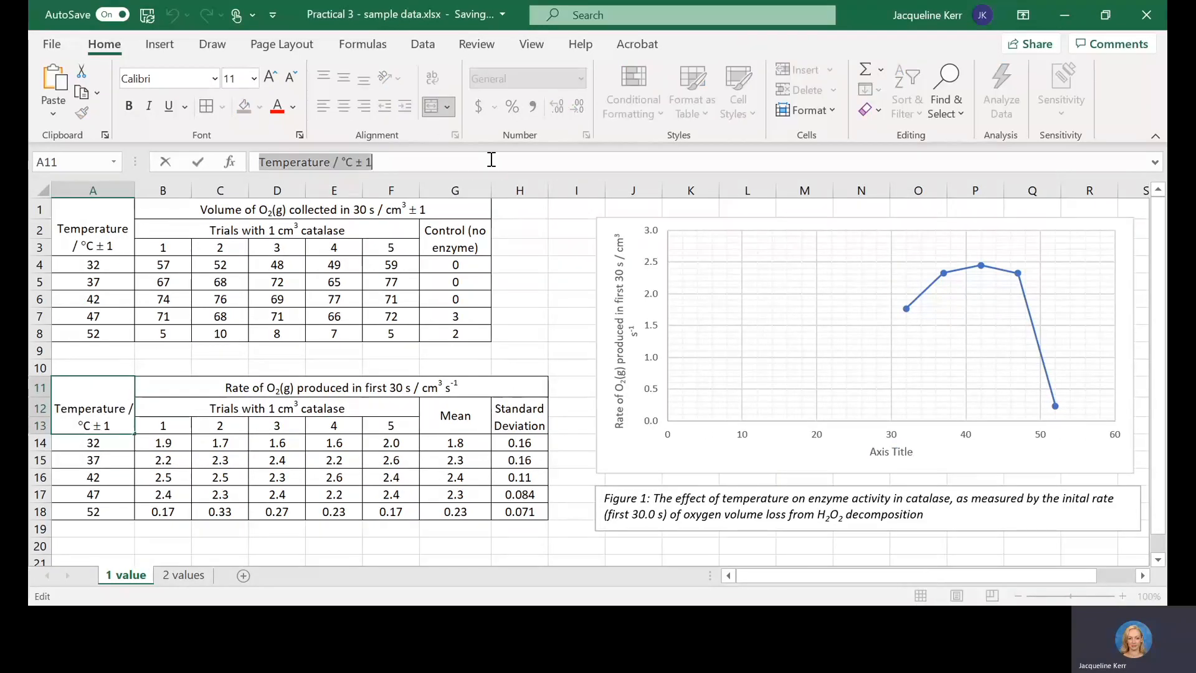
left_click(895, 449)
key("ctrl+a")
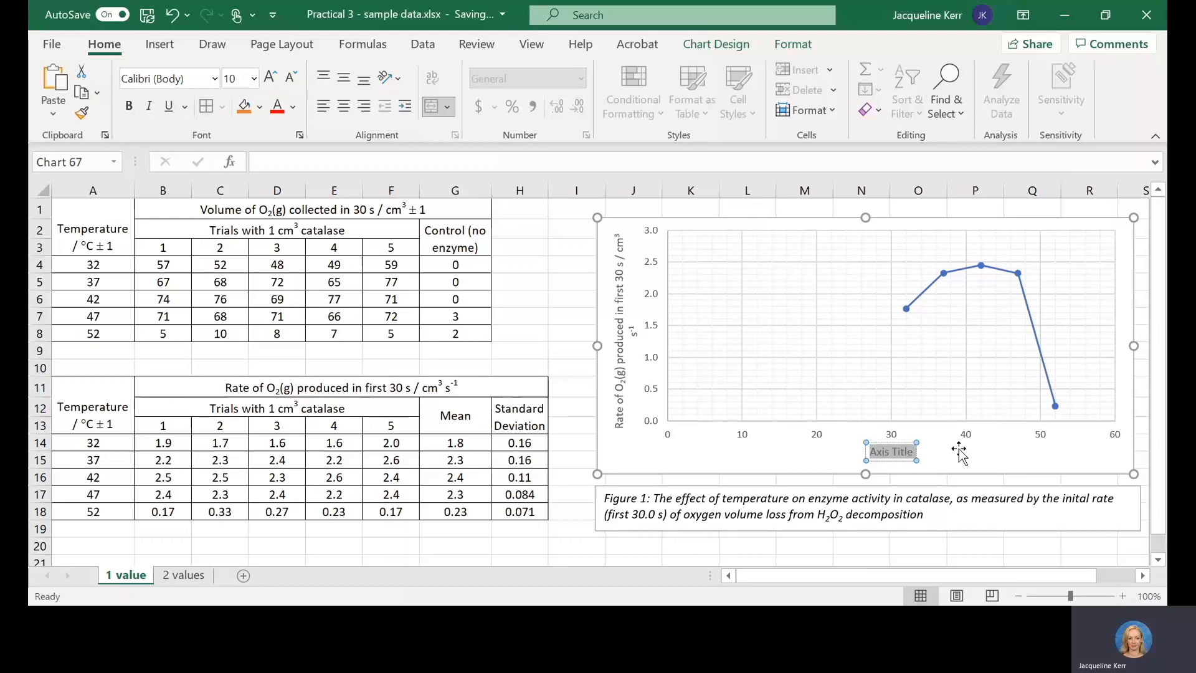
key("ctrl+v")
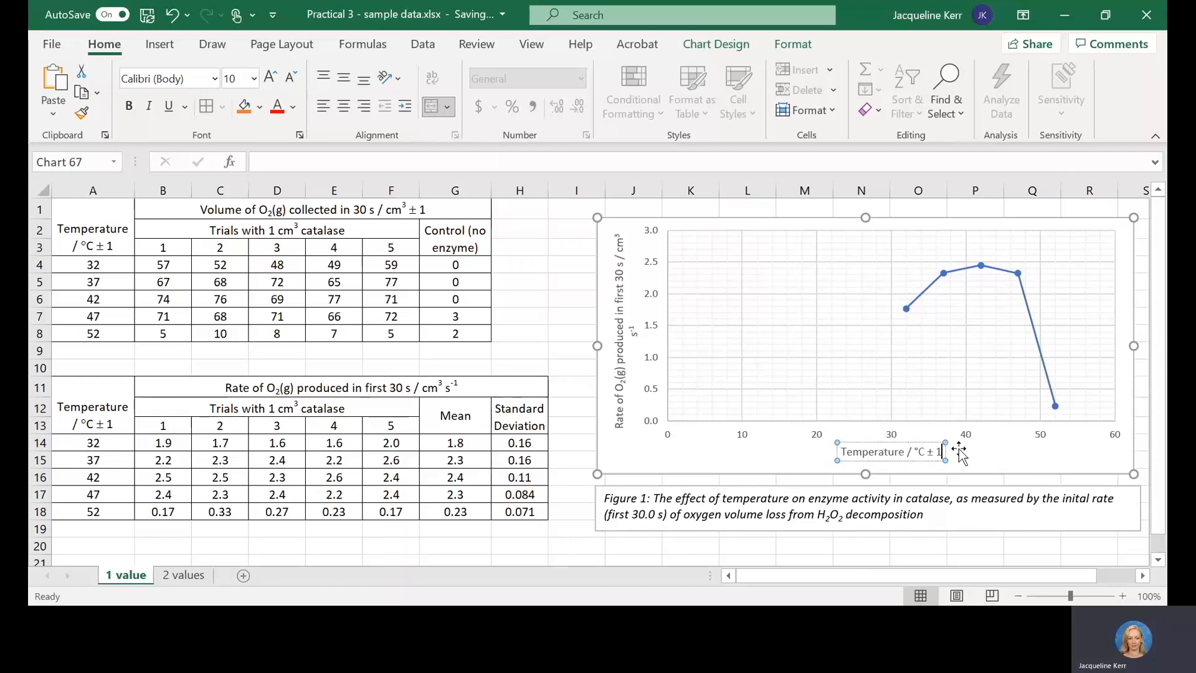
left_click(999, 458)
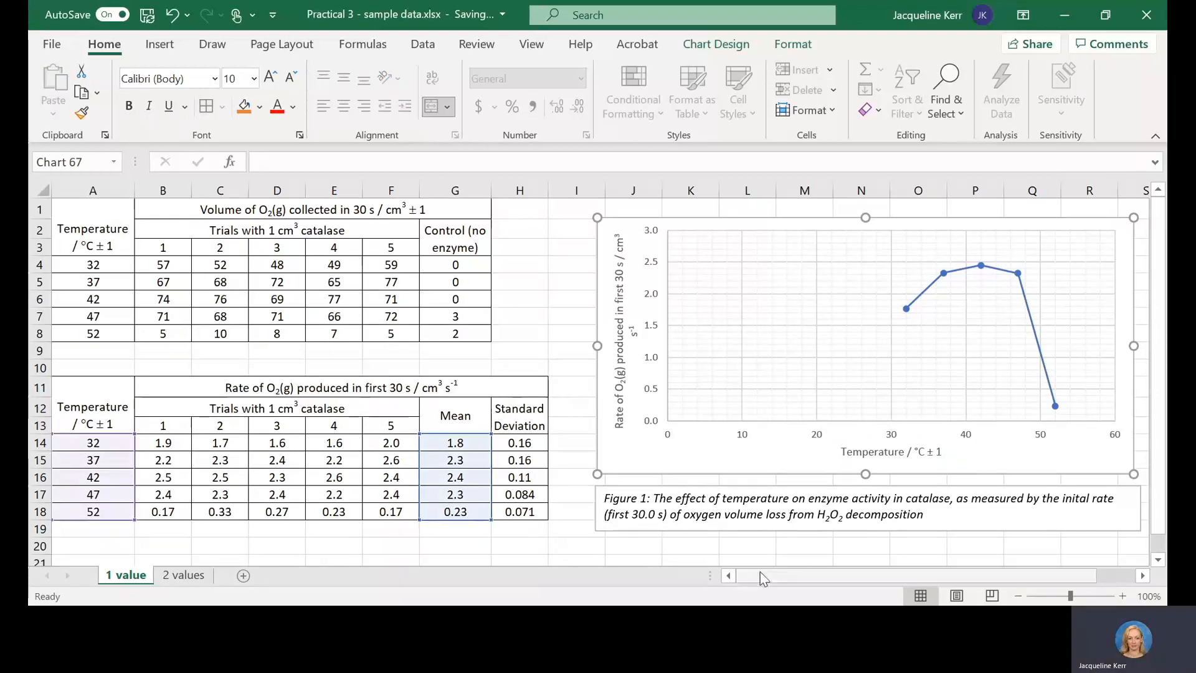
scroll(857, 571, "right", 1)
scroll(857, 571, "right", 1)
left_click(482, 264)
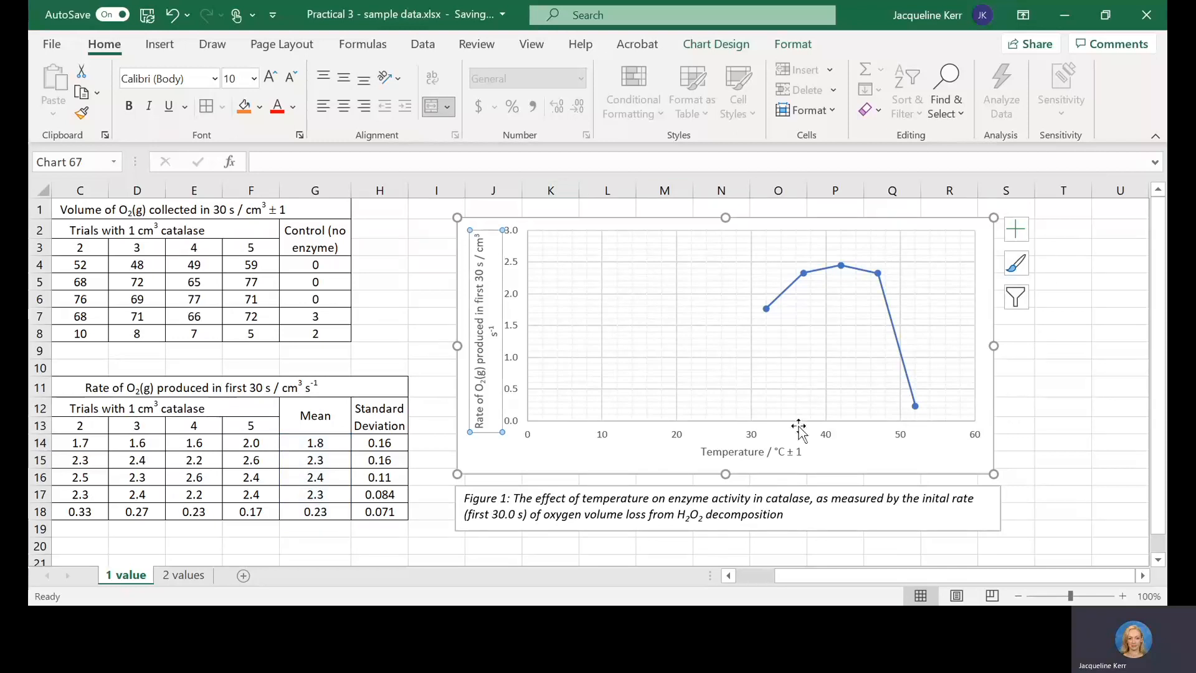
left_click(495, 278)
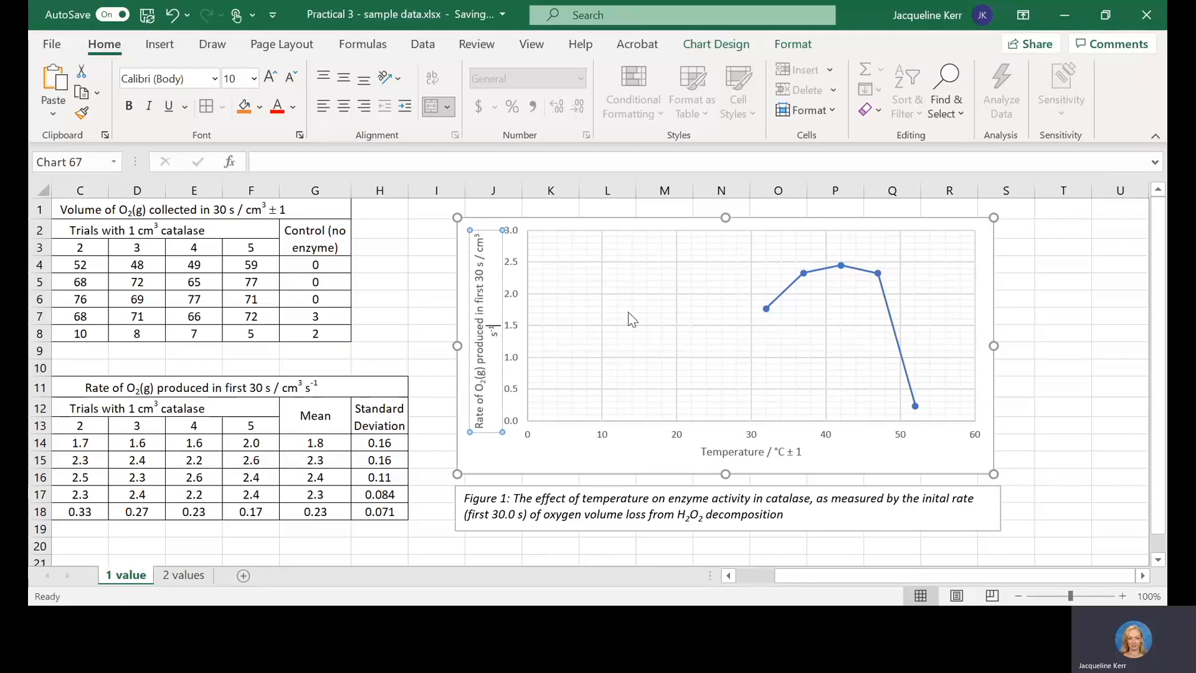
left_click(553, 467)
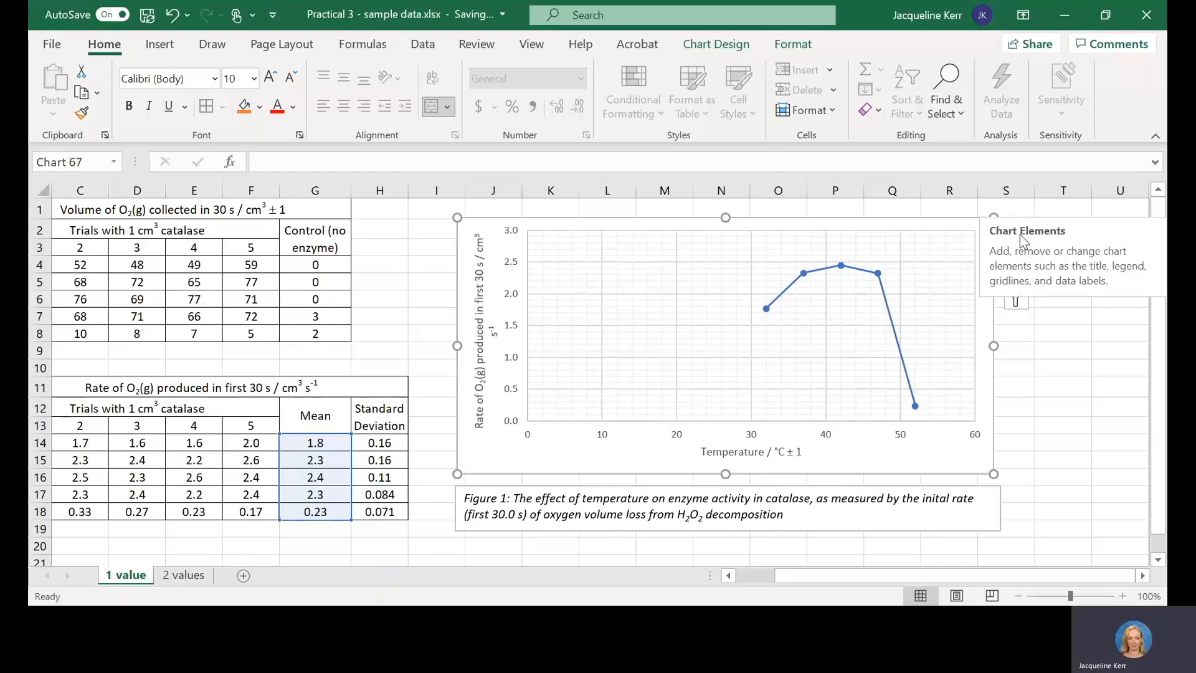
Step: Open the axis formatting options for the horizontal temperature axis and set its minimum bound to 30
left_click(823, 439)
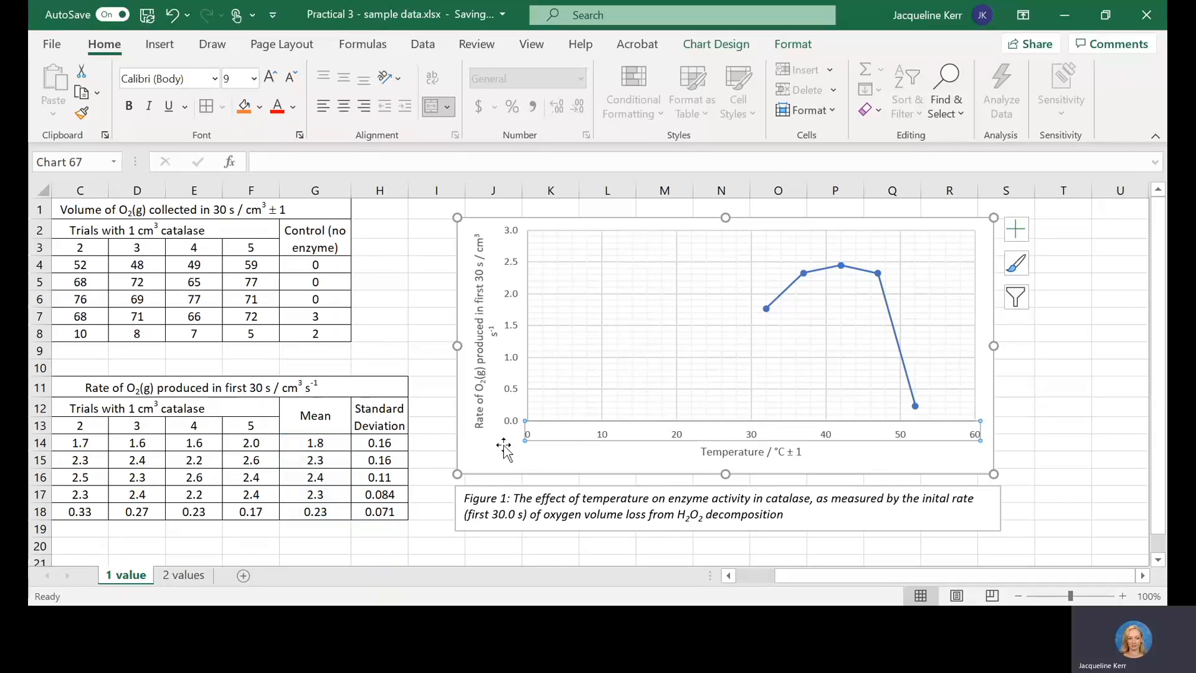
double_click(828, 434)
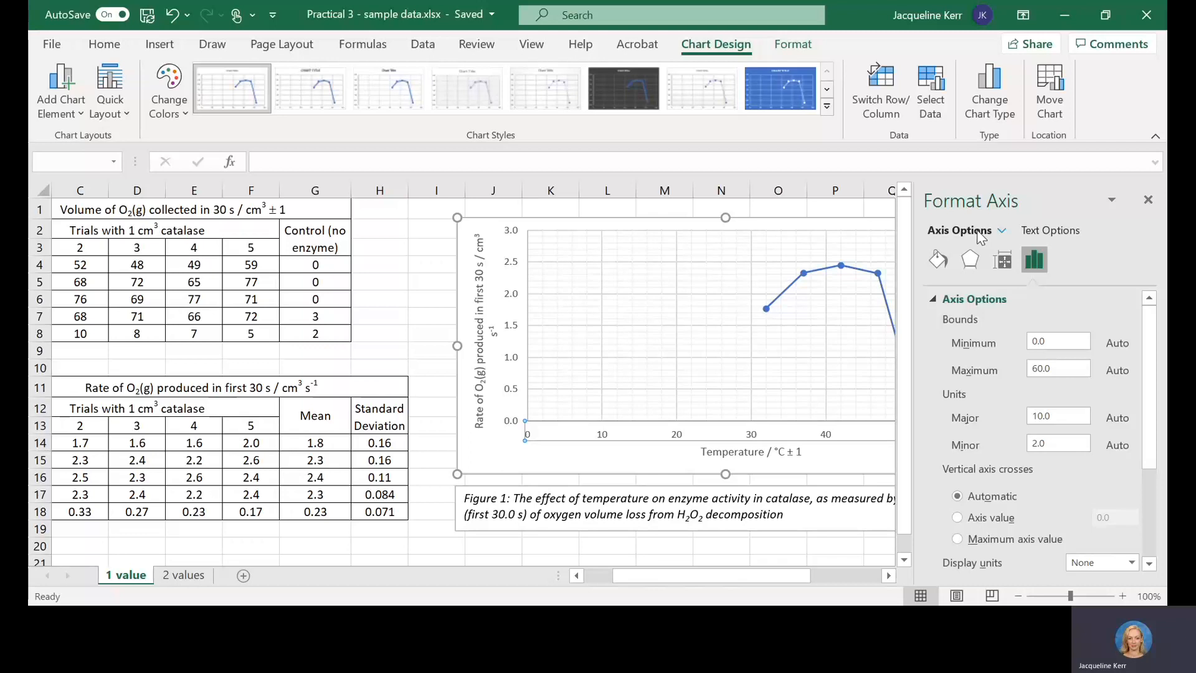
left_click(1049, 232)
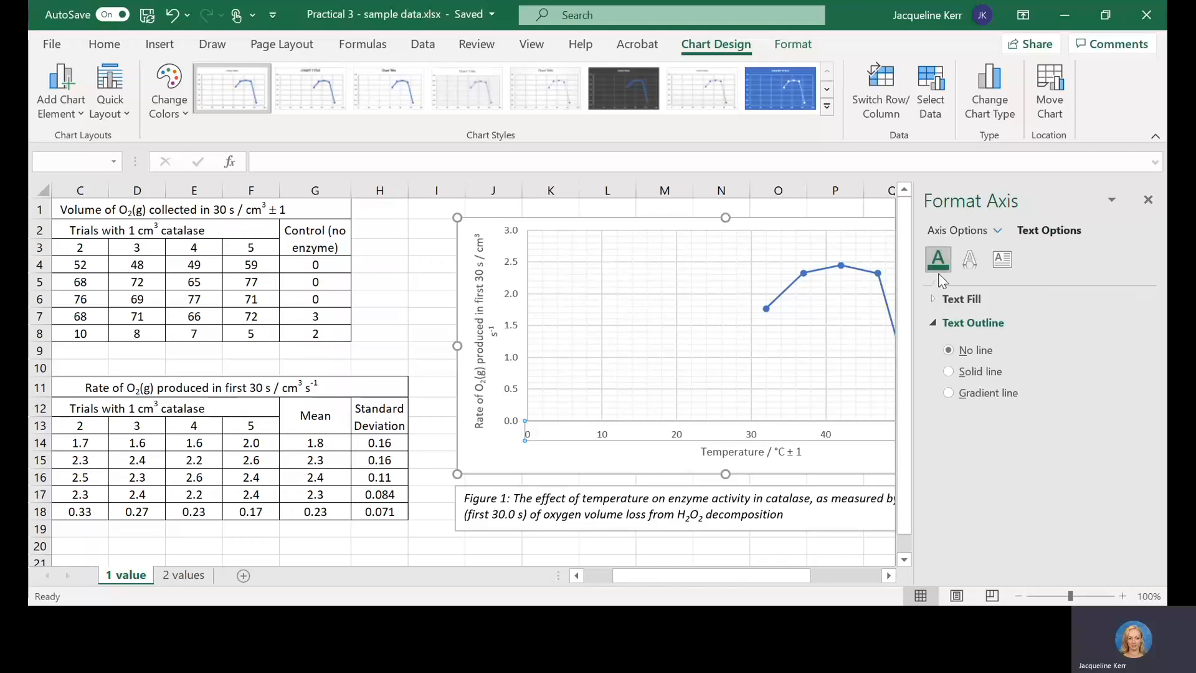
left_click(965, 230)
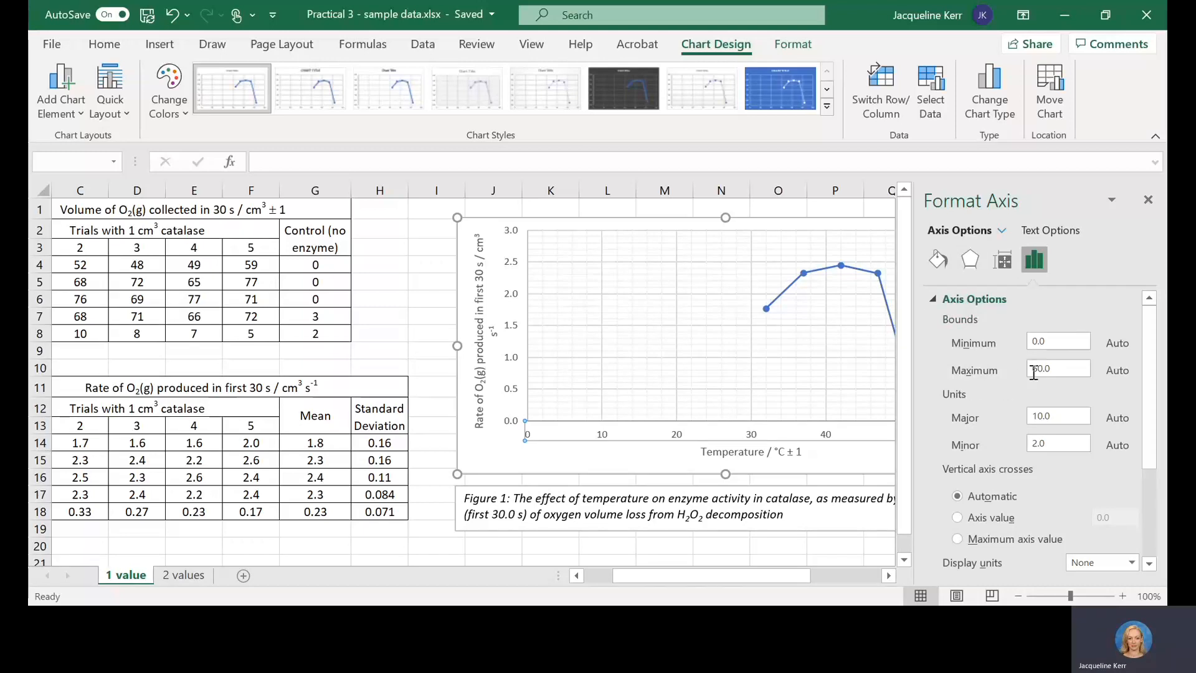
left_click(1068, 340)
left_click_drag(1062, 340, 977, 339)
type("30")
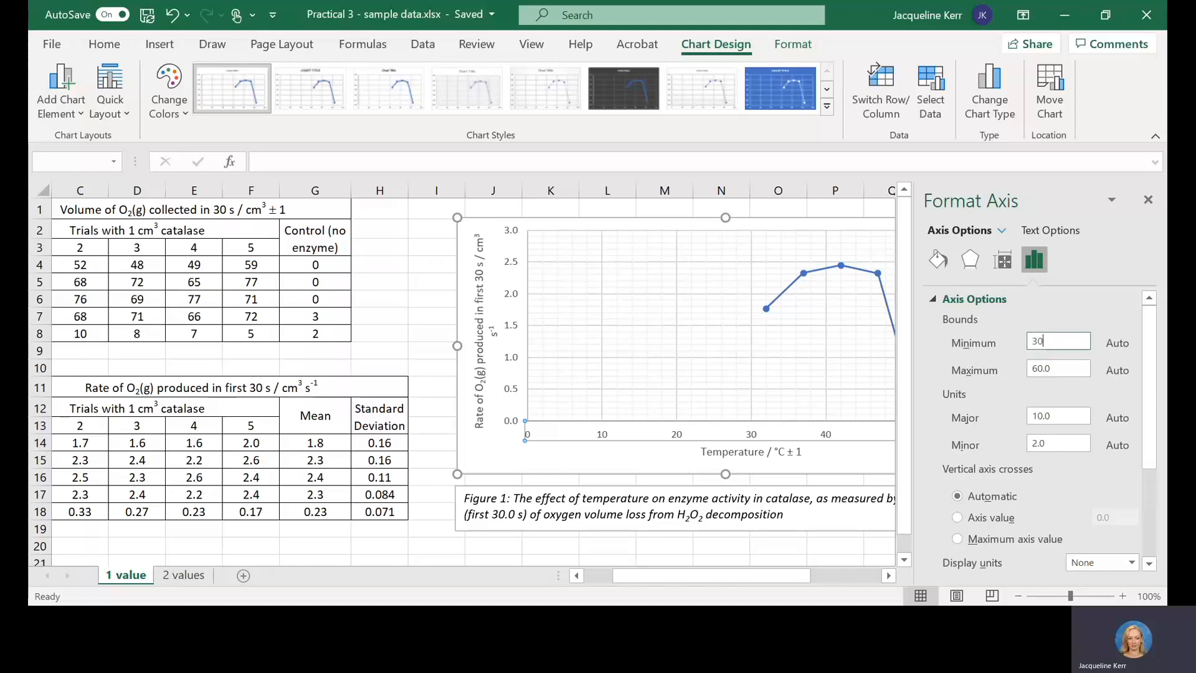
left_click(1054, 367)
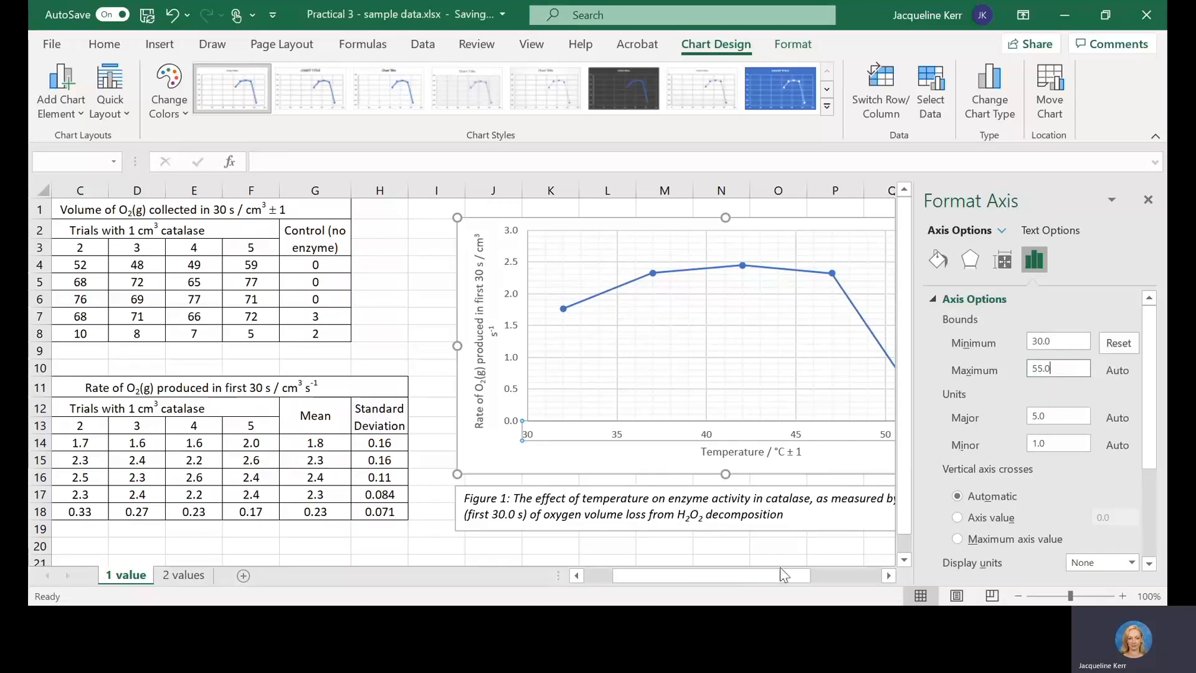
left_click_drag(710, 576, 757, 574)
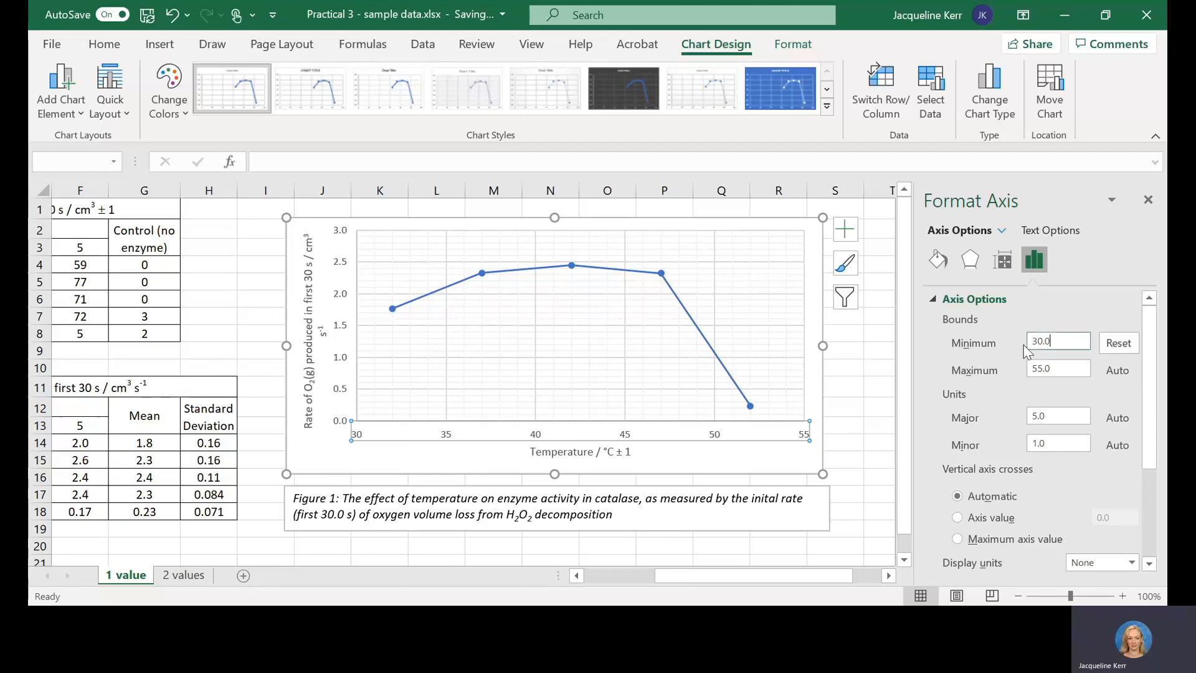
Step: Change the temperature axis's minimum bound to 32
double_click(1070, 342)
type("32")
left_click(1066, 370)
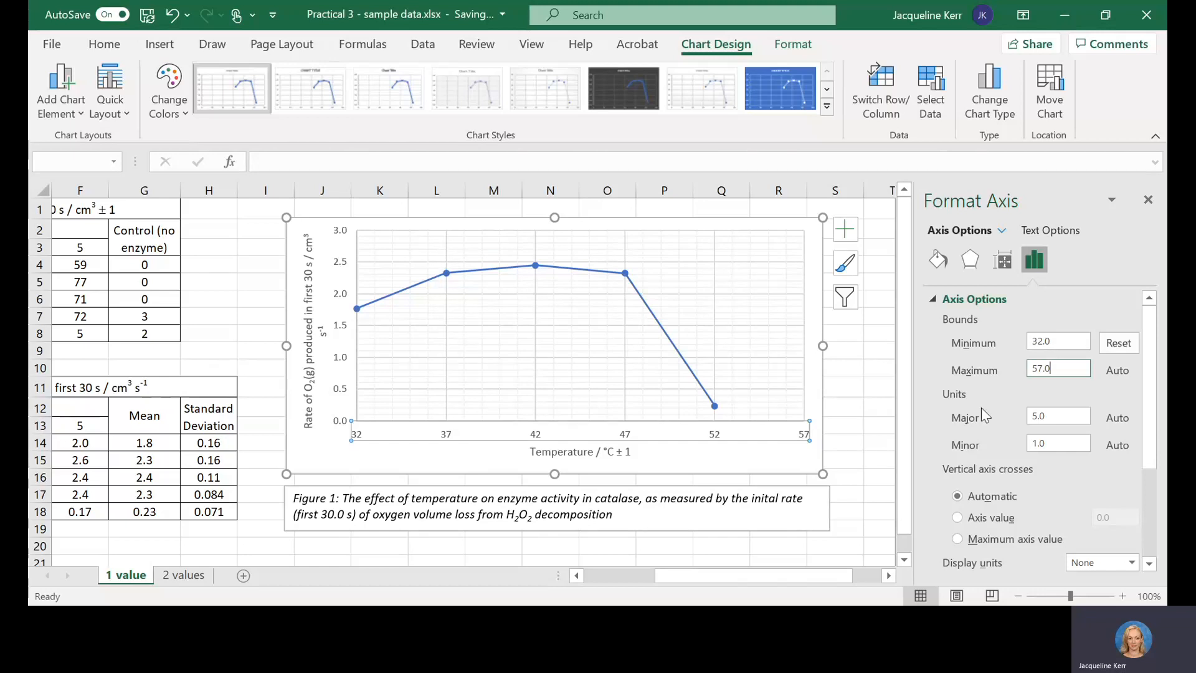
Step: Set the temperature axis's minimum bound to 30 and its maximum bound to 55
left_click_drag(1072, 341, 933, 341)
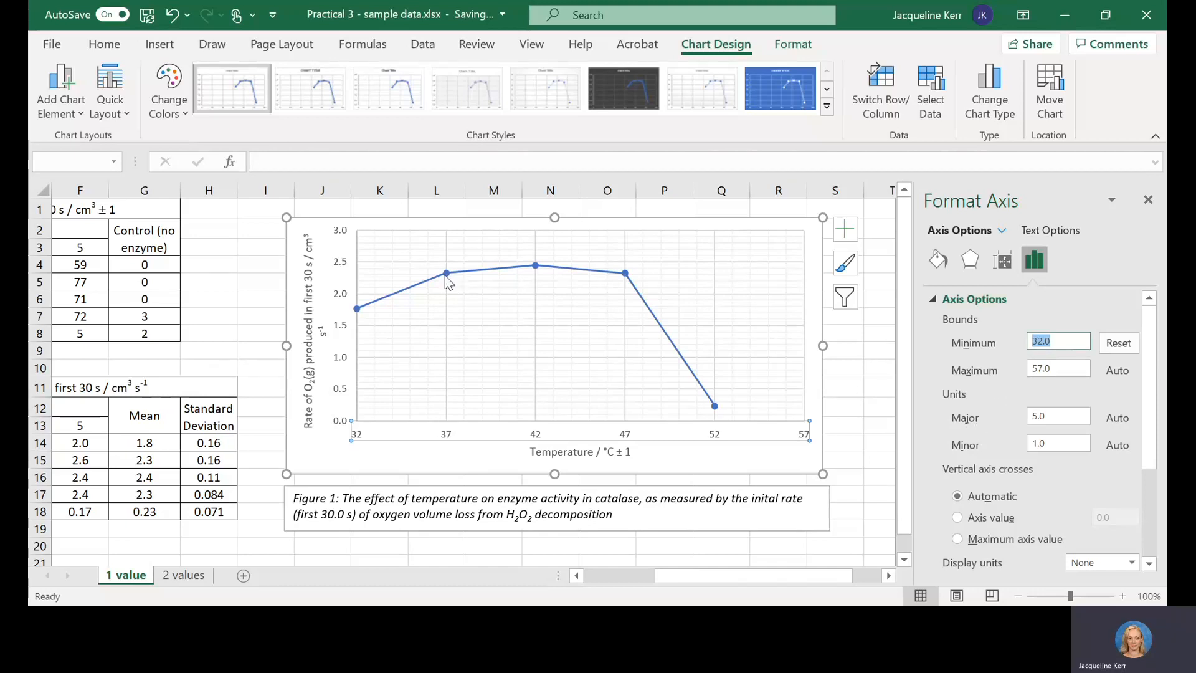
type("30")
double_click(1077, 365)
type("55")
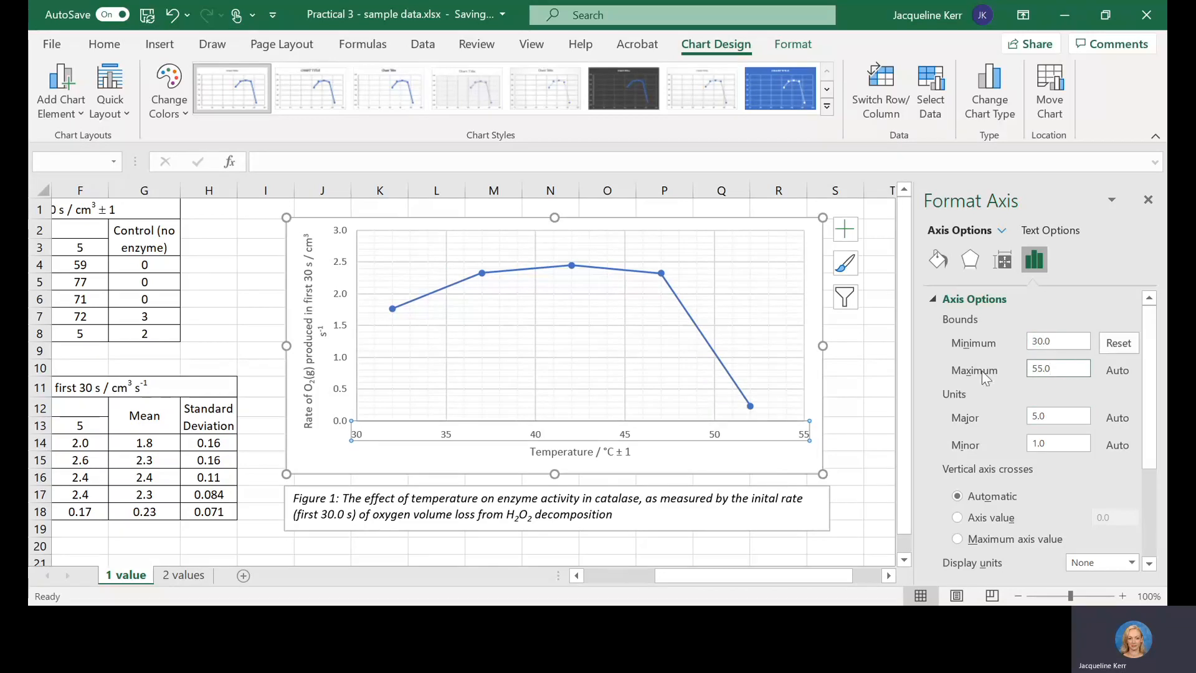
left_click(780, 471)
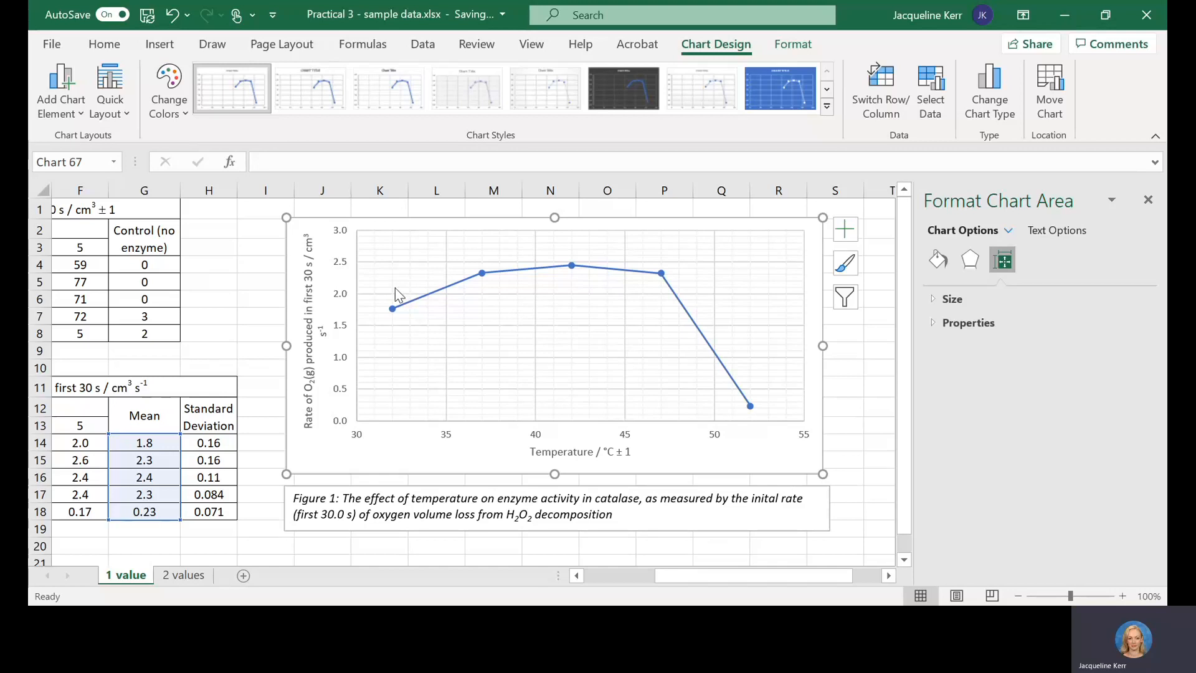
Step: Examine the plotted points against the gridlines and temperature axis, checking the positions of the first point and the peak
left_click(392, 262)
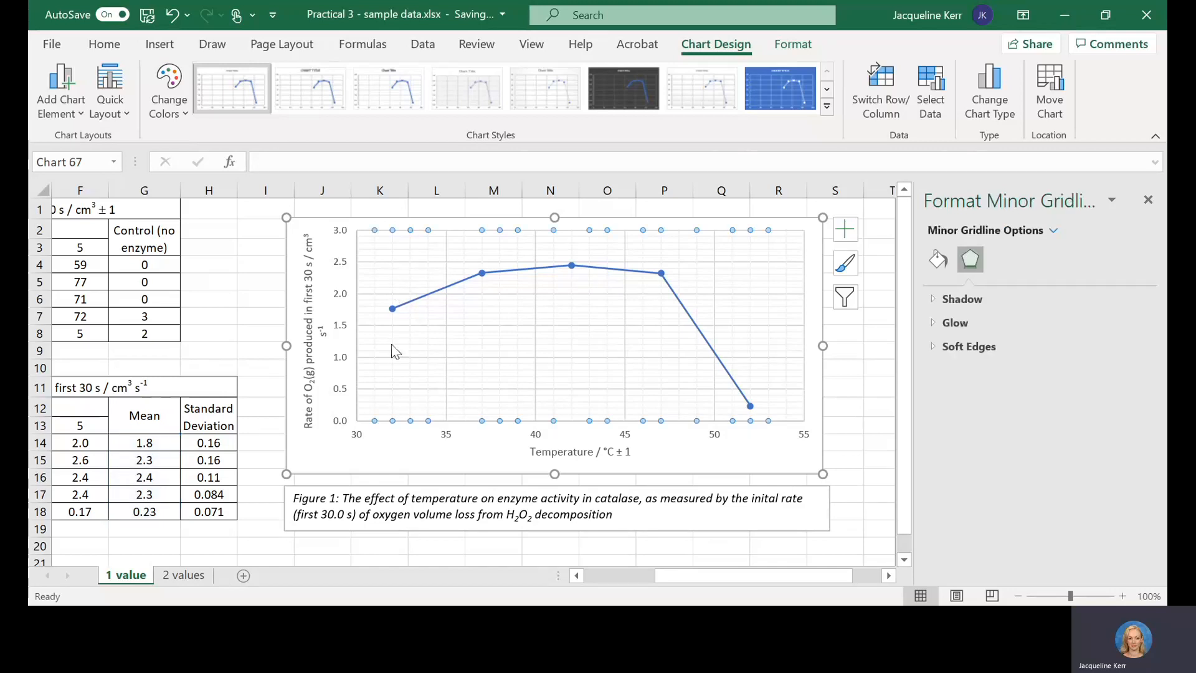
left_click(393, 309)
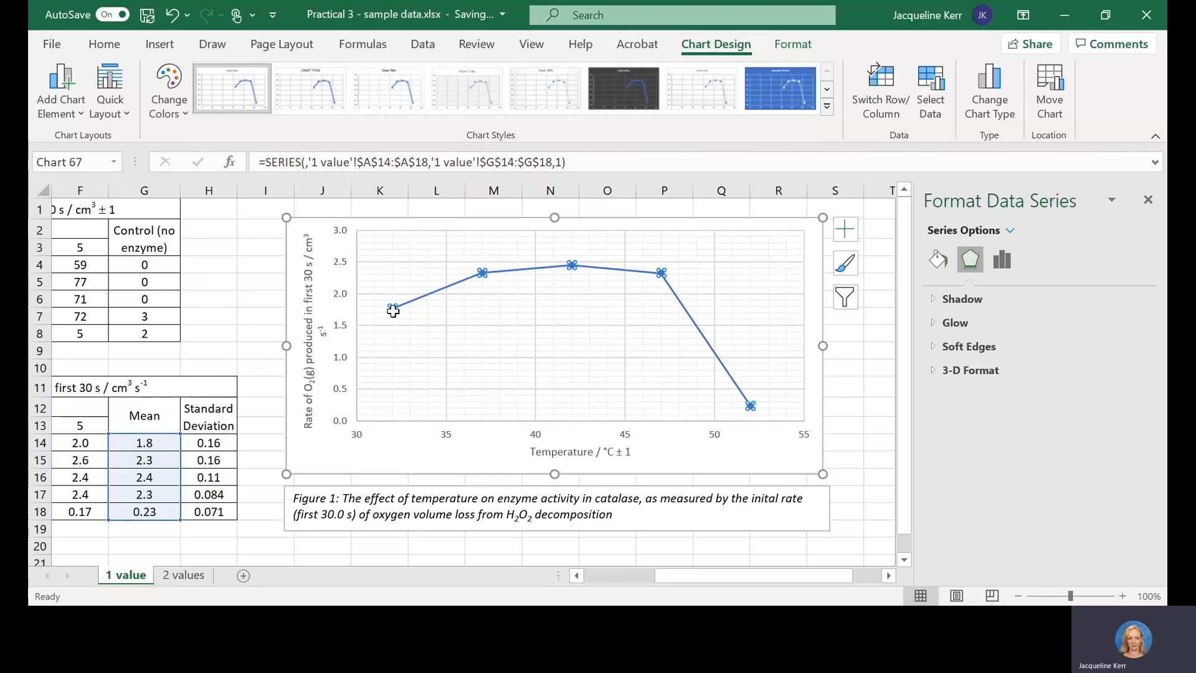
left_click(391, 421)
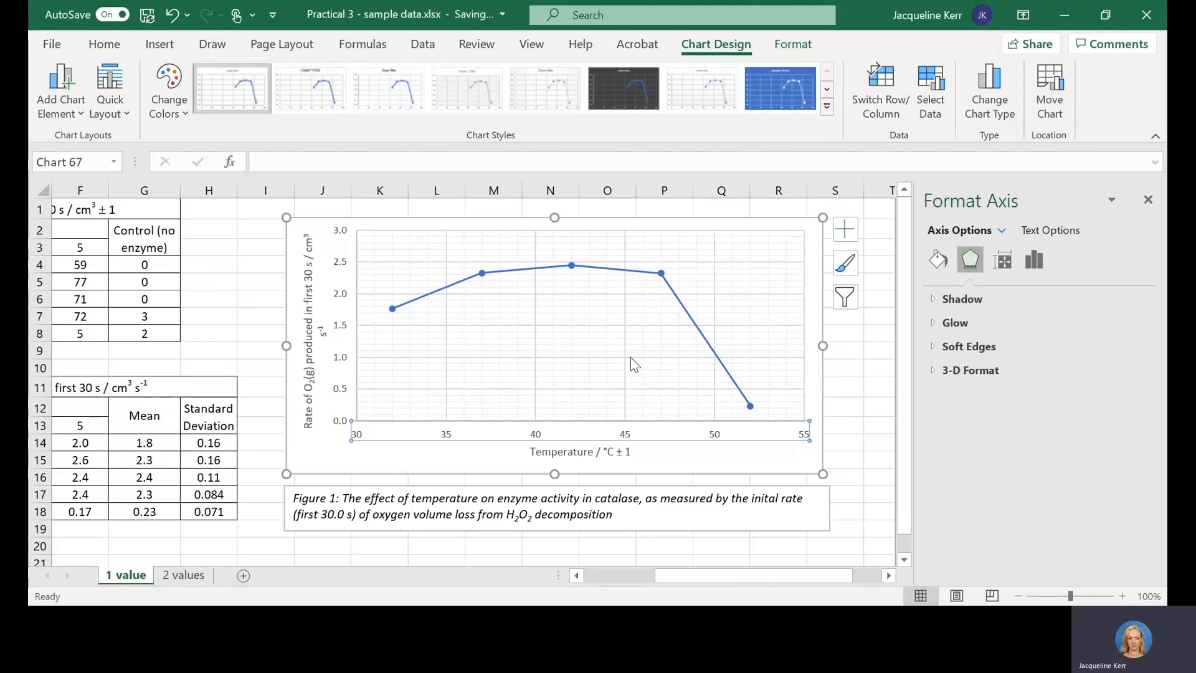
left_click(655, 413)
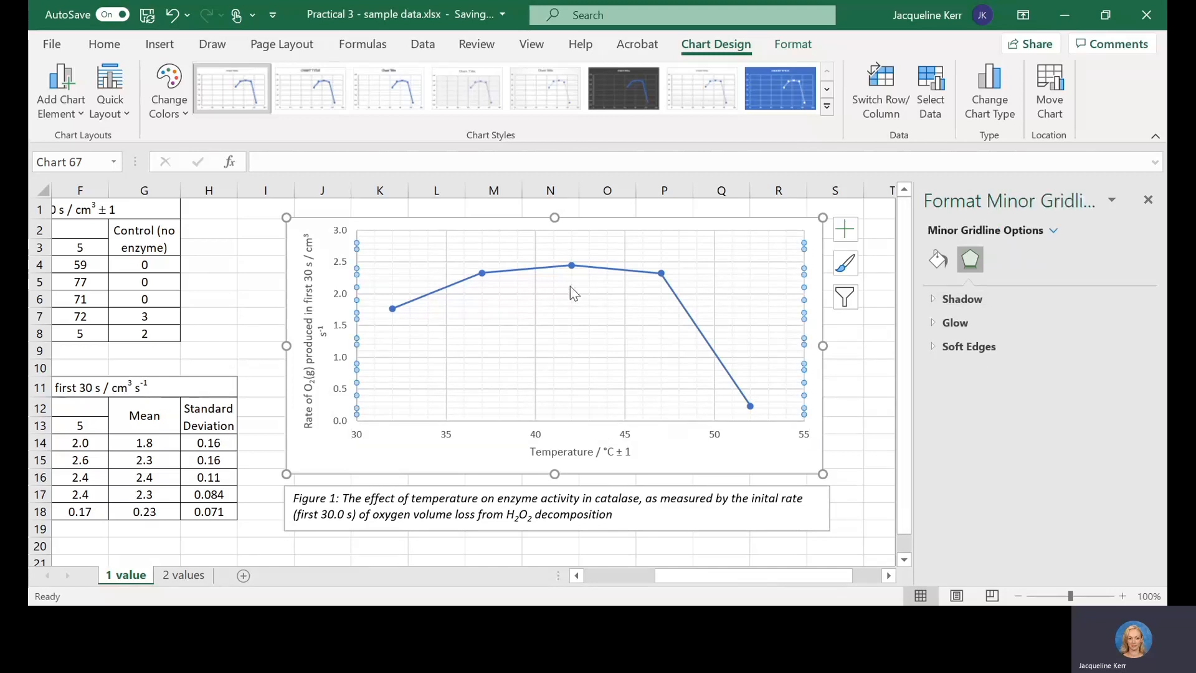
left_click(575, 268)
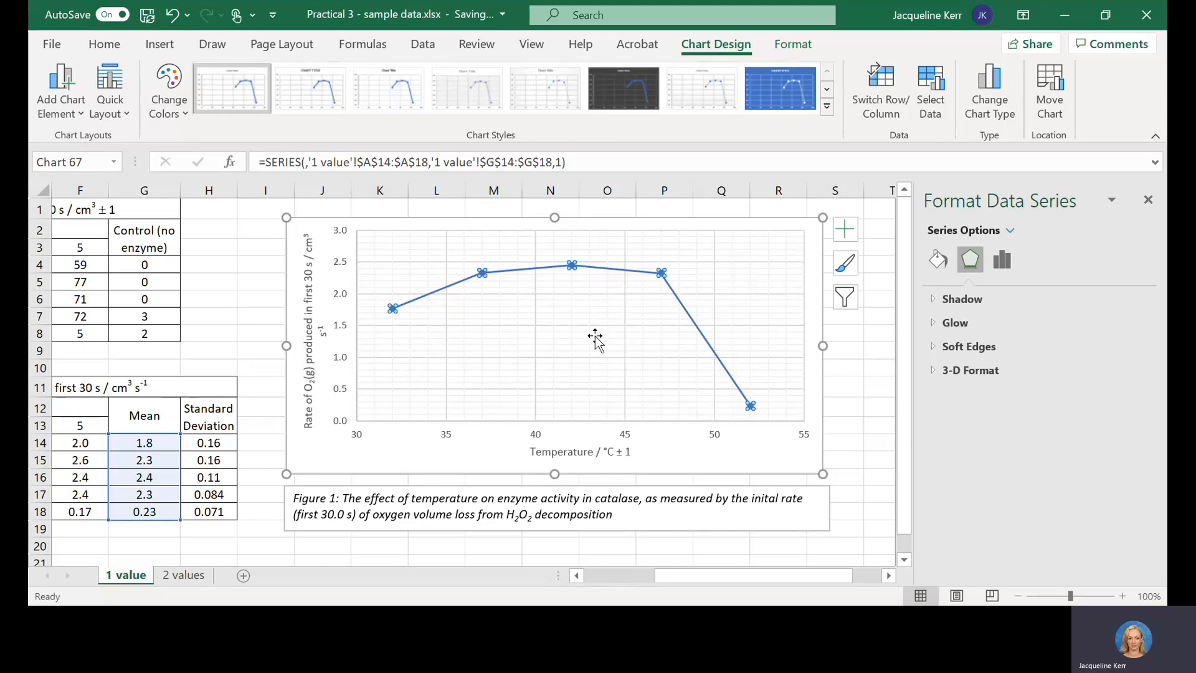
left_click(578, 274)
left_click(573, 266)
left_click(567, 312)
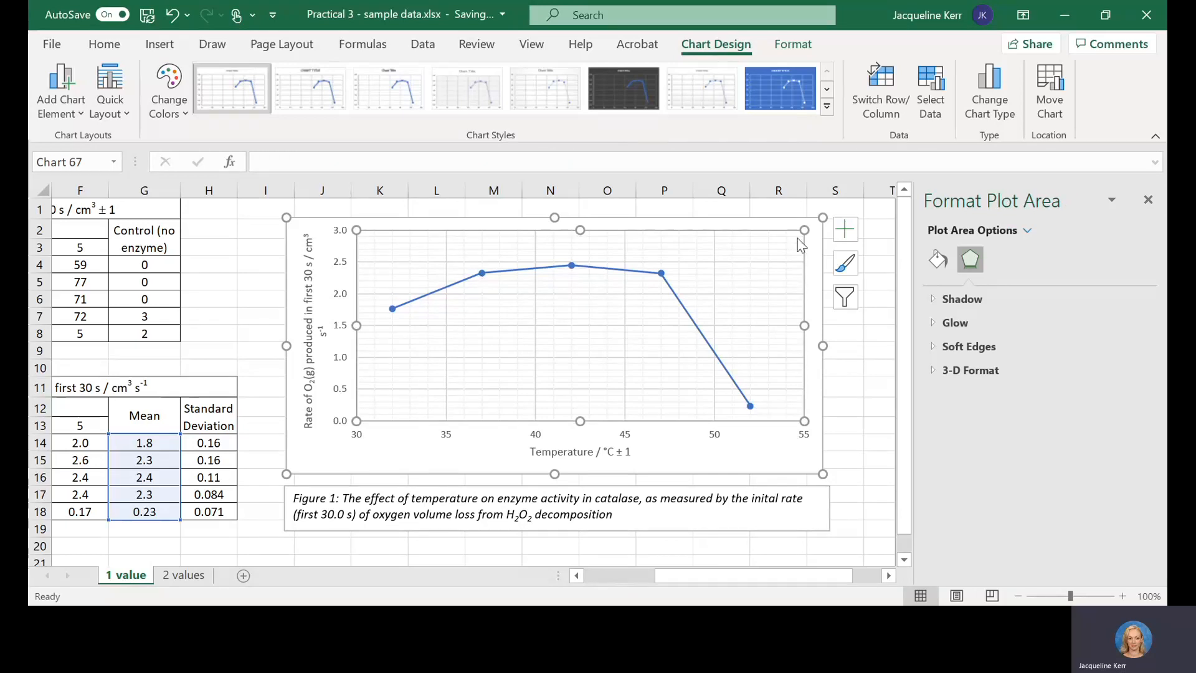
Step: Add error bars to the graph's data points and delete the horizontal ones
left_click(848, 234)
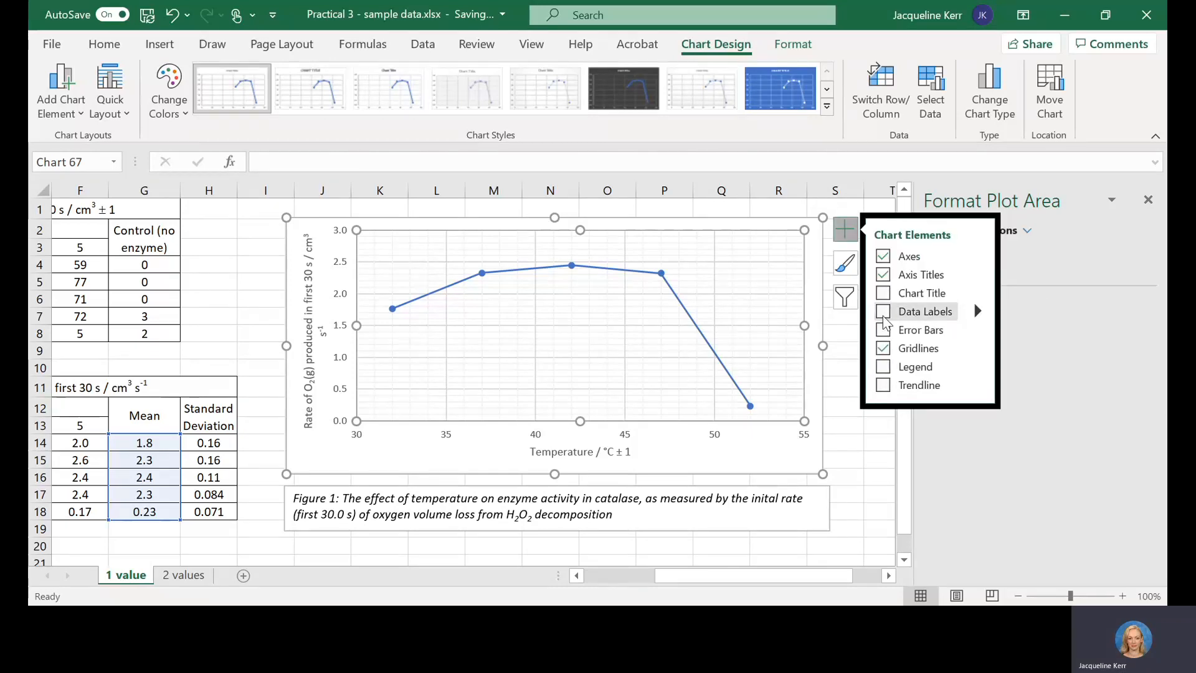
left_click(884, 330)
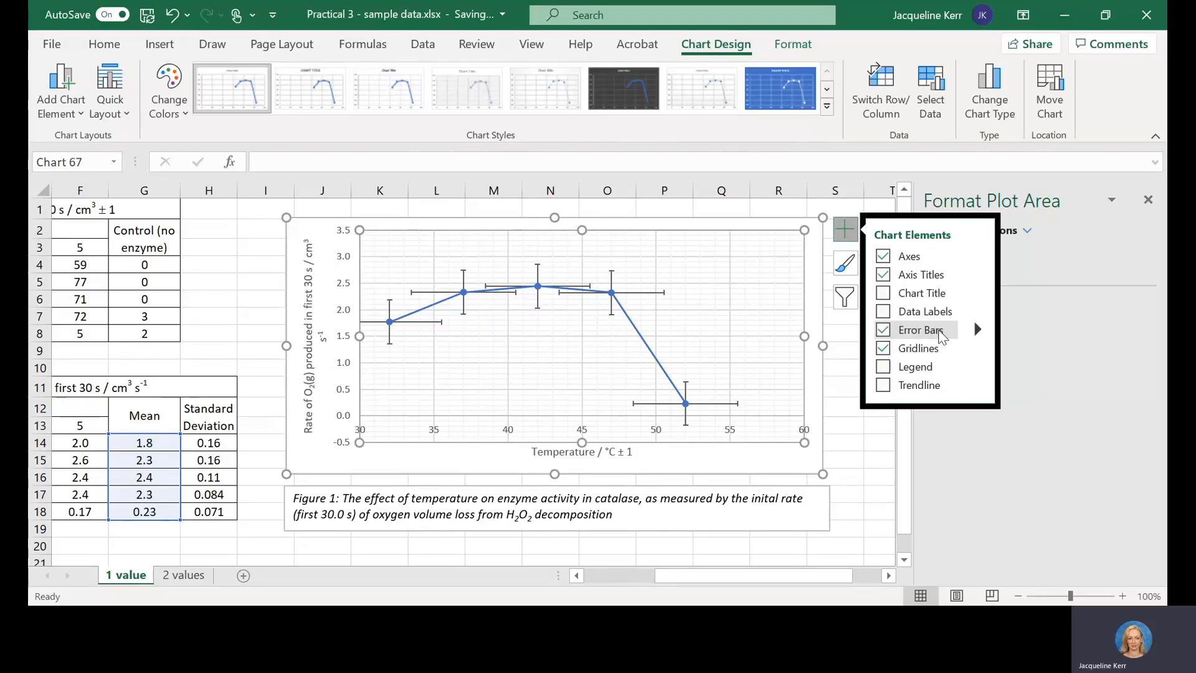
left_click(979, 332)
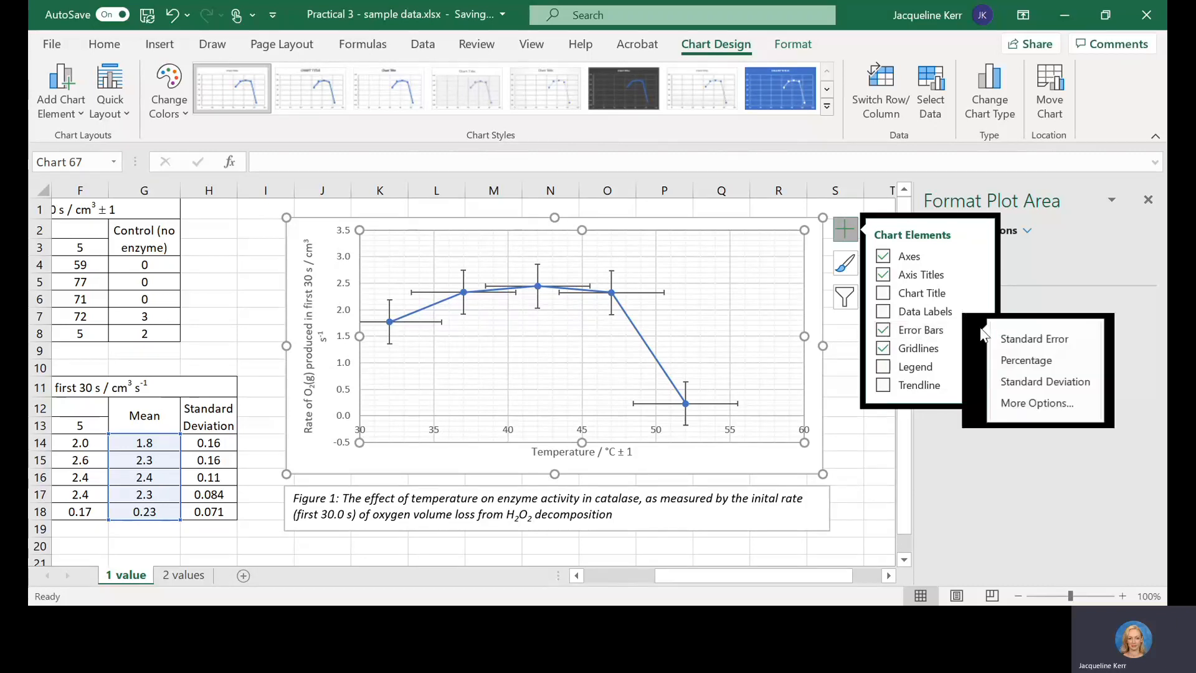
left_click(1031, 403)
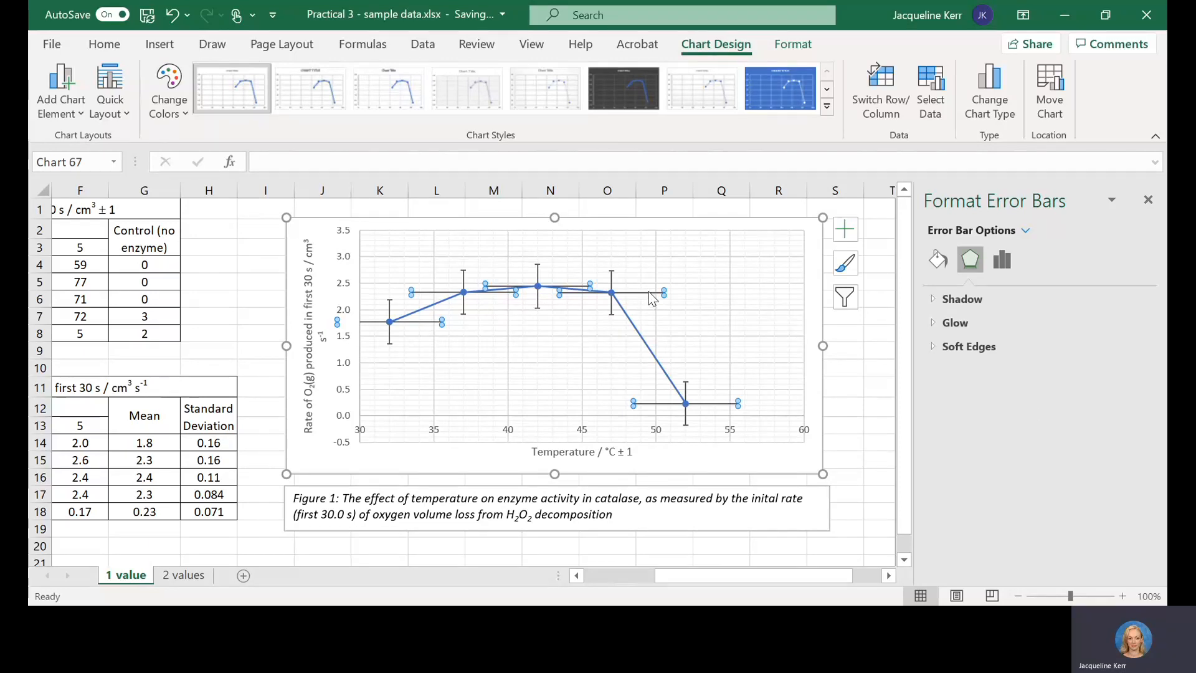
left_click(667, 308)
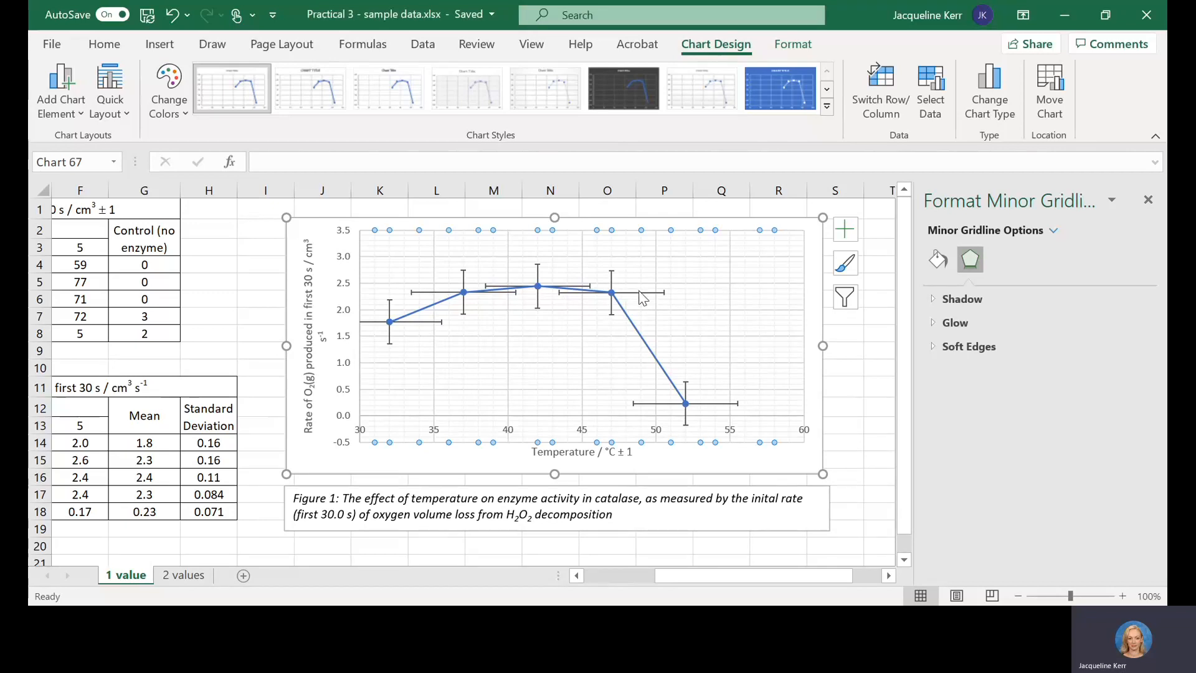
left_click(640, 294)
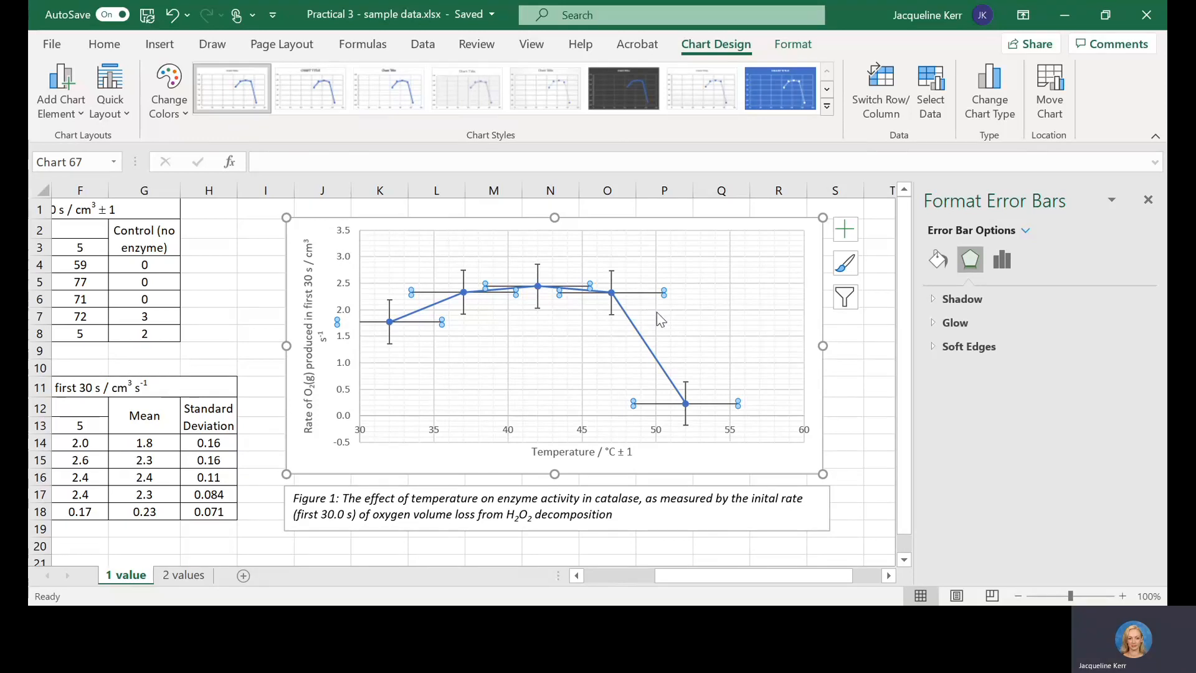
key("Delete")
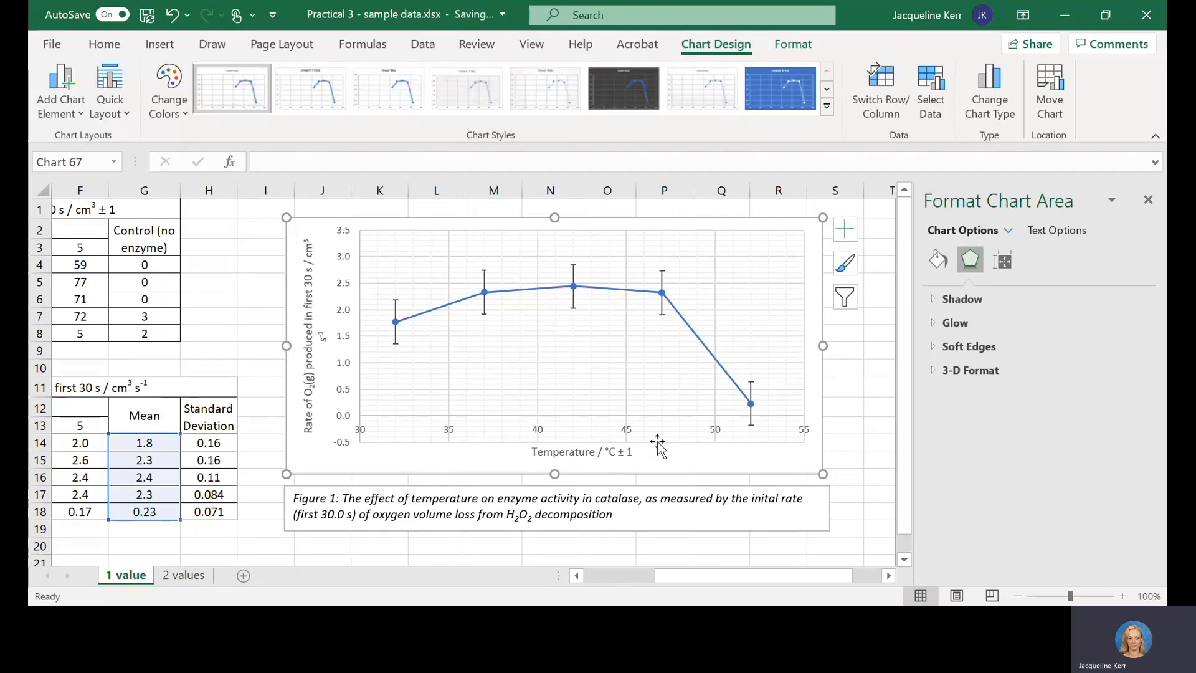
Step: Switch the vertical error bars' error amount to Custom
left_click(664, 282)
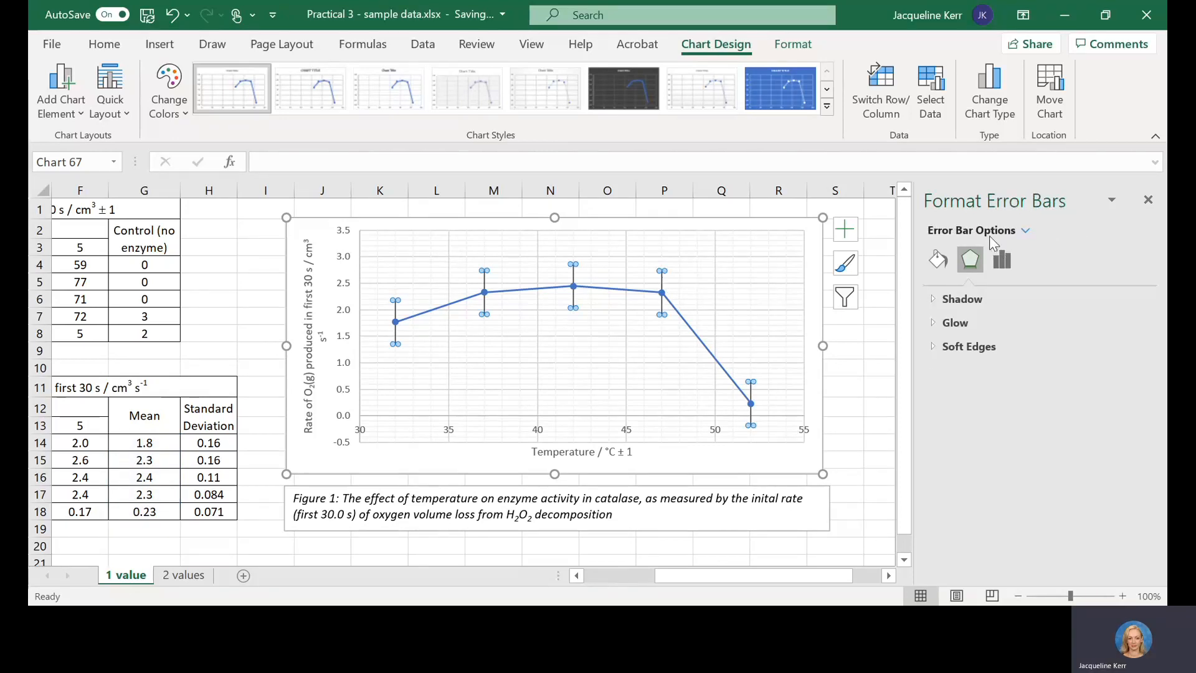
left_click(1001, 261)
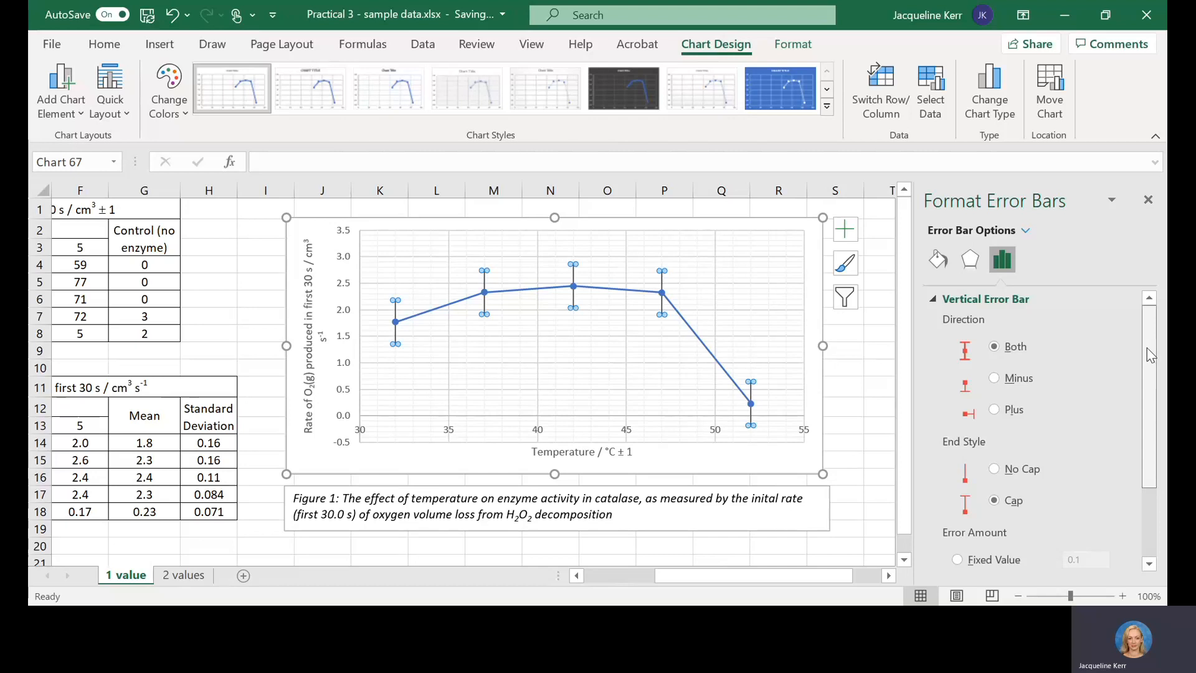
left_click_drag(1151, 354, 1156, 434)
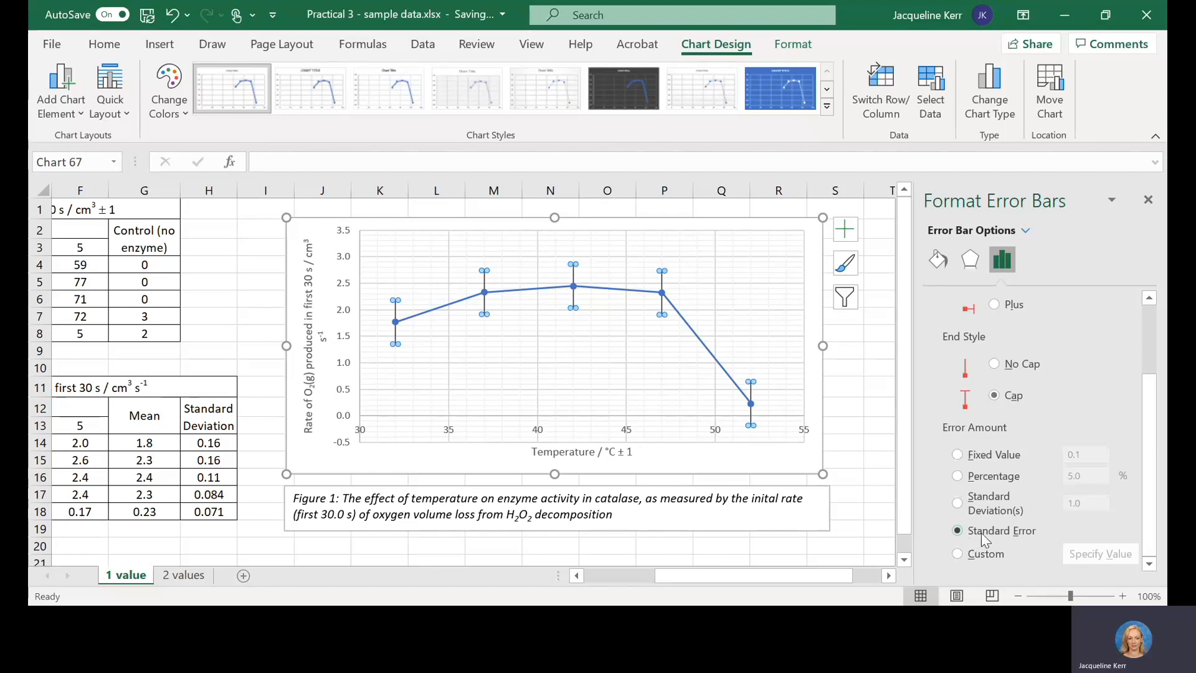
left_click(980, 502)
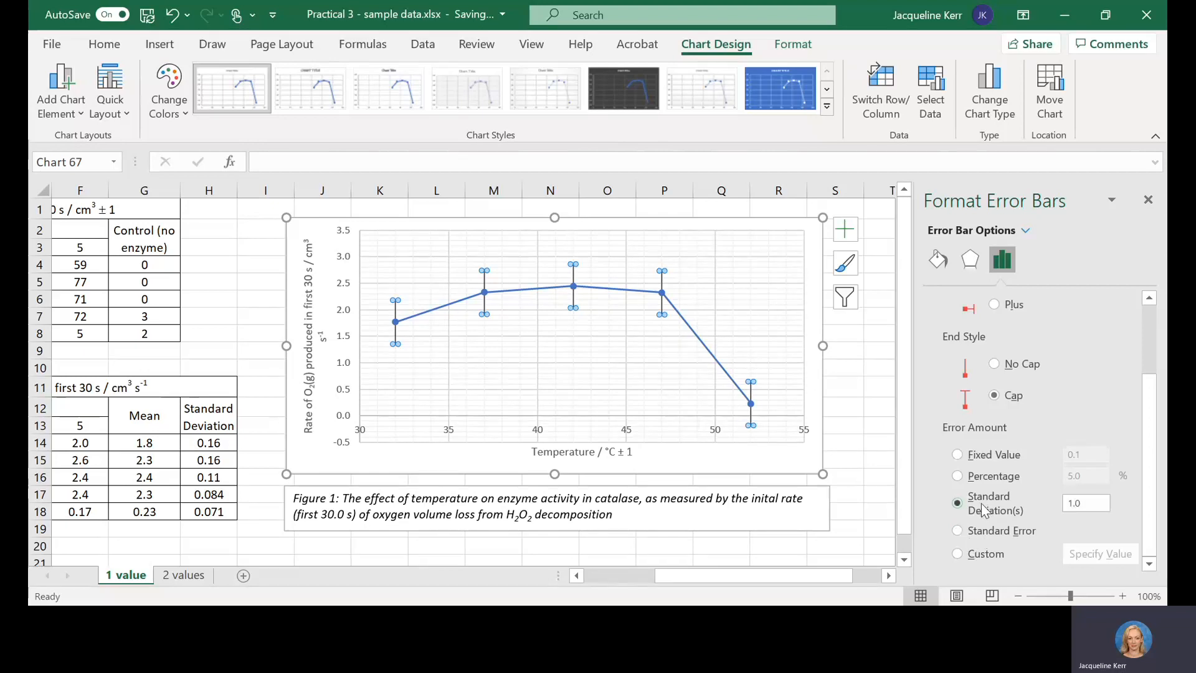
left_click(990, 534)
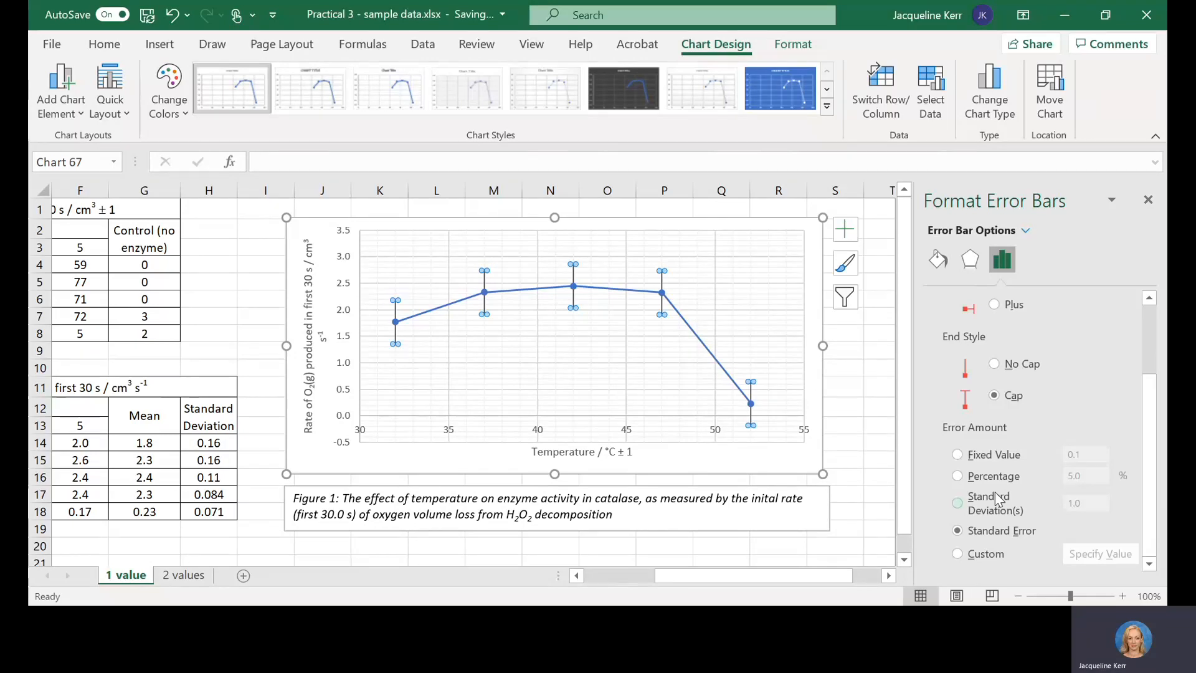
left_click(959, 554)
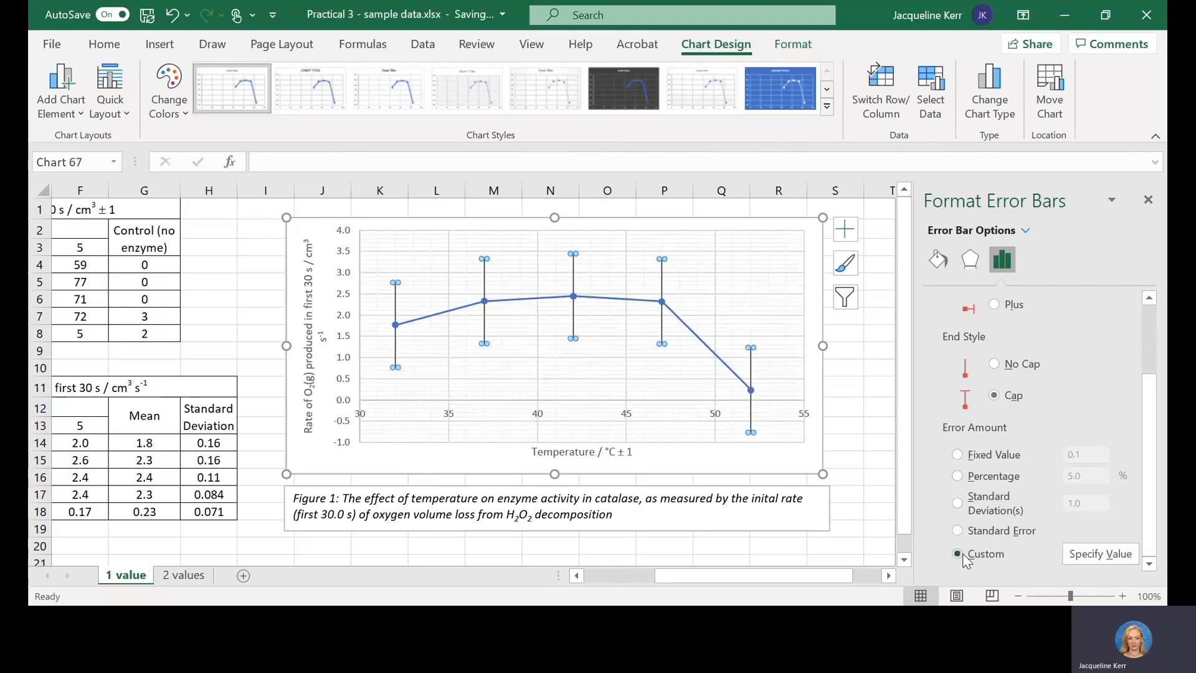
Step: Specify the standard deviations in H14:H18 as both the positive and negative custom error values
left_click(1096, 553)
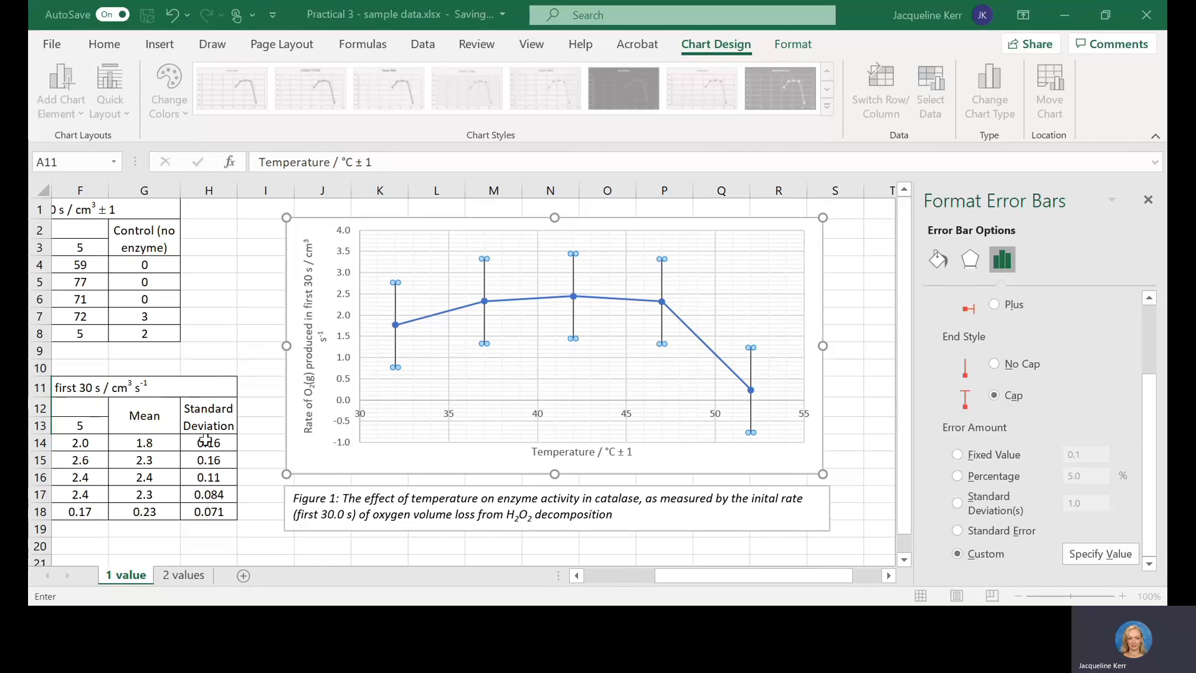
left_click_drag(205, 442, 207, 509)
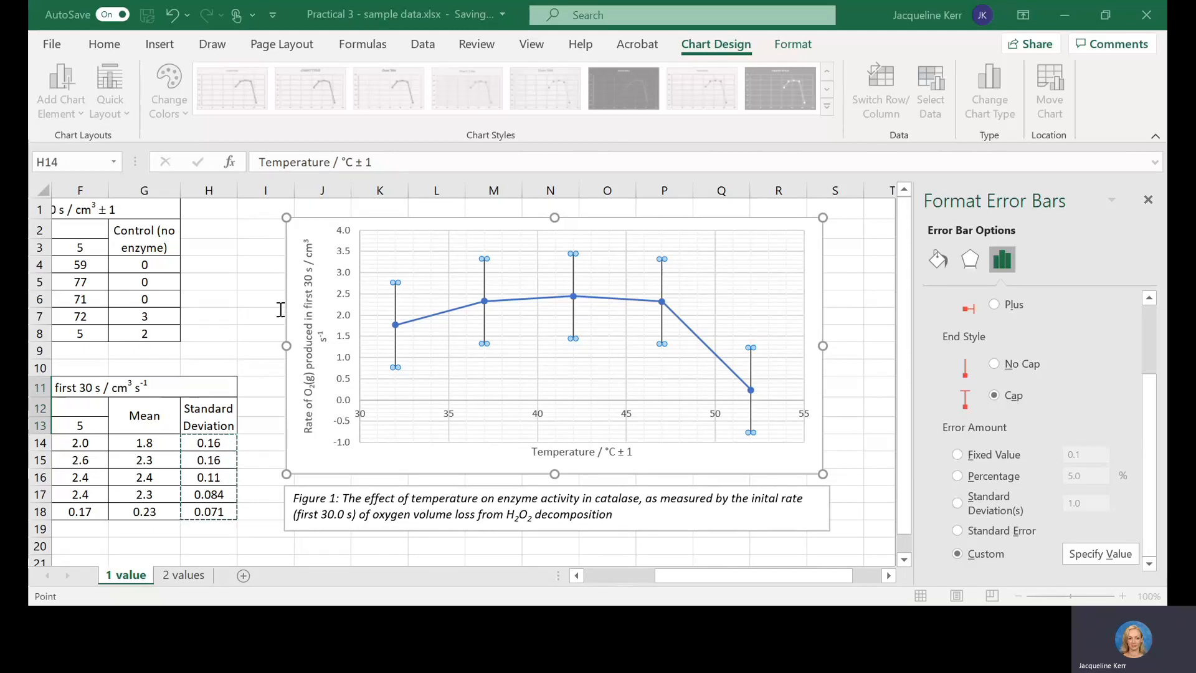
left_click(263, 343)
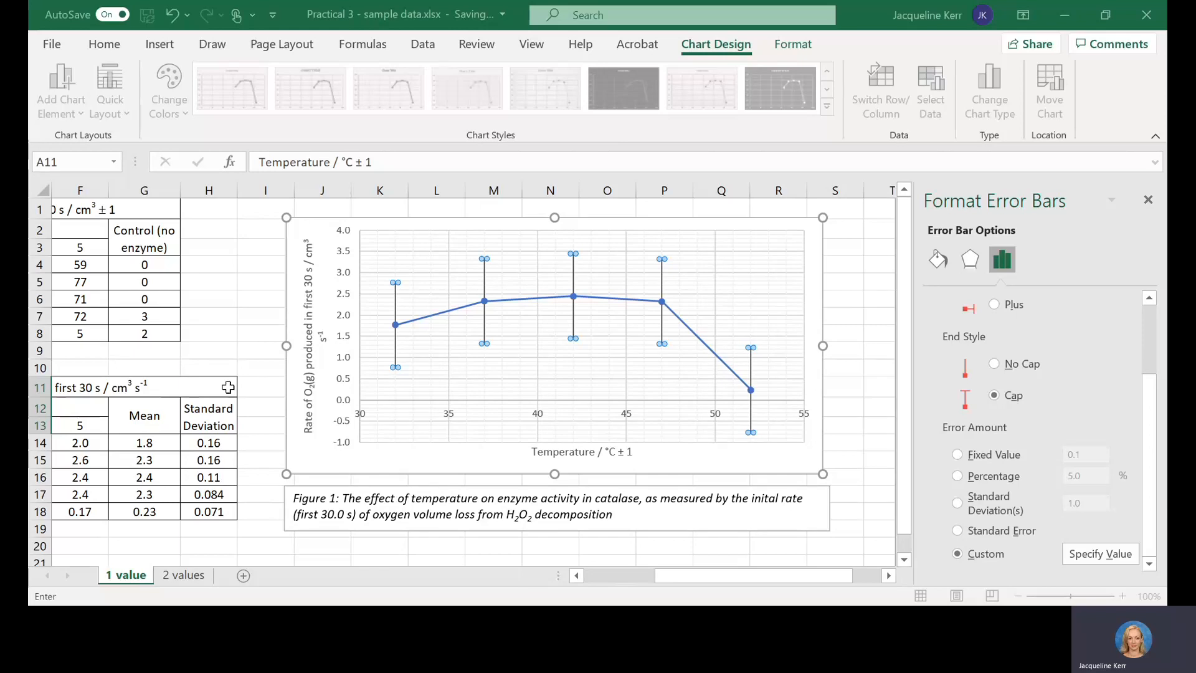
left_click_drag(212, 442, 210, 511)
key("Return")
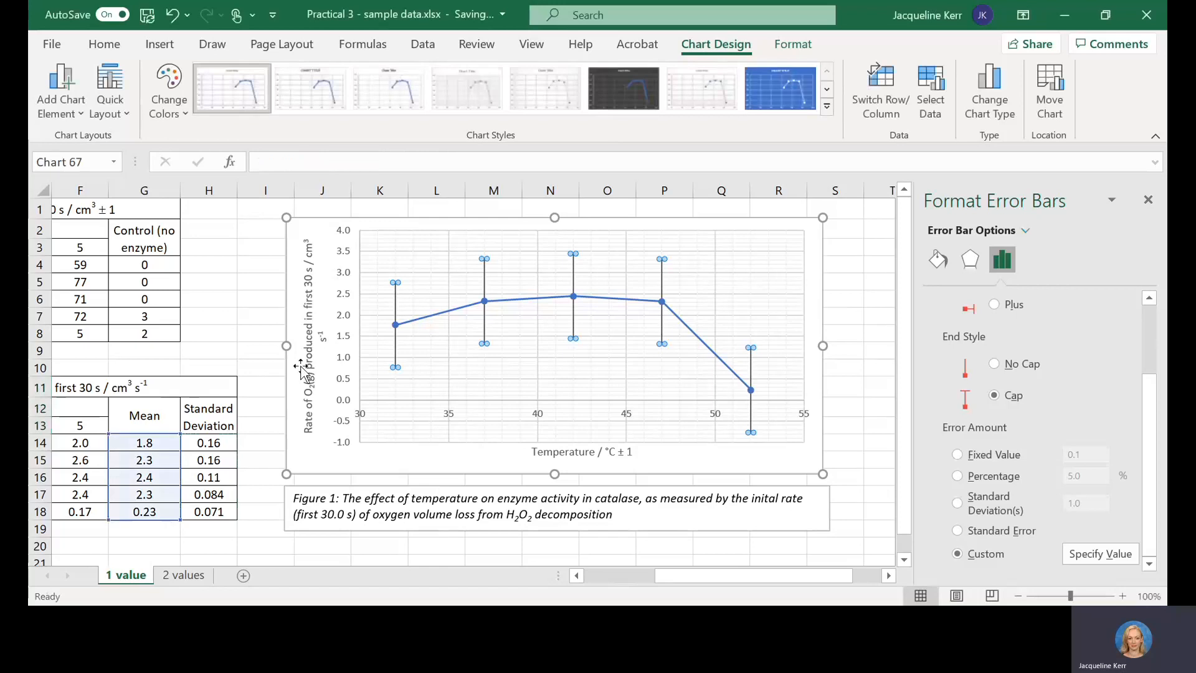
Step: Examine the vertical error bars at each temperature and compare their spread with the trial rates in the table
left_click(784, 309)
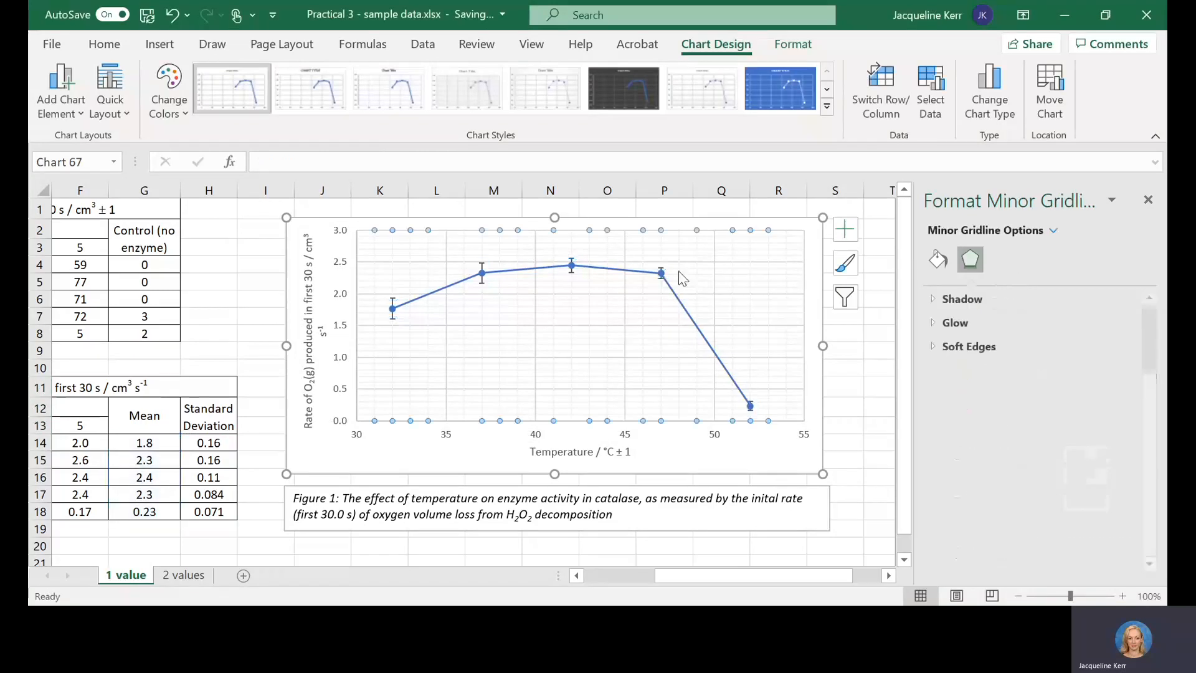
left_click(393, 305)
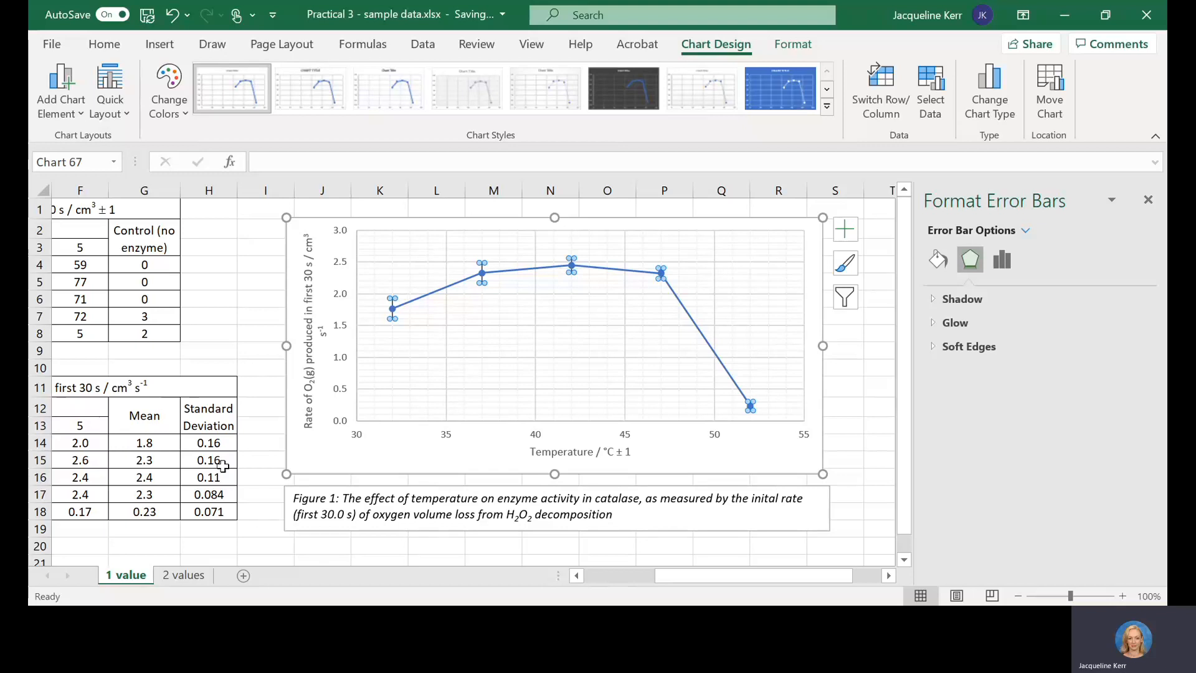
left_click(174, 445)
key("Left")
key("Left")
key("Left")
key("Left")
key("Left")
key("Left")
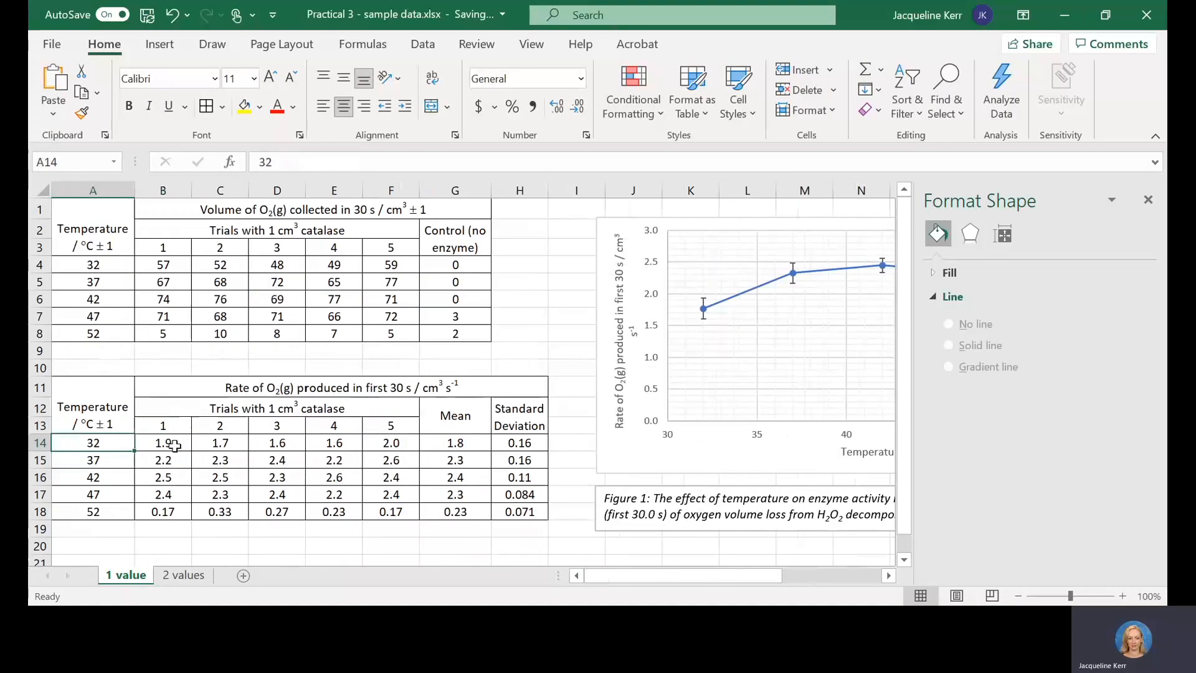
key("Right")
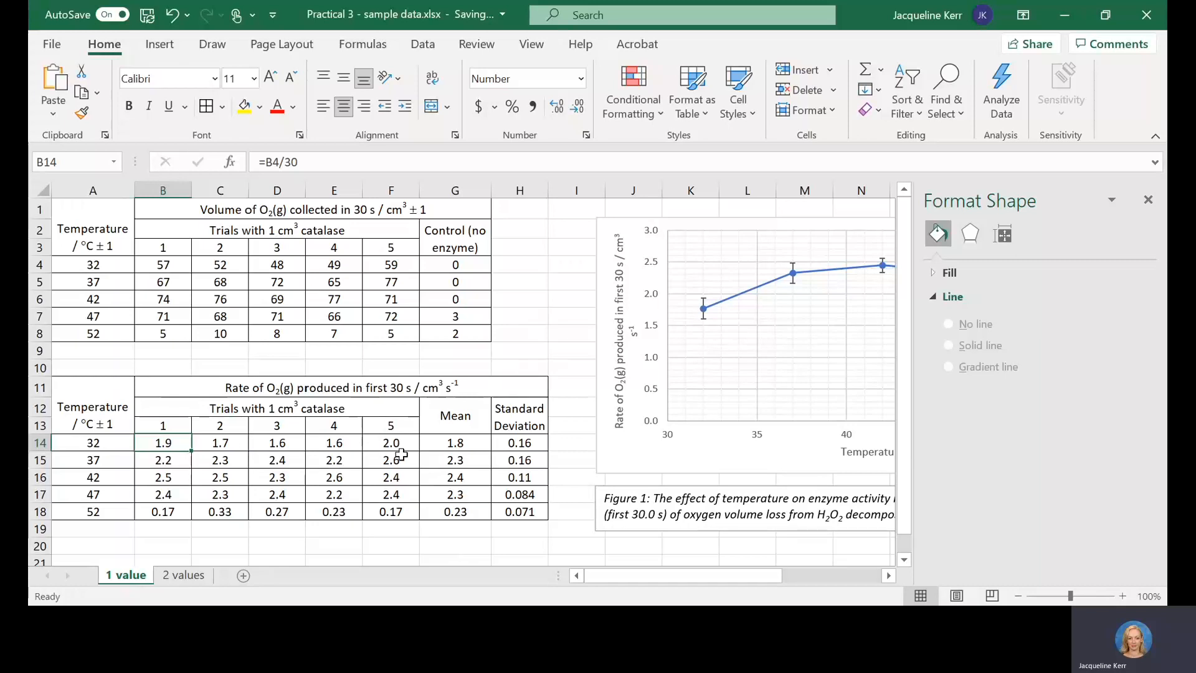
left_click_drag(640, 575, 697, 578)
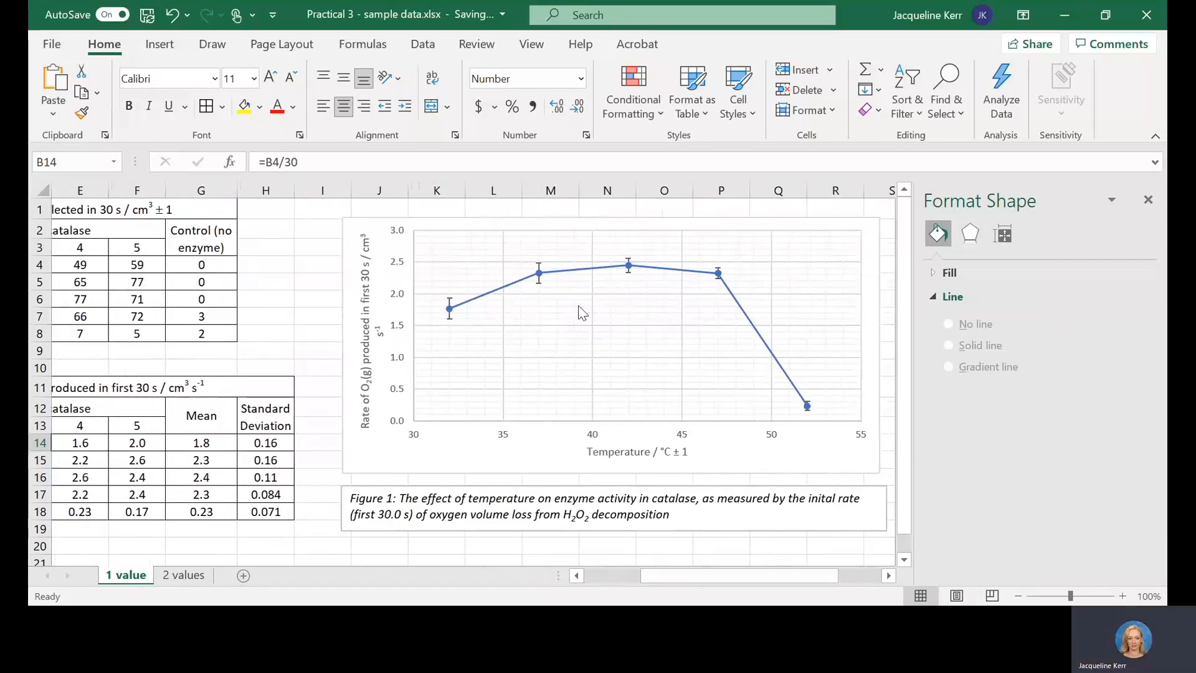
left_click(540, 269)
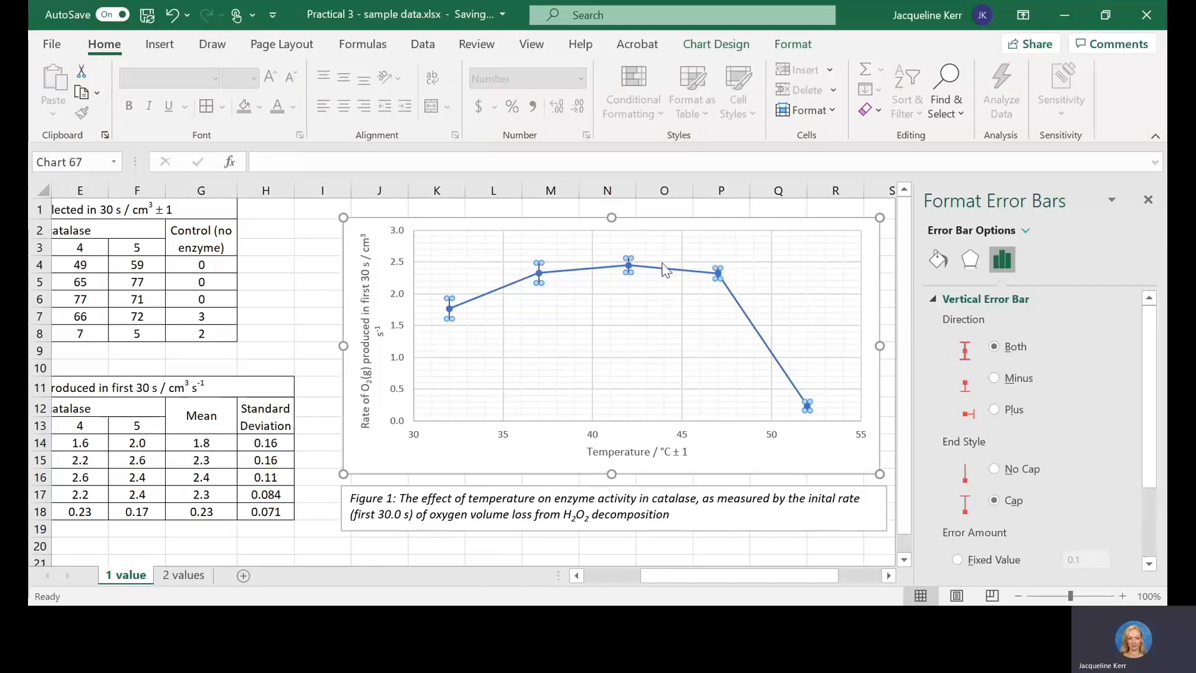
left_click(723, 273)
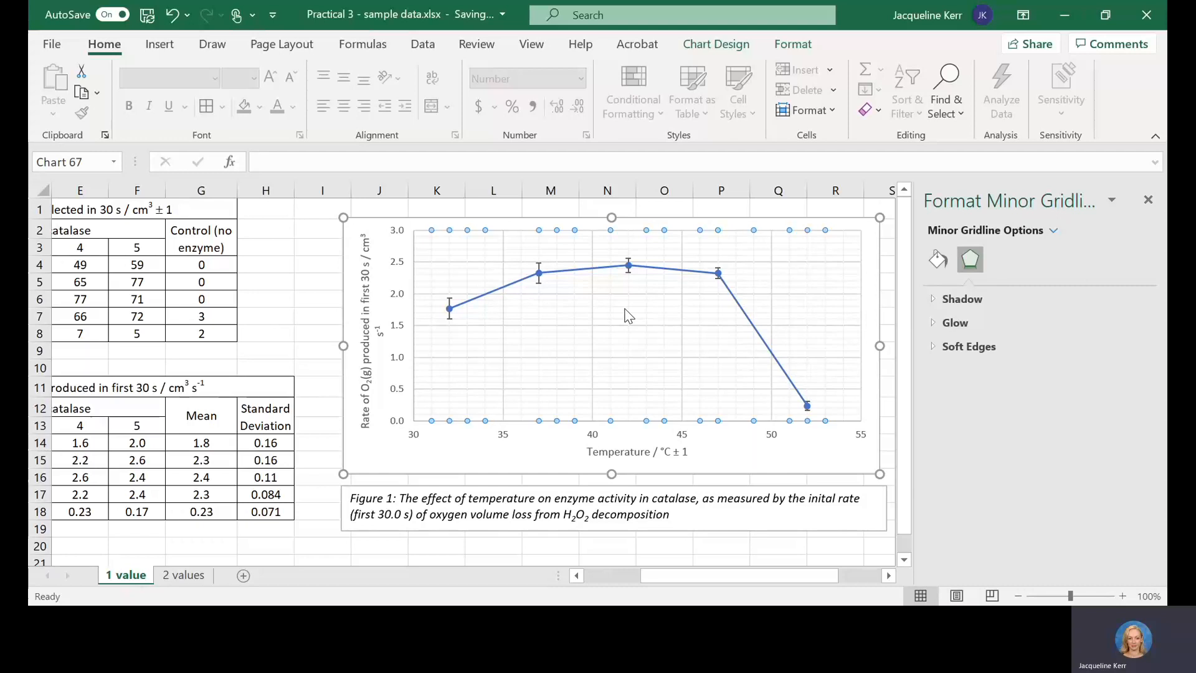
left_click(628, 265)
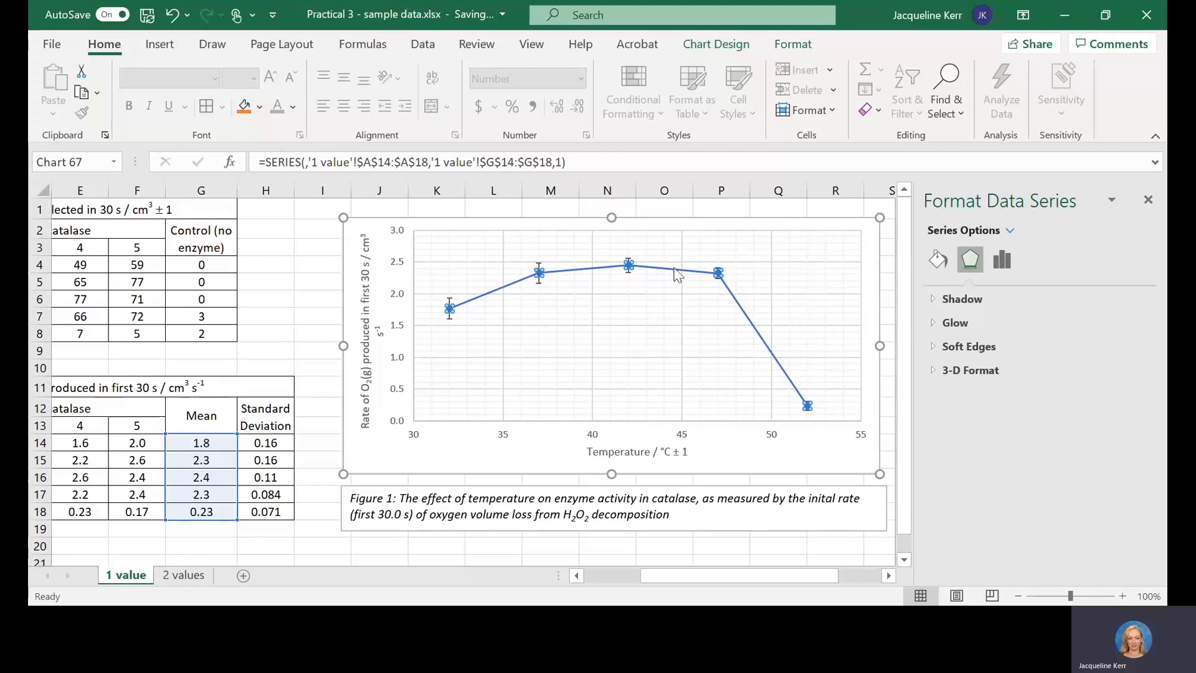
left_click(784, 274)
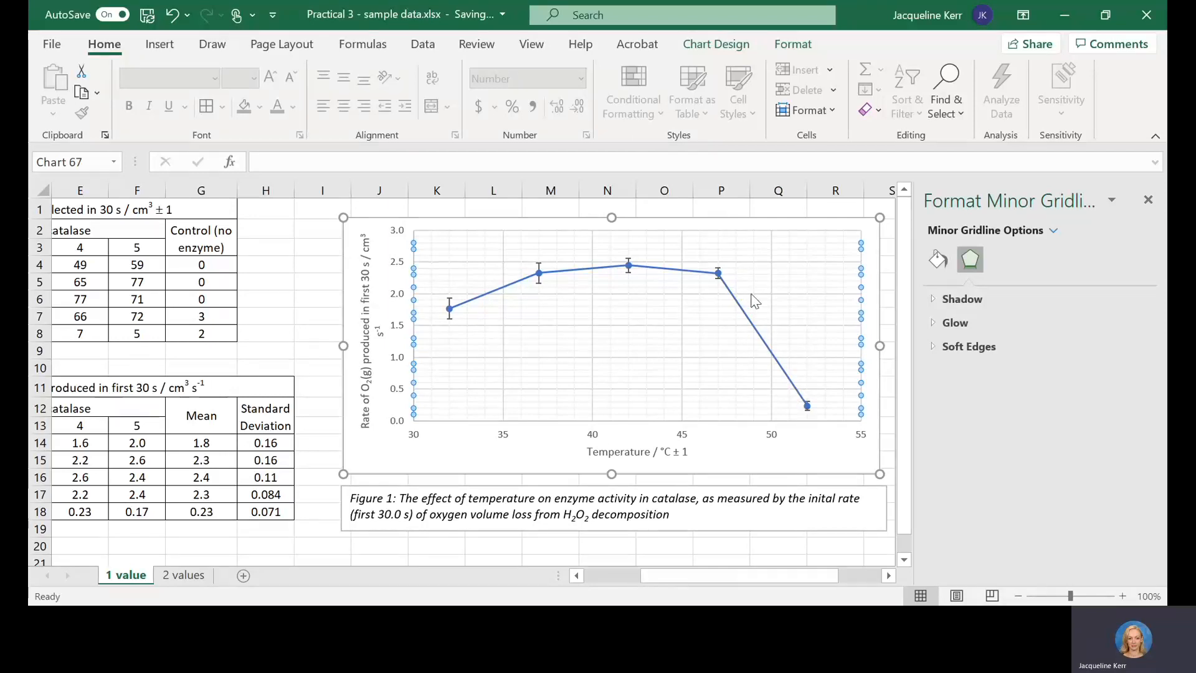
Step: Inspect the error bar of the 52 °C data point and compare the finished graph with the rate table
left_click(807, 408)
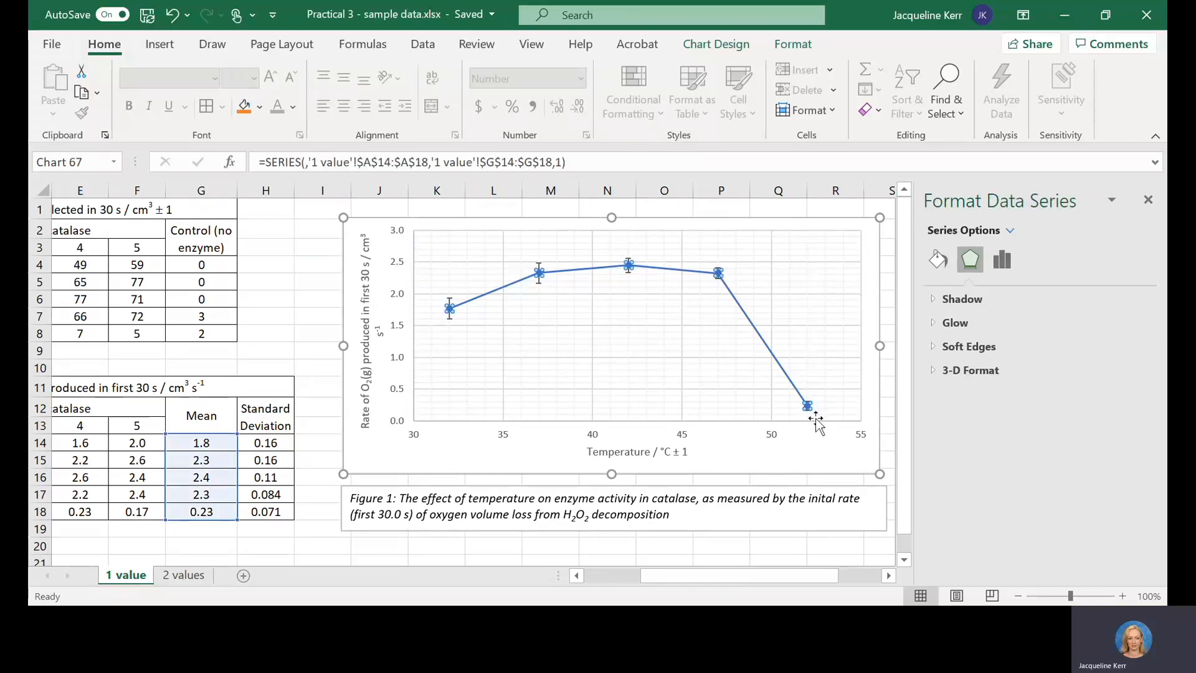
left_click(844, 368)
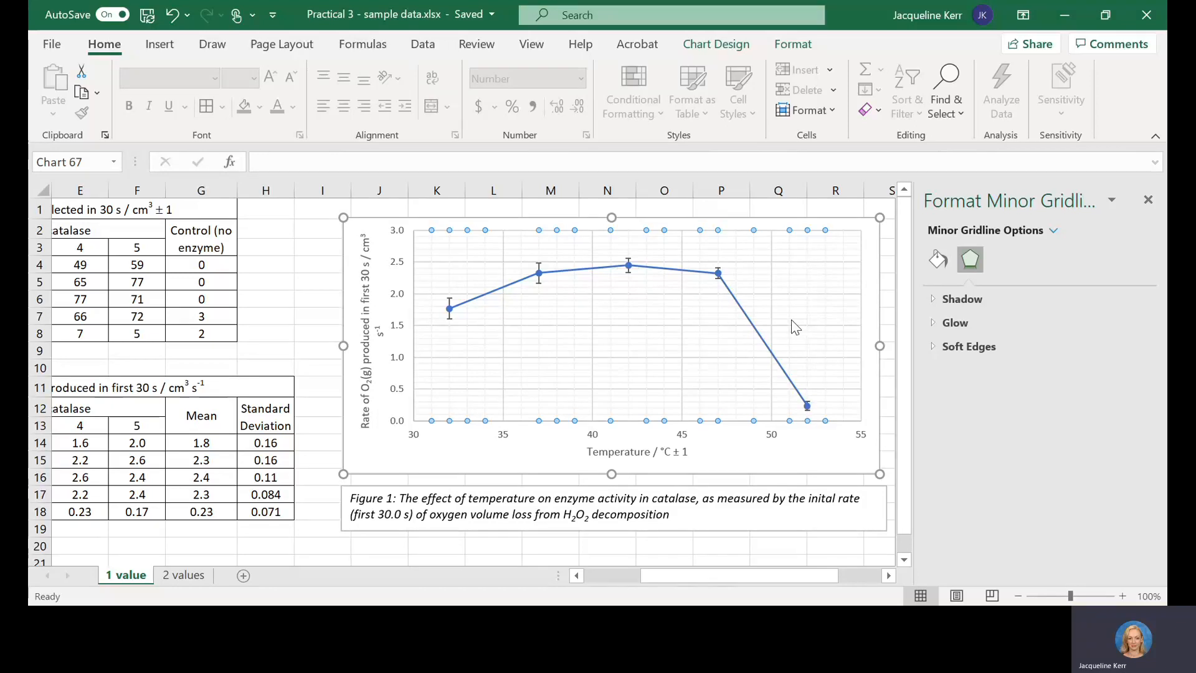
left_click(742, 467)
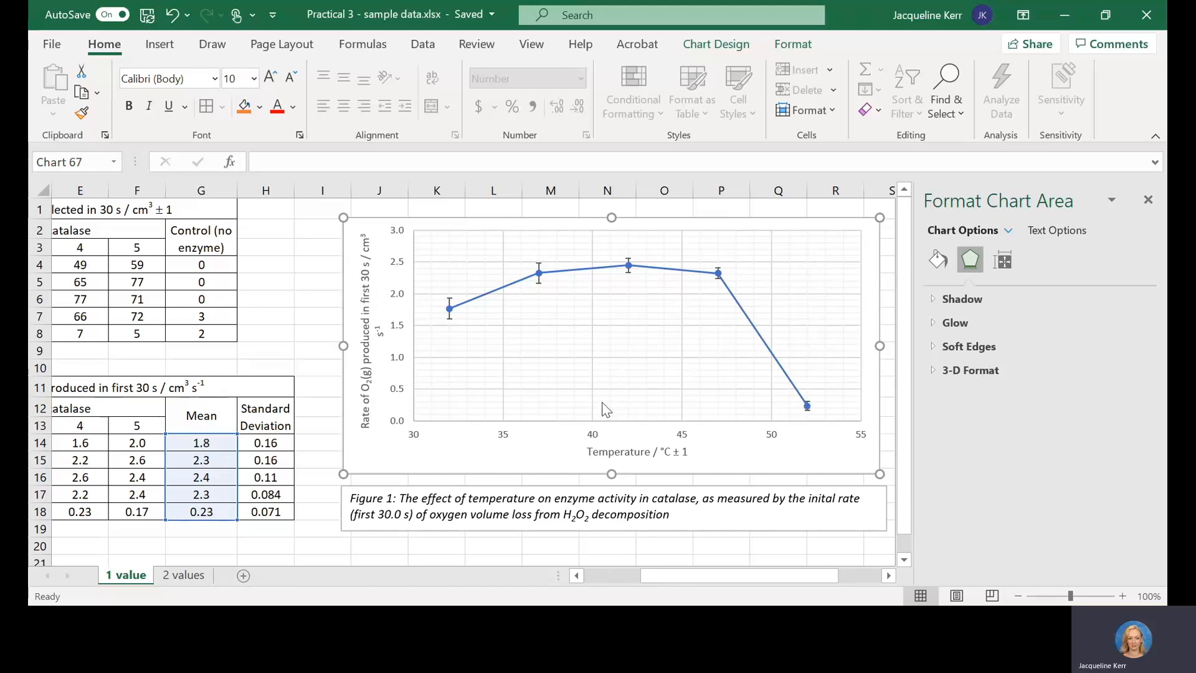
left_click_drag(658, 576, 627, 575)
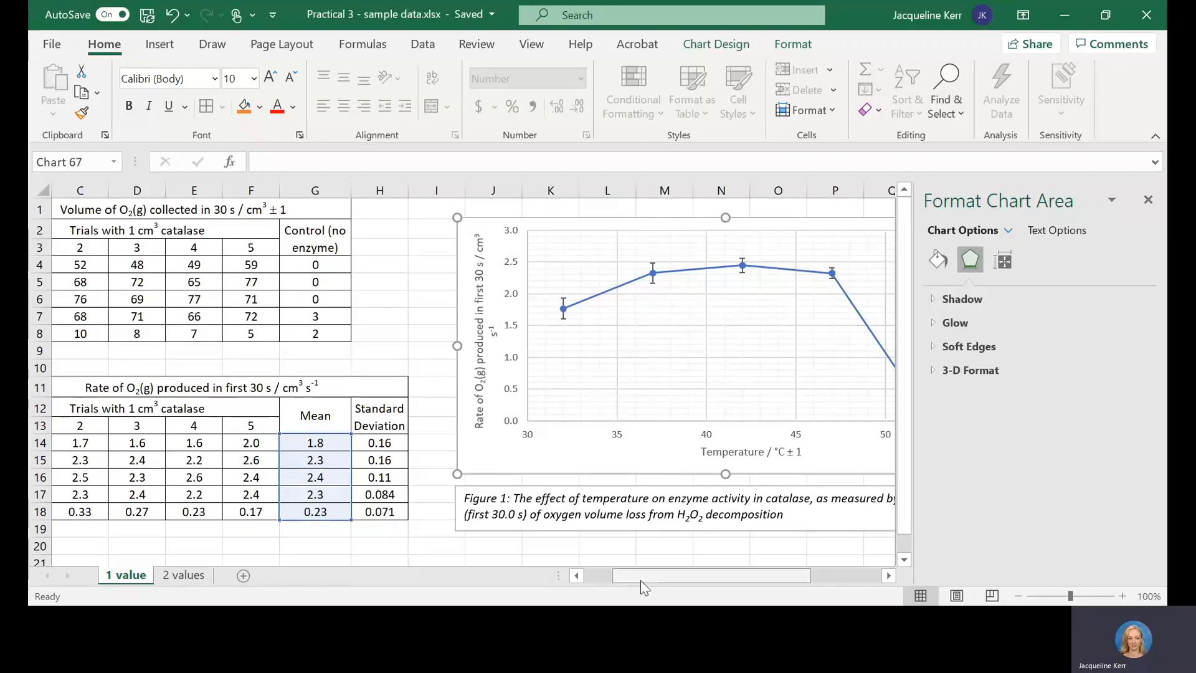
left_click_drag(633, 578, 672, 587)
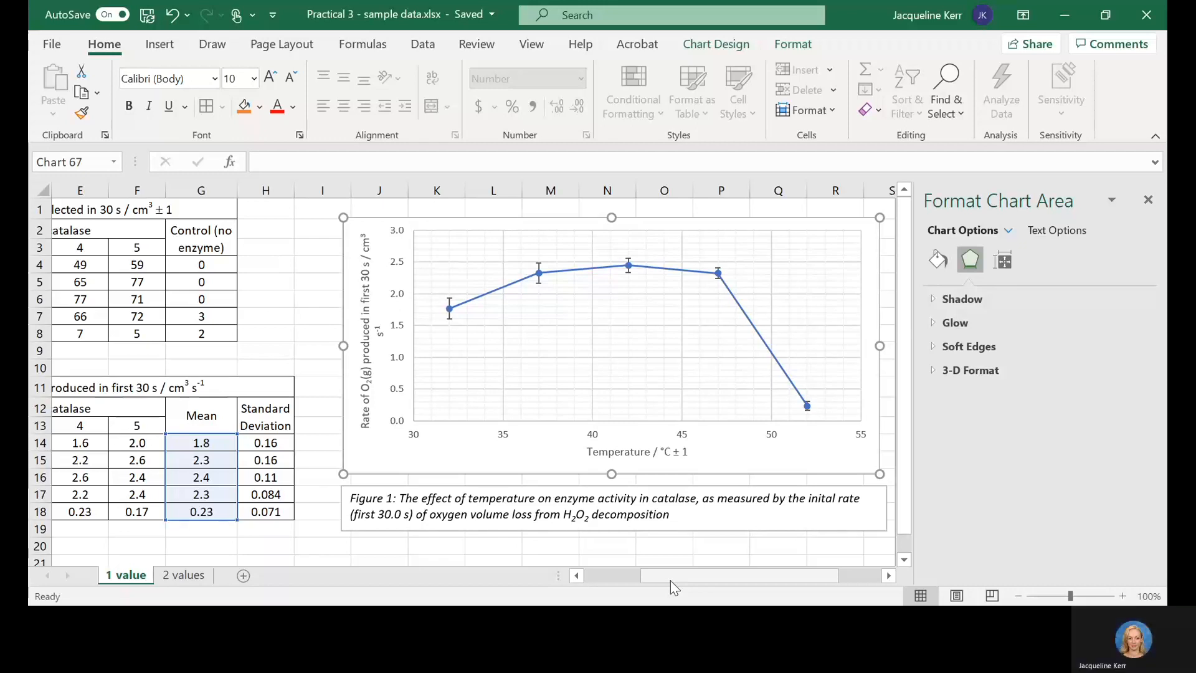
Step: Switch to the 2 values sheet, go to its raw mass table and close the Format Shape pane
left_click(181, 581)
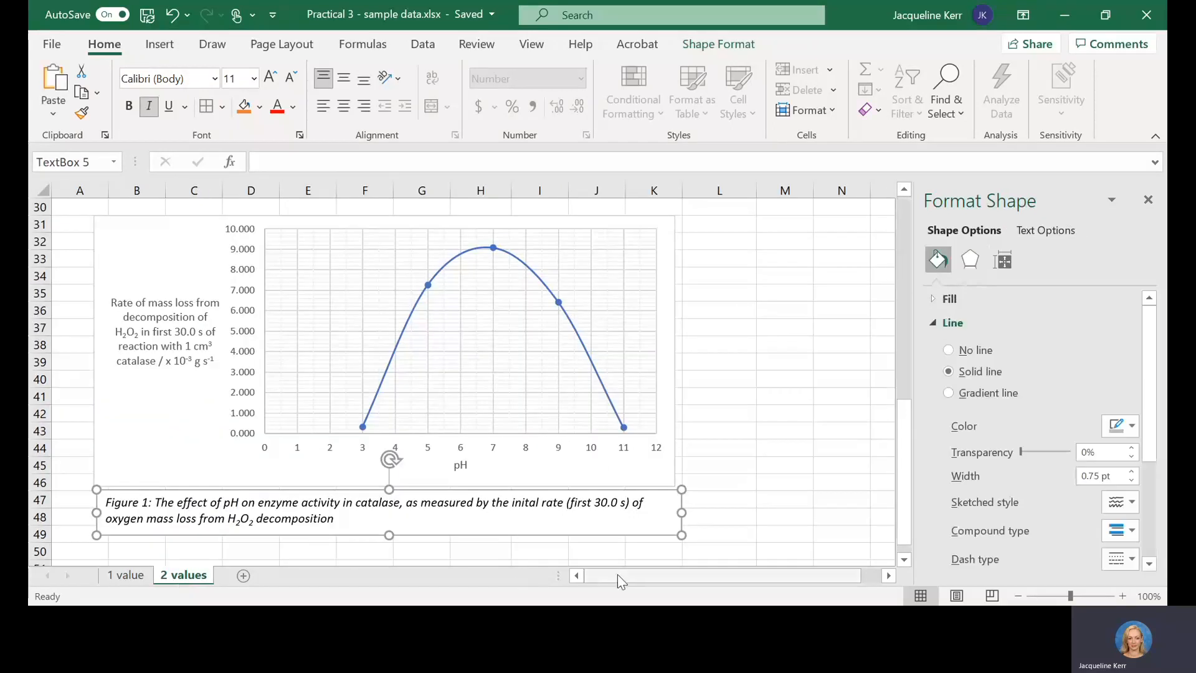
left_click(908, 263)
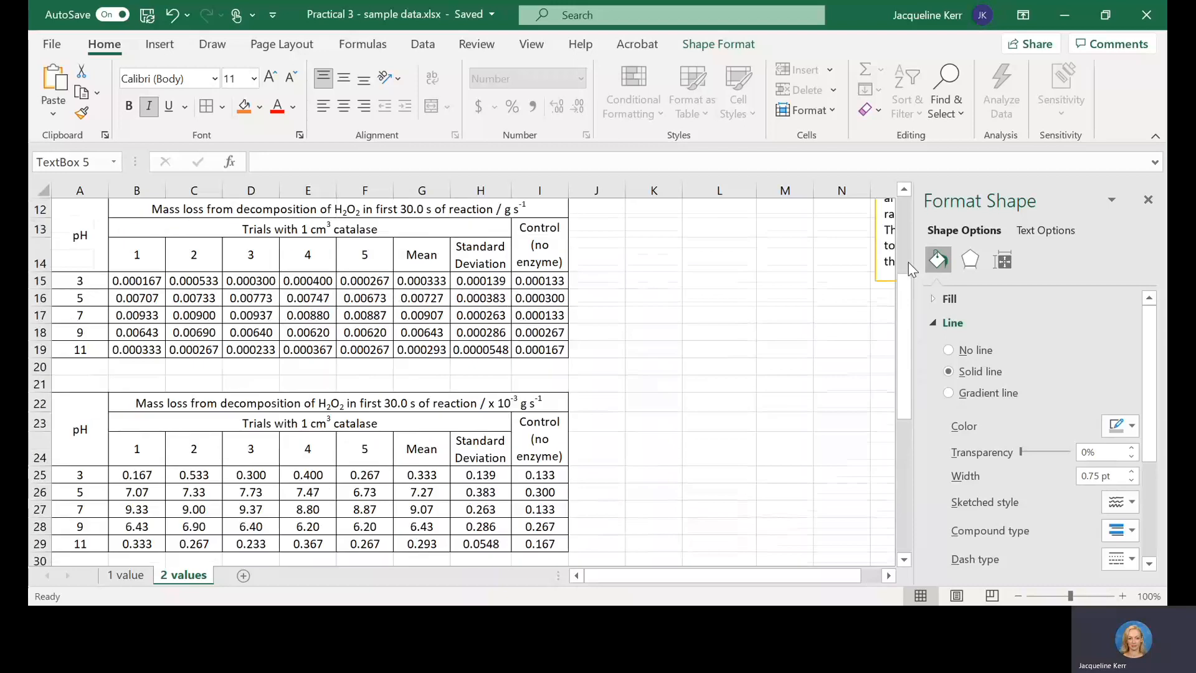
left_click(908, 233)
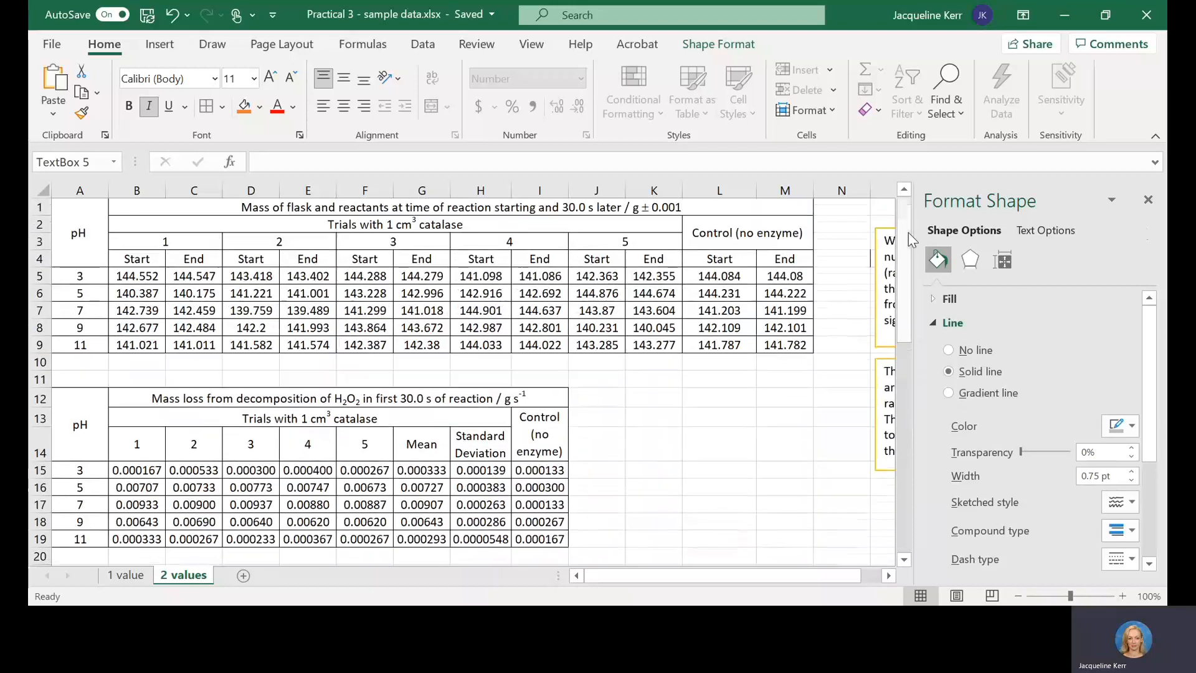
left_click(1148, 199)
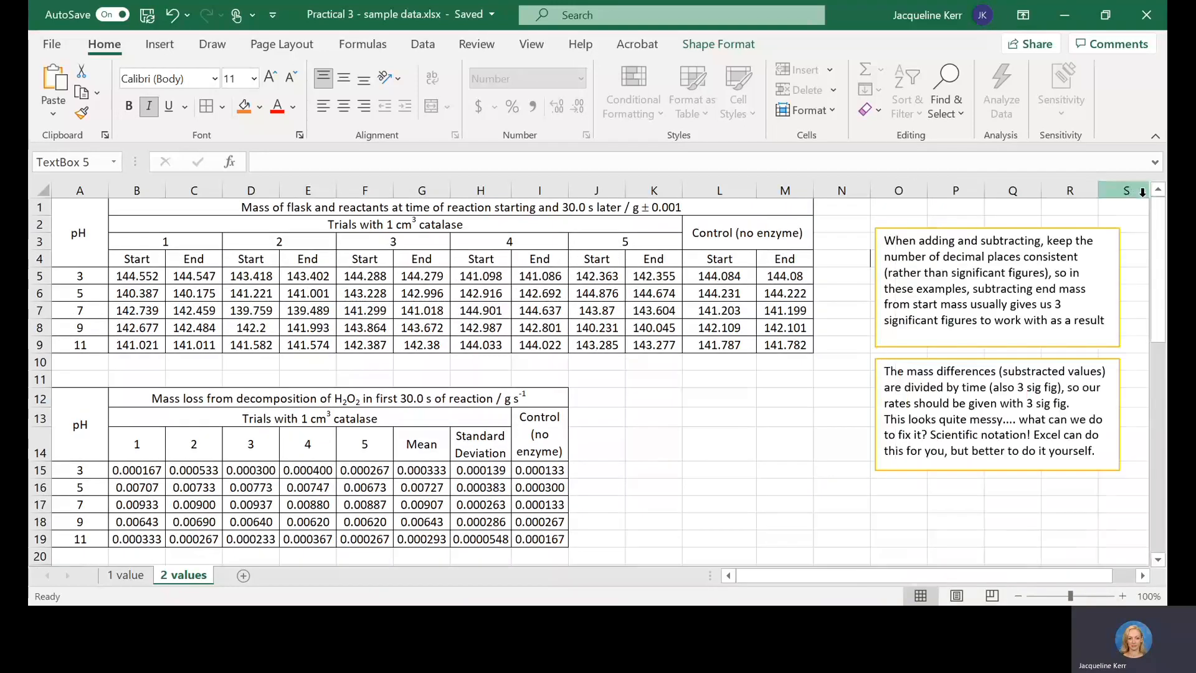
Step: Examine the raw mass table's pH column, the start and end masses of trial 1, and the units and uncertainty in its title
left_click(238, 246)
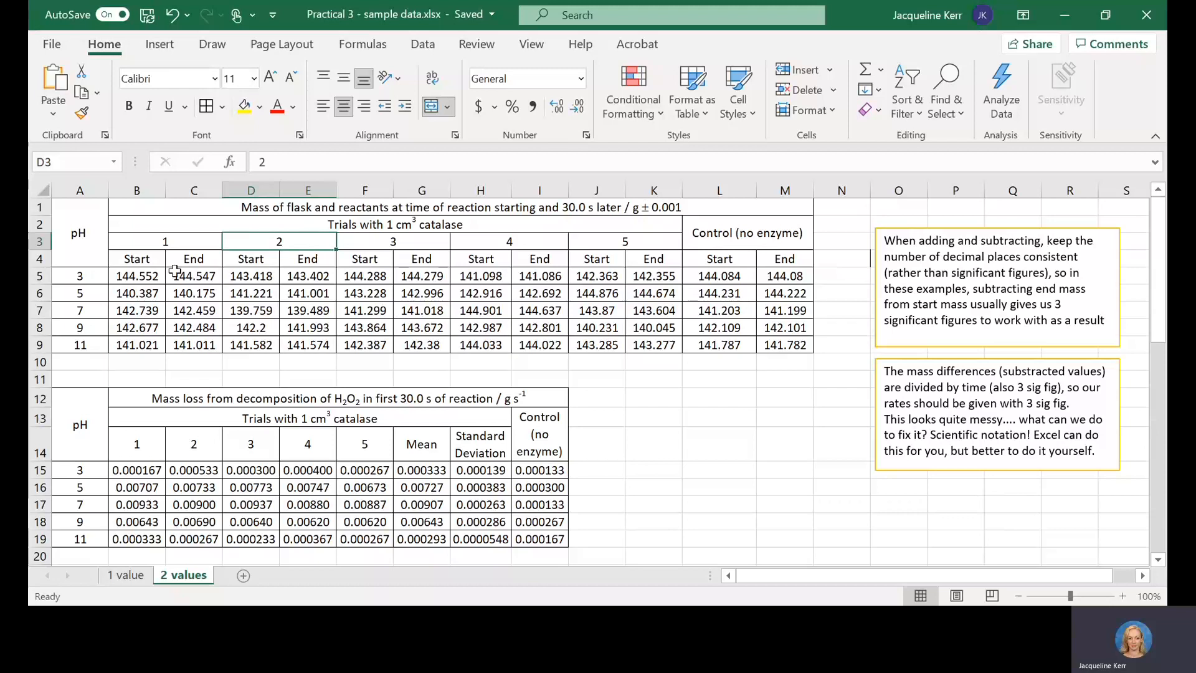
left_click(88, 241)
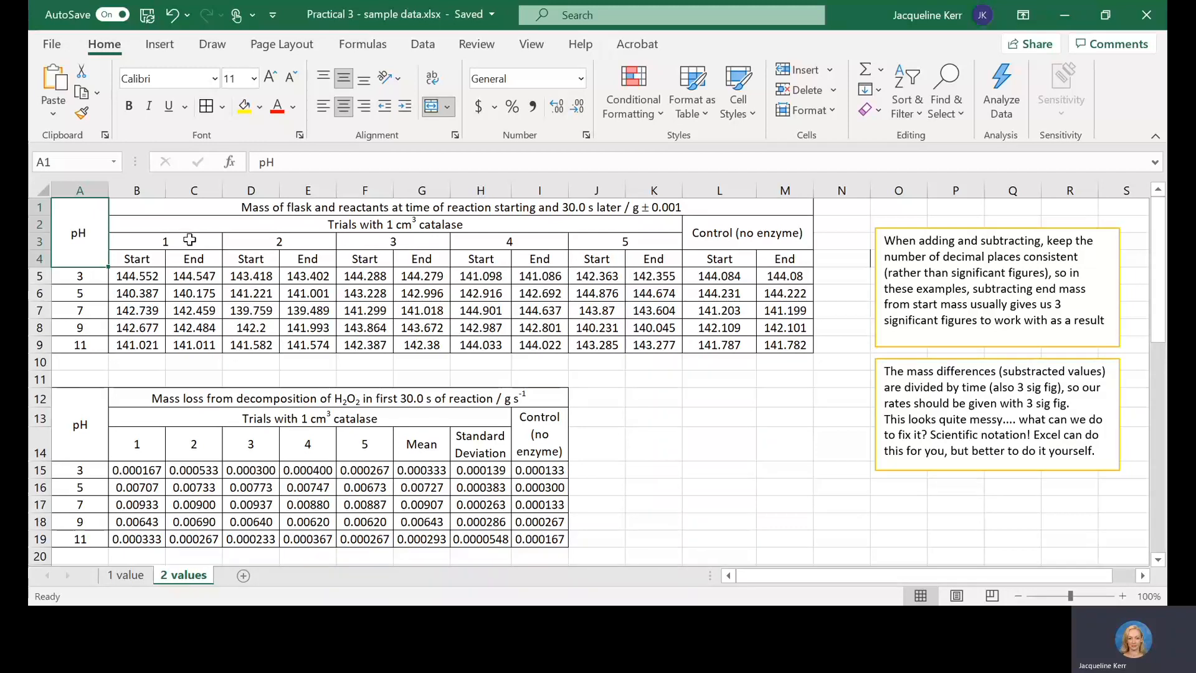
left_click(126, 278)
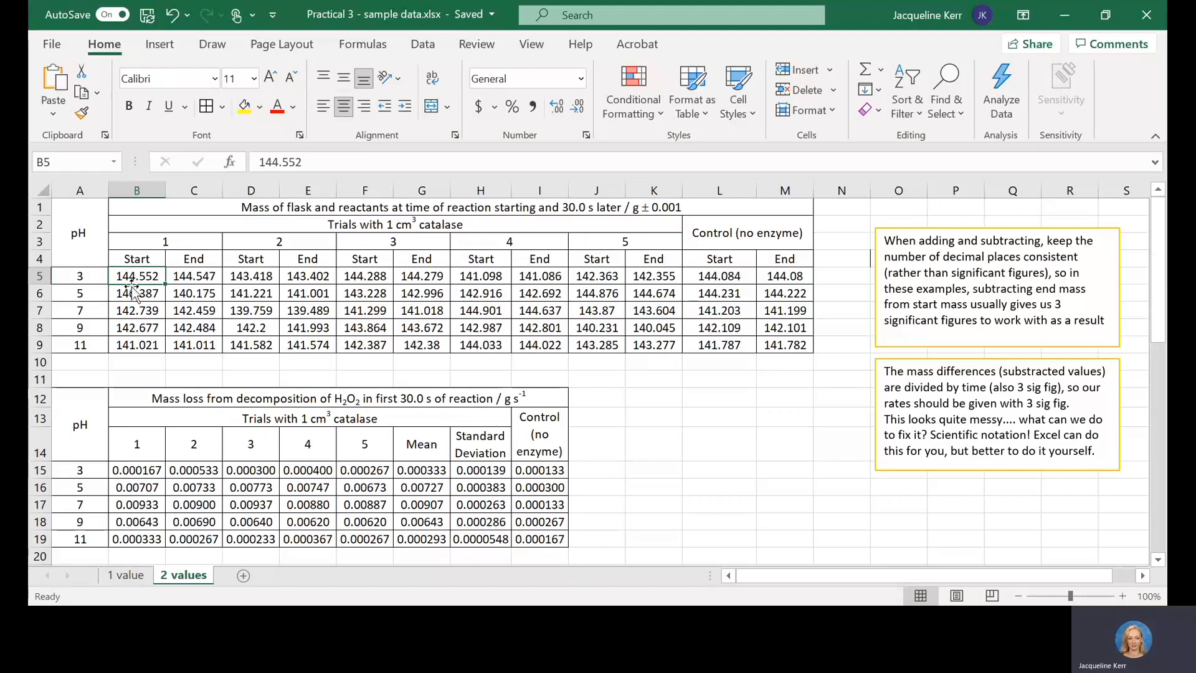
left_click(193, 275)
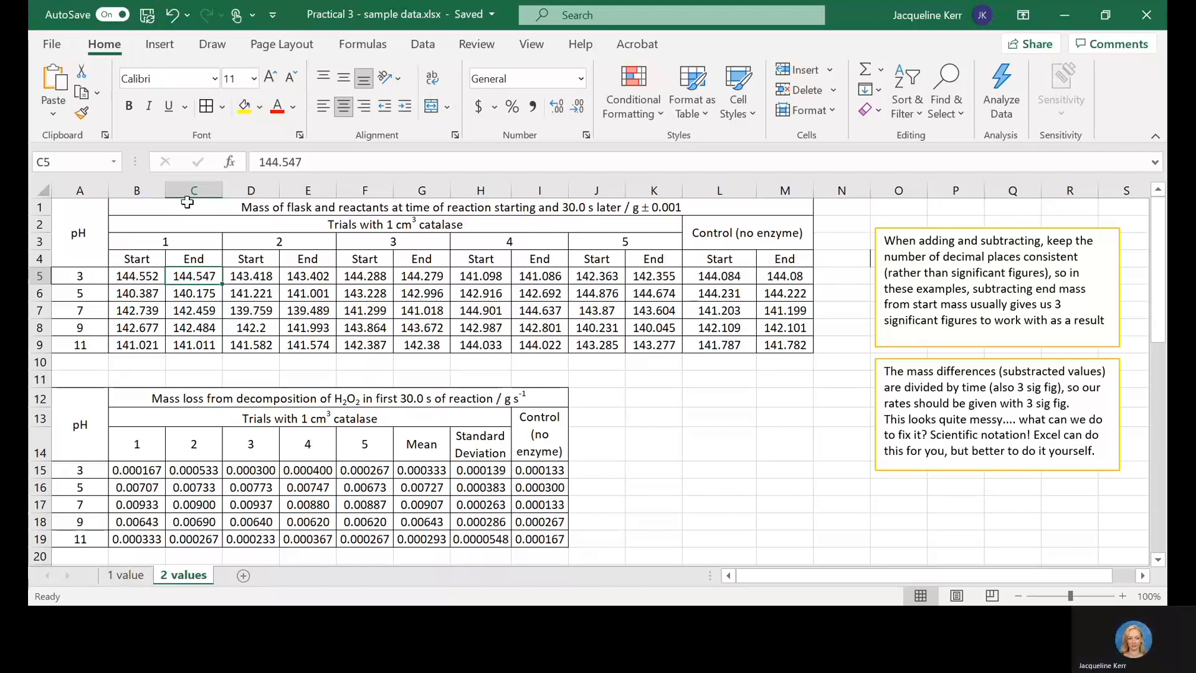
left_click(139, 209)
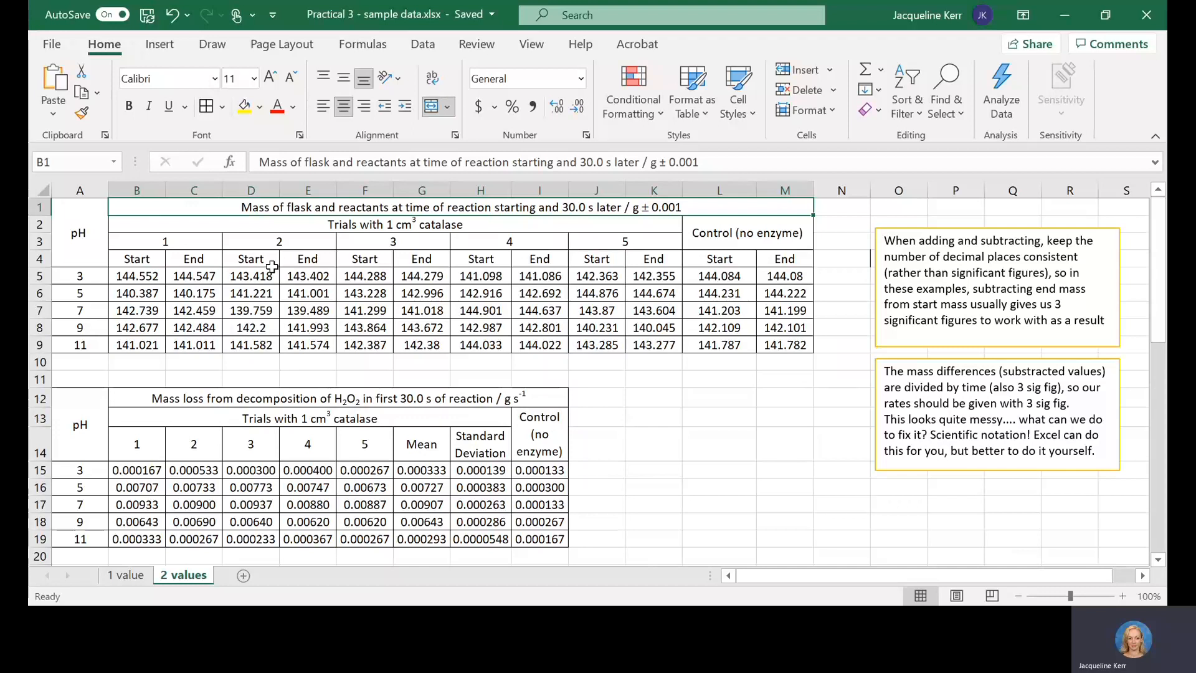
left_click(535, 161)
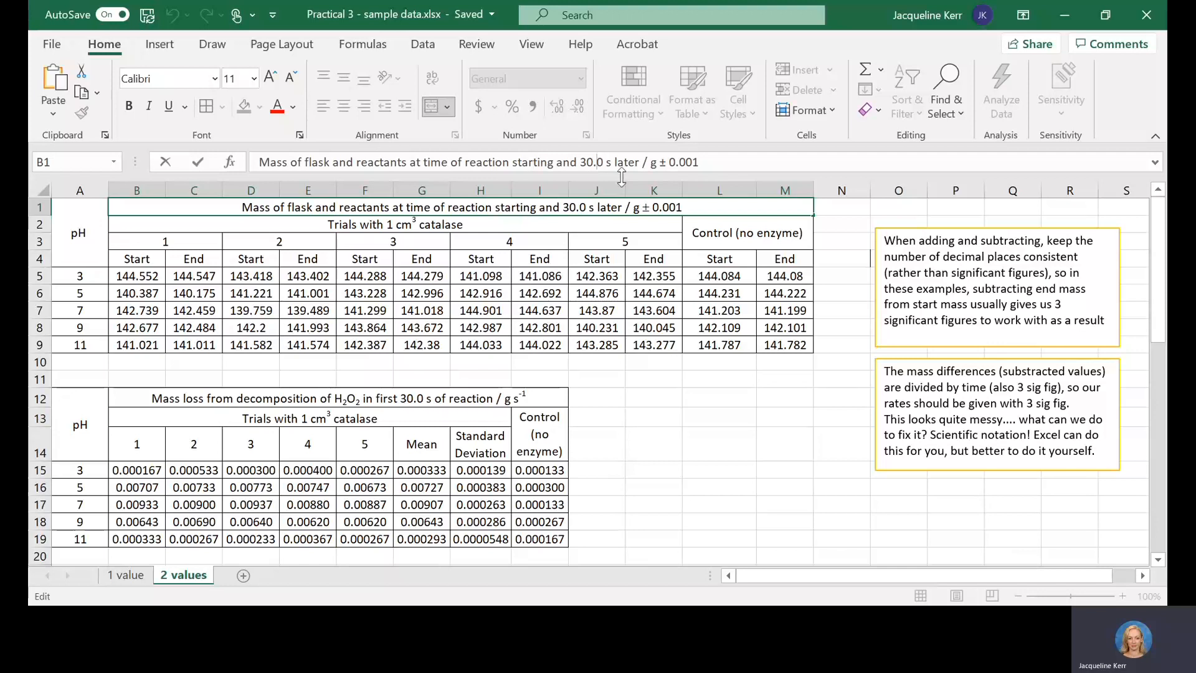
left_click(659, 163)
left_click(667, 164)
left_click(710, 162)
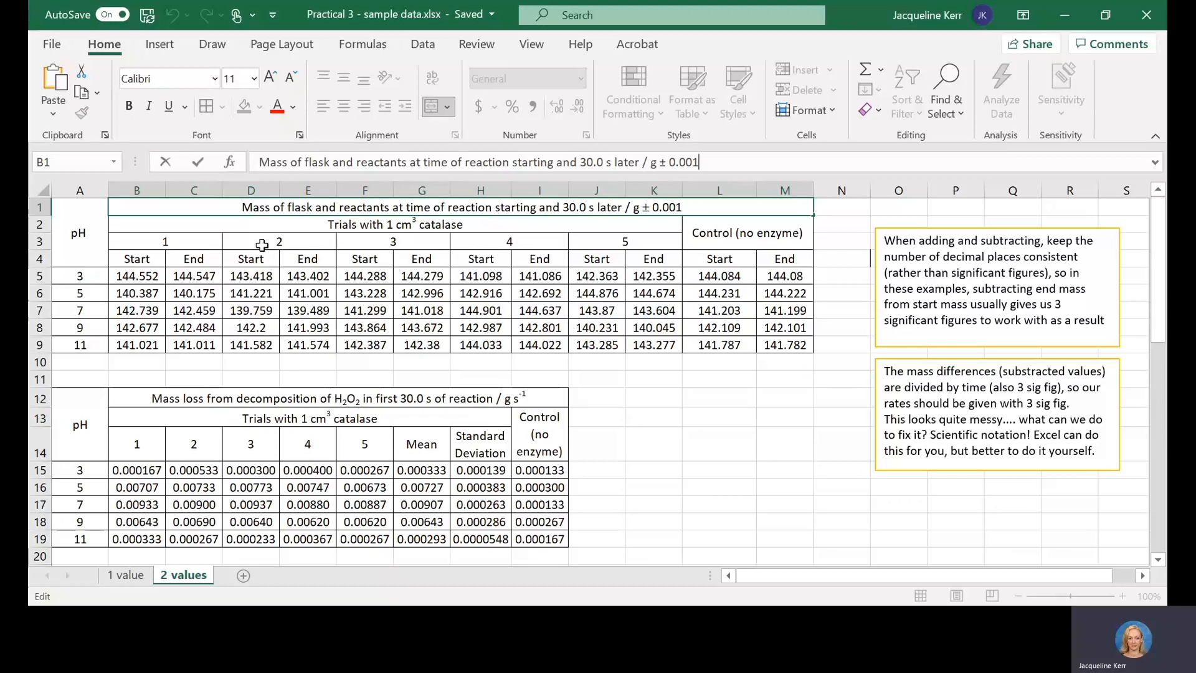
Step: Review the catalase trial and control headings and compare the paired start and end masses for pH 3, trial 1
left_click(240, 227)
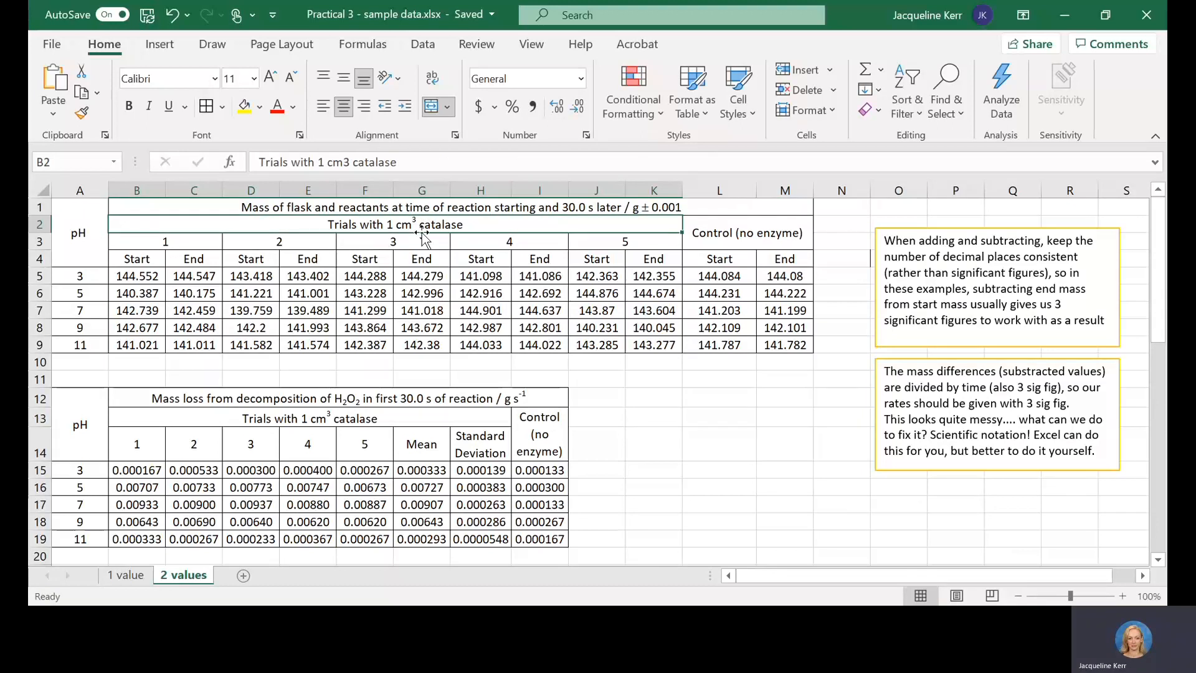
left_click(708, 234)
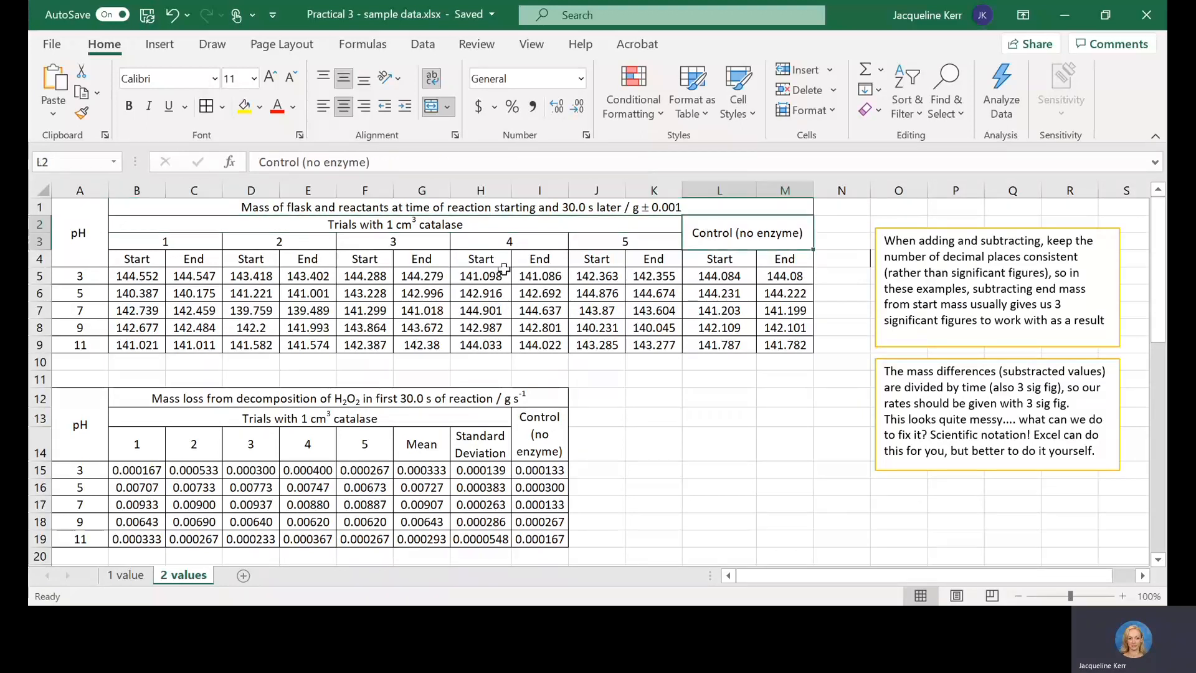
left_click(141, 274)
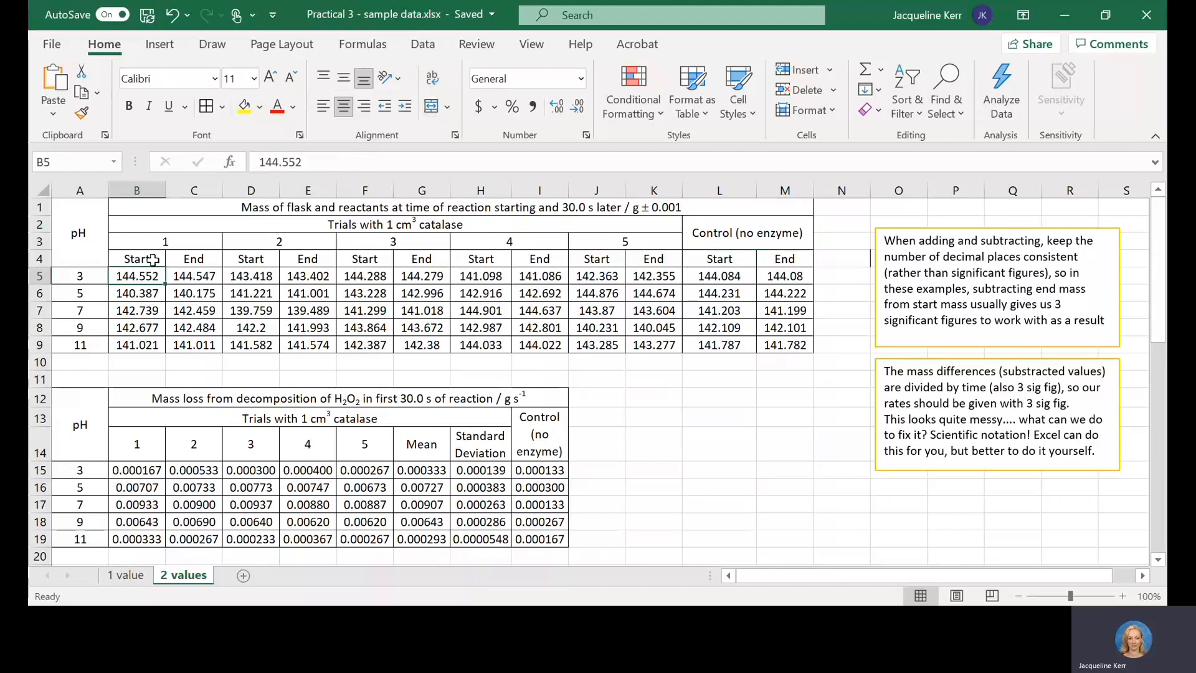
left_click(216, 276)
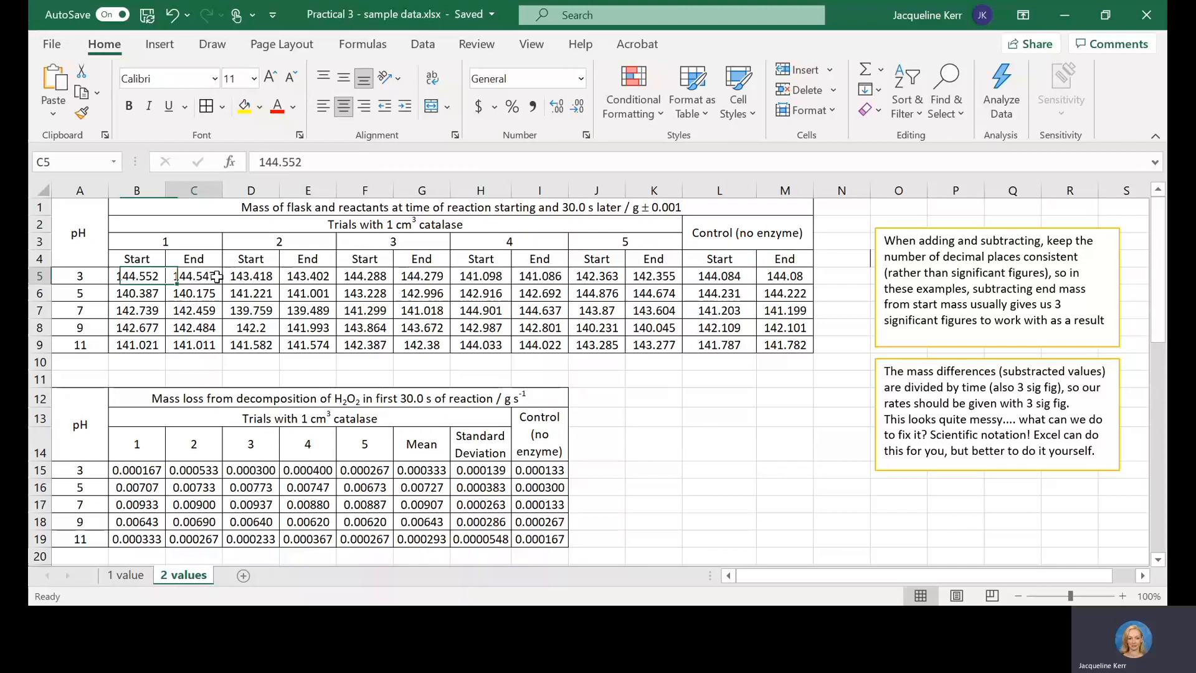
left_click(149, 276)
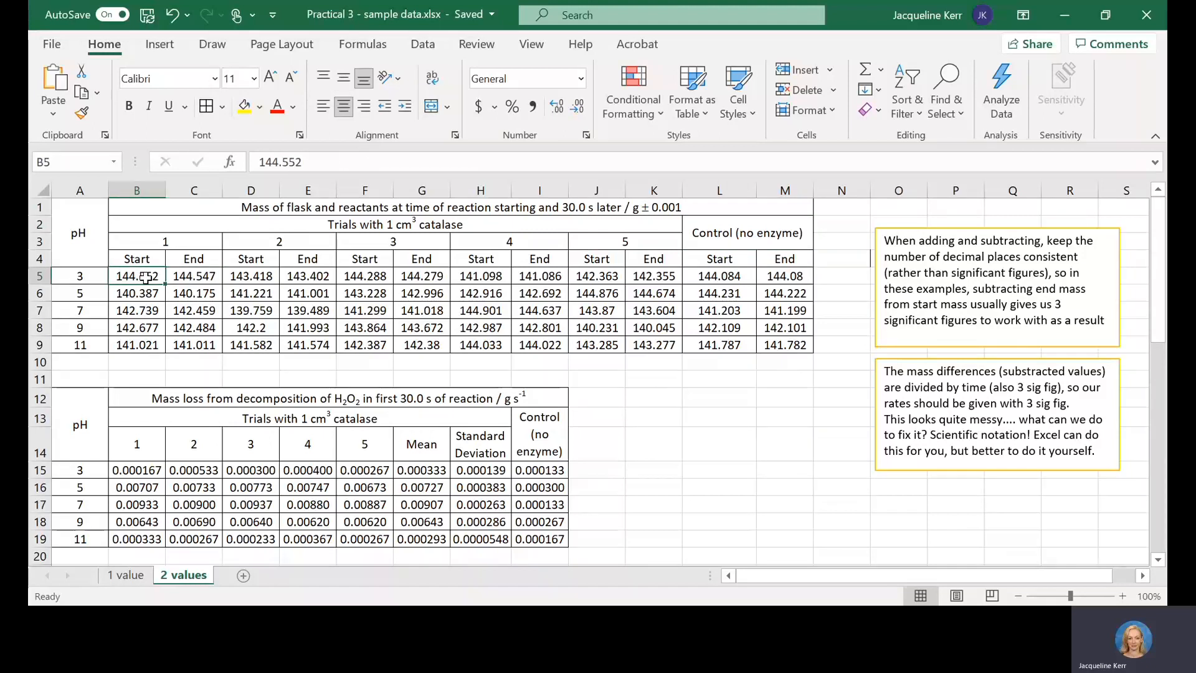
left_click(275, 208)
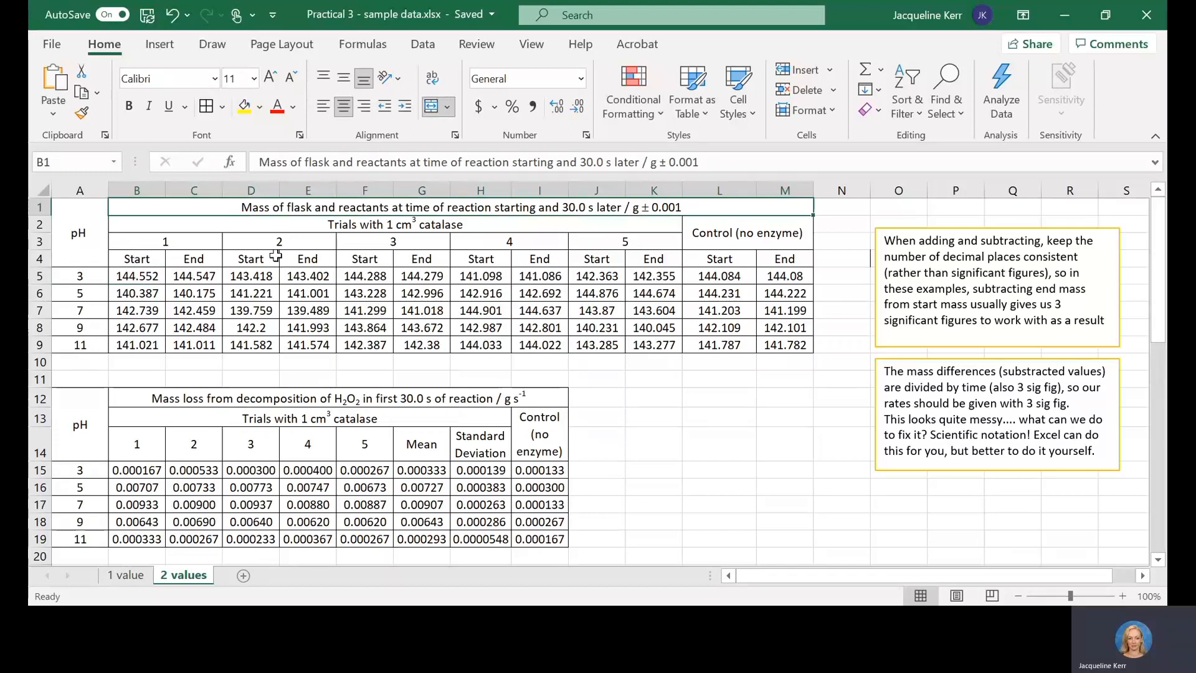
Step: Check how the rate for pH 3, trial 1 is calculated from its two masses, and review the rate table's title and units
left_click(152, 272)
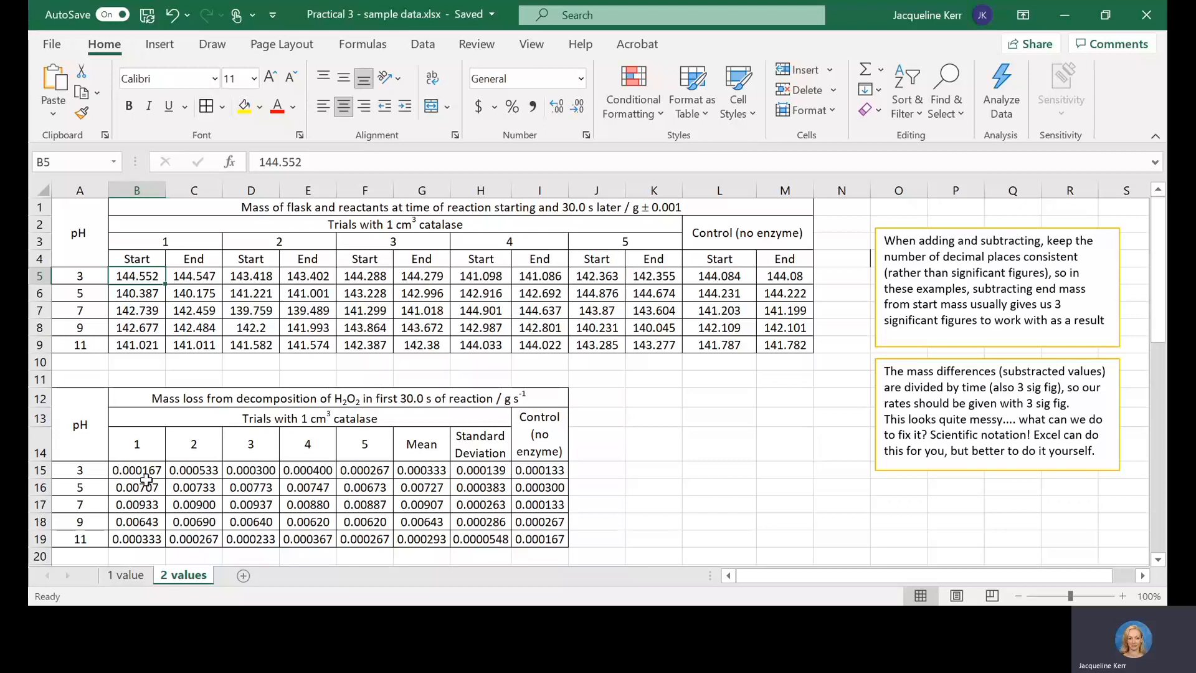
left_click(136, 471)
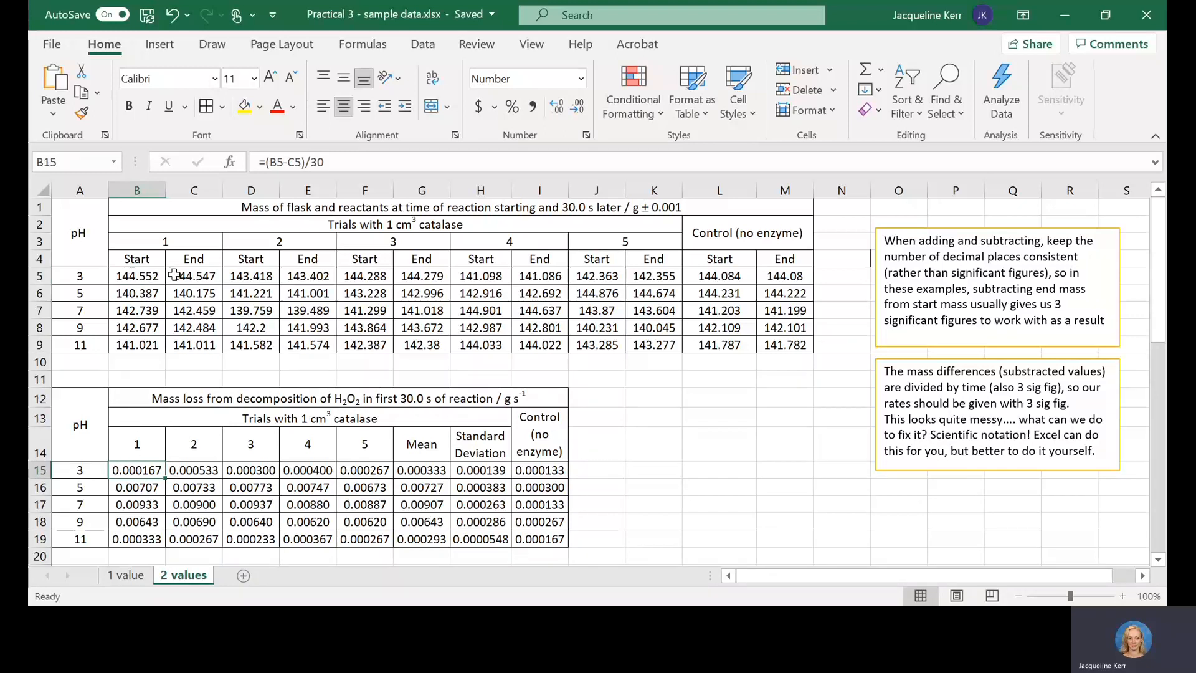
left_click(155, 276)
key("Right")
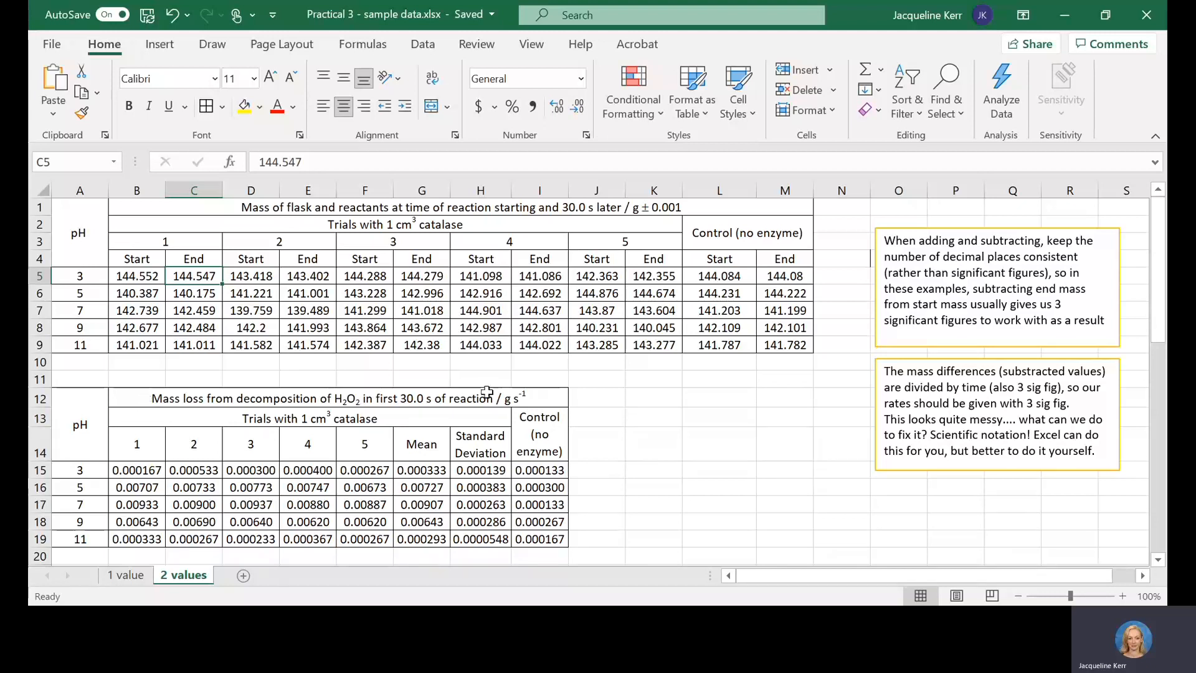
left_click(528, 399)
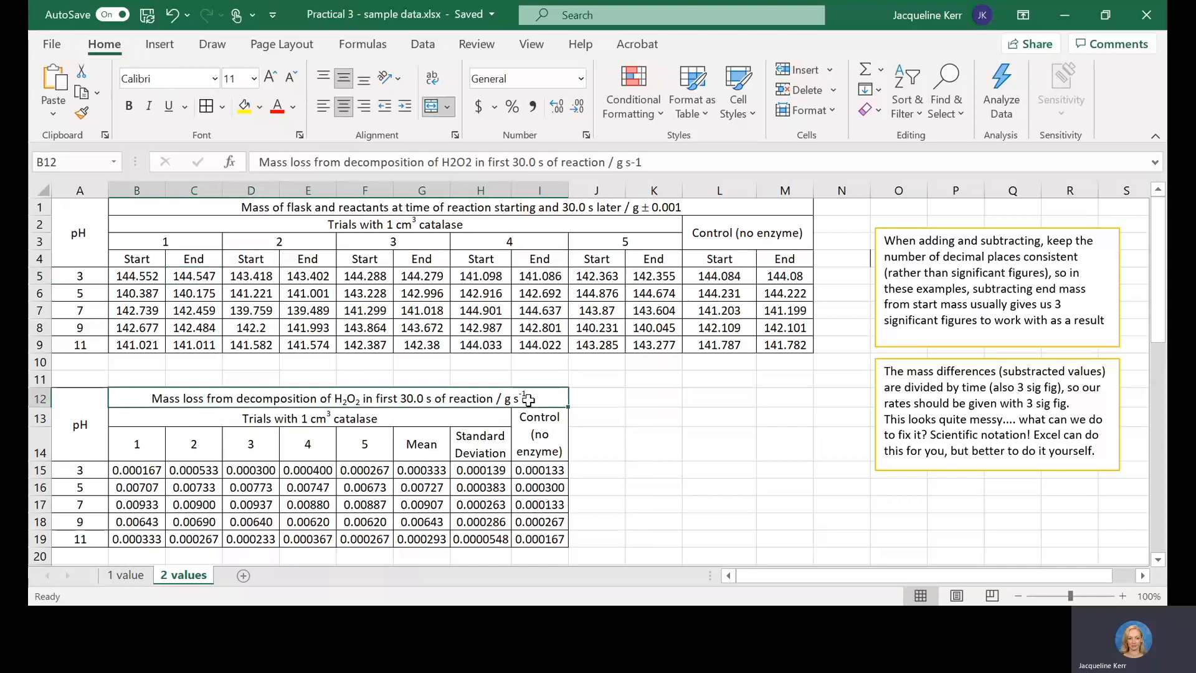
left_click(636, 162)
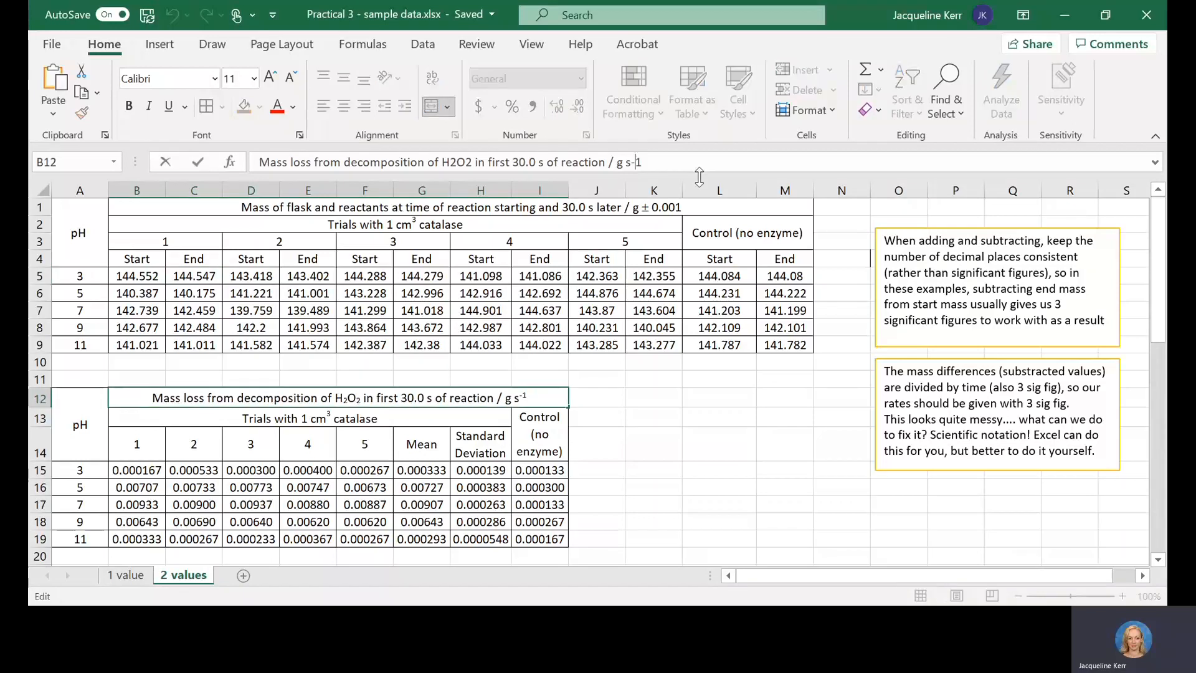
left_click(449, 421)
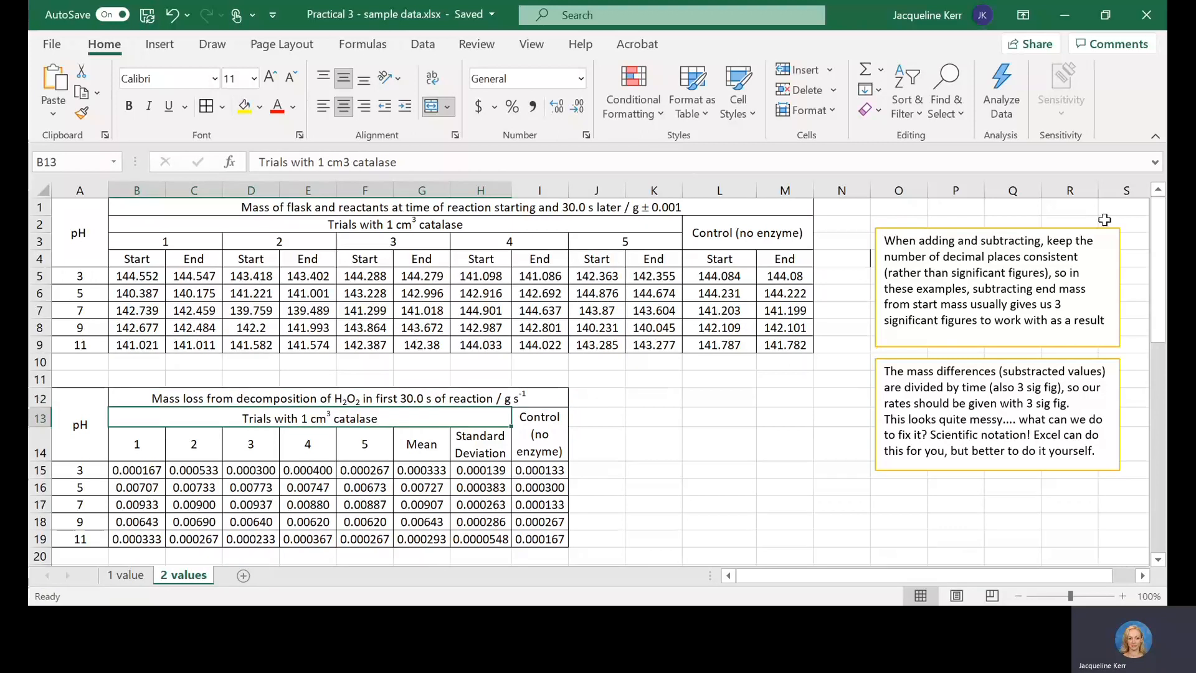
Step: Read the note on consistent decimal places and check it against the start and end masses in B5 and C5
left_click(939, 265)
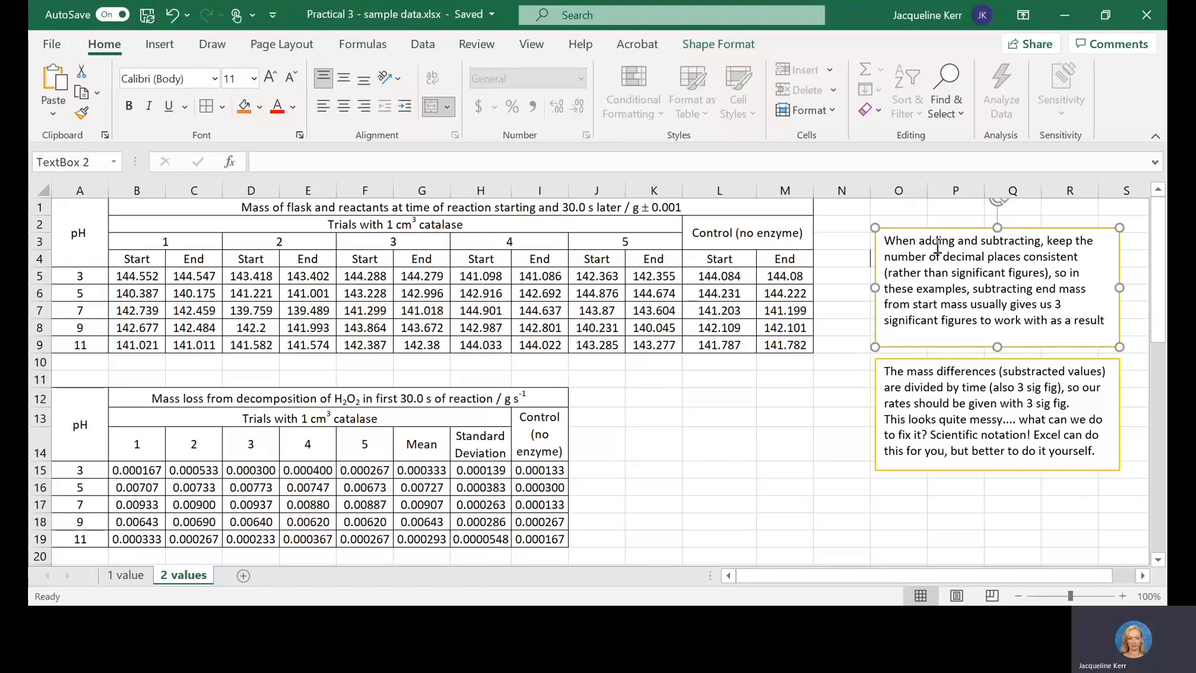
left_click(130, 276)
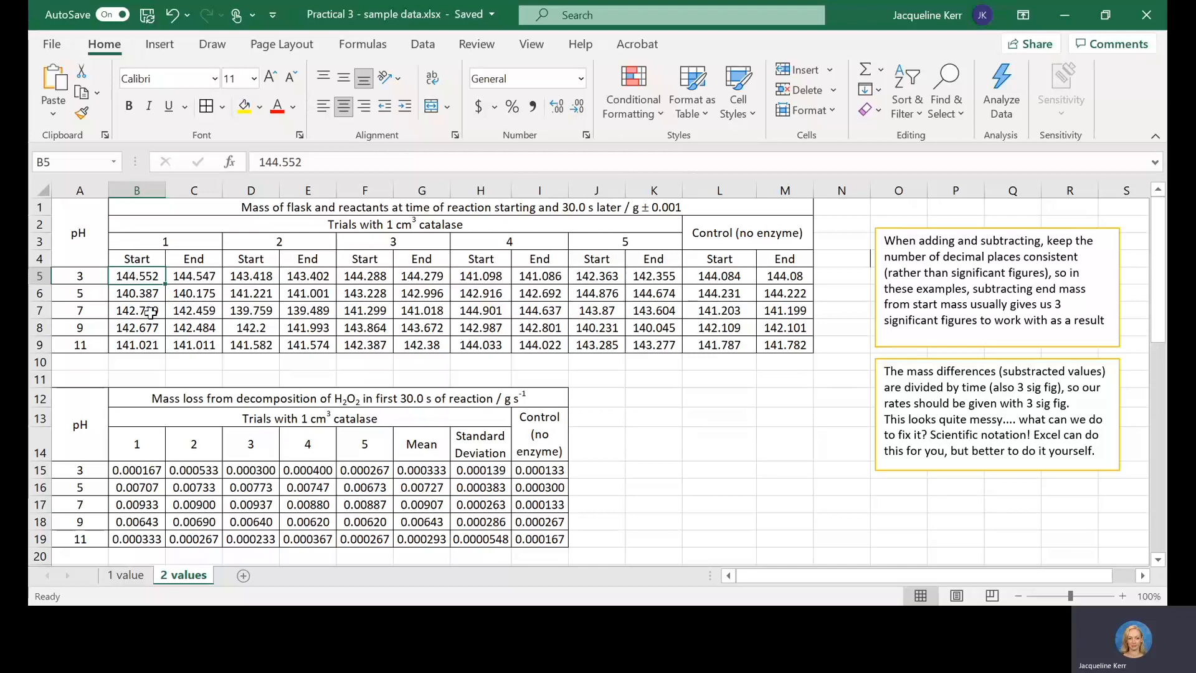
left_click(200, 279)
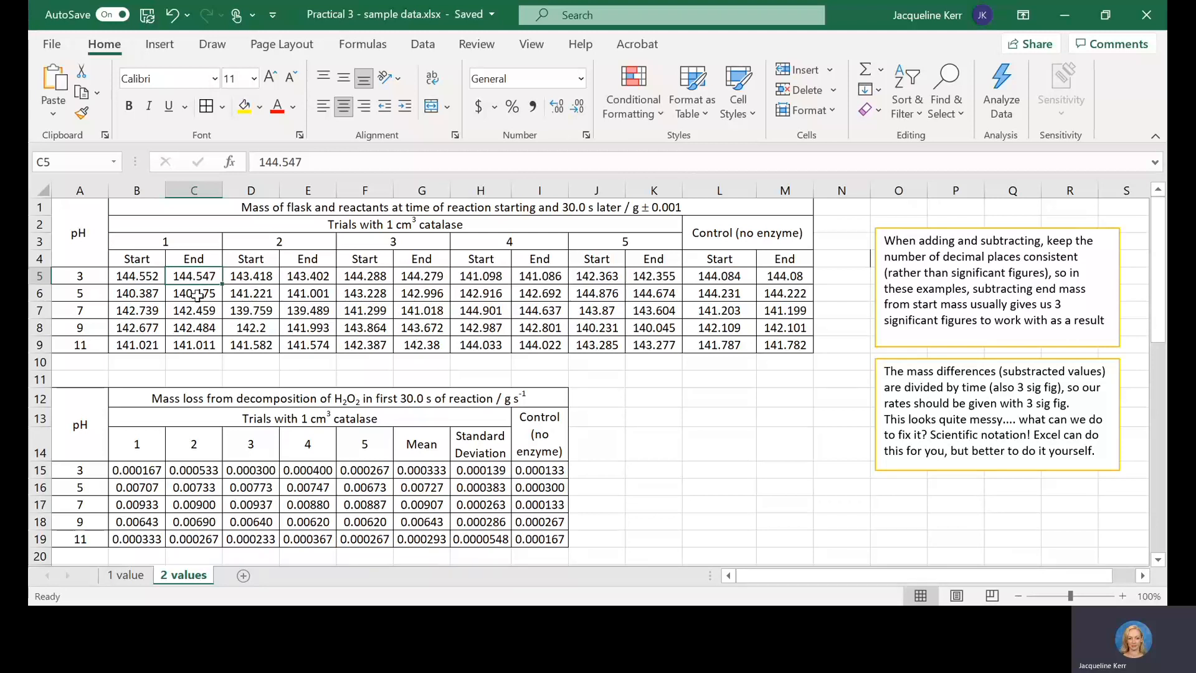
left_click(129, 276)
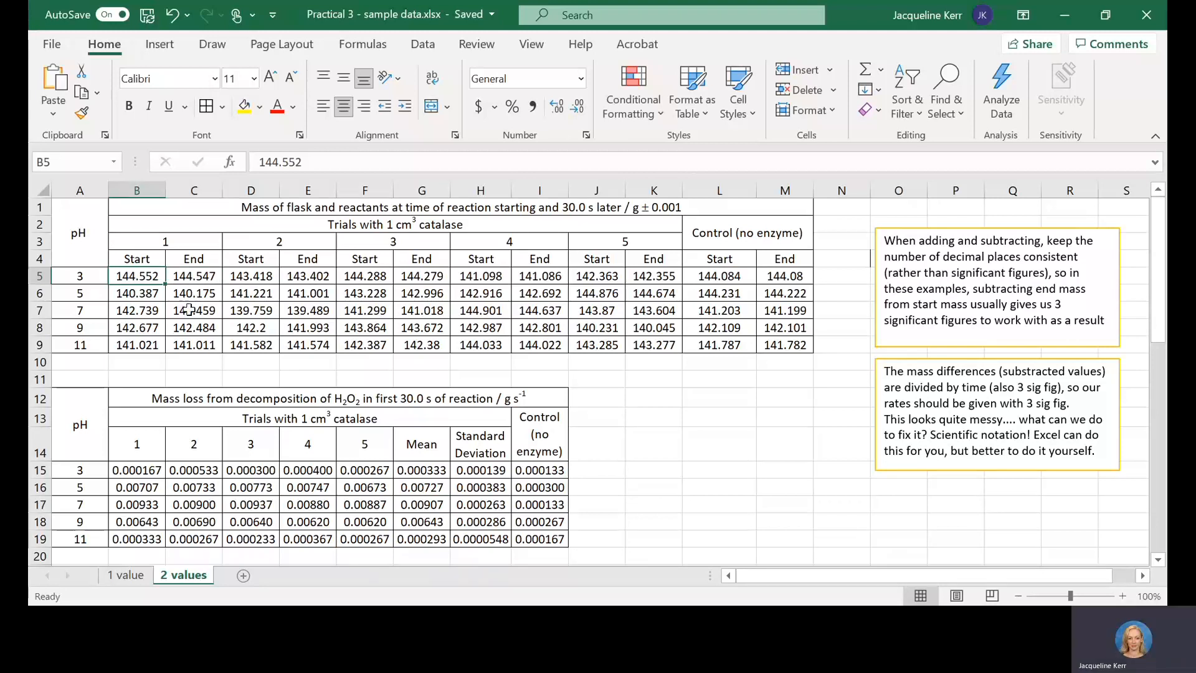
key("Right")
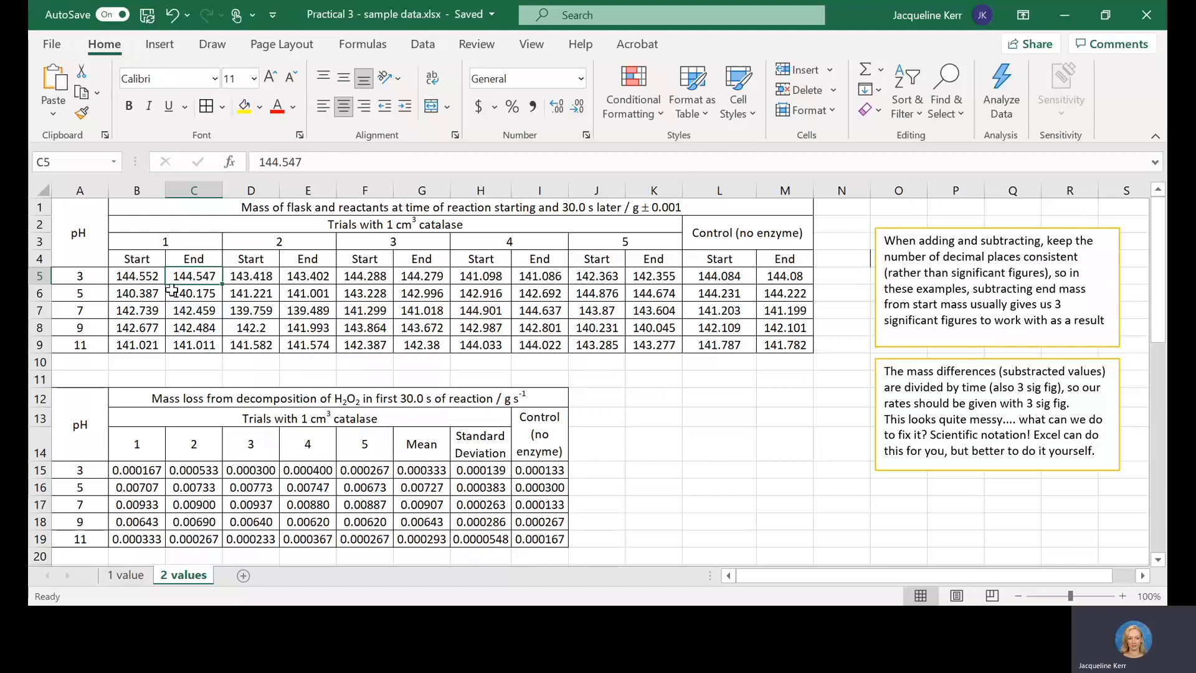
left_click(128, 275)
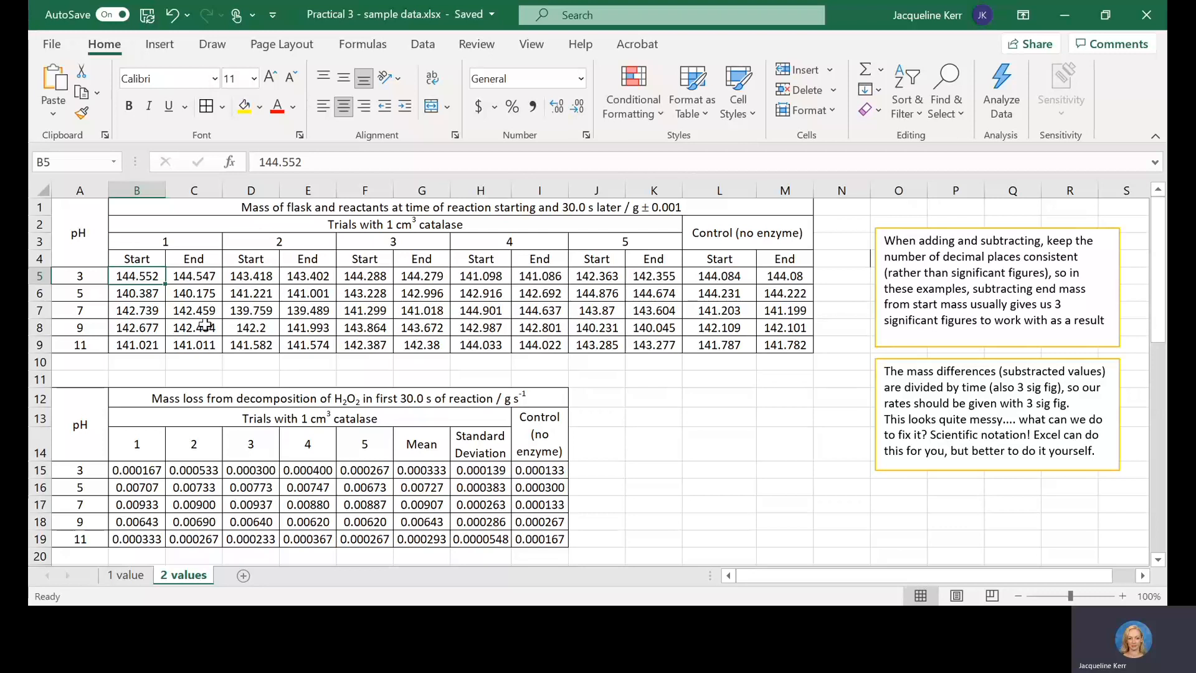
left_click(210, 275)
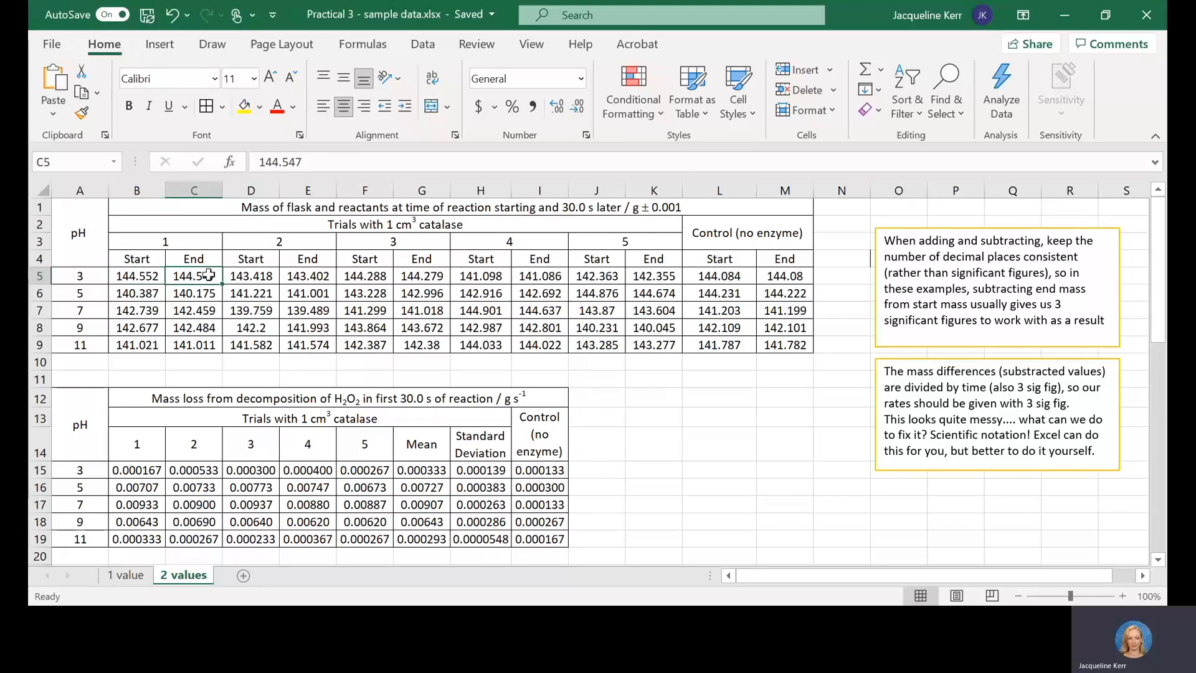
Step: Check the decimal places of the trial 1 end mass at pH 7 and the start and end masses at pH 3
left_click(205, 309)
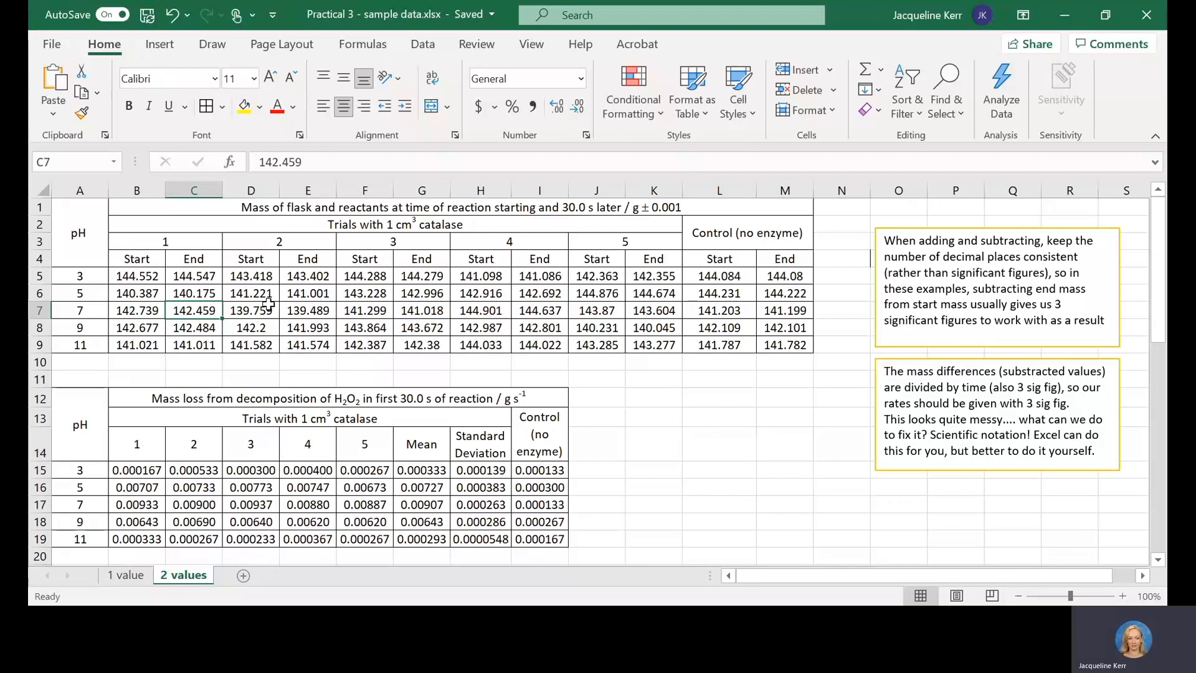
left_click(153, 271)
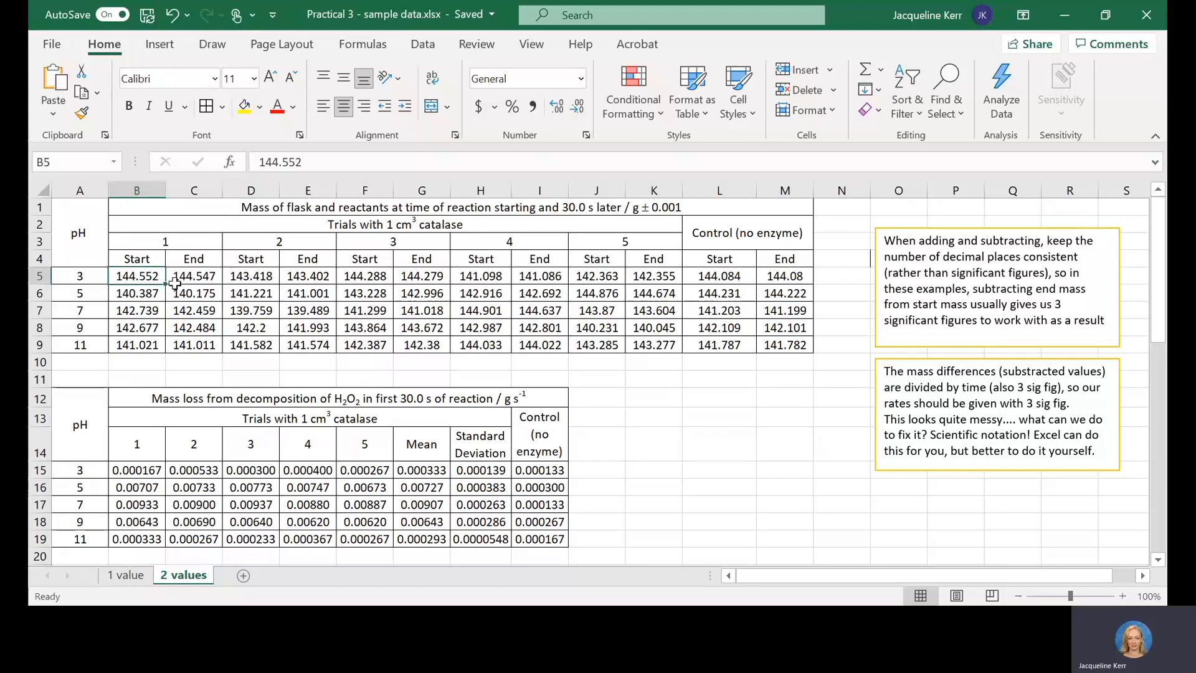
left_click(208, 282)
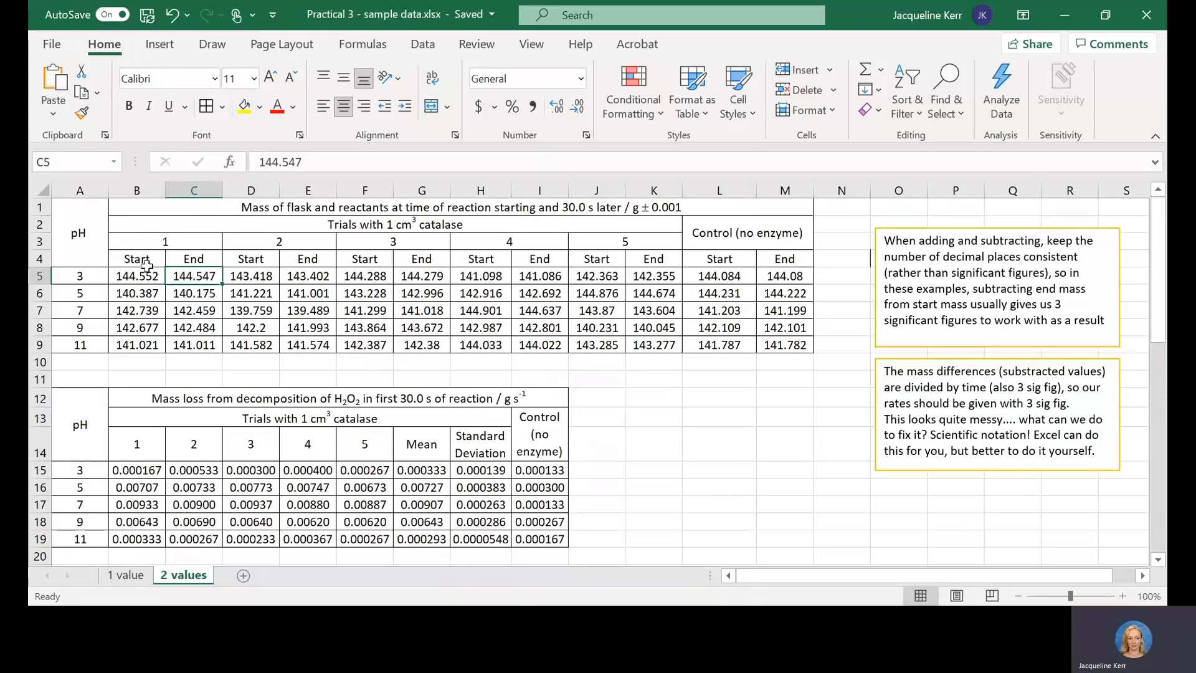
Step: Inspect the rate formula in B15 for pH 3, trial 1, and trace its mass subtraction to the source cells
left_click(127, 465)
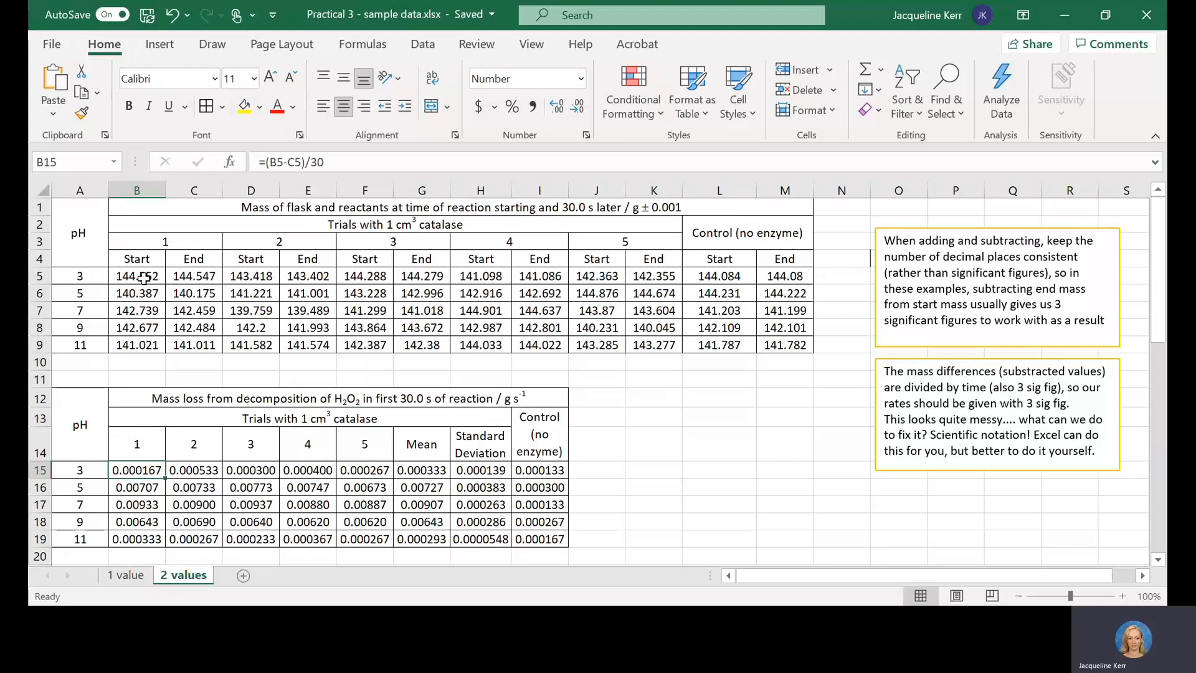
left_click(287, 161)
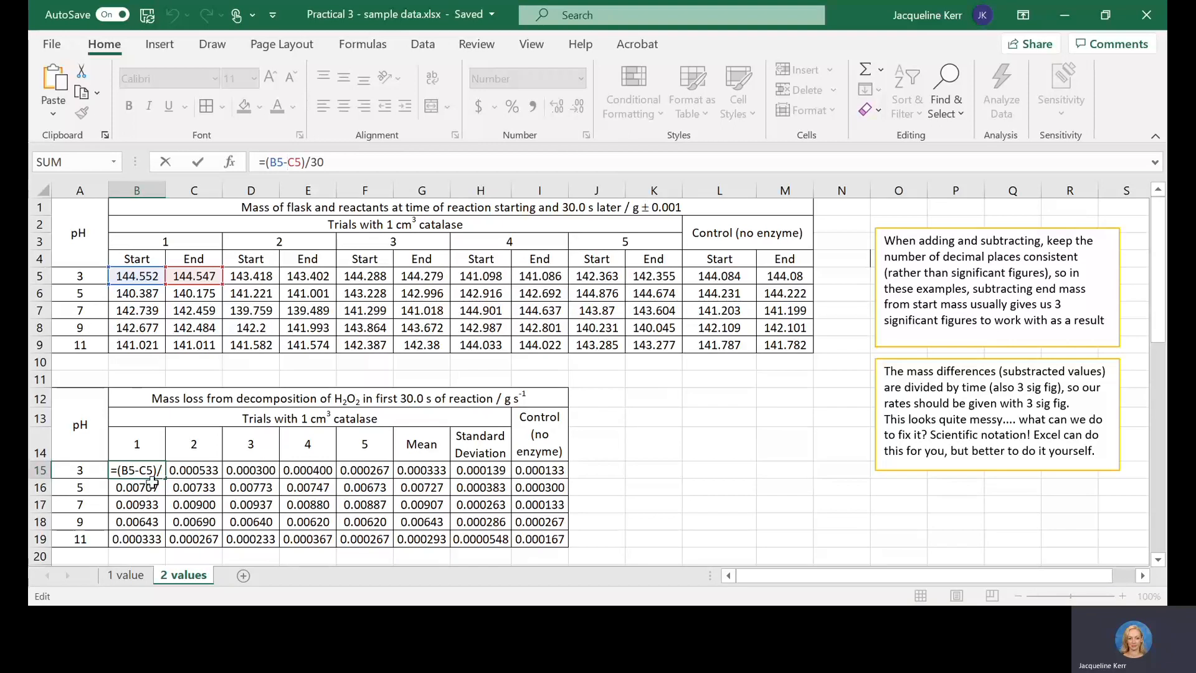
left_click(284, 162)
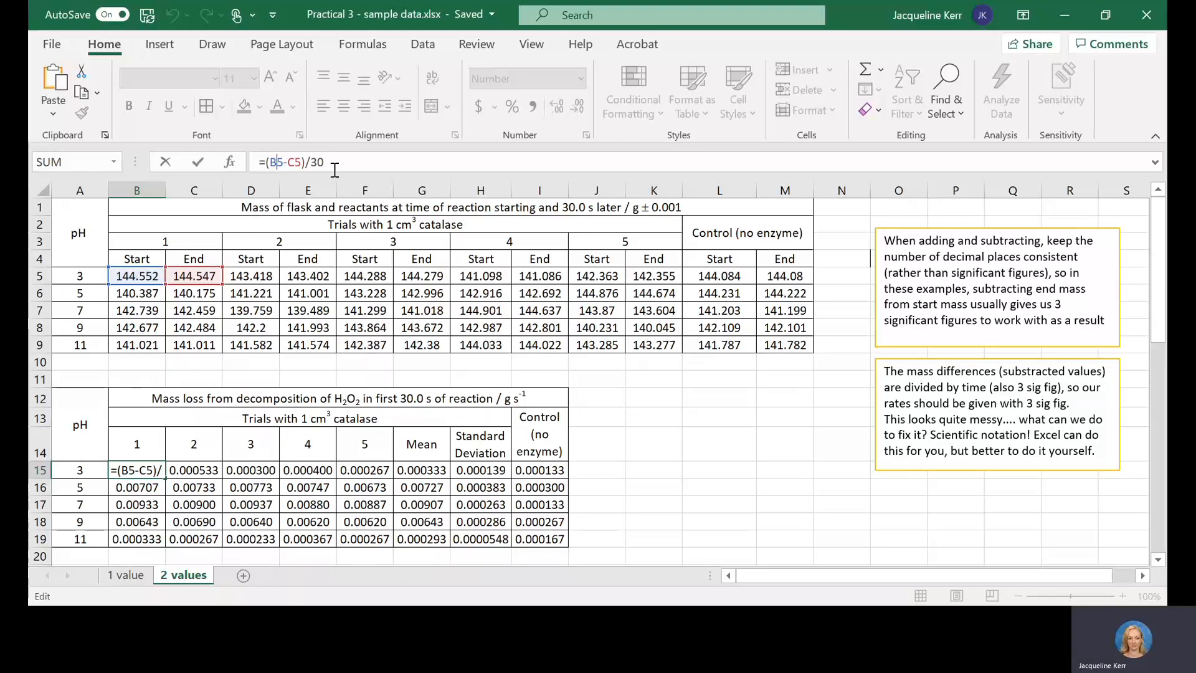
Step: Examine the mass subtraction and the division by 30 in B15's rate formula, and close the formula without altering it
left_click(283, 165)
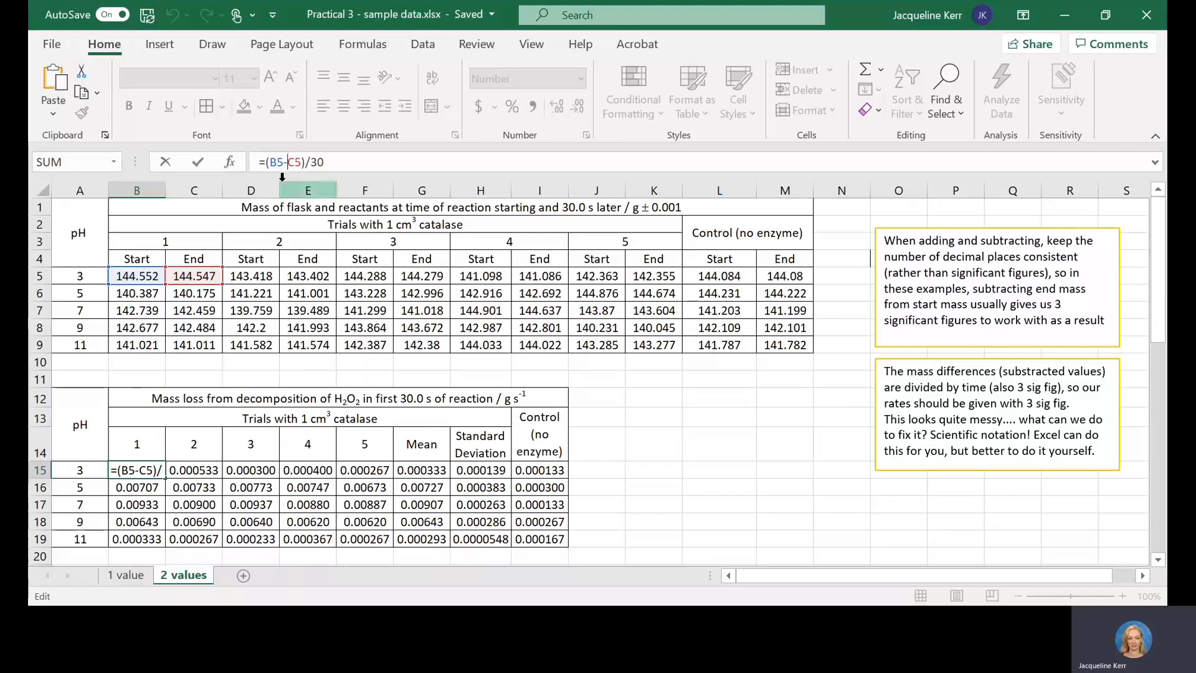
left_click(306, 162)
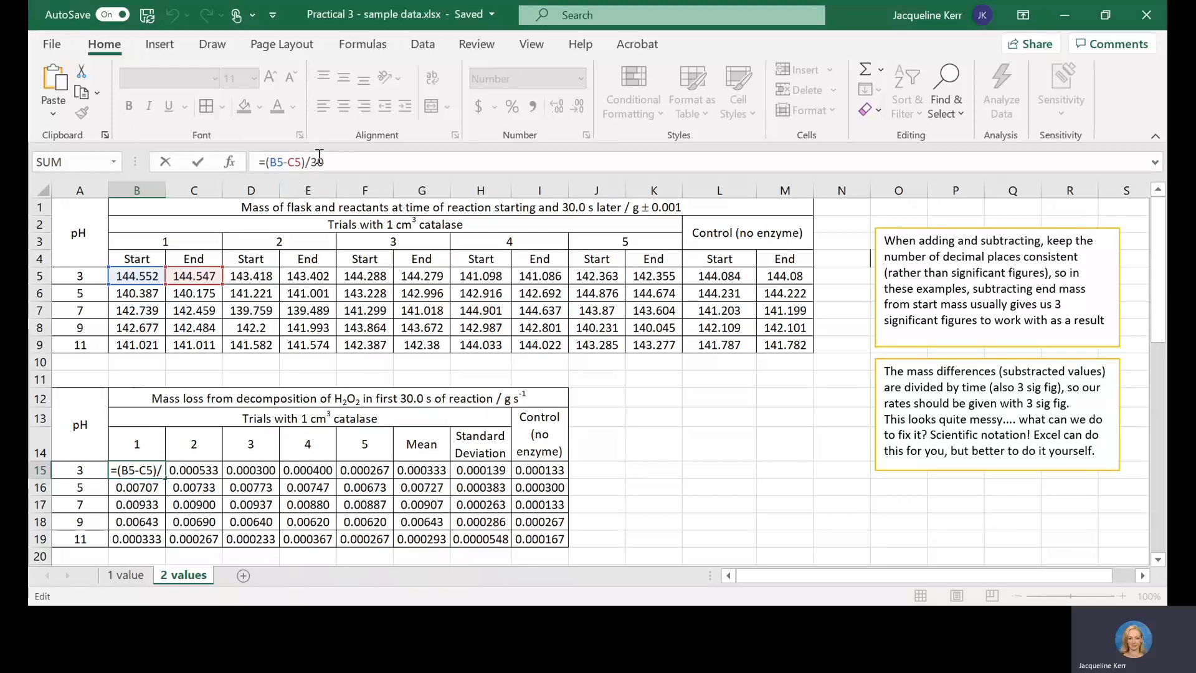
left_click(308, 161)
key("Right")
key("Return")
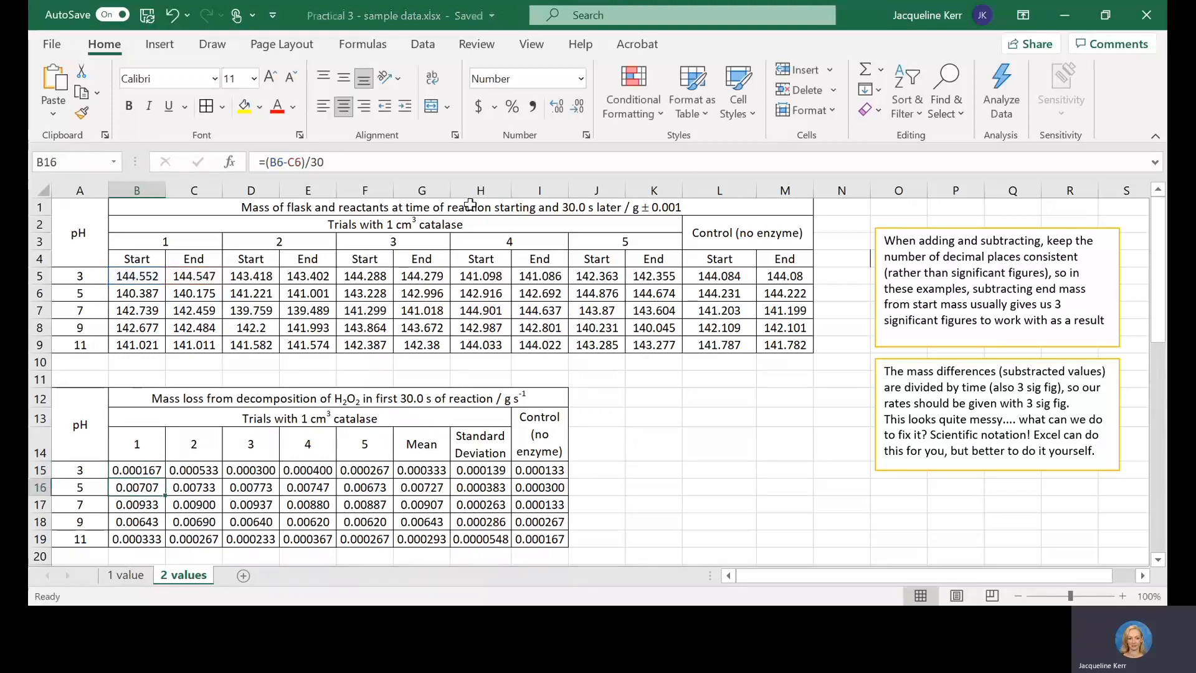
Step: Fill the pH 3 rate formula from B15 across into the trial 2 cell, C15
left_click(145, 468)
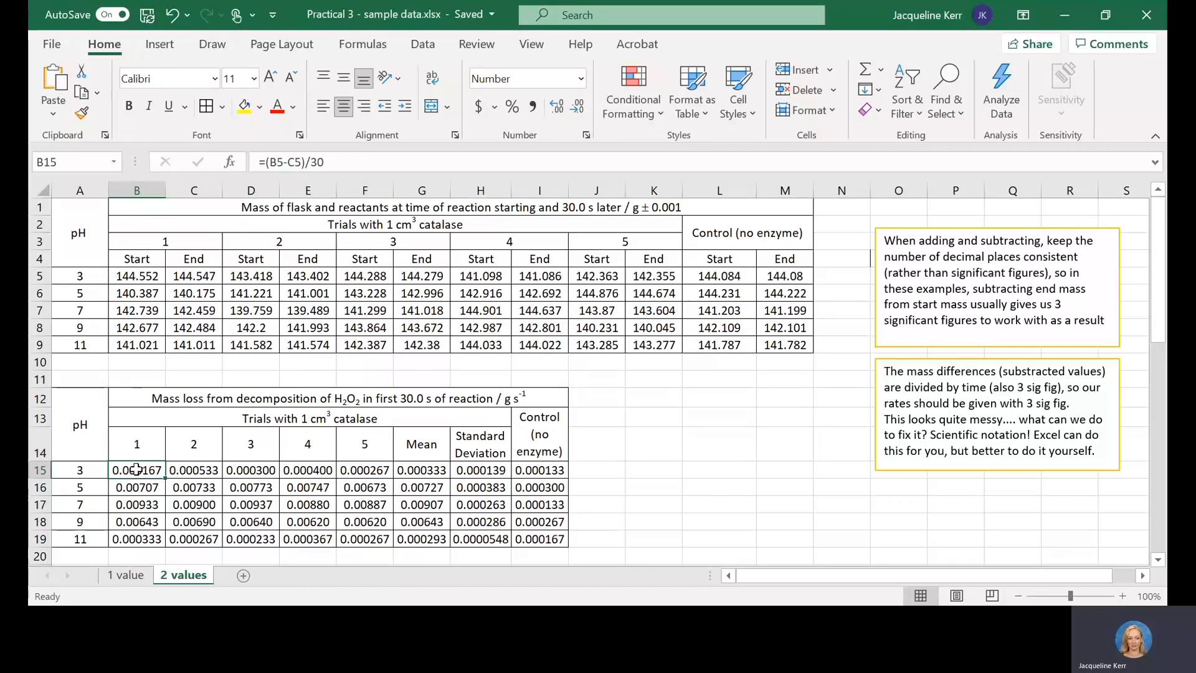
key("Right")
left_click(137, 468)
key("ctrl+c")
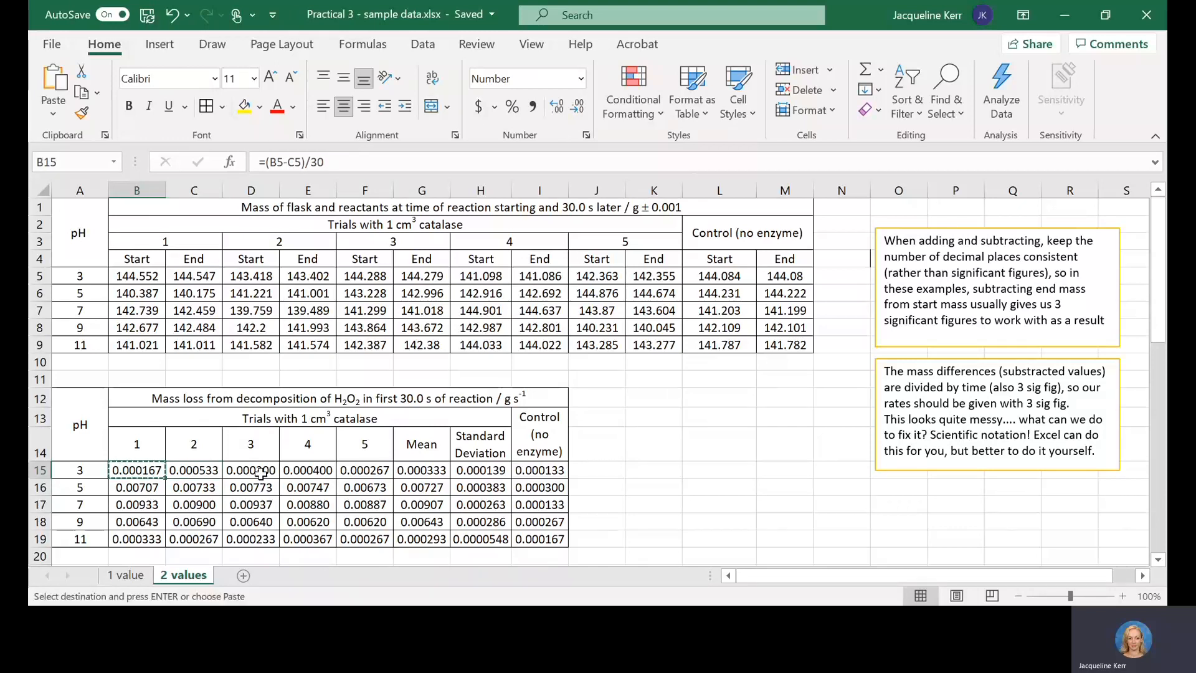
key("Escape")
left_click_drag(166, 478, 209, 472)
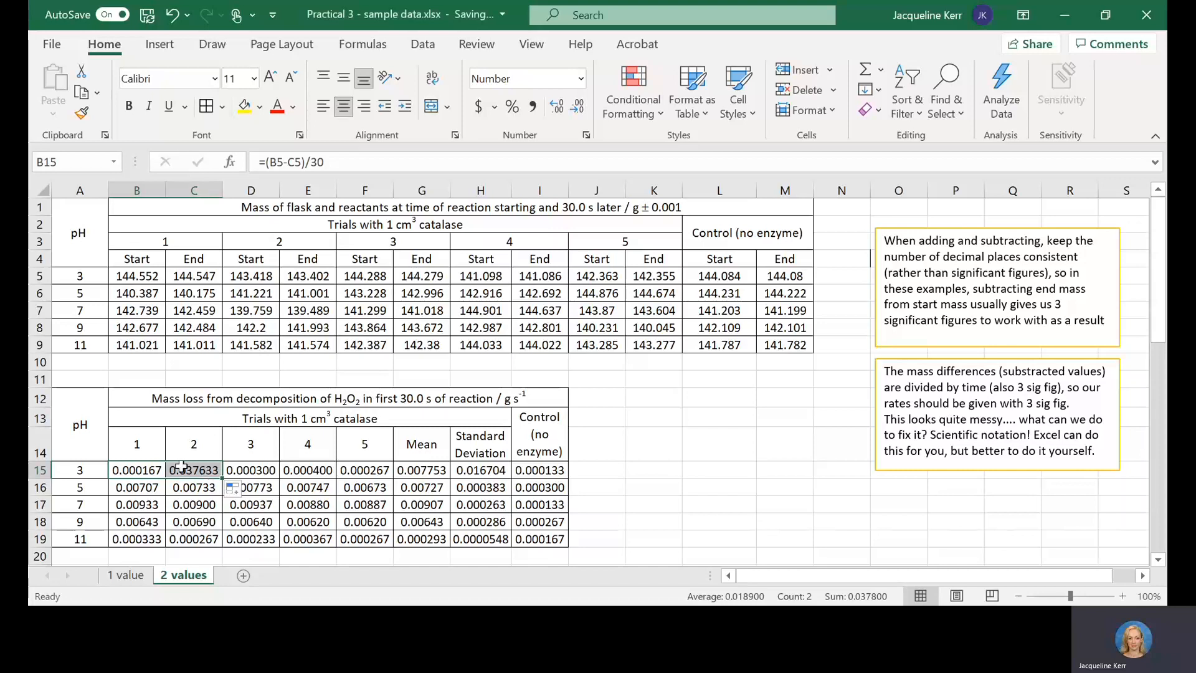
left_click(265, 473)
Step: Correct the trial 2 rate formula in C15 to =(D5-E5)/30 so it uses that trial's start and end masses
left_click(184, 474)
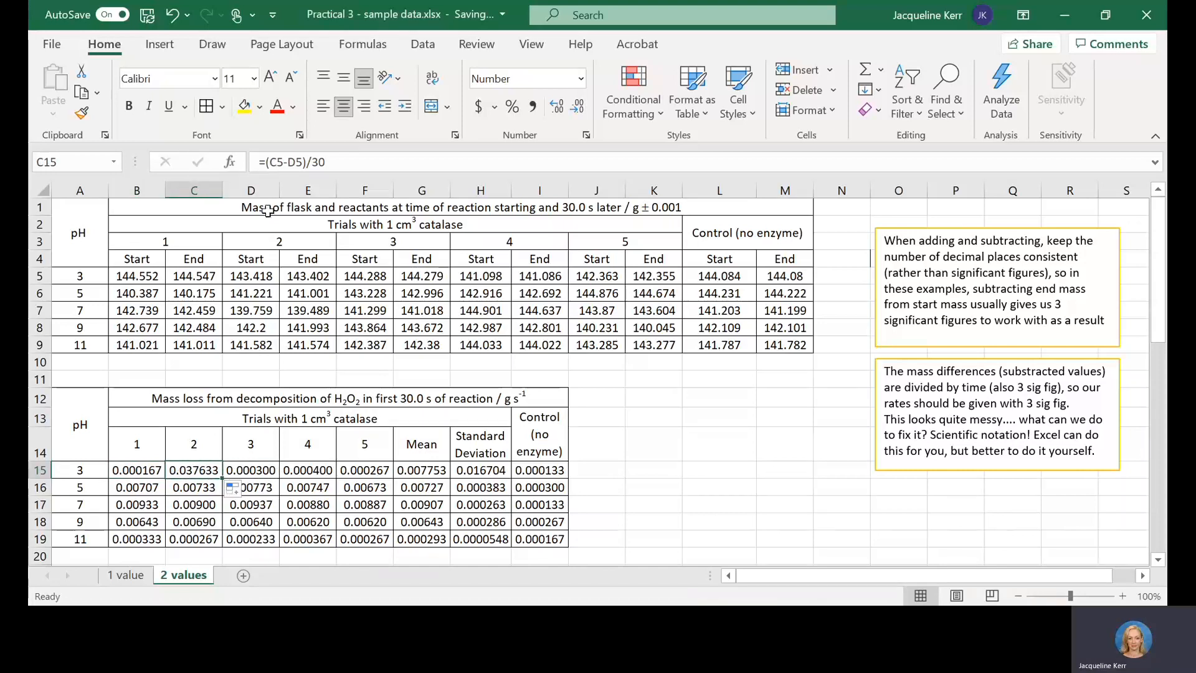
left_click(278, 163)
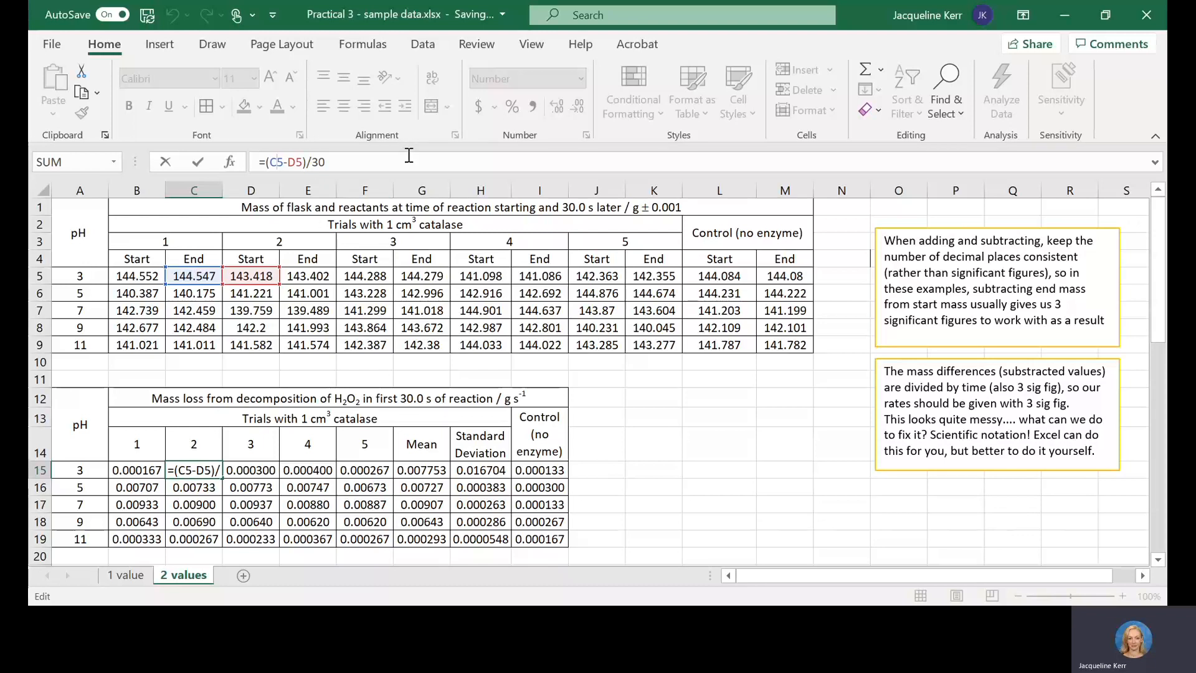
key("BackSpace")
type("D")
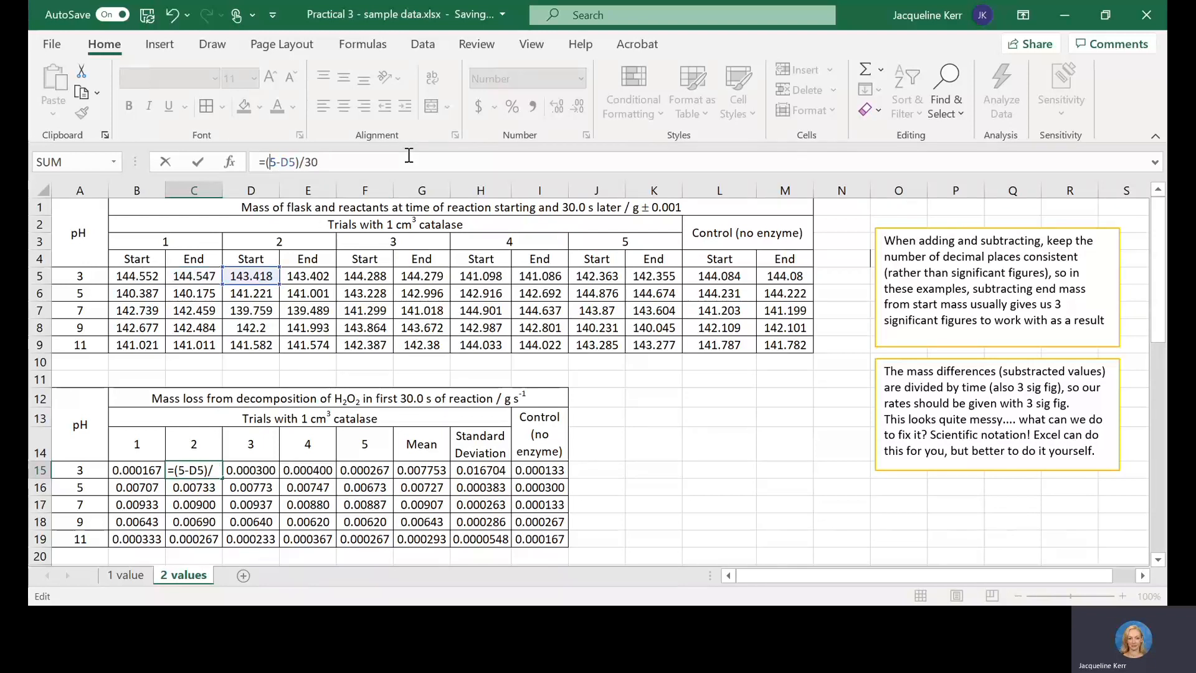
key("Right")
key("Right")
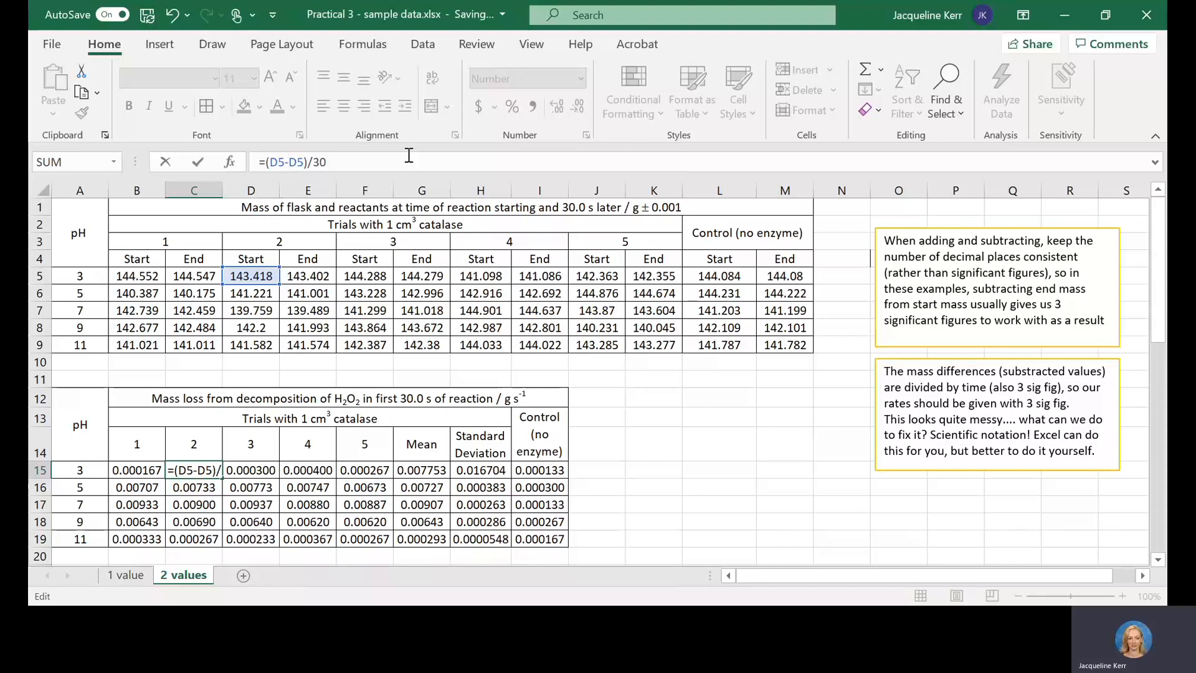
key("Delete")
type("E")
key("Return")
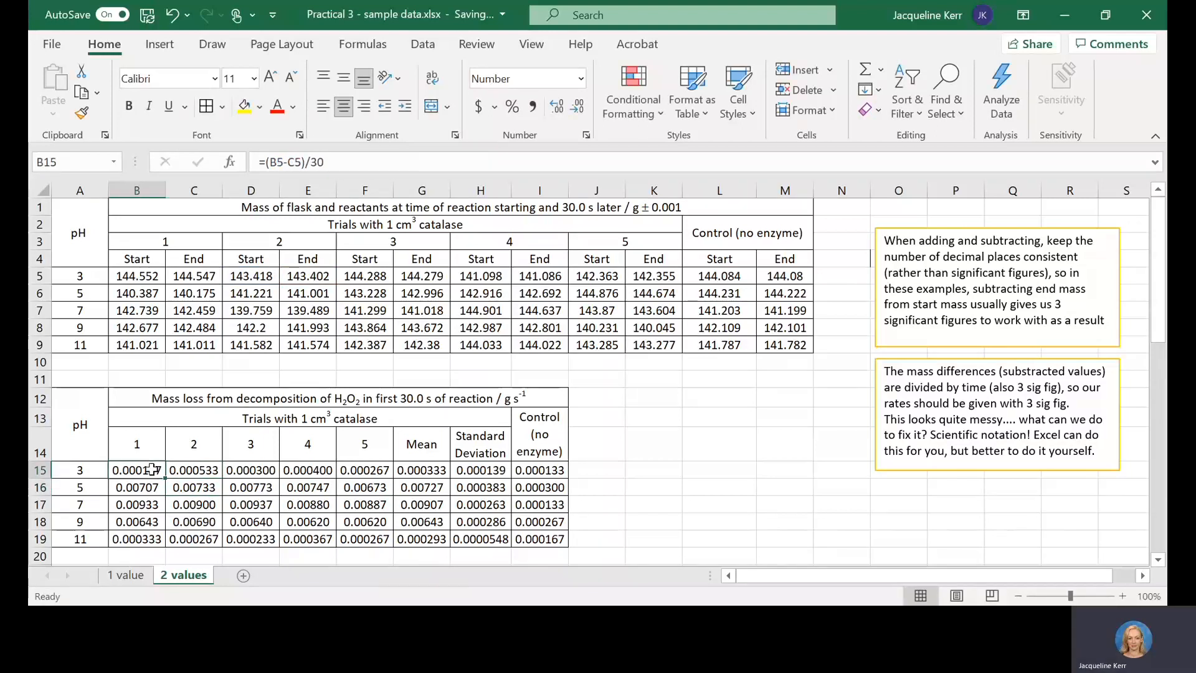
Step: Match the pH 3 start and end mass pairs of trials 1 to 3 with their cells in the rate table
left_click_drag(134, 277, 193, 278)
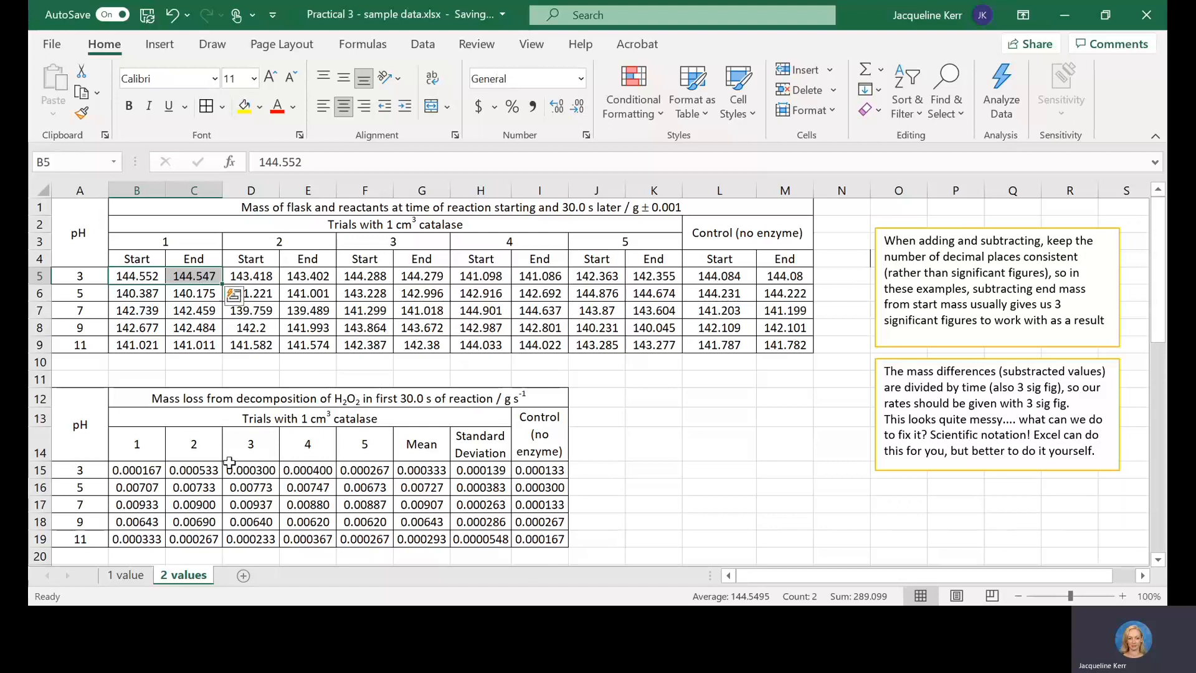
left_click(209, 471)
left_click(267, 276)
left_click_drag(304, 272, 305, 277)
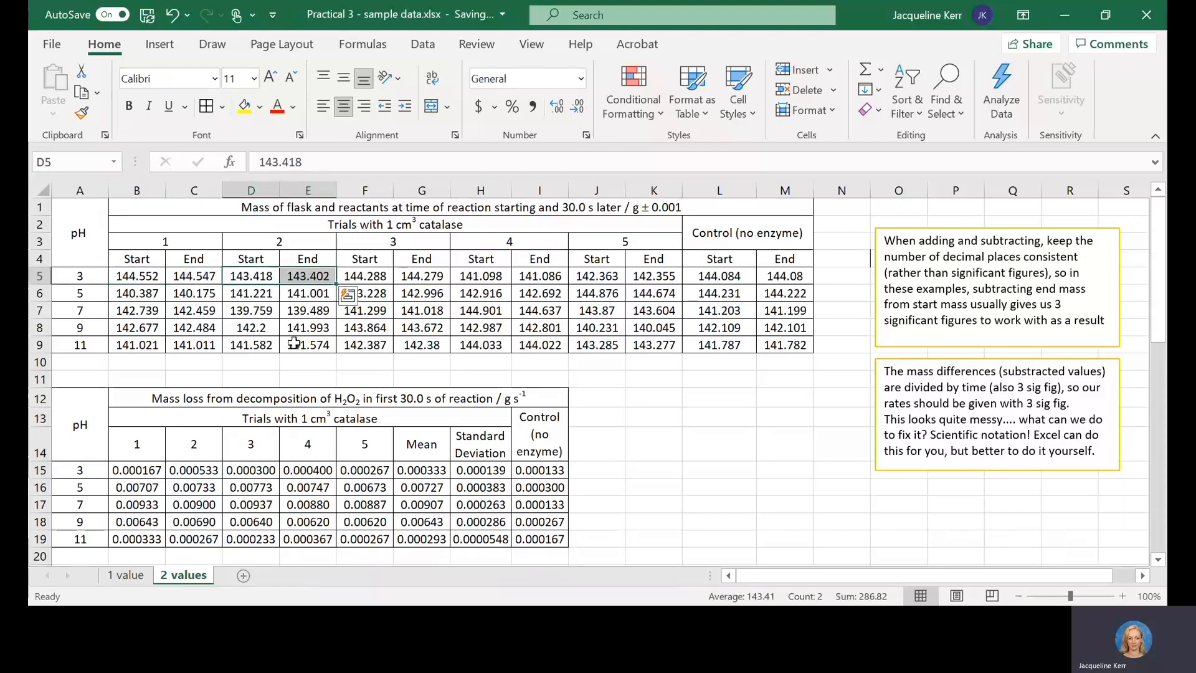
left_click(261, 473)
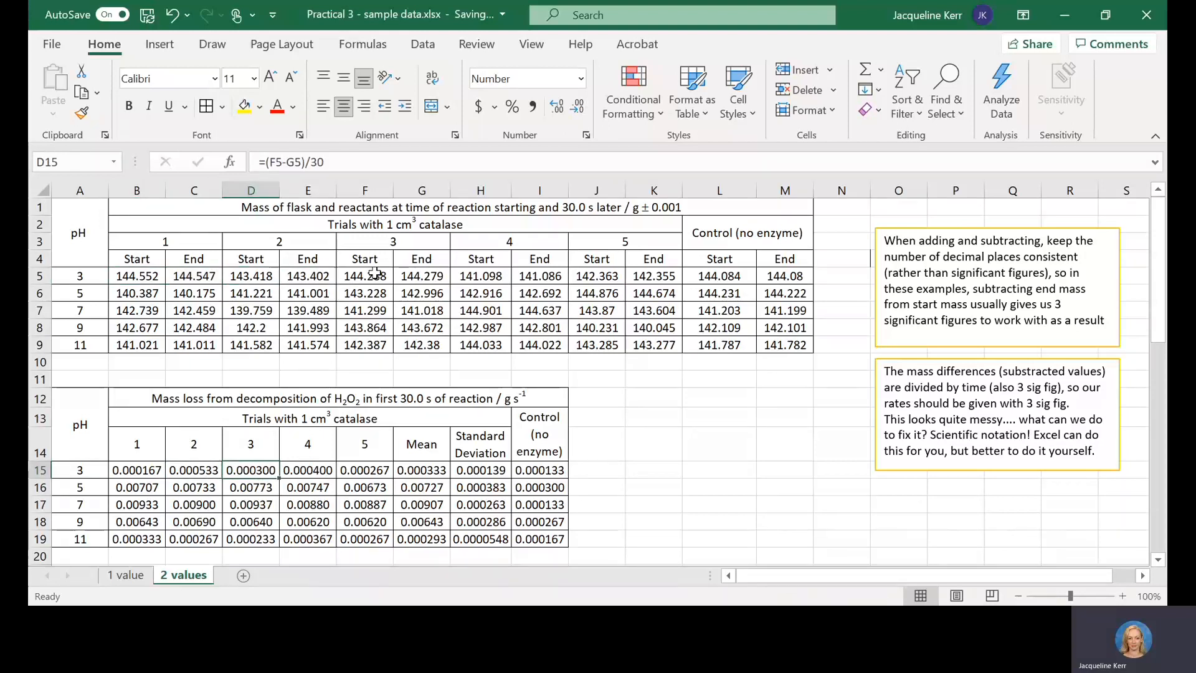
left_click_drag(376, 274, 438, 274)
left_click(354, 470)
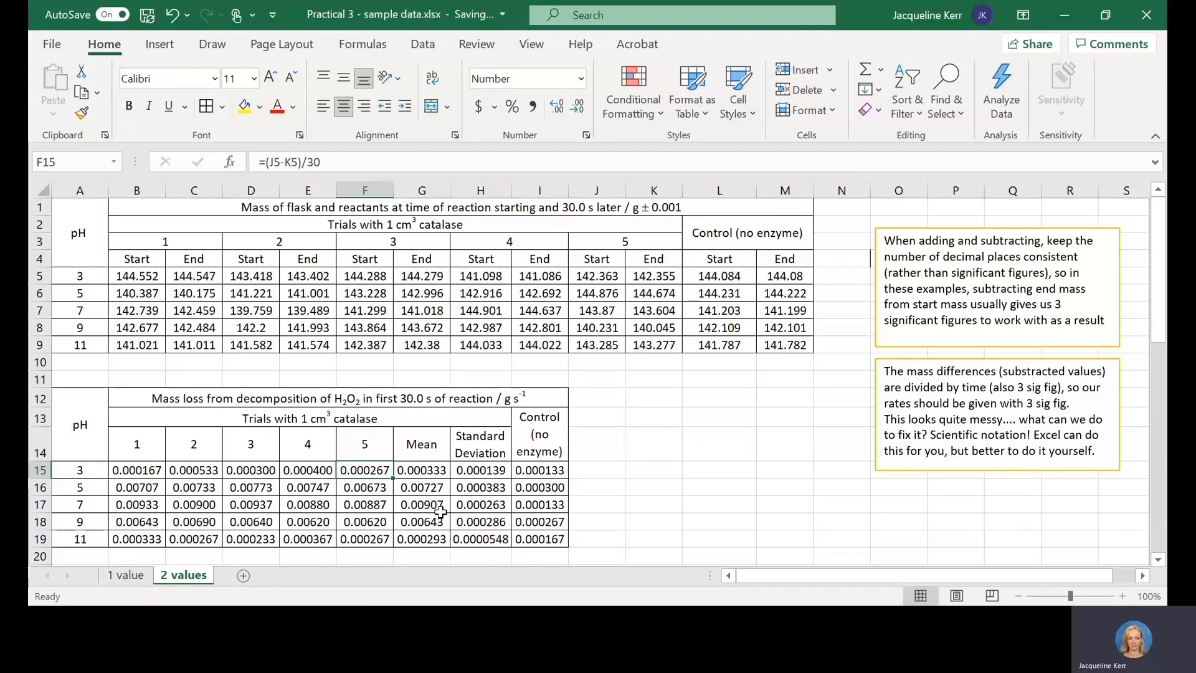
Step: Review the pH 3 rate formulas from trial 1 through trial 5 and on to the mean in G15
left_click(138, 469)
key("Right")
key("Right")
key("Right")
key("Right")
key("Right")
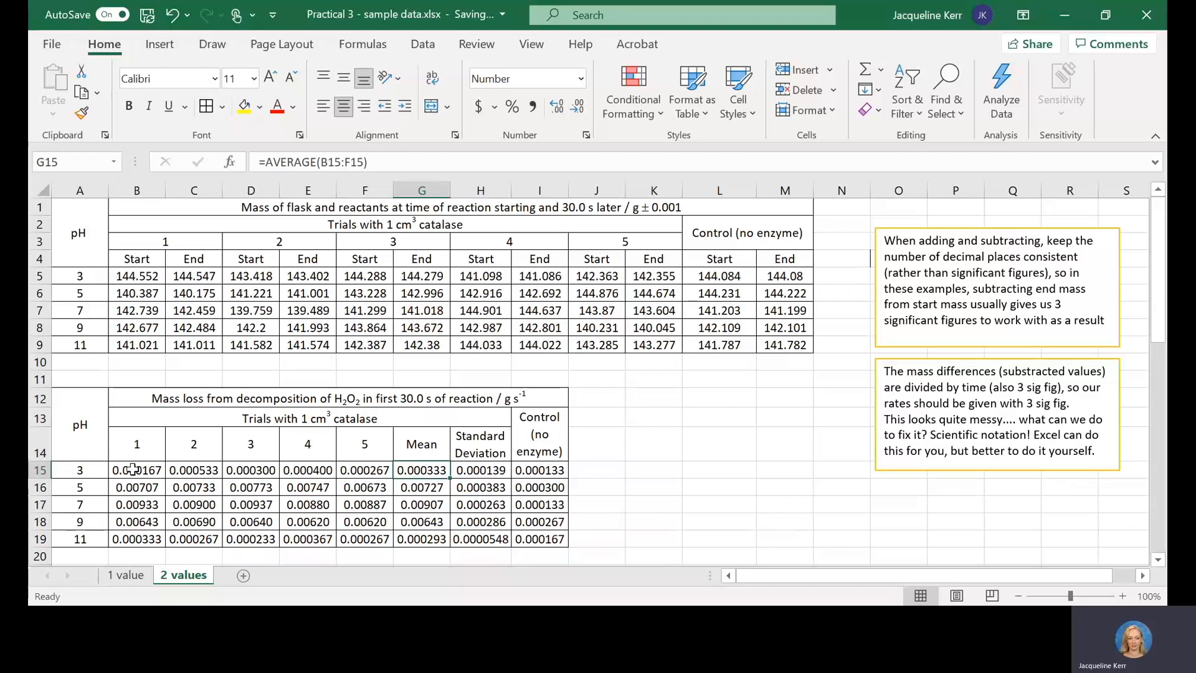
Step: Fill the pH 3 rate formulas of trials 1 to 5 down to the pH 11 row, and undo the fill
left_click_drag(134, 470, 385, 539)
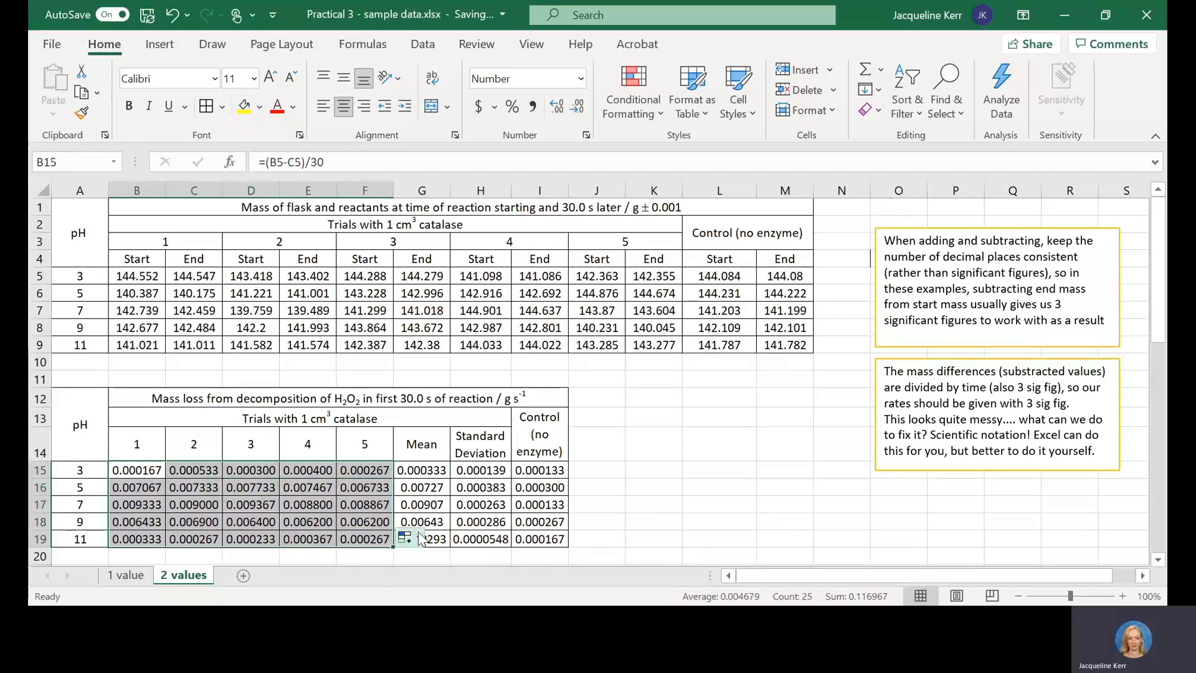
left_click(322, 503)
key("ctrl+z")
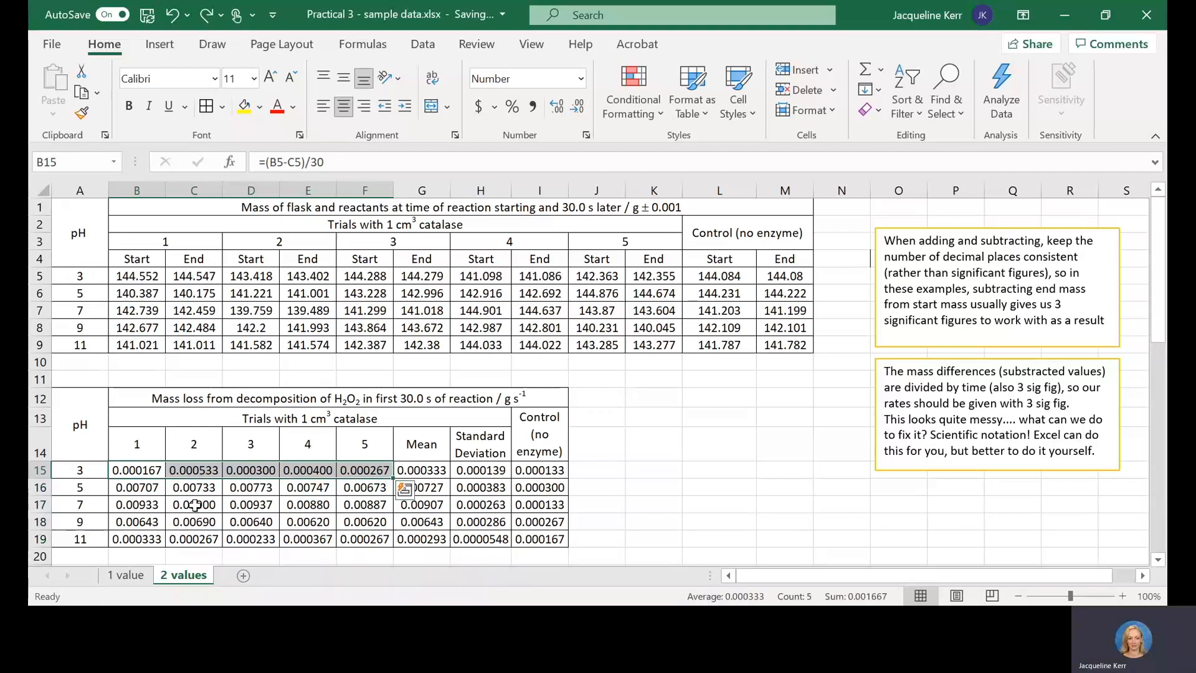
Step: Check the trial 3 rate formulas from pH 3 to pH 7 and the pH 3 formulas of trials 4 and 5
left_click(269, 469)
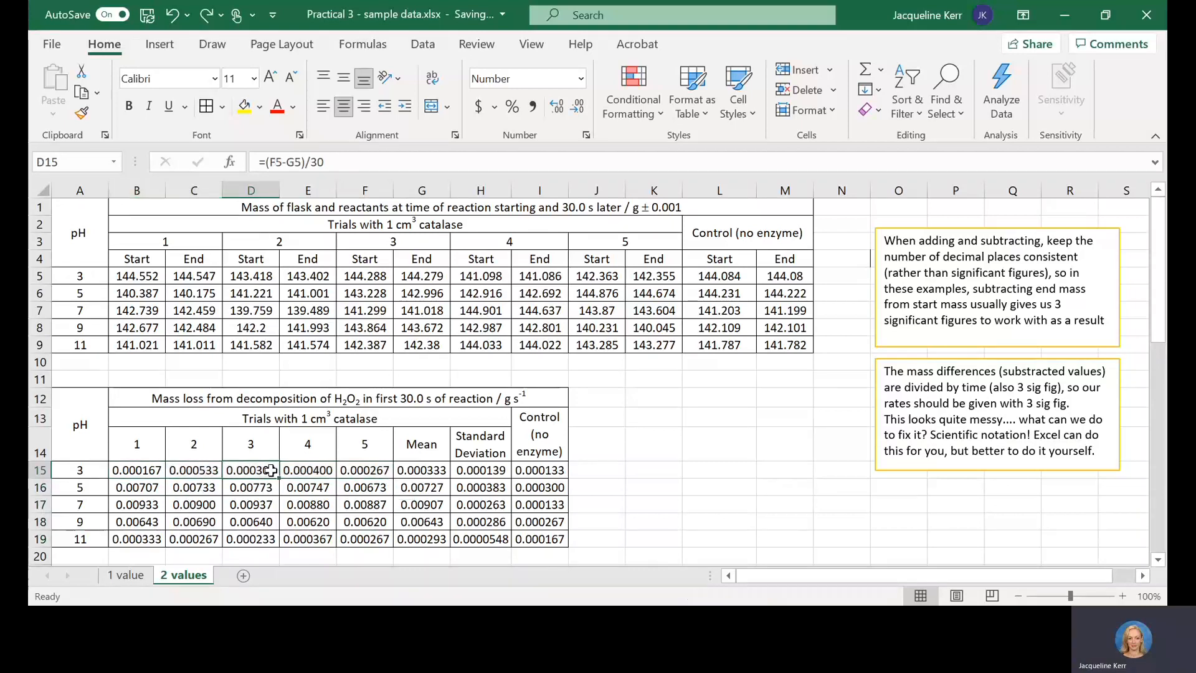
key("Down")
key("Down")
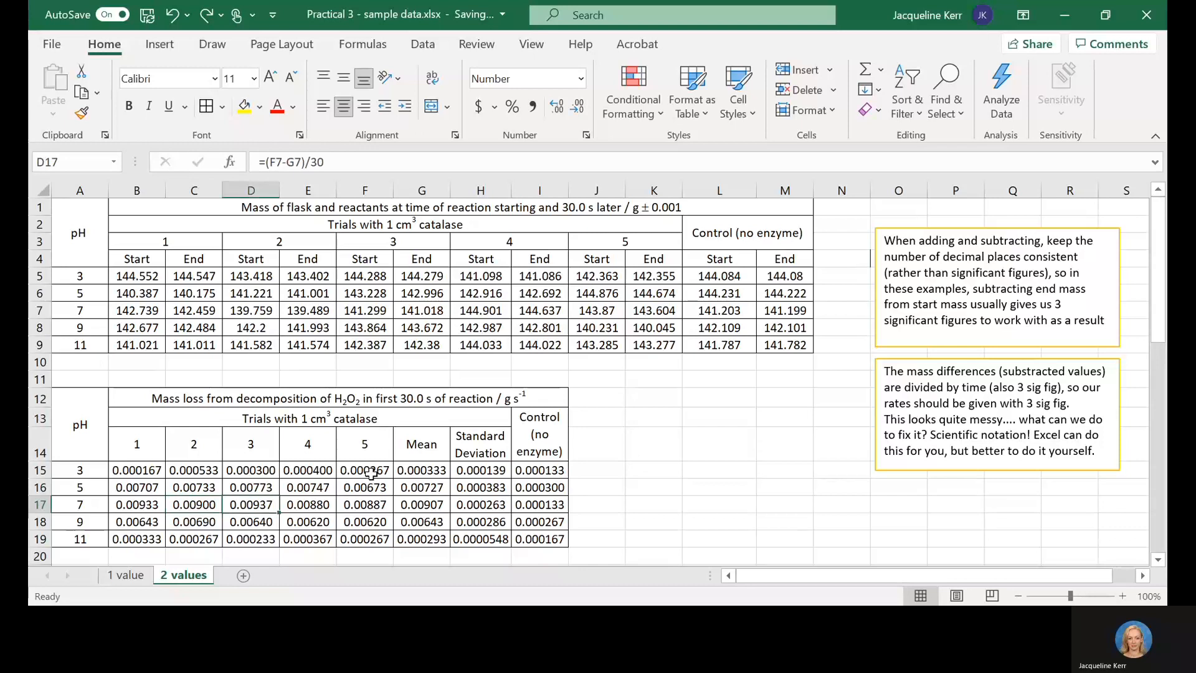
key("Up")
key("Up")
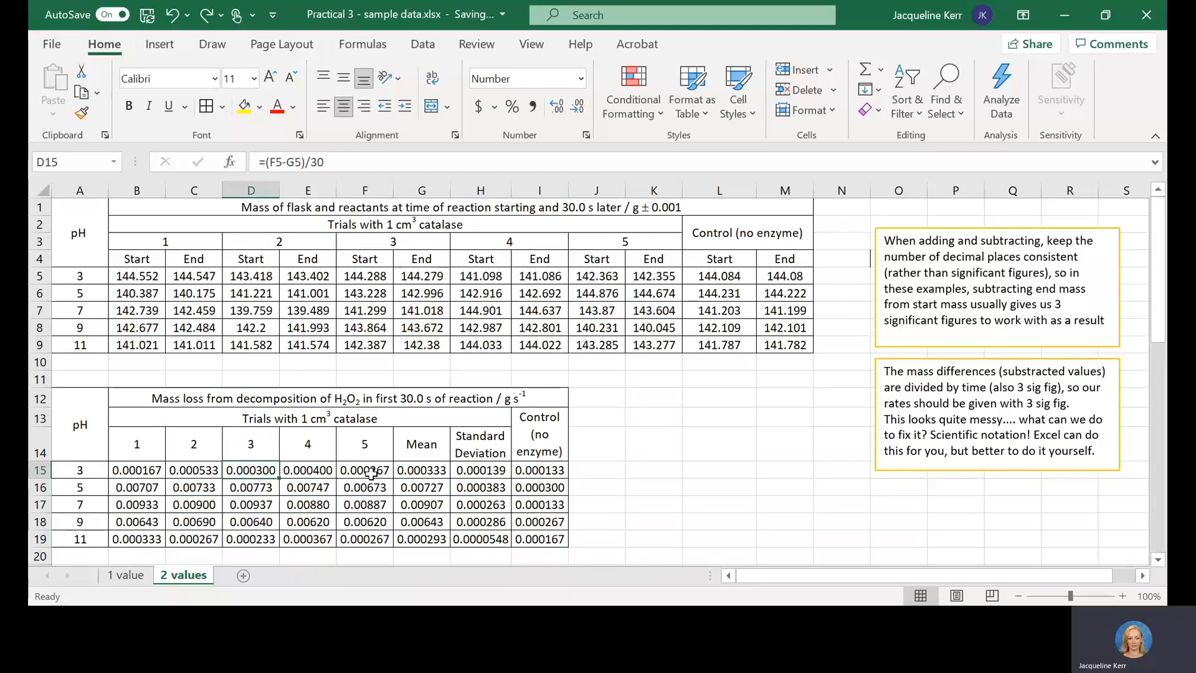
key("Right")
key("Right")
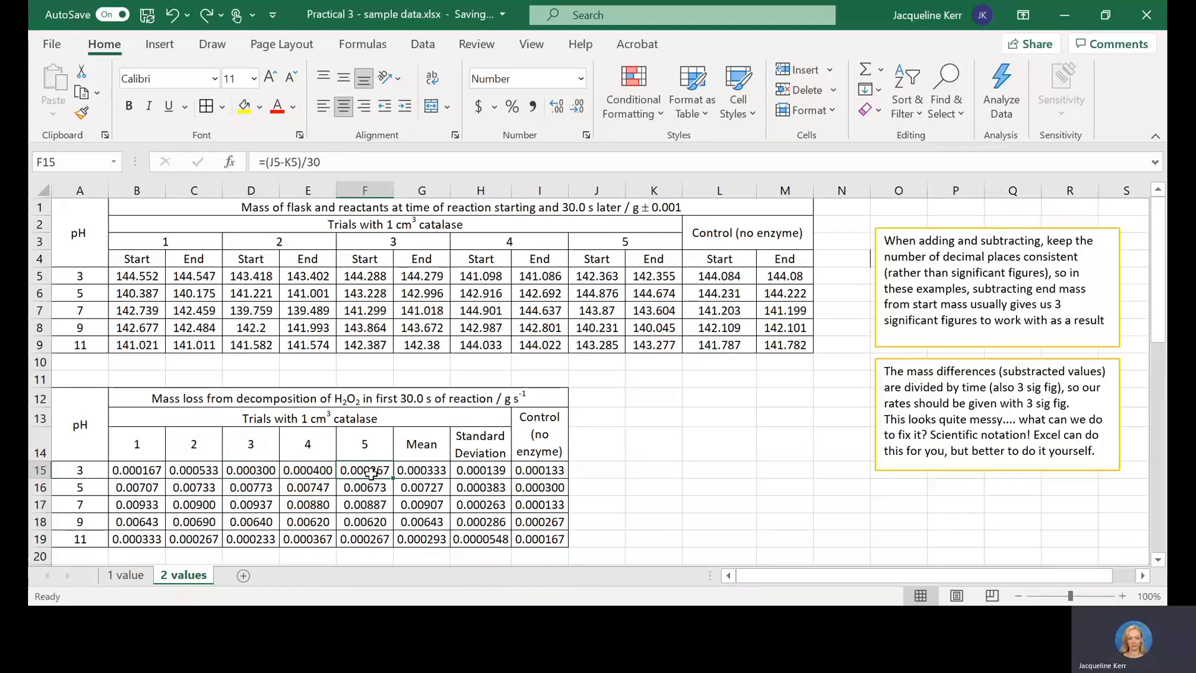
key("Left")
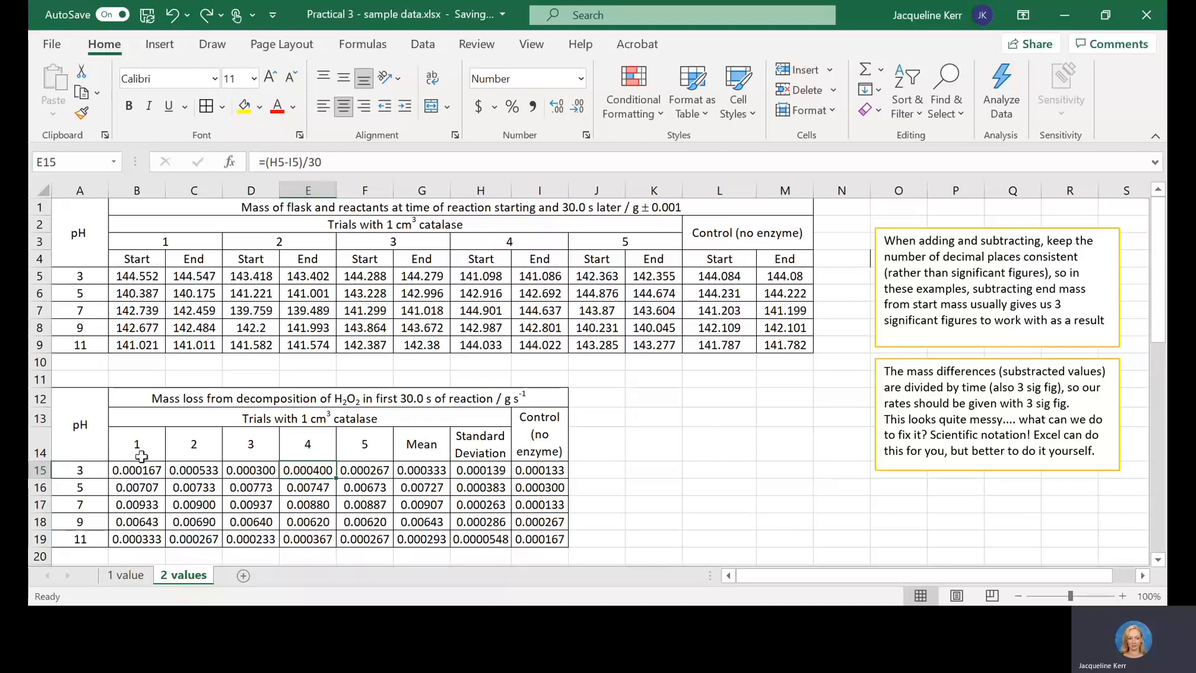
Step: Compare the displayed decimal places of the rates in C17, B16 and B15
left_click(184, 507)
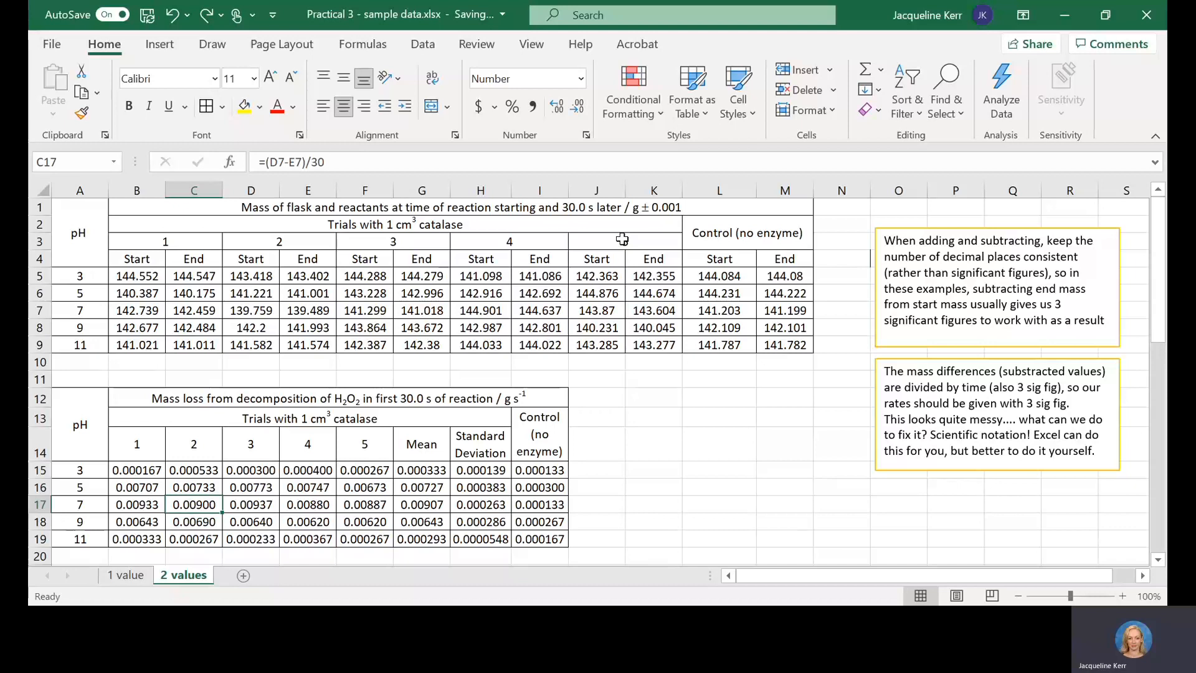
left_click(152, 486)
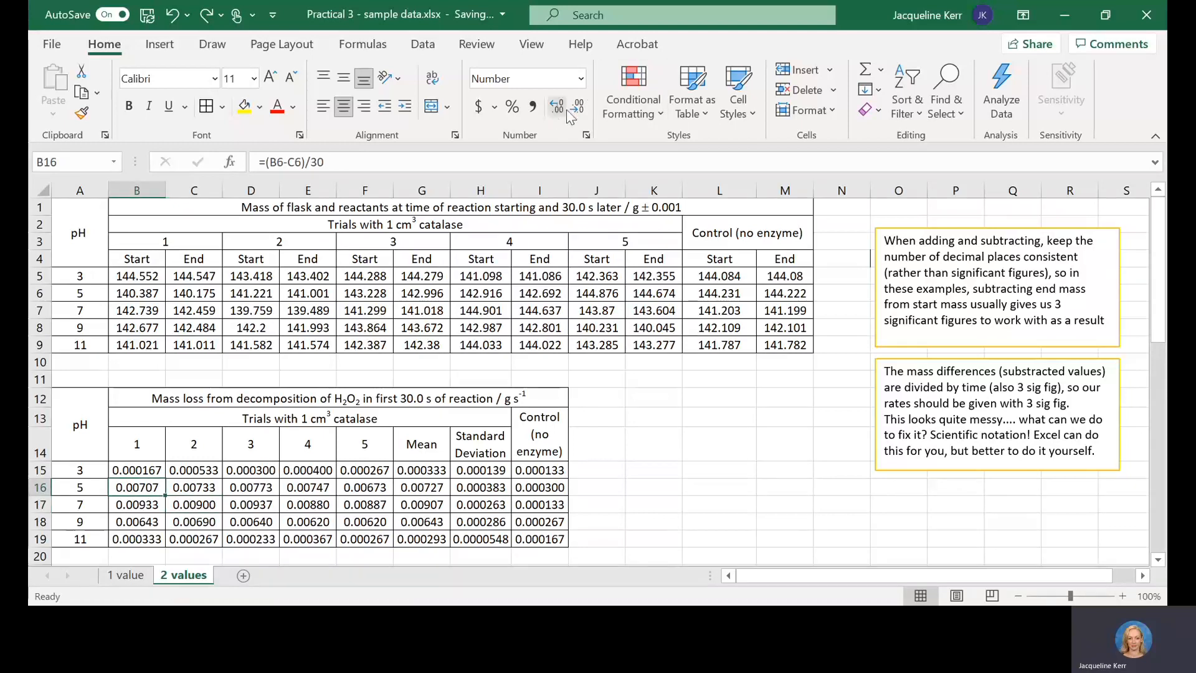
left_click(190, 504)
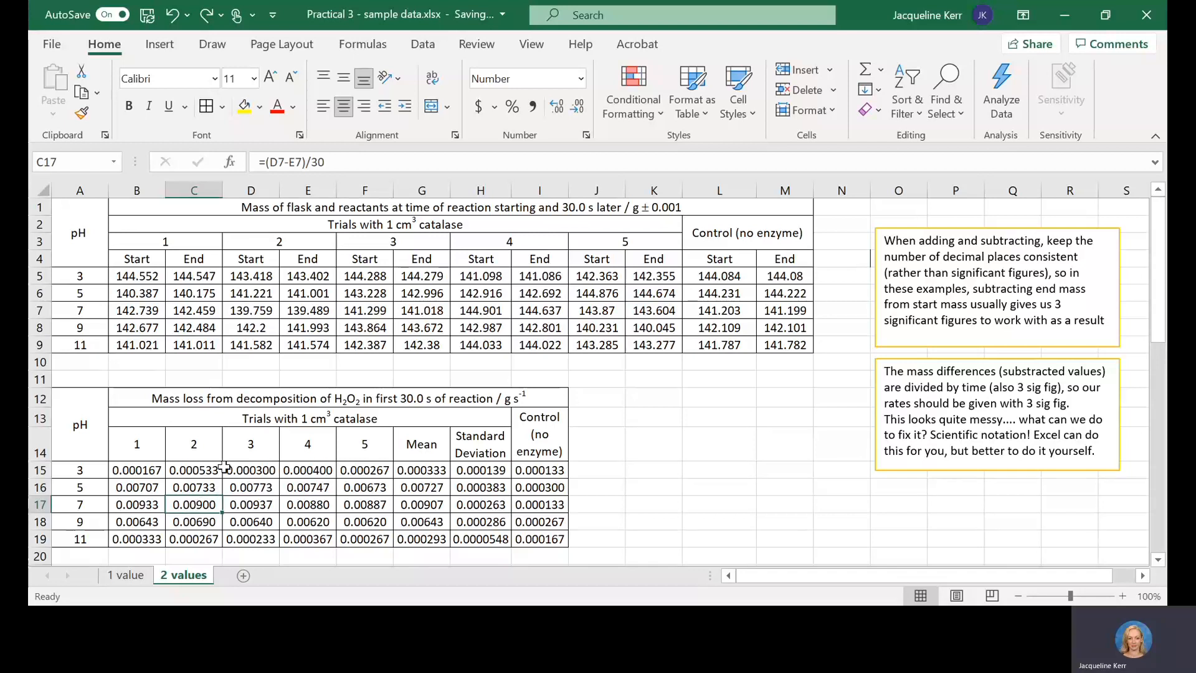
left_click(144, 468)
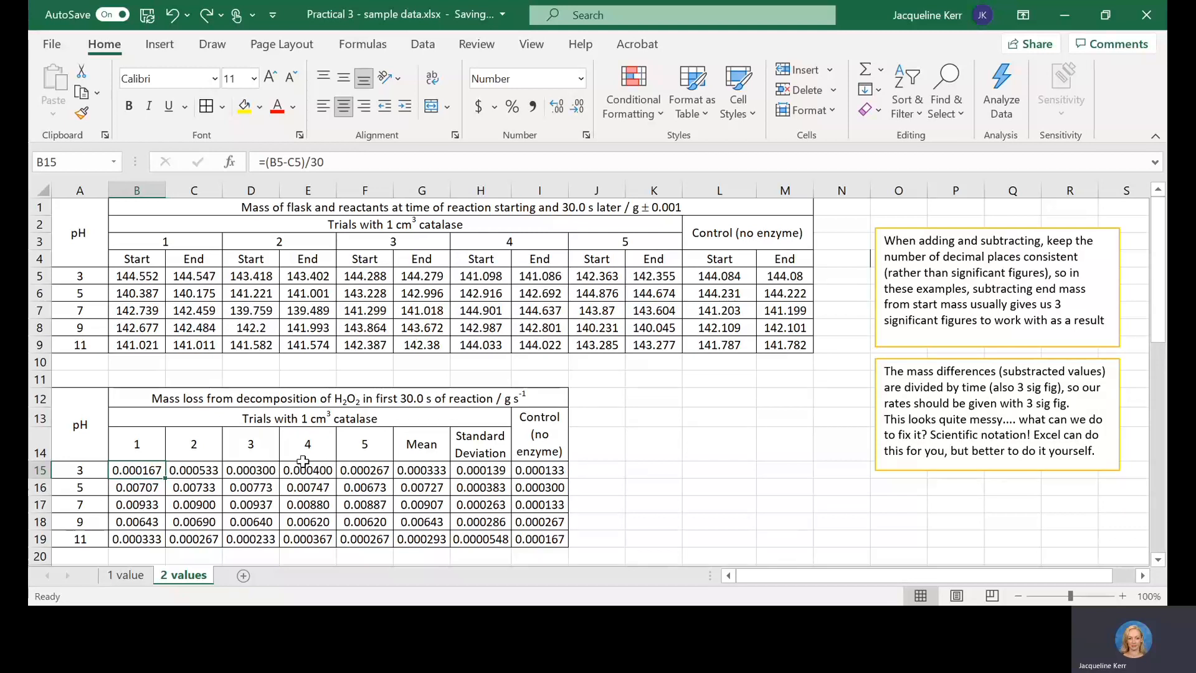
Step: Inspect the AVERAGE formula in G15 and the STDEV formula in H15, checking the trial range each one covers
left_click(421, 469)
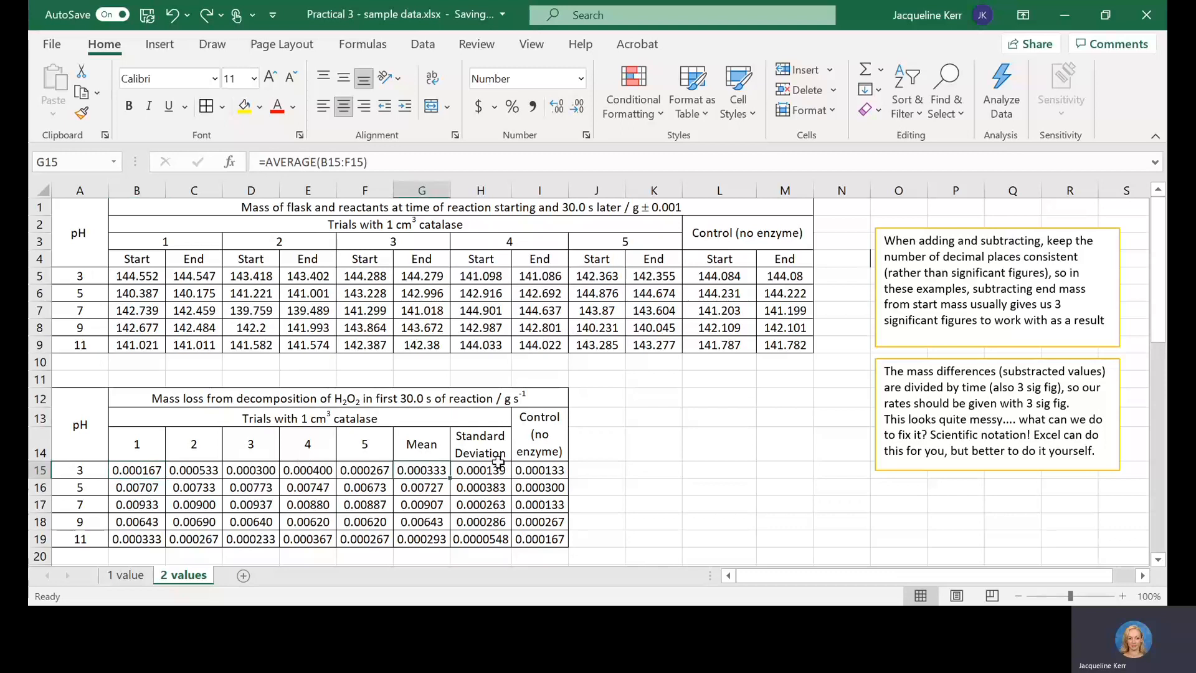
left_click(290, 162)
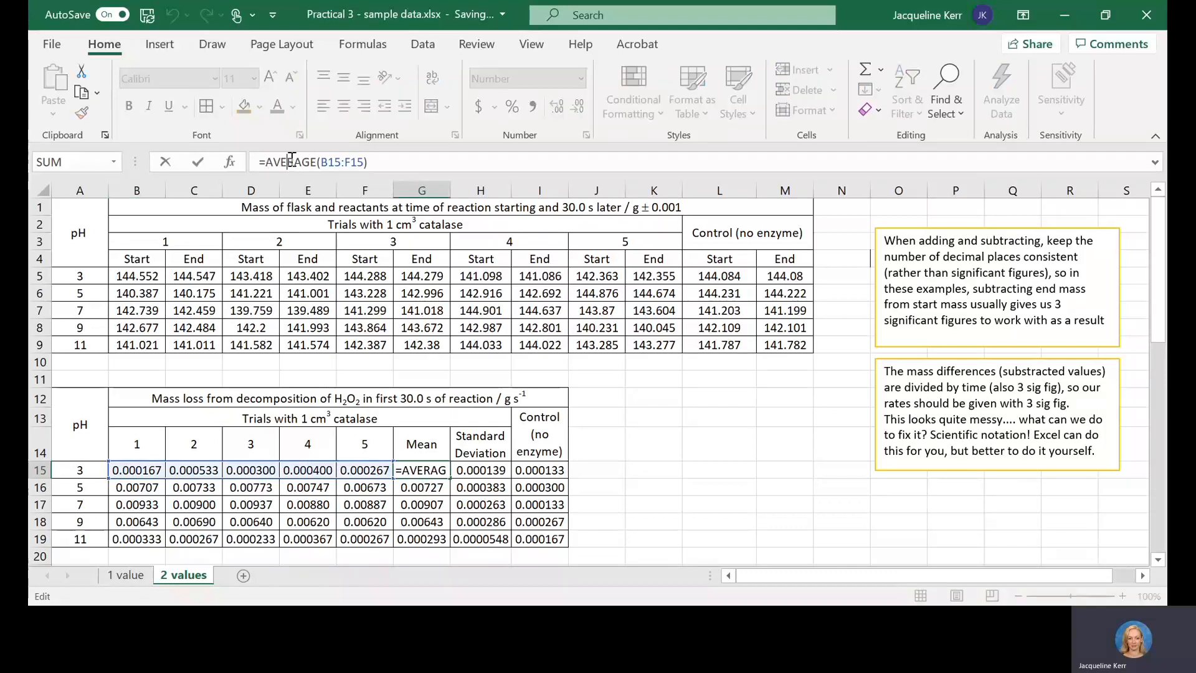
left_click(472, 468)
left_click(286, 162)
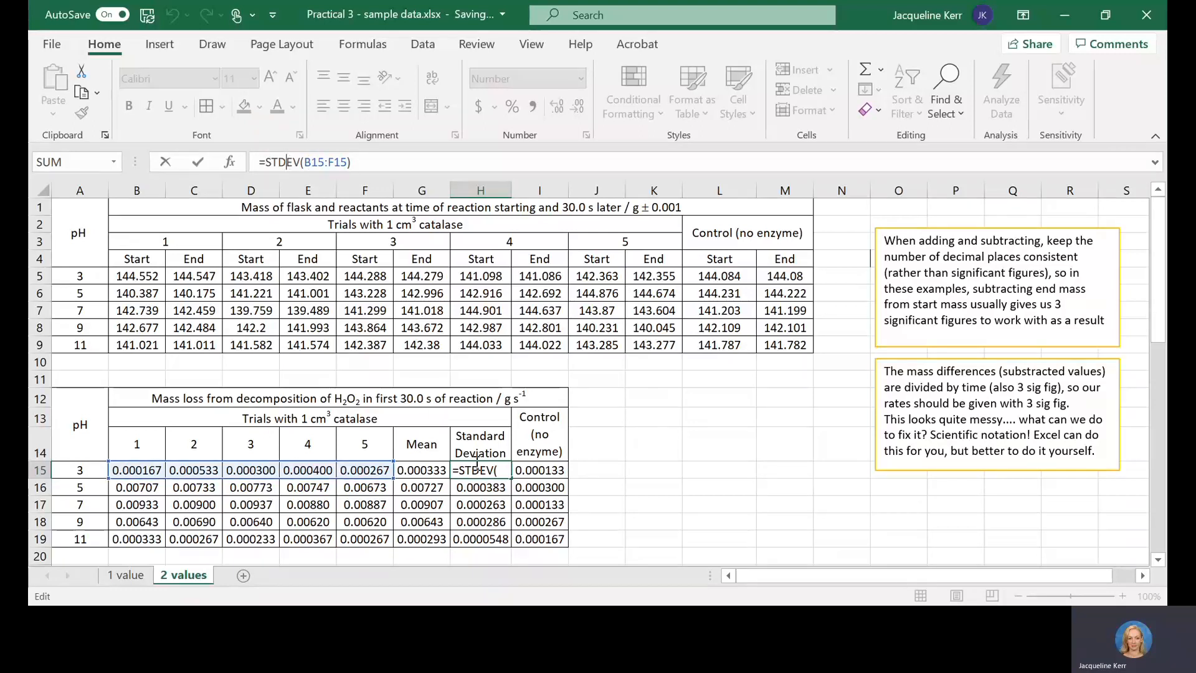
key("Return")
Step: Trace the pH 3 control rate formula in I15 to the control start and end masses in L5 and M5
left_click(529, 472)
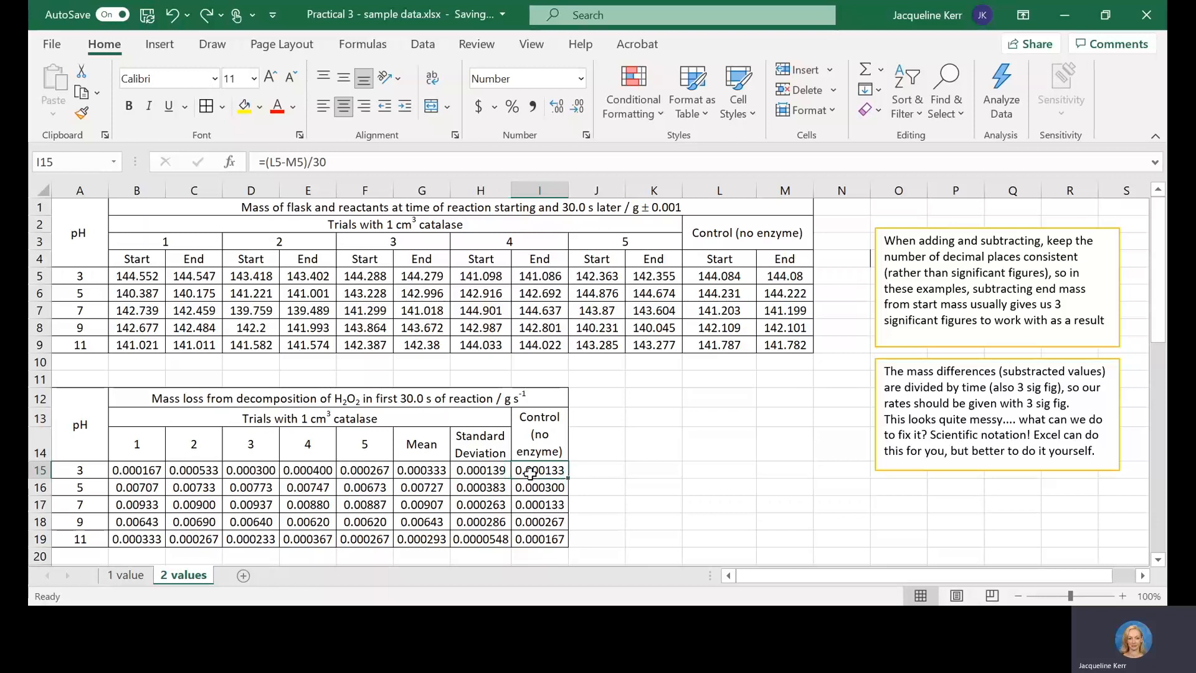
left_click(718, 277)
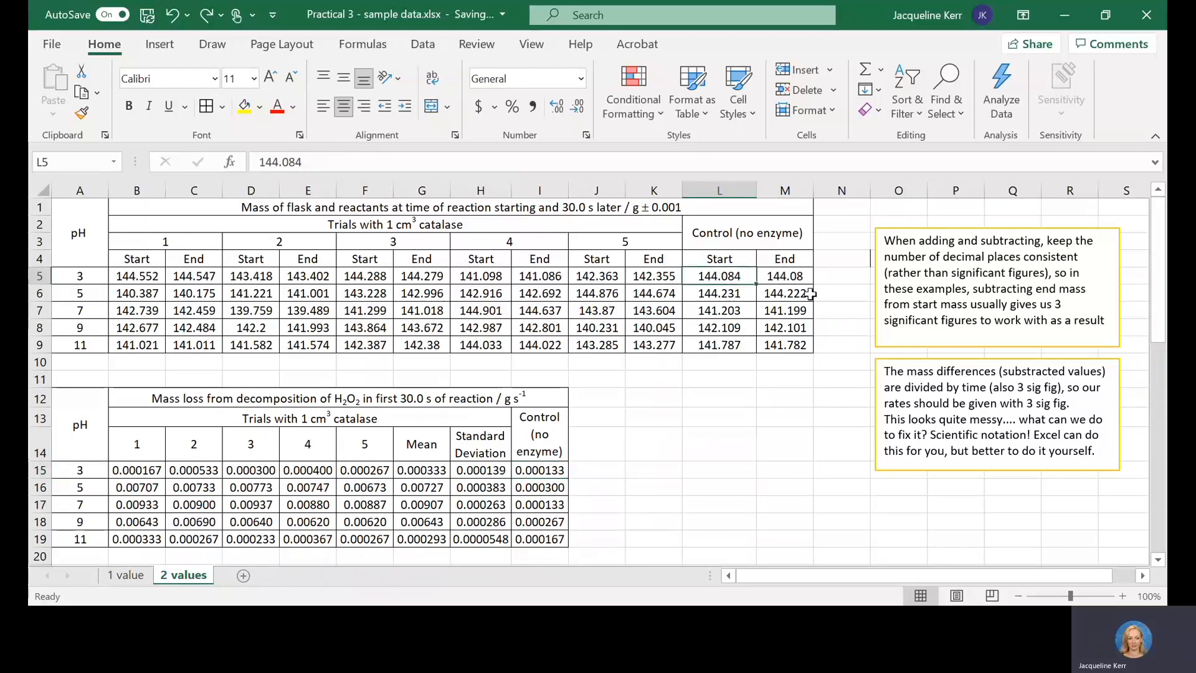
key("Right")
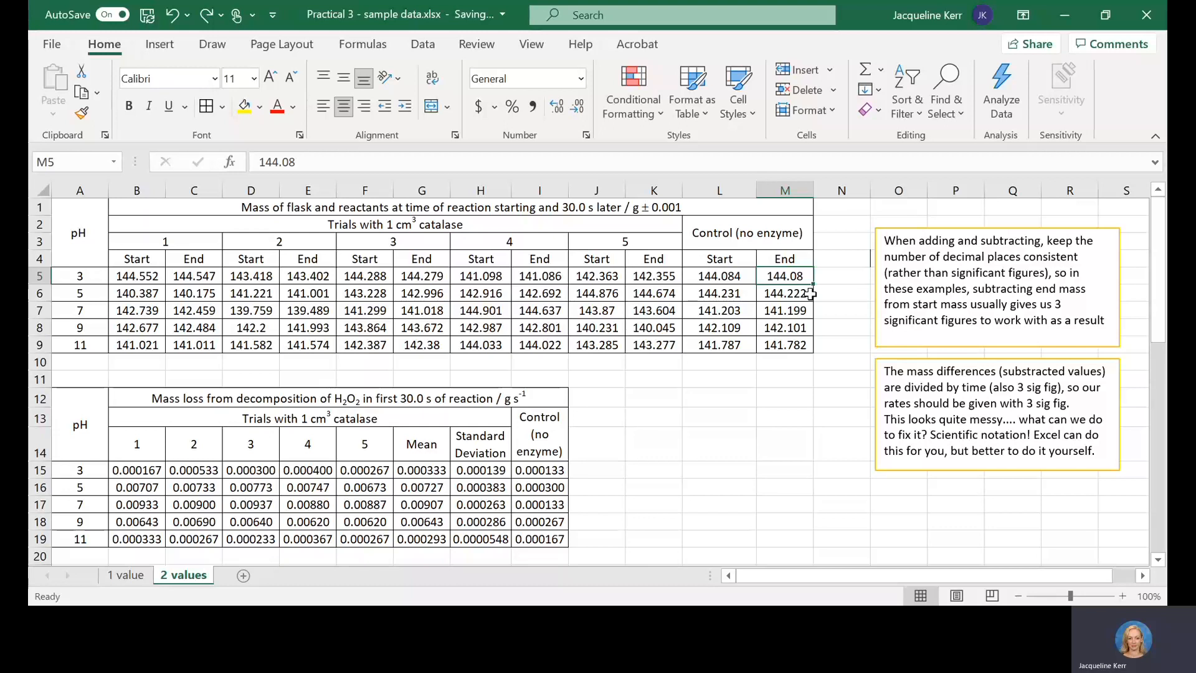
key("Left")
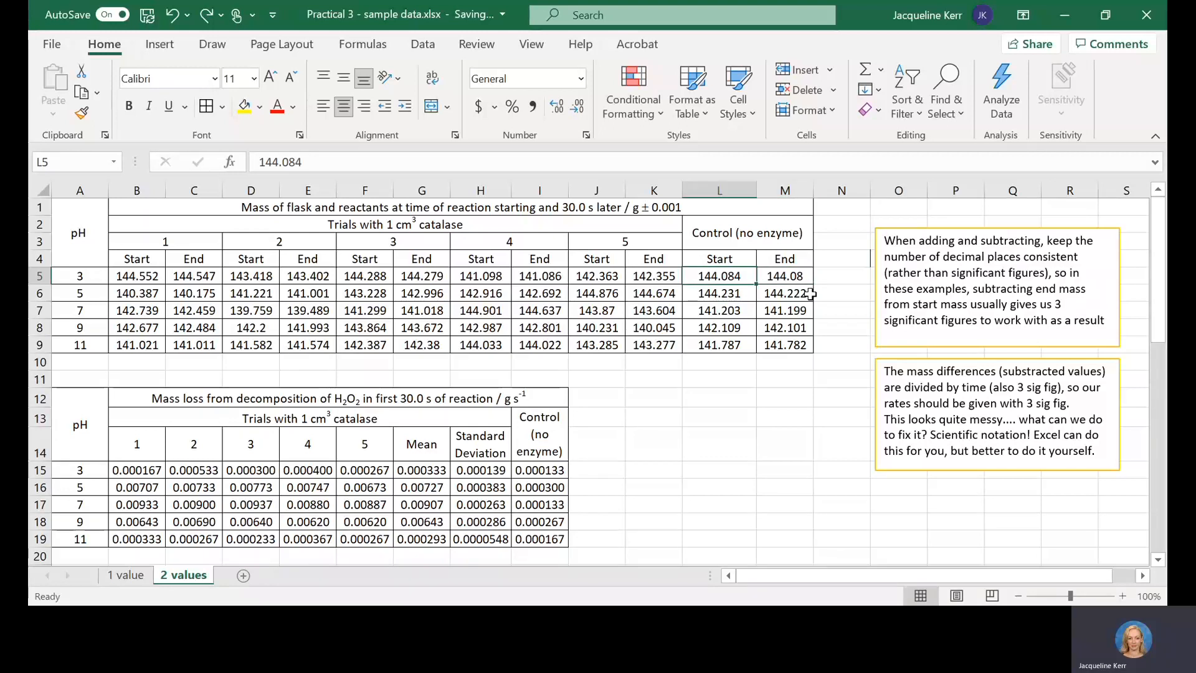
left_click(543, 477)
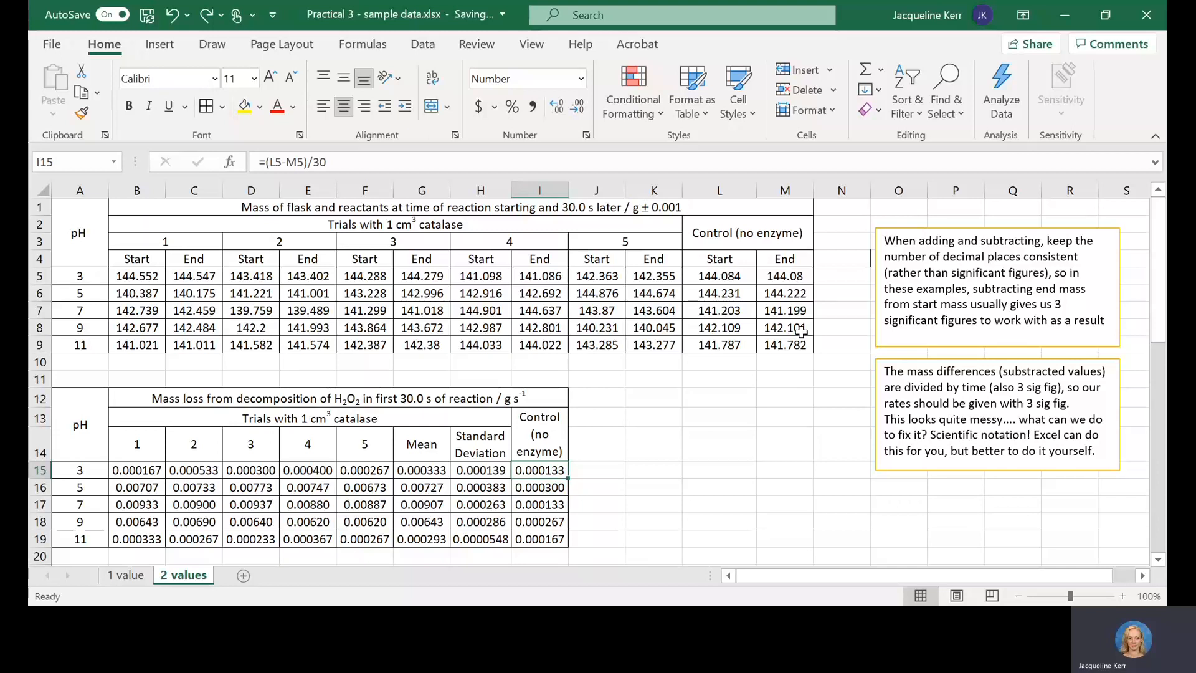
Step: Inspect the pH 11 formulas for the trial 1 rate in B19, the mean in G19 and the control rate in I19
left_click(547, 539)
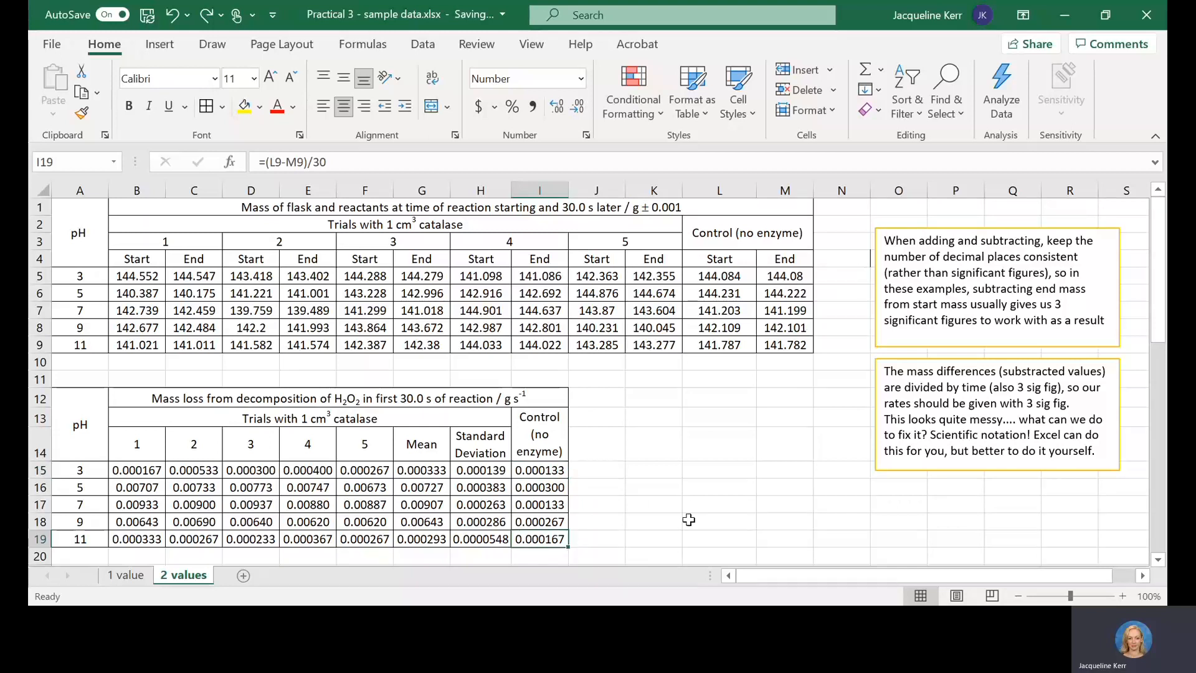
left_click(127, 536)
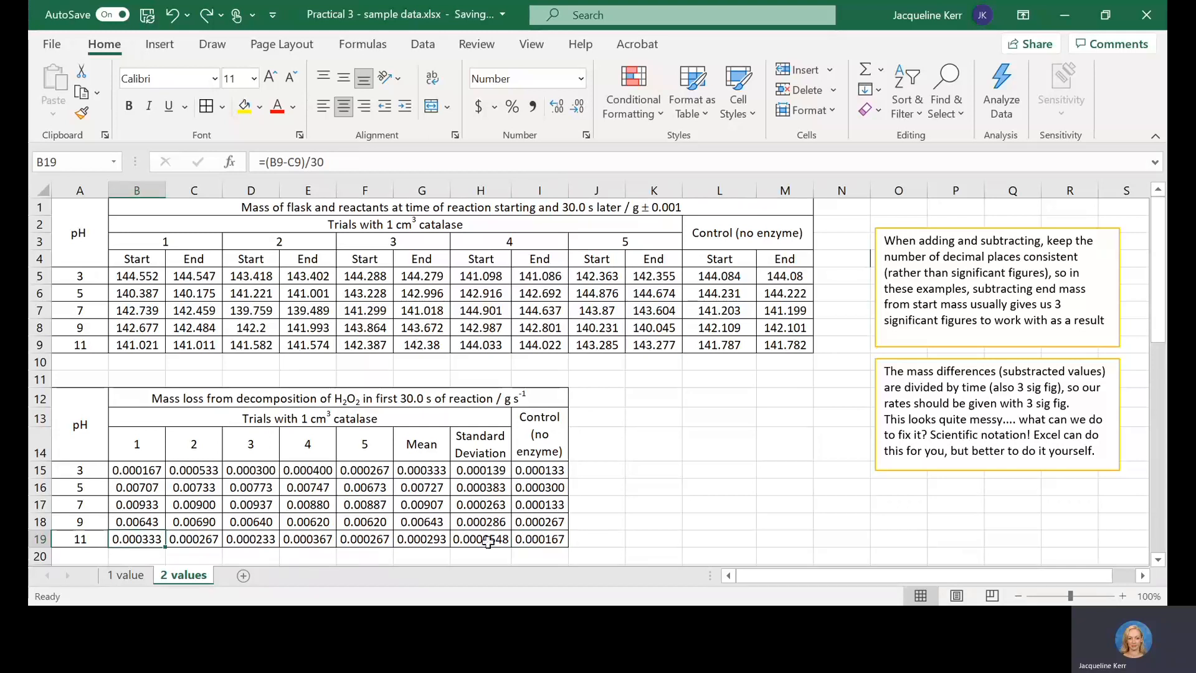
left_click(404, 544)
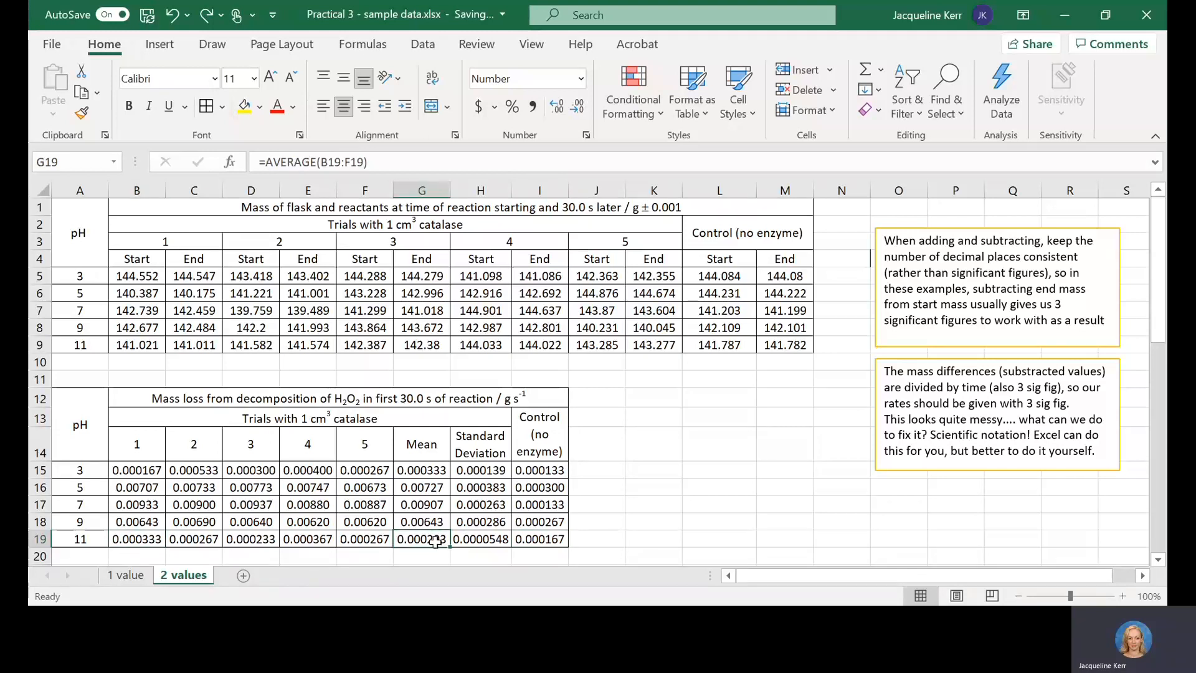
left_click(531, 544)
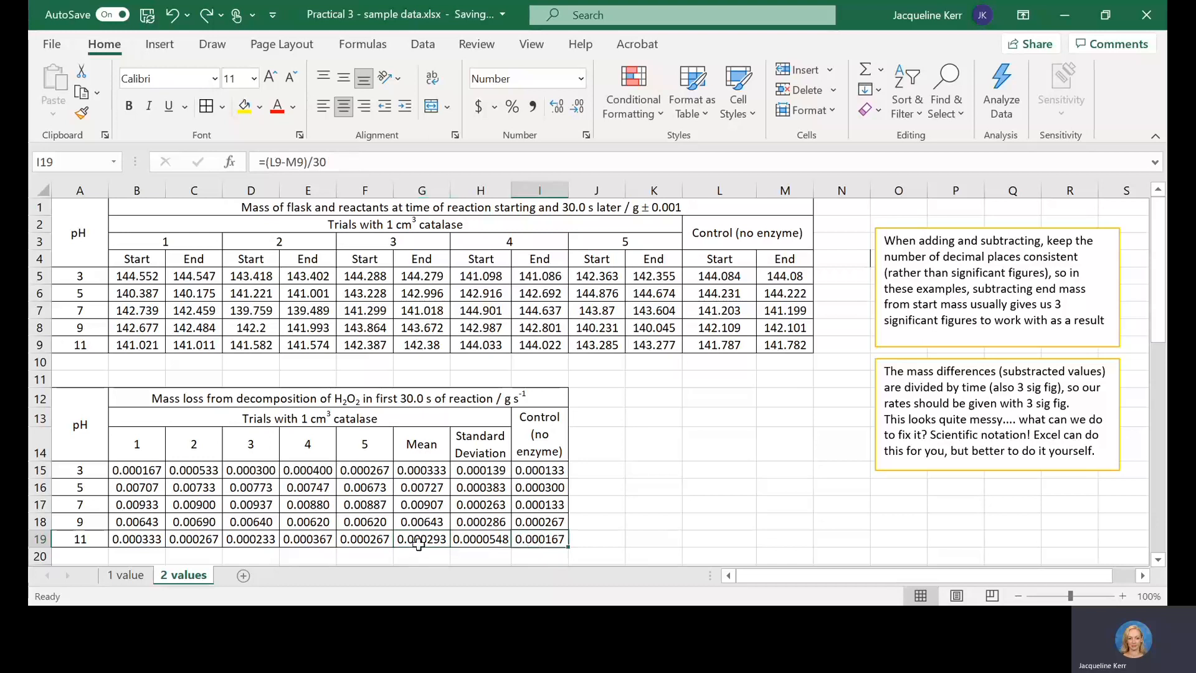
left_click(424, 543)
left_click(532, 539)
Step: Try the Scientific number format on the pH 3 trial 1 rate in B15
left_click(118, 471)
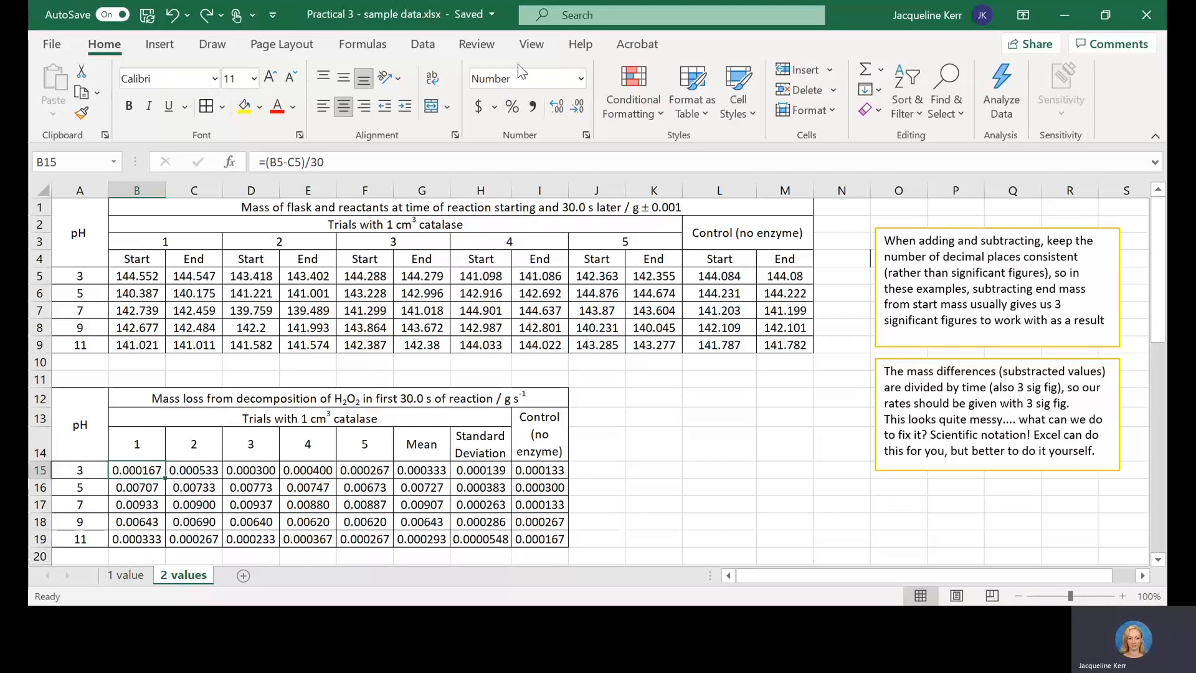
left_click(581, 79)
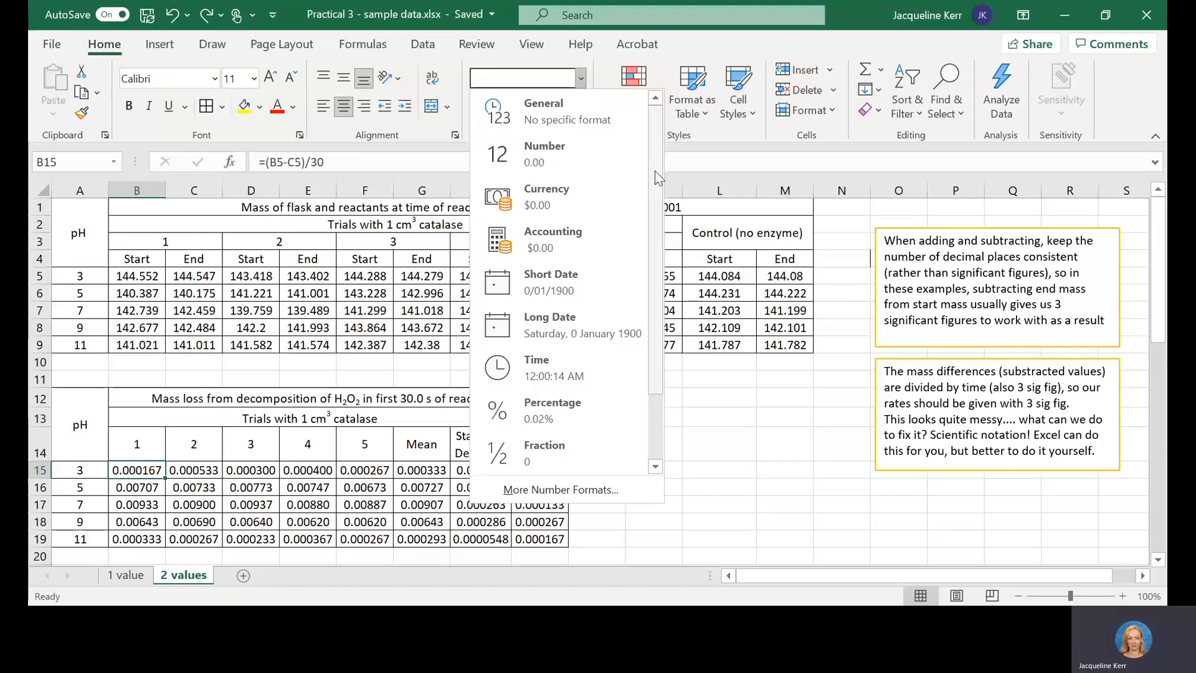
scroll(644, 286, "down", 2)
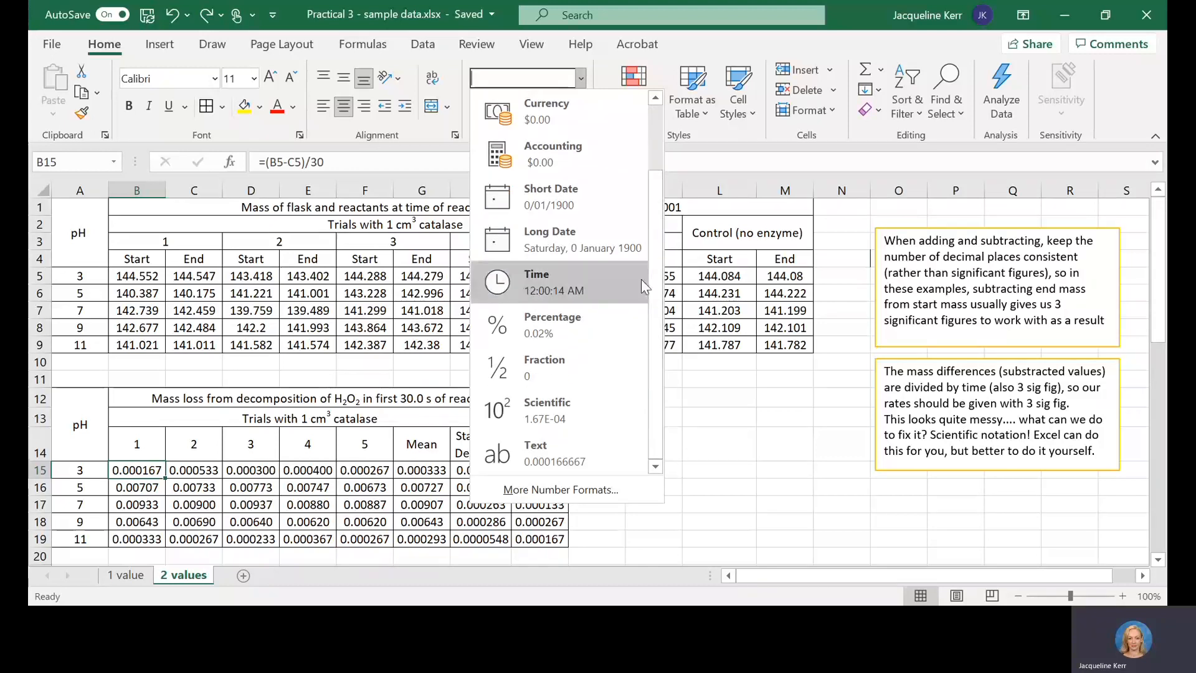
left_click(528, 409)
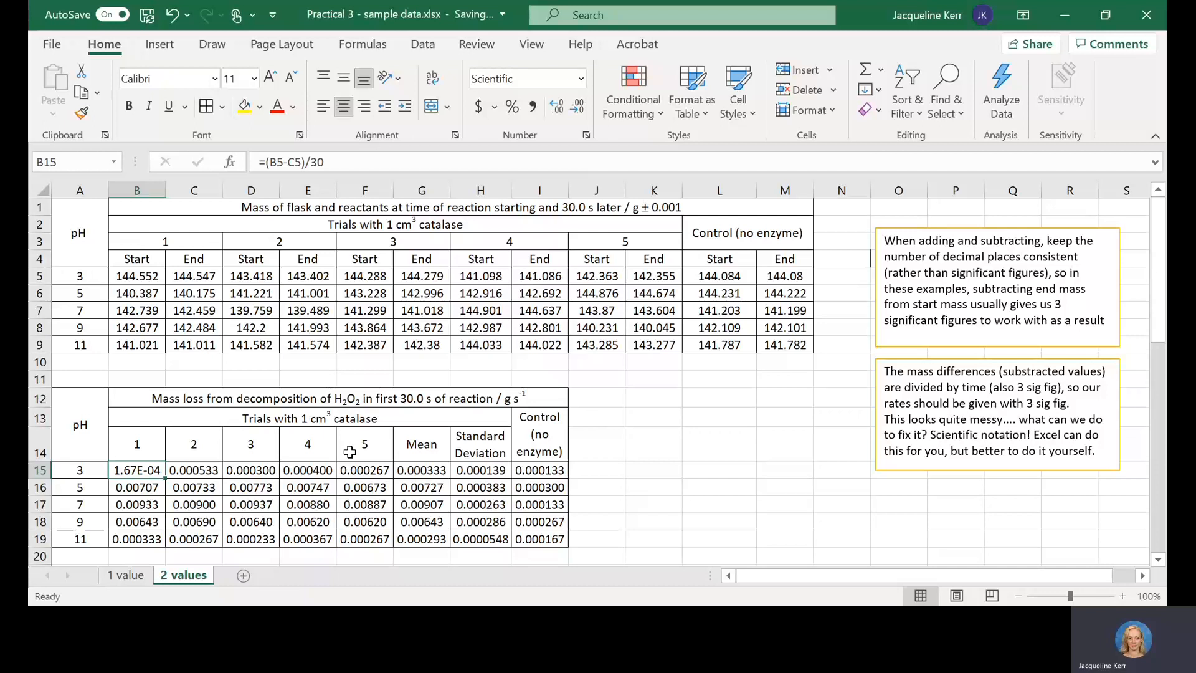
key("ctrl+z")
Step: Try the Scientific number format on the pH 7 trial 1 rate in B17
left_click(242, 473)
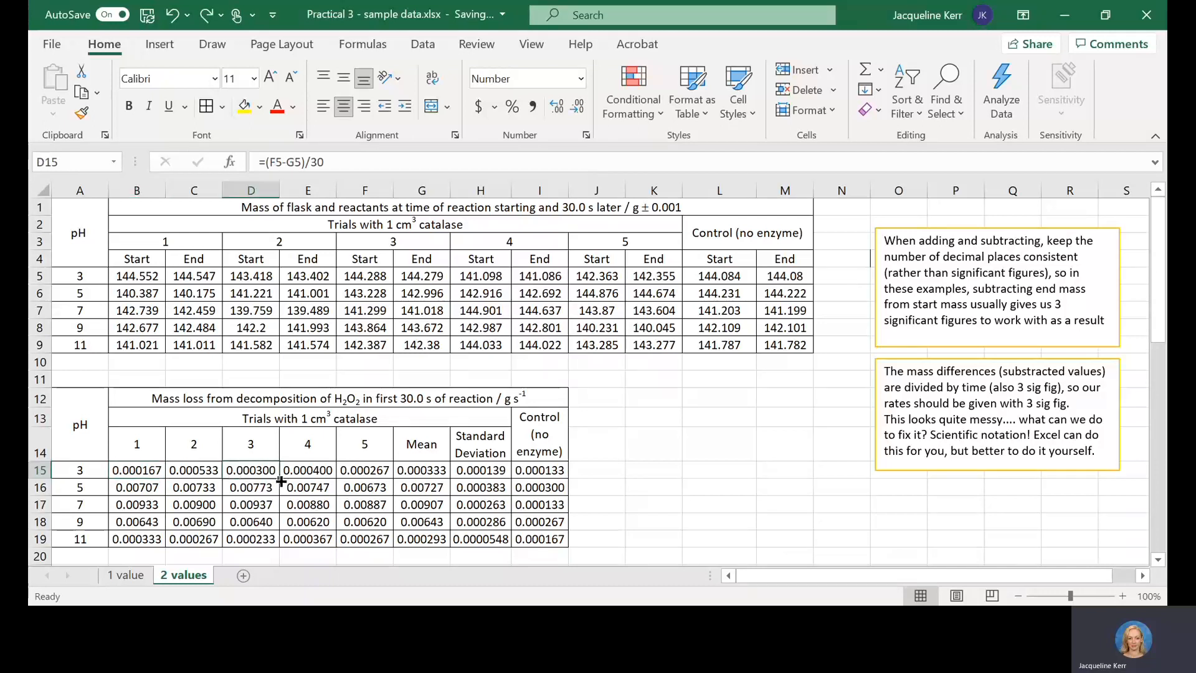
left_click(142, 490)
left_click(127, 507)
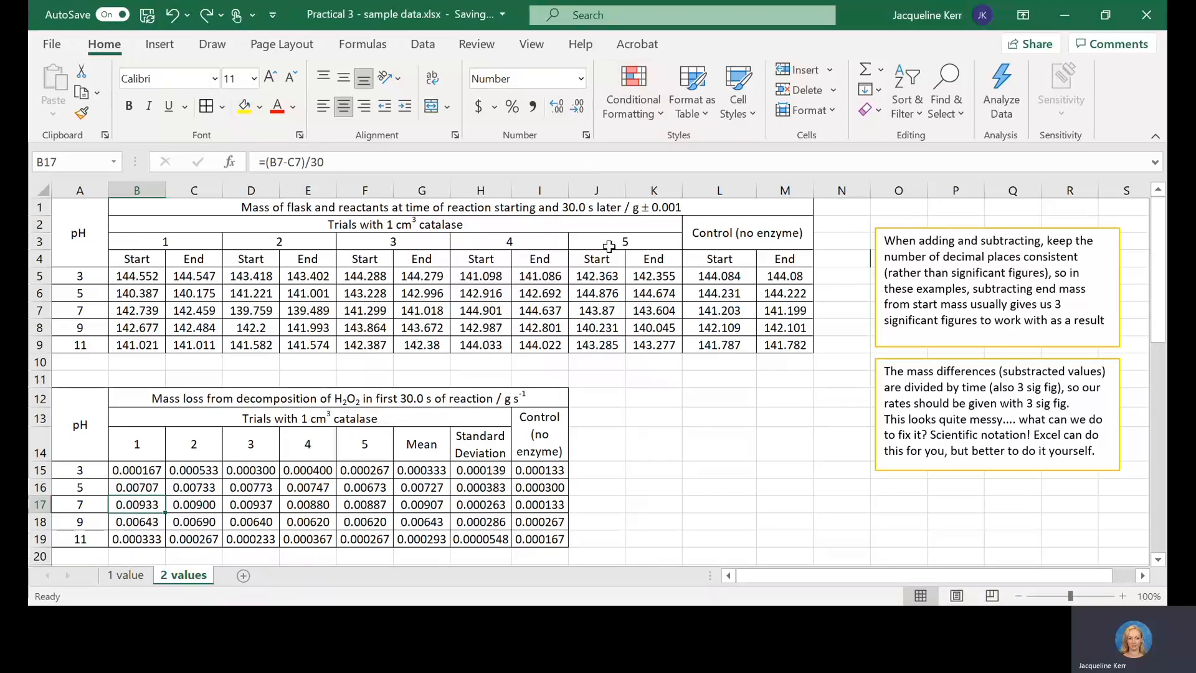
left_click(581, 78)
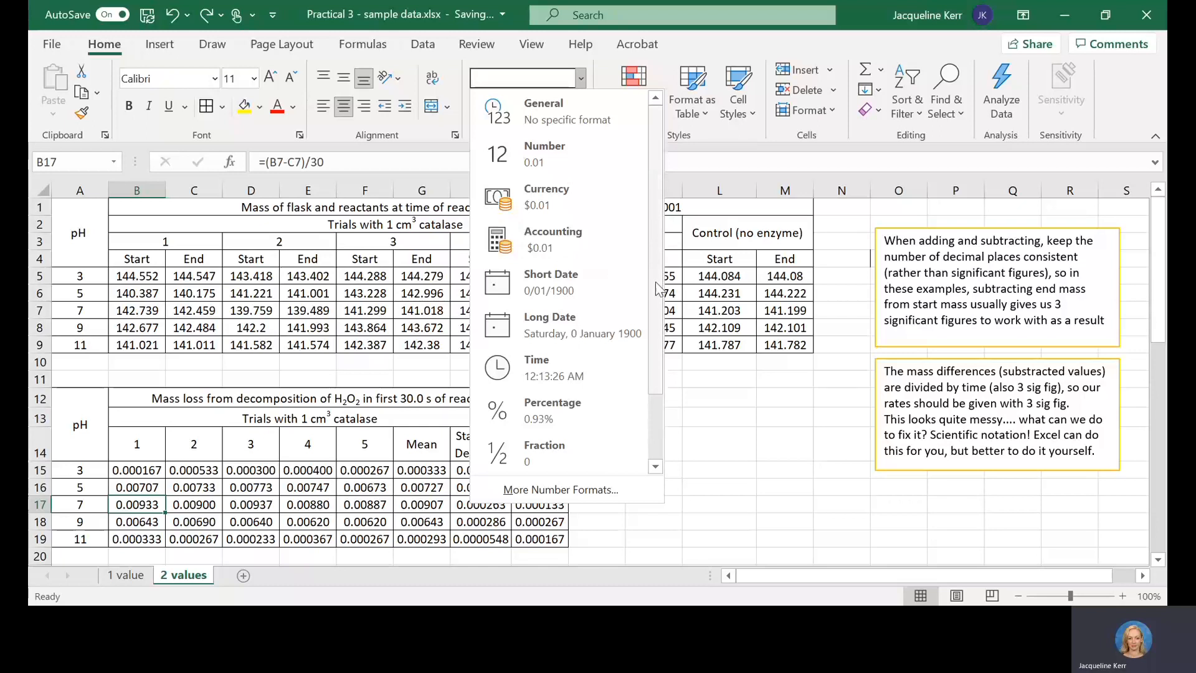
scroll(629, 293, "down", 2)
left_click(542, 410)
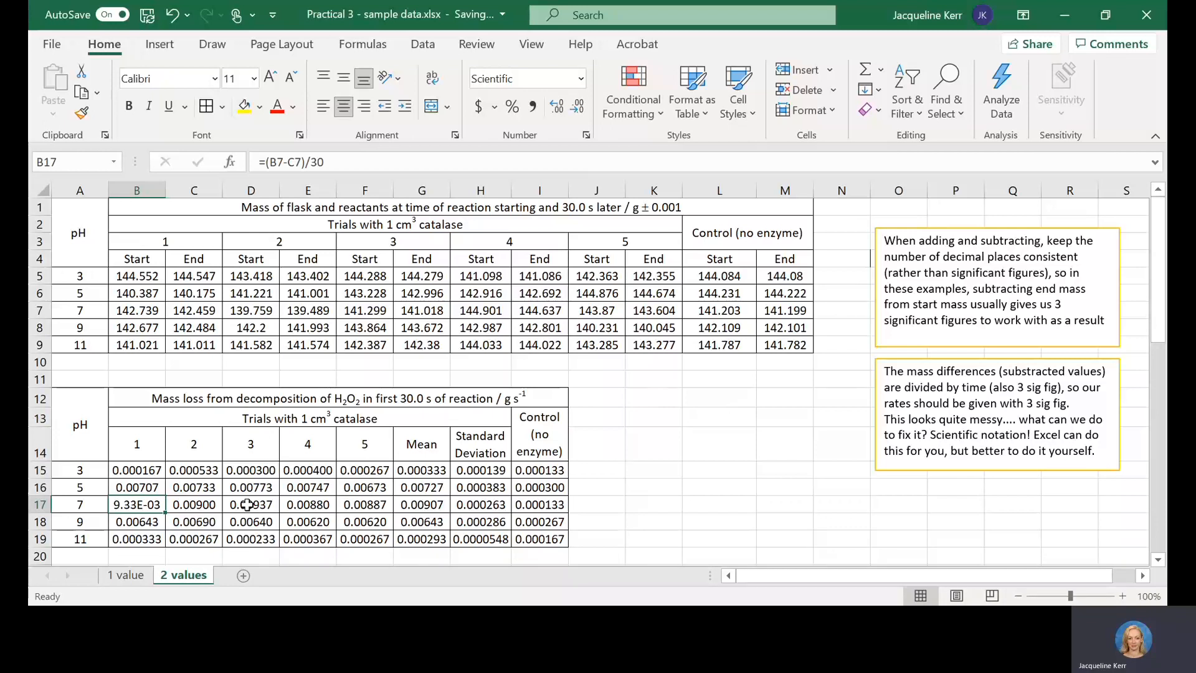
key("ctrl+z")
Step: Multiply the pH 3 trial 1 rate formula in B15 by 1000
left_click(149, 475)
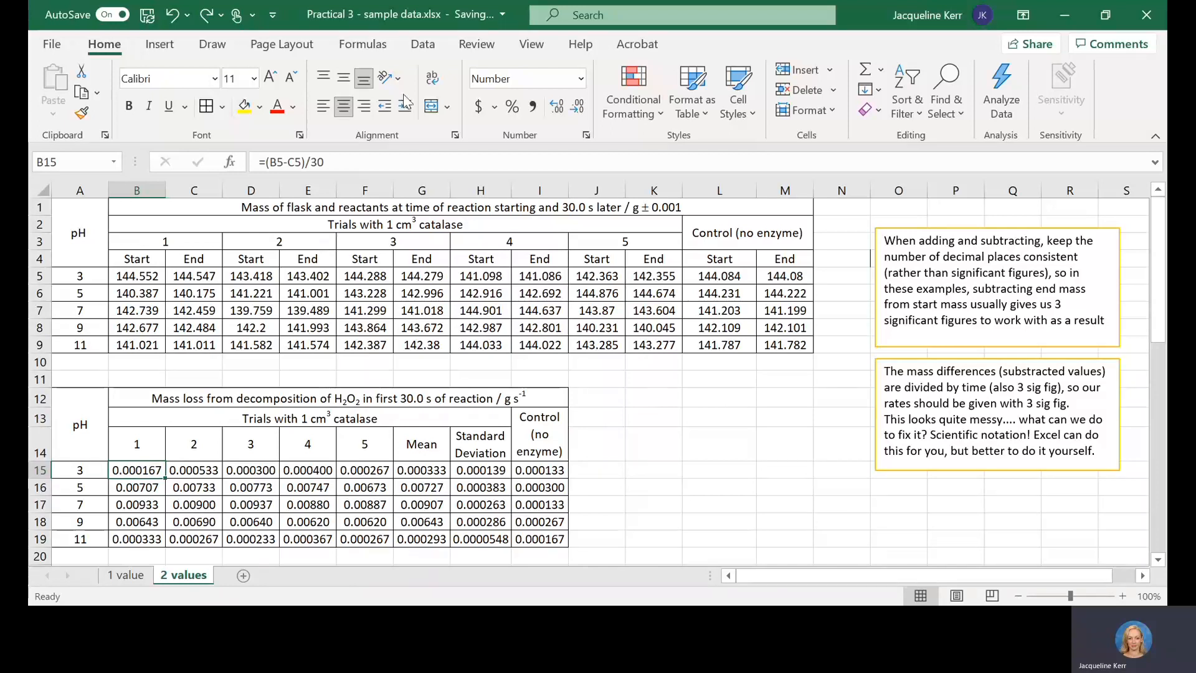
left_click(342, 163)
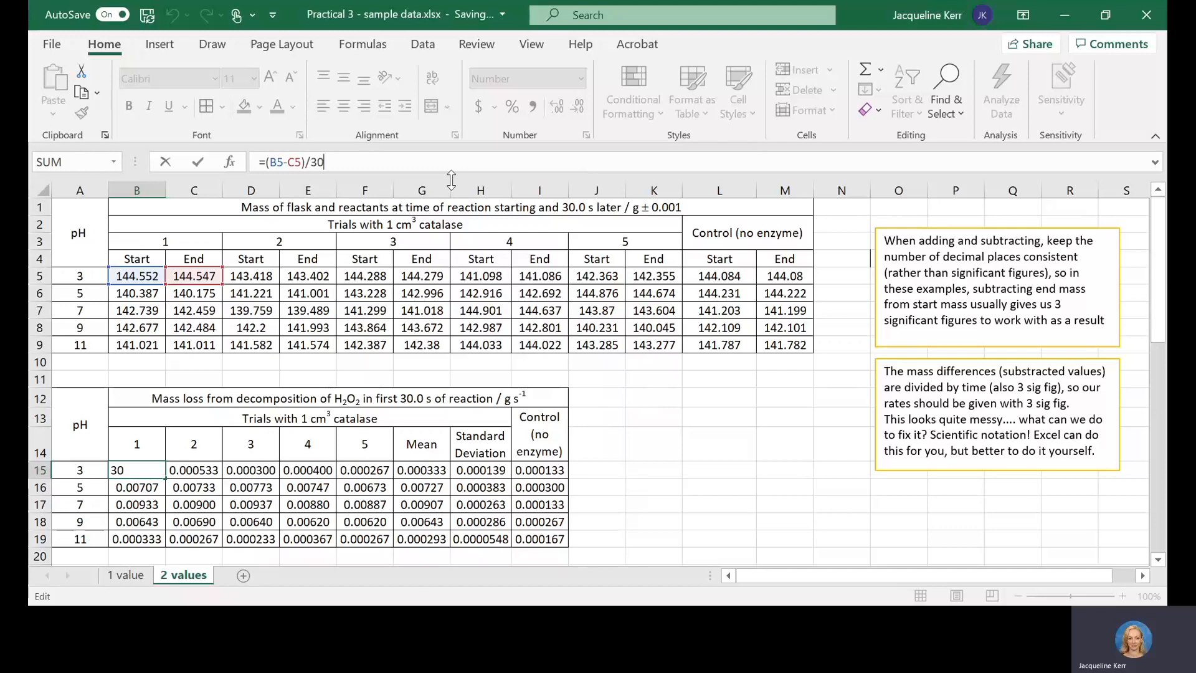
type("*")
key("Return")
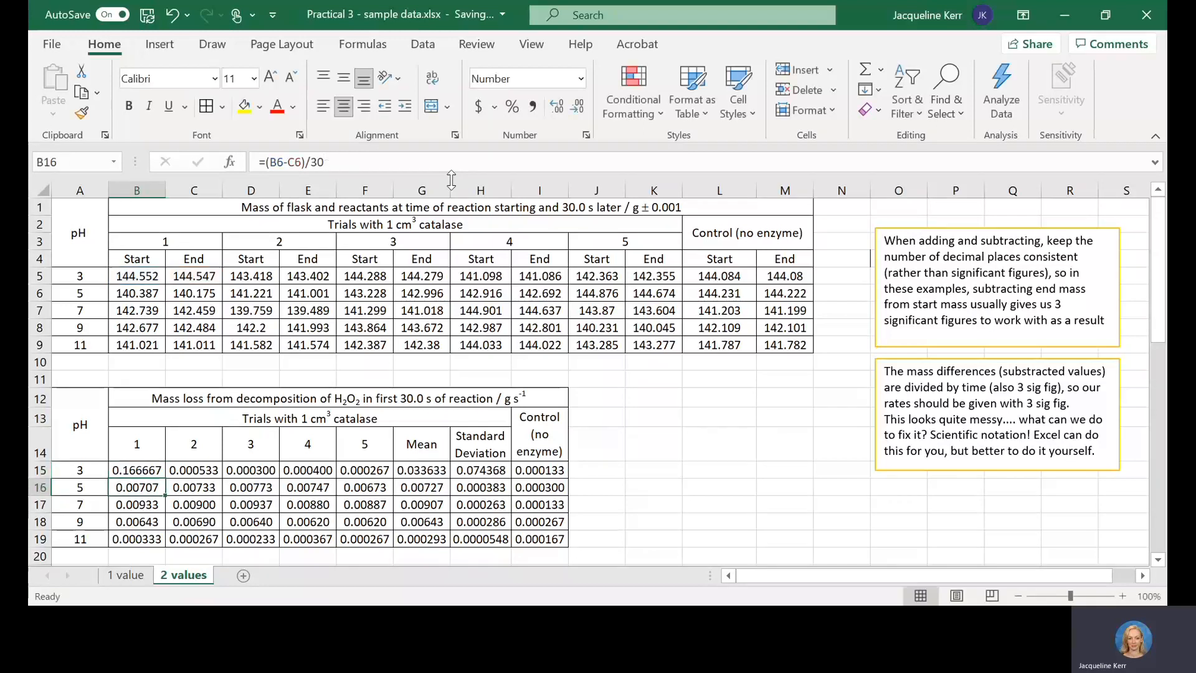
Step: Insert "x 10-3" before the unit g s-1 in the rate table heading in B12 and make the -3 superscript
left_click(284, 398)
left_click(618, 162)
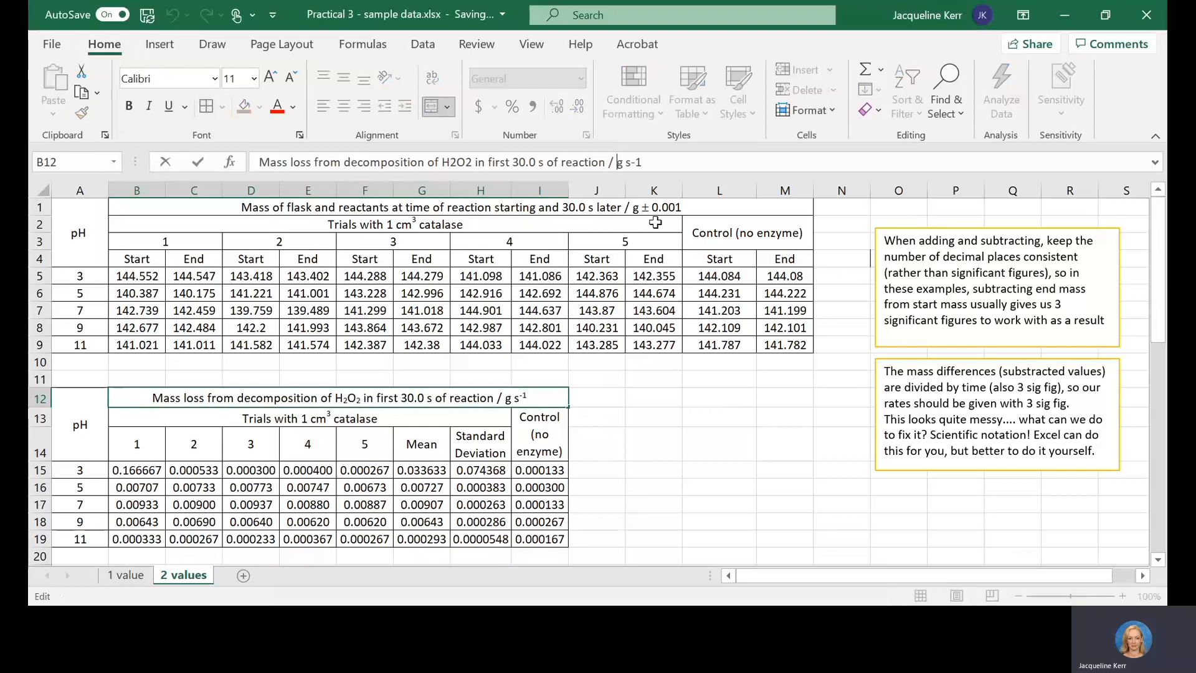
type("x 10-")
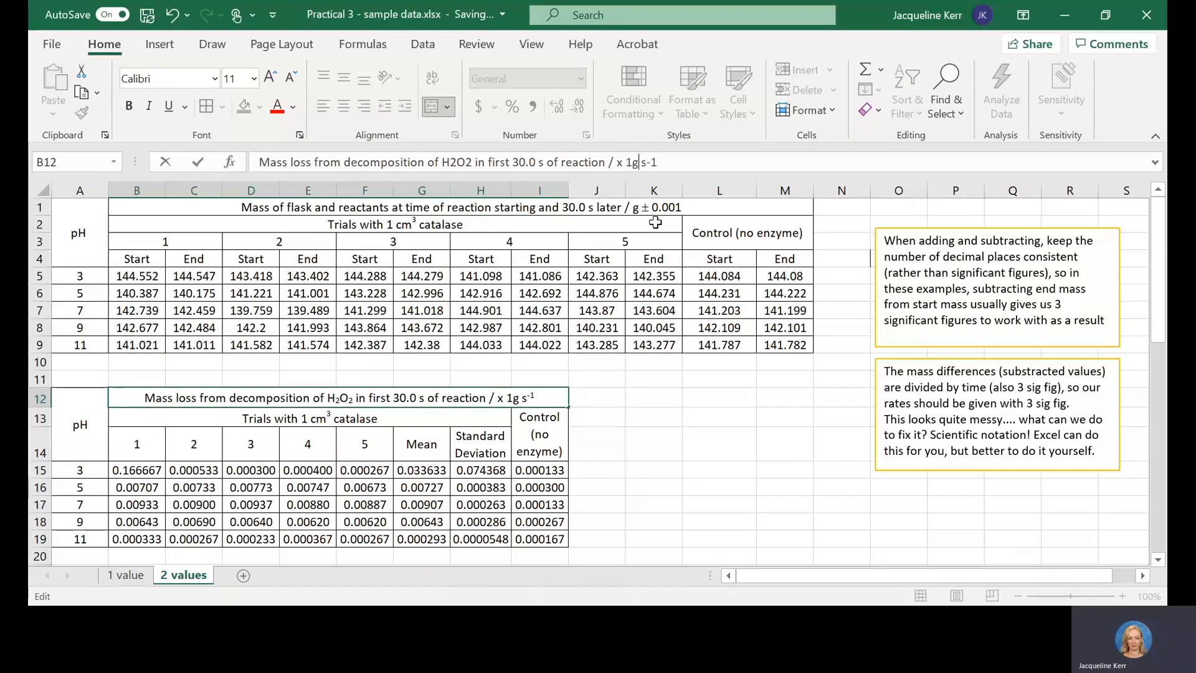
type("3")
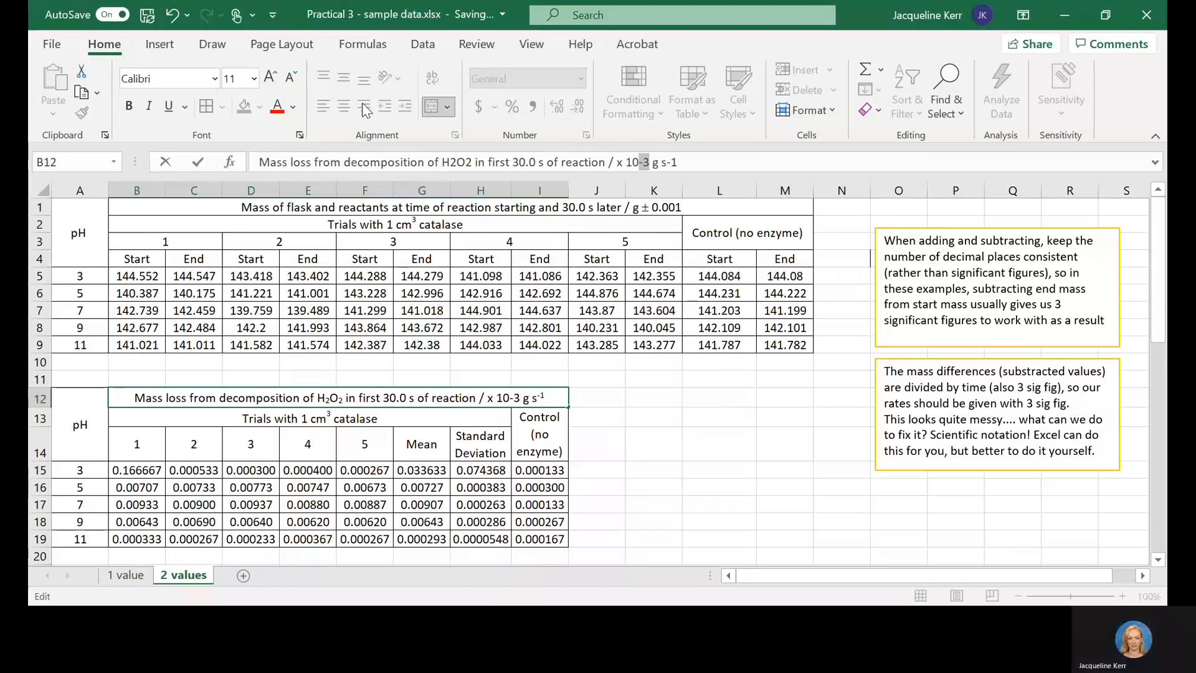
left_click(299, 134)
left_click(124, 316)
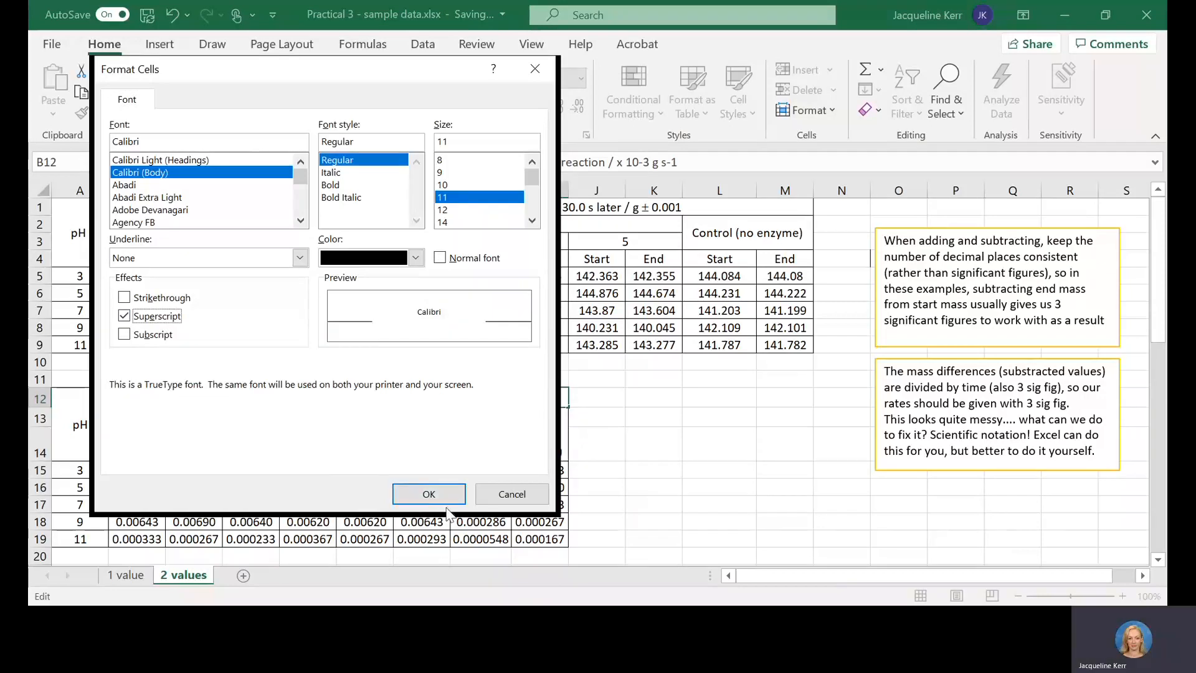
left_click(427, 494)
left_click(381, 484)
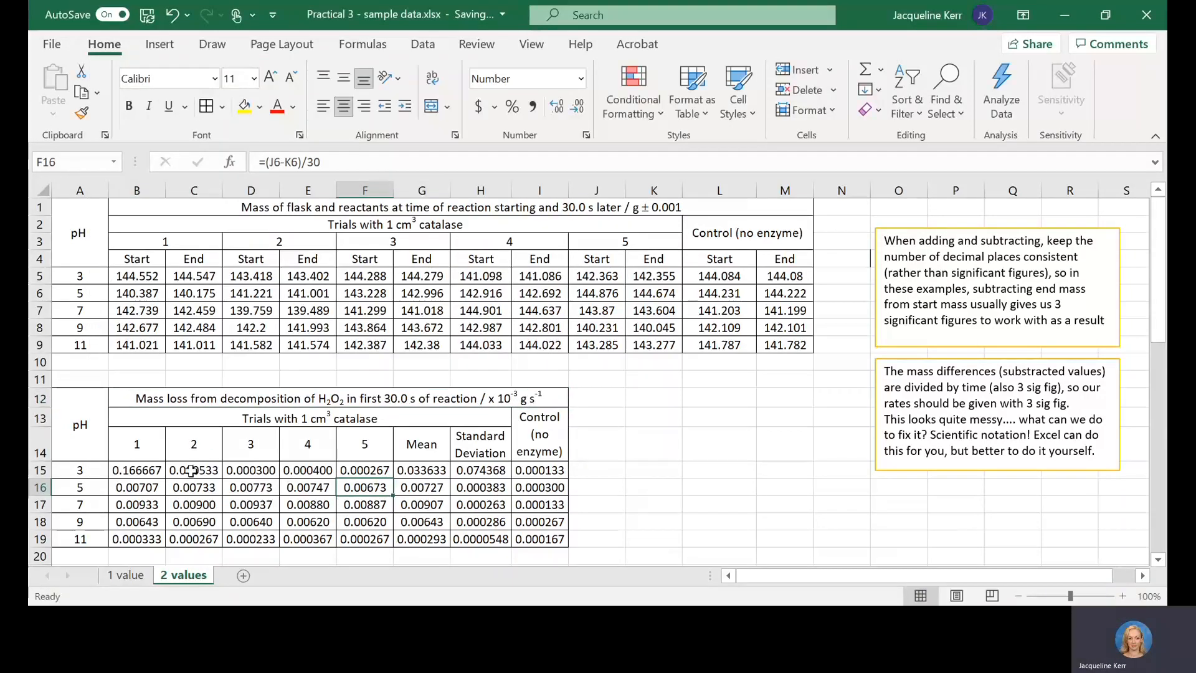
Step: Examine the trial 1 rate formulas for pH 7 in B27 and pH 3 in B25 of the second rate table
left_click(307, 470)
key("Down")
key("Down")
key("Down")
key("Down")
key("Down")
key("Down")
key("Down")
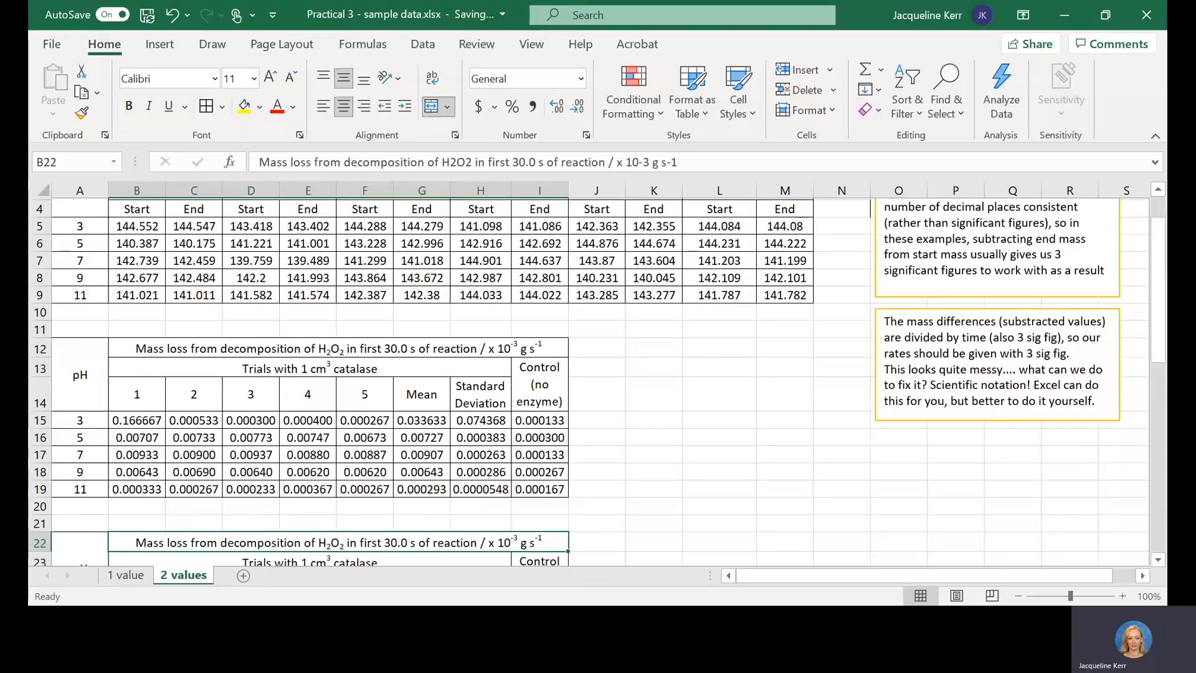
key("Down")
key("Down")
key("Down")
key("Down")
key("Down")
key("Down")
key("Down")
key("Down")
key("Down")
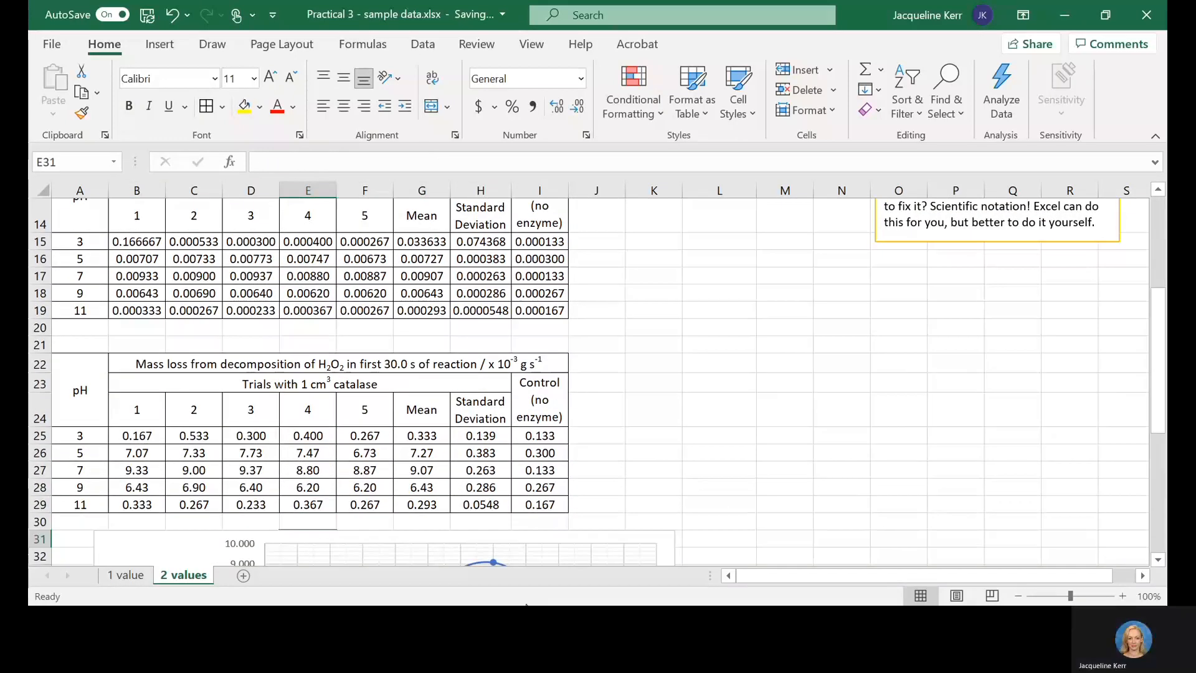
left_click(159, 470)
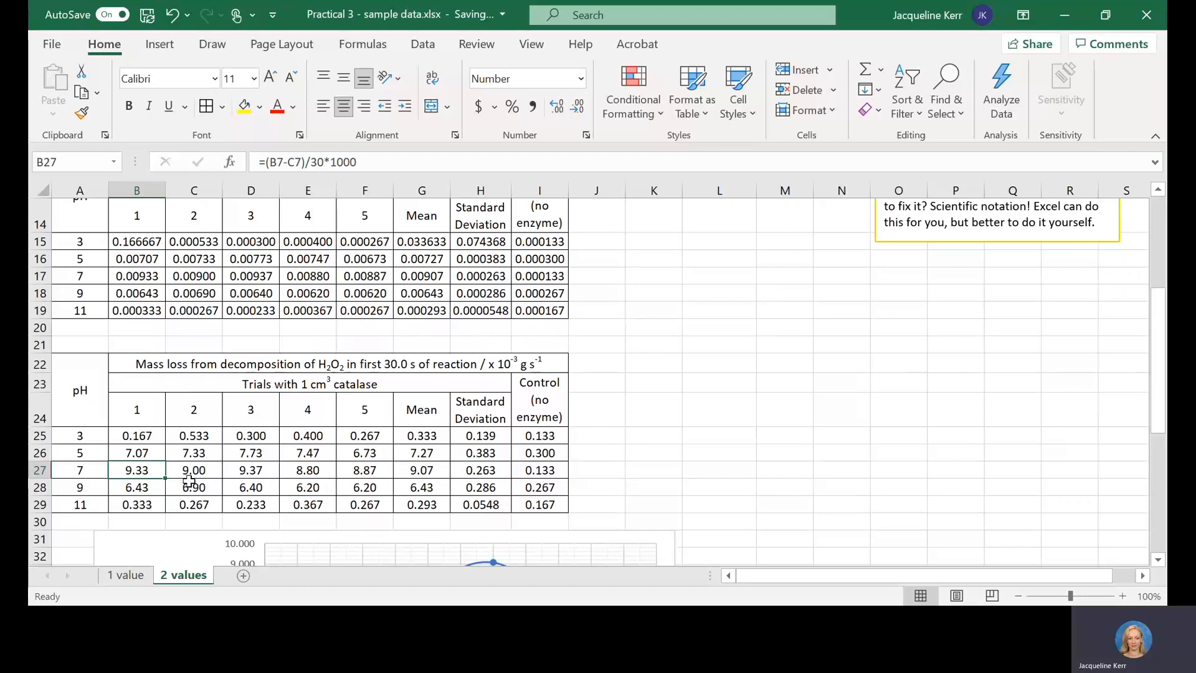
left_click(137, 434)
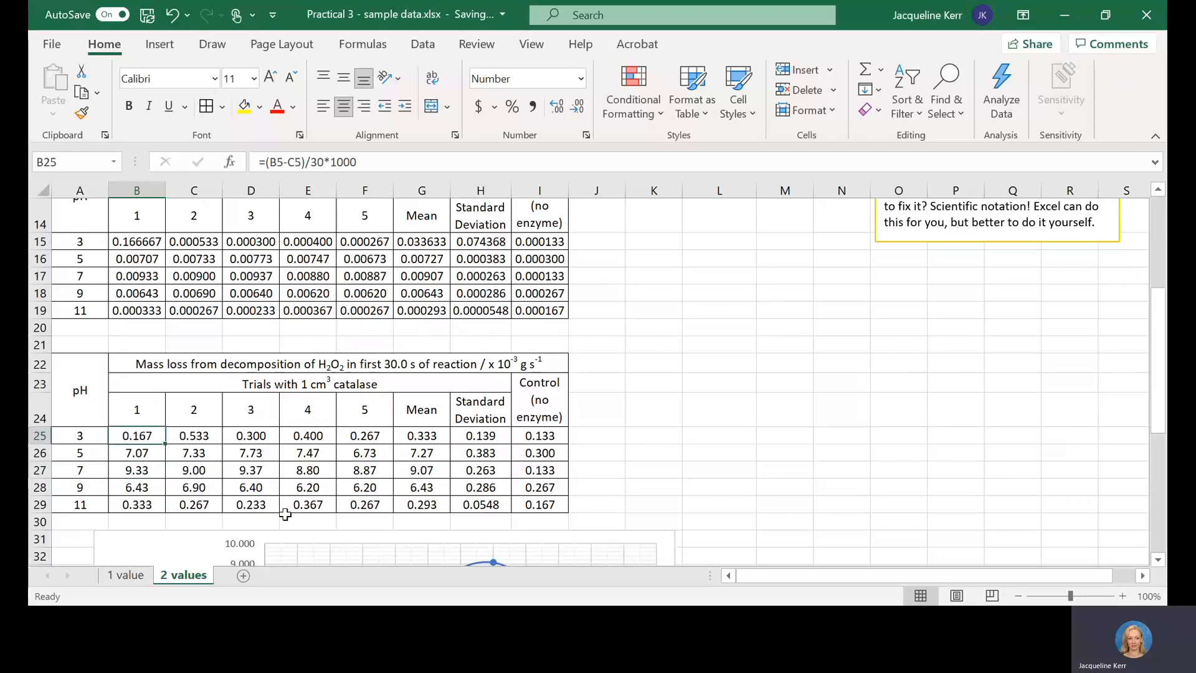
Step: Compare the power of ten in the B22 heading with the multiplier used in the D27 and B25 rate formulas
left_click(510, 361)
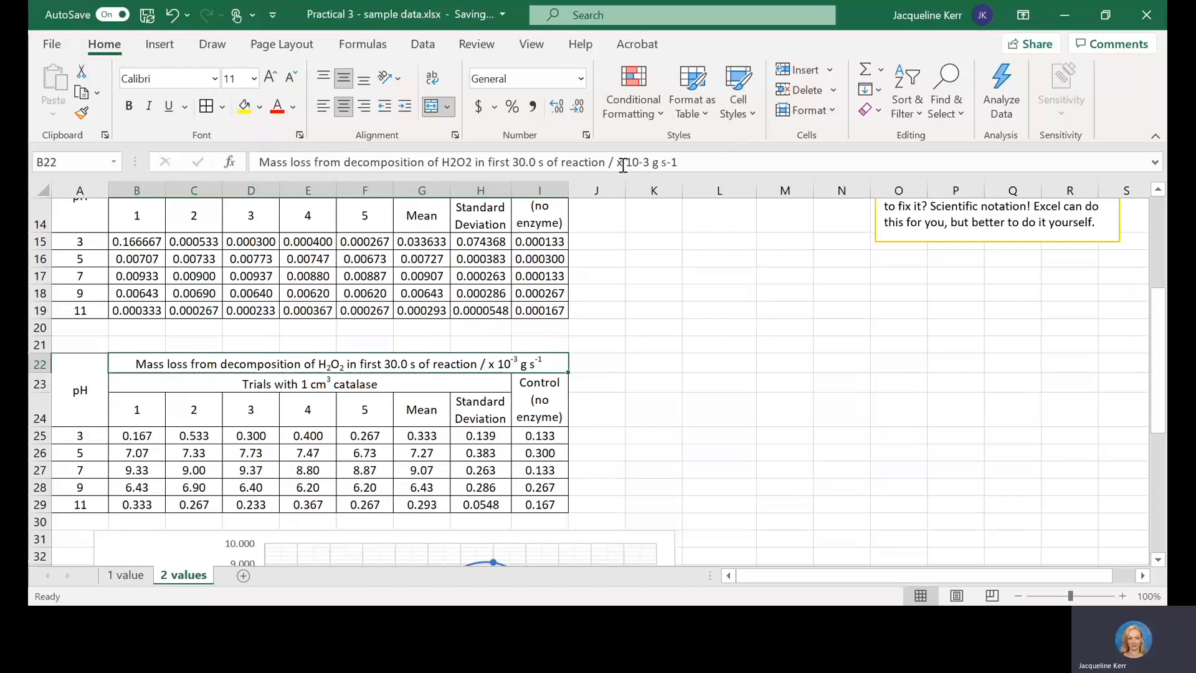
left_click(280, 468)
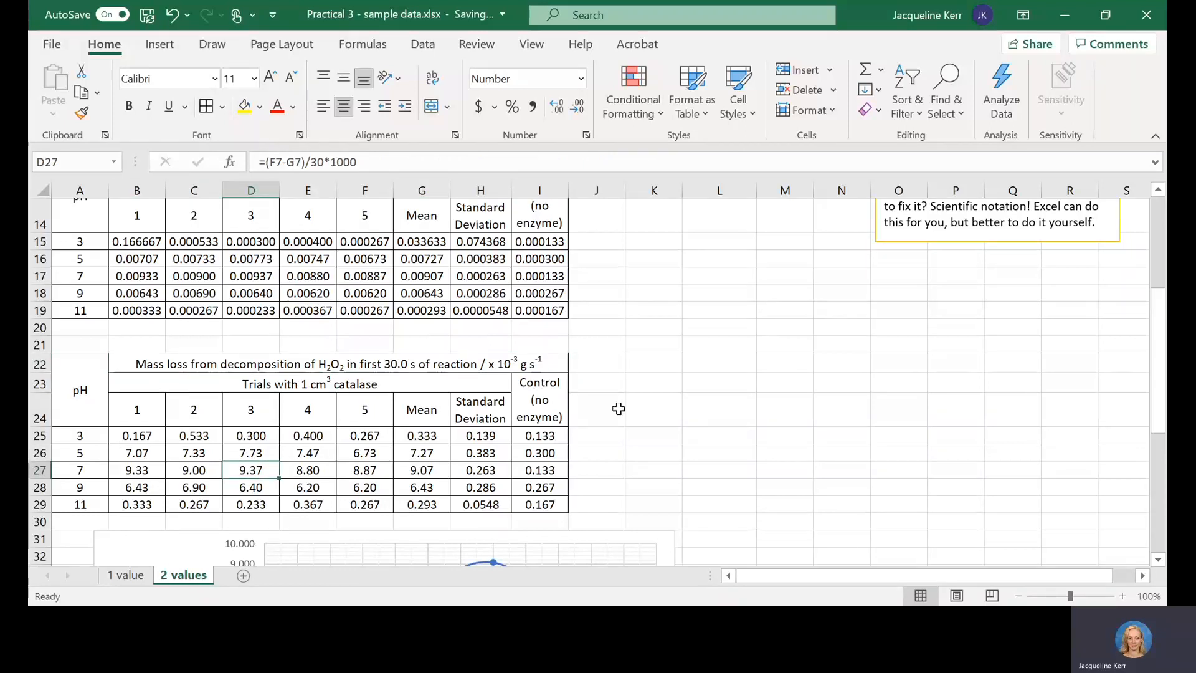
left_click(136, 438)
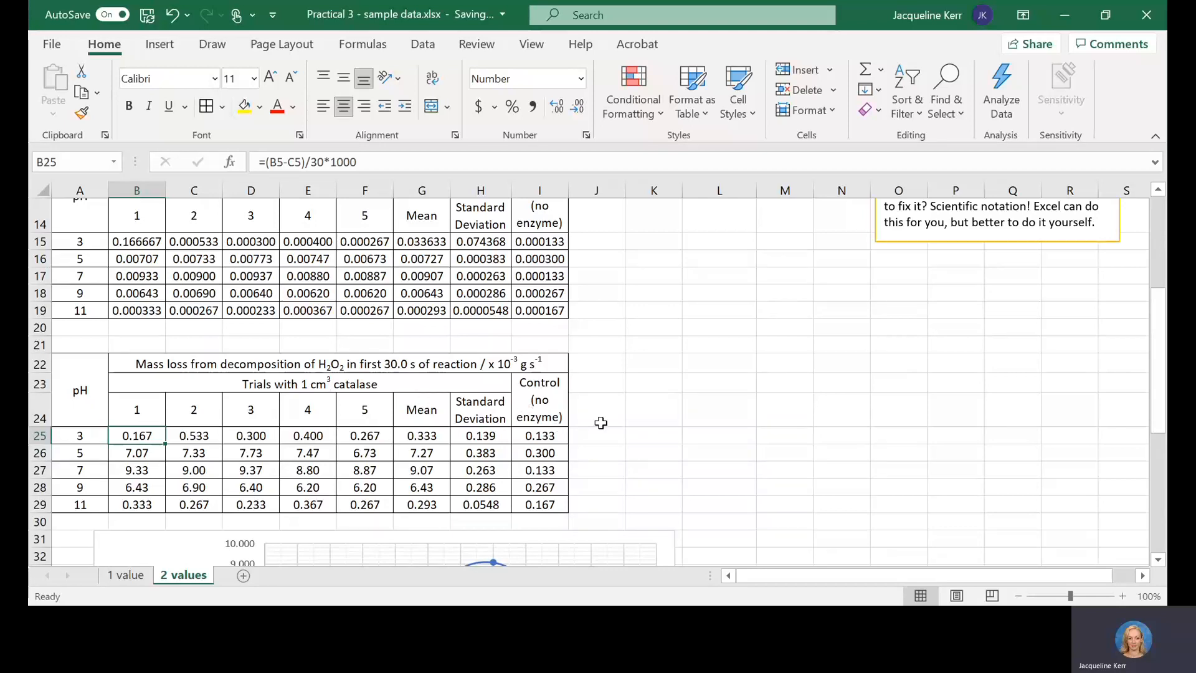
left_click(616, 400)
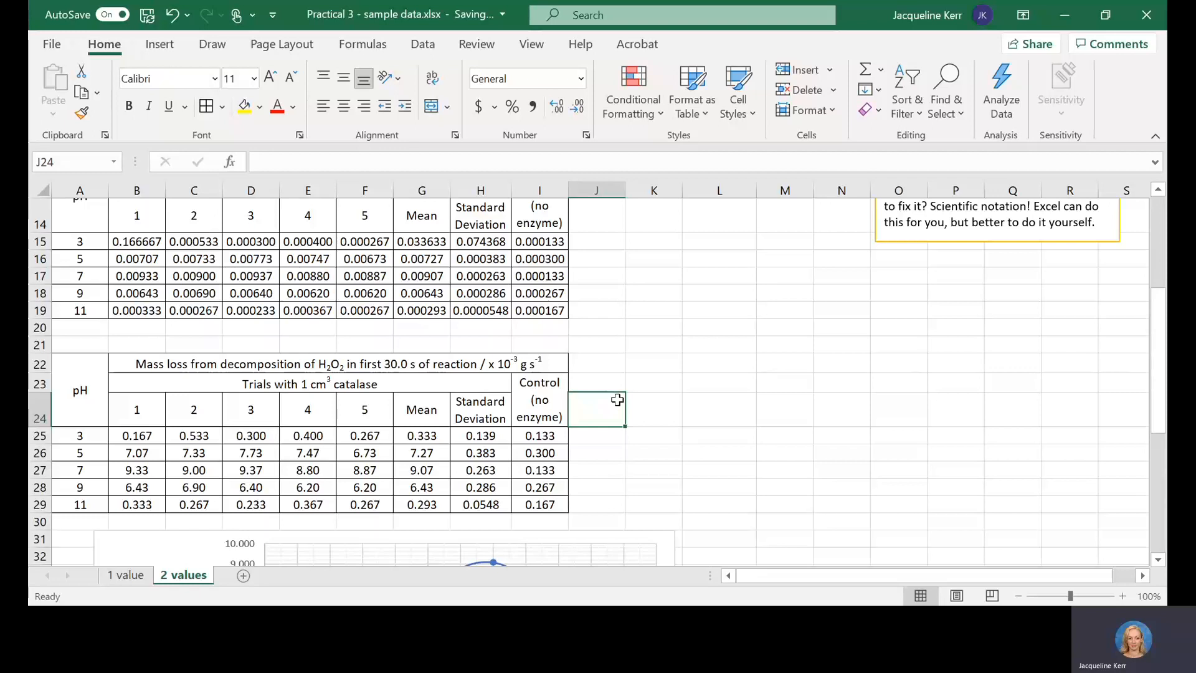
Step: Review the pH rate graph below the second rate table and its Figure 1 caption
scroll(616, 400, "down", 5)
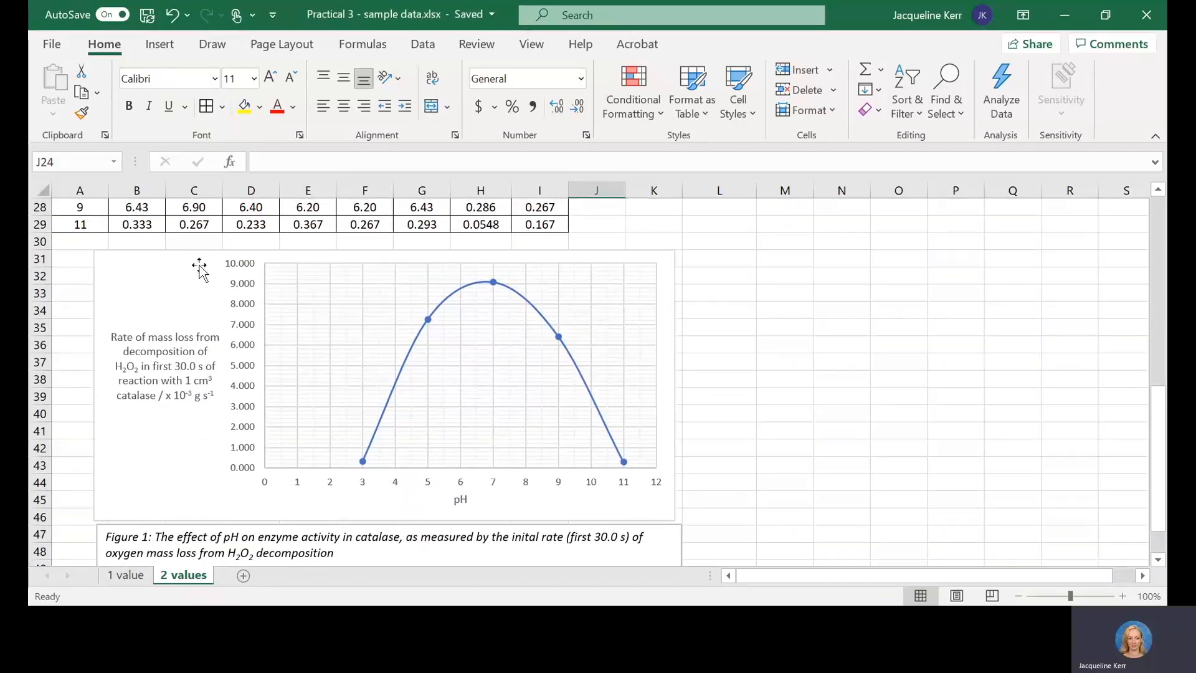
left_click(183, 278)
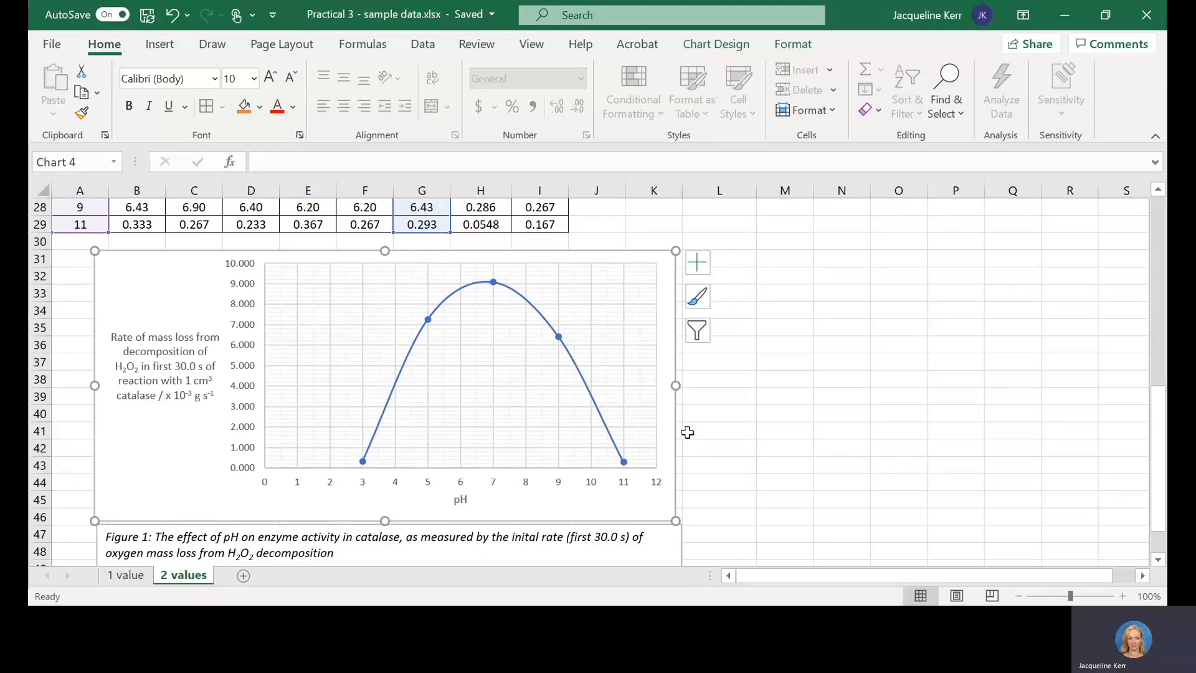
left_click(421, 540)
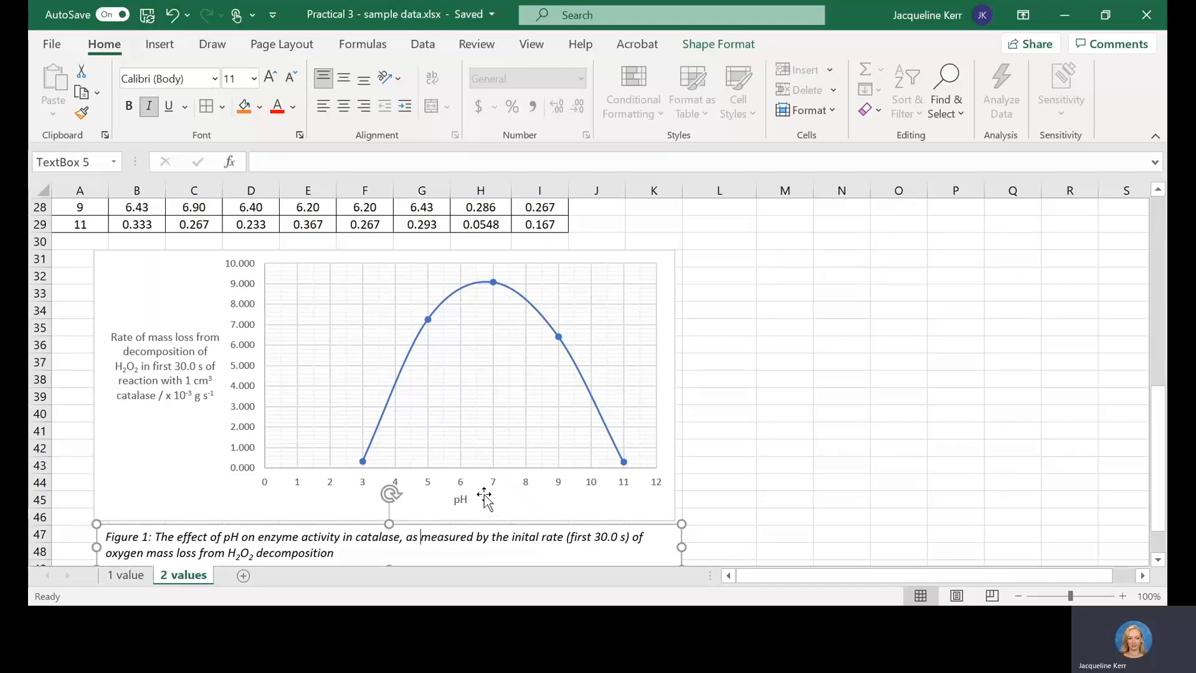
left_click(520, 489)
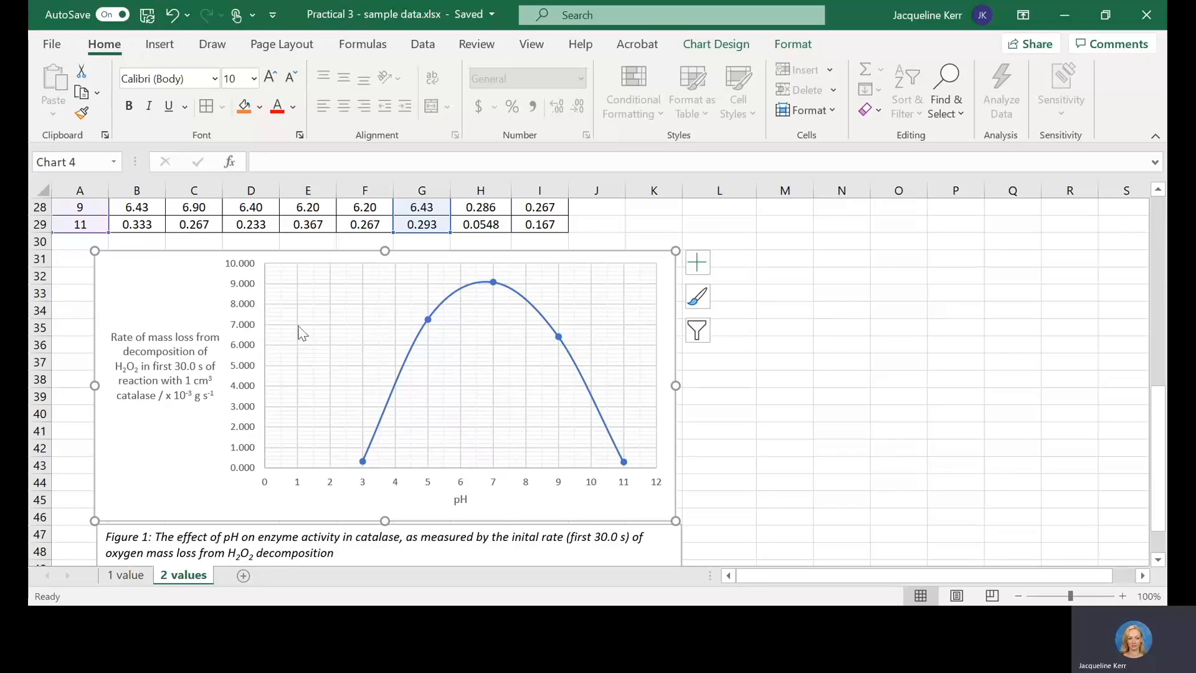
Step: Preview the Scatter with Smooth Lines and Markers chart type for the pH rate graph without applying it
left_click(392, 291)
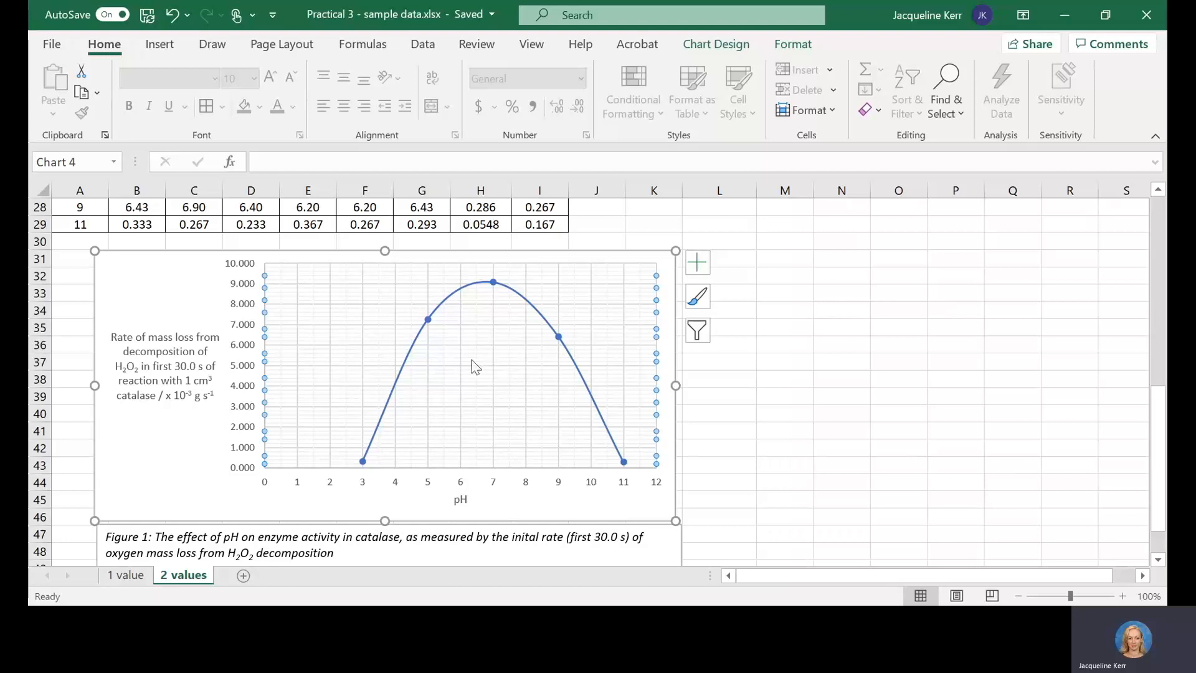
left_click(411, 352)
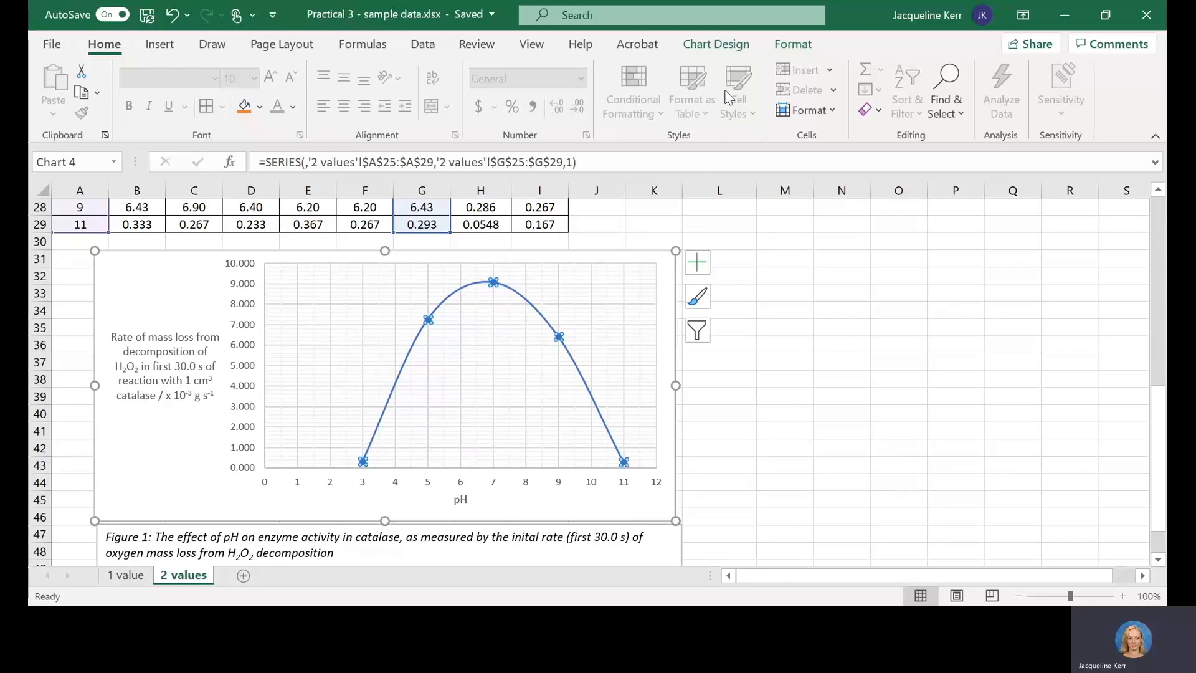
left_click(714, 45)
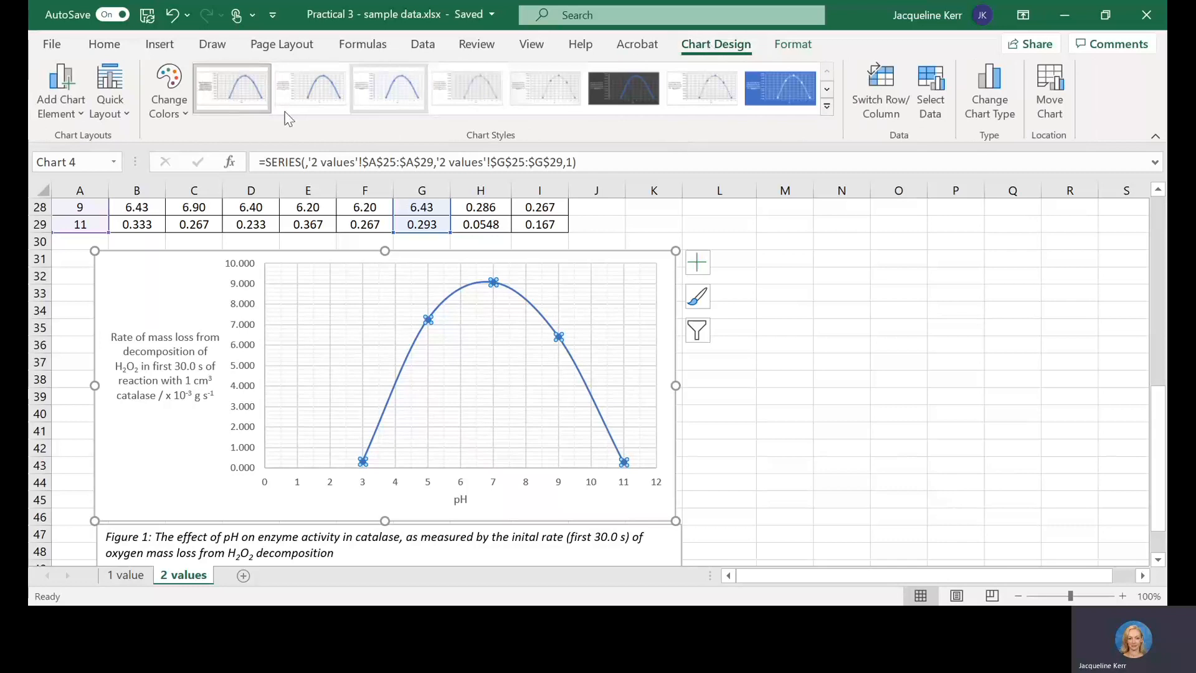
left_click(989, 93)
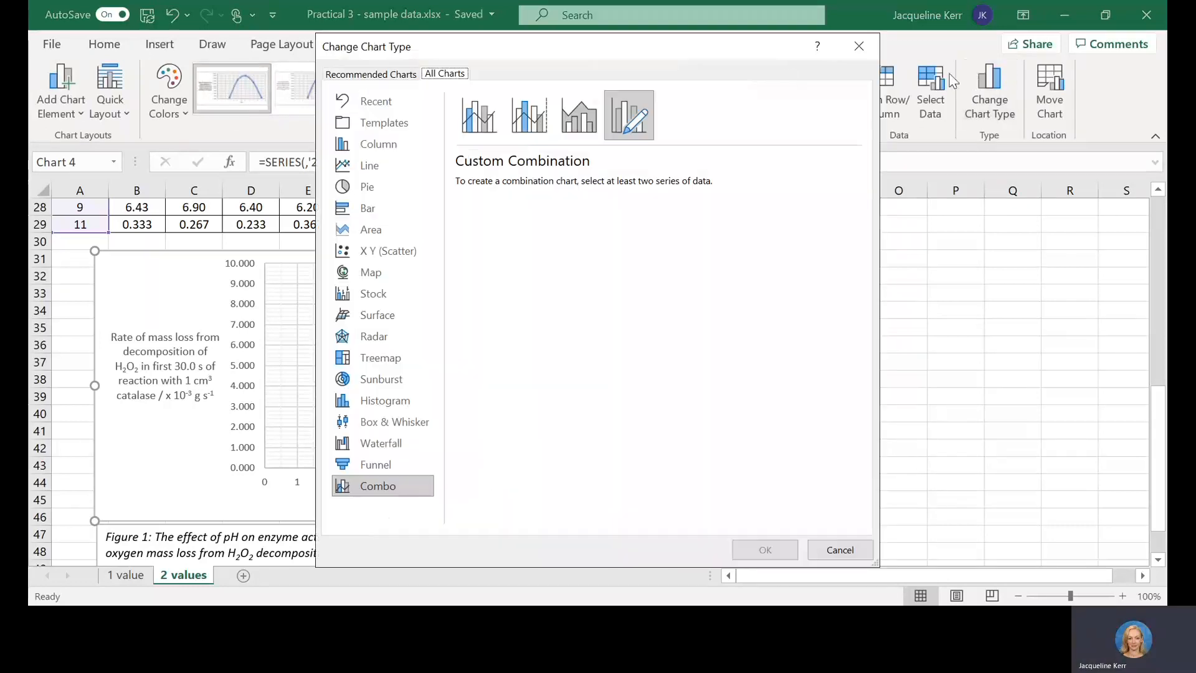
left_click(370, 259)
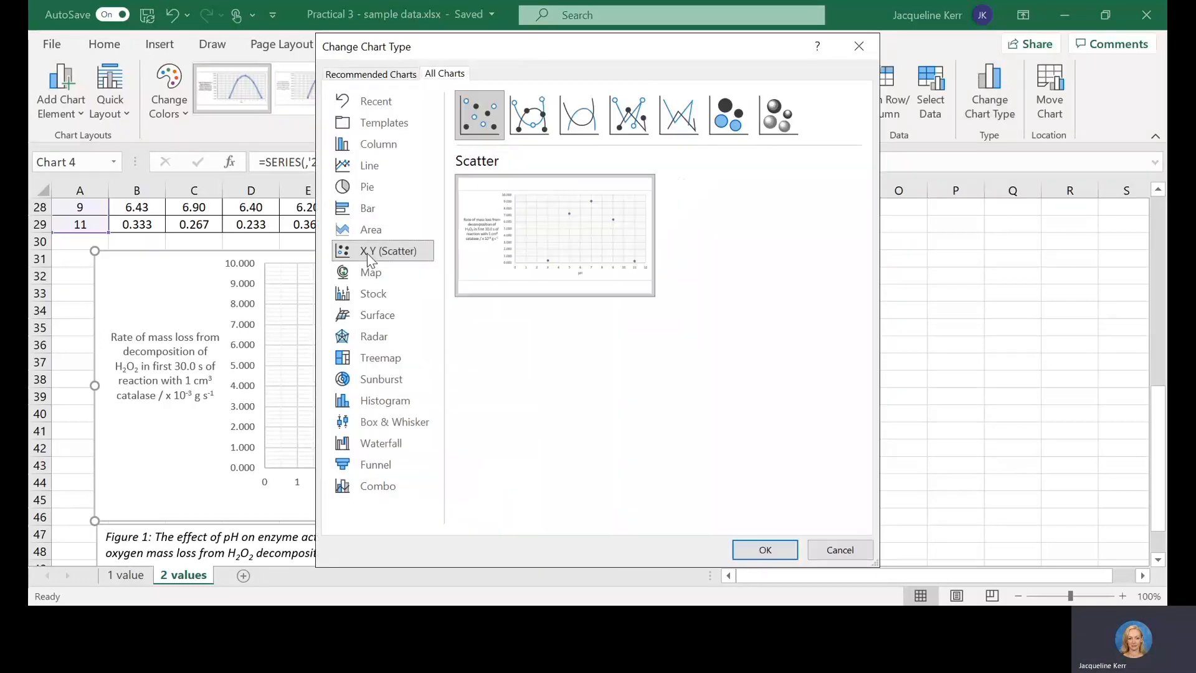
left_click(537, 116)
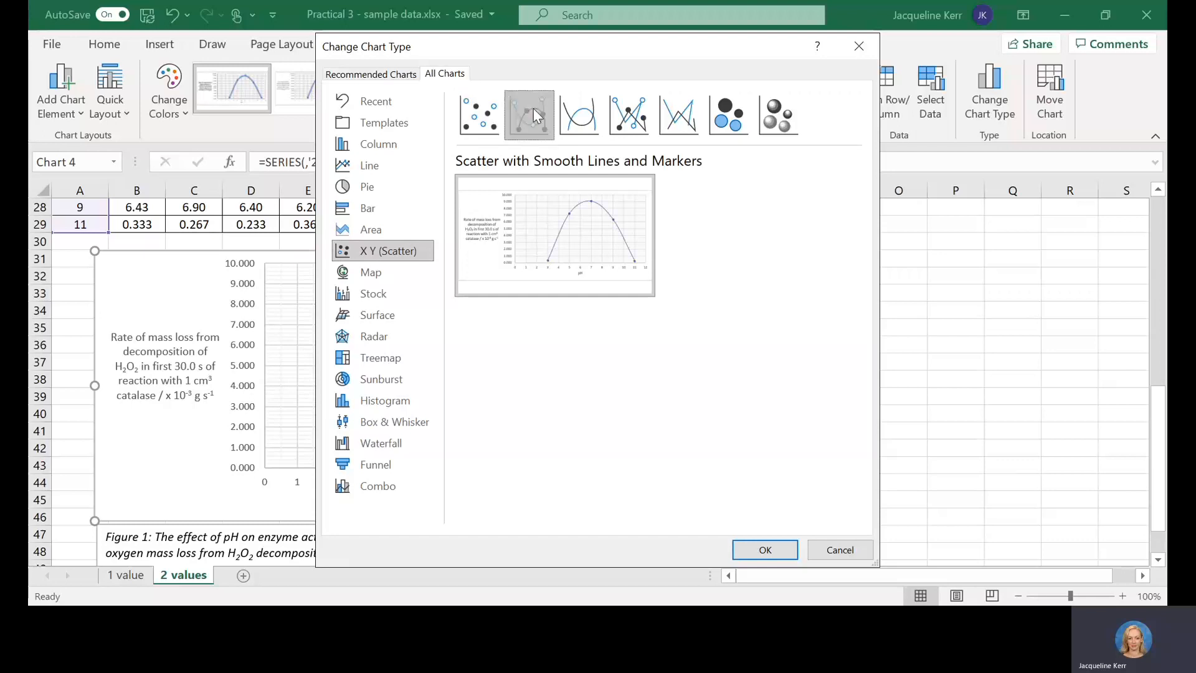
left_click(843, 553)
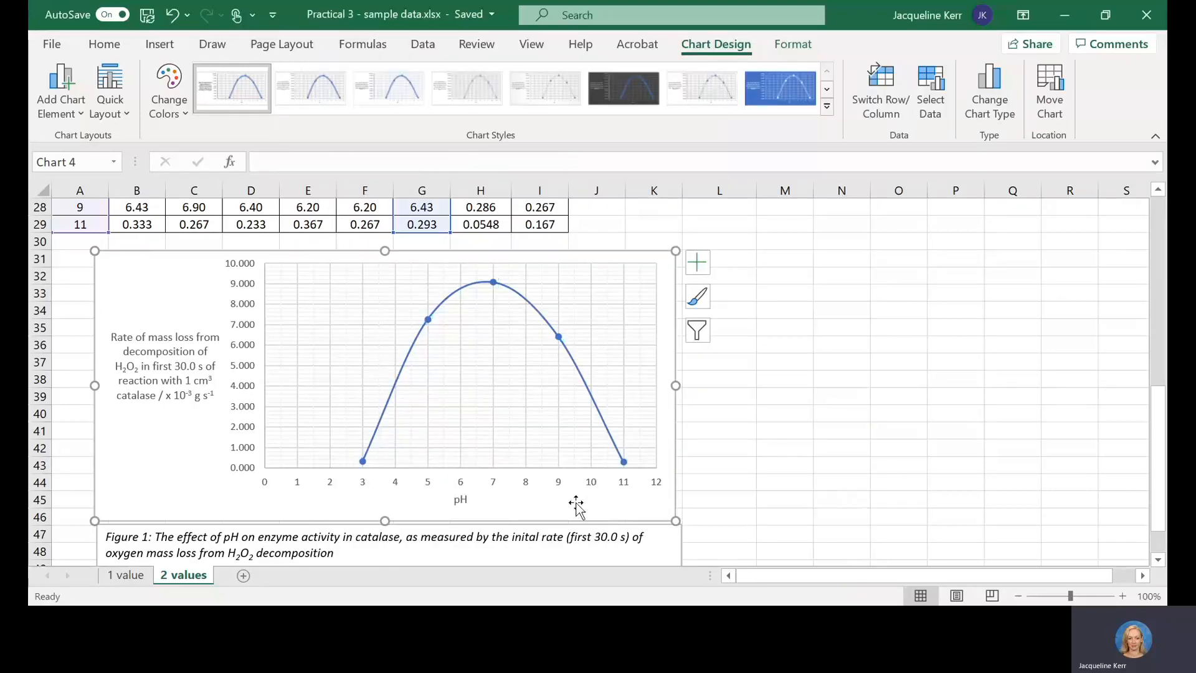
Step: Set the text direction of the pH axis title to Horizontal in its text box formatting options
left_click(174, 376)
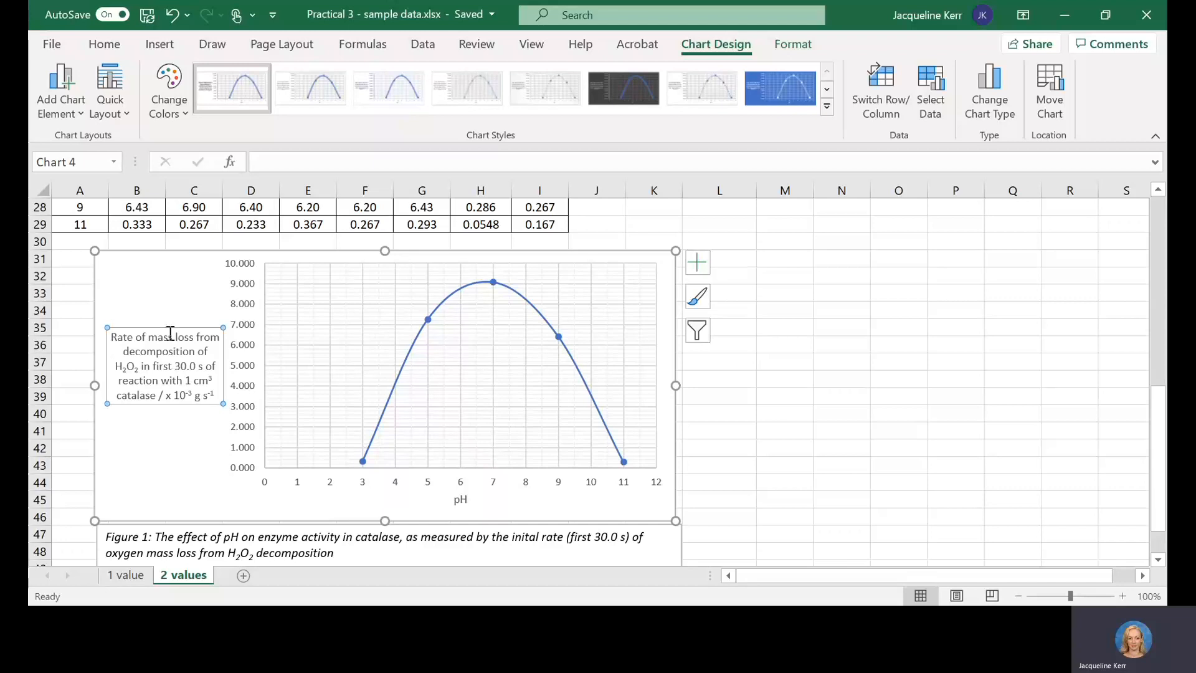
left_click(698, 264)
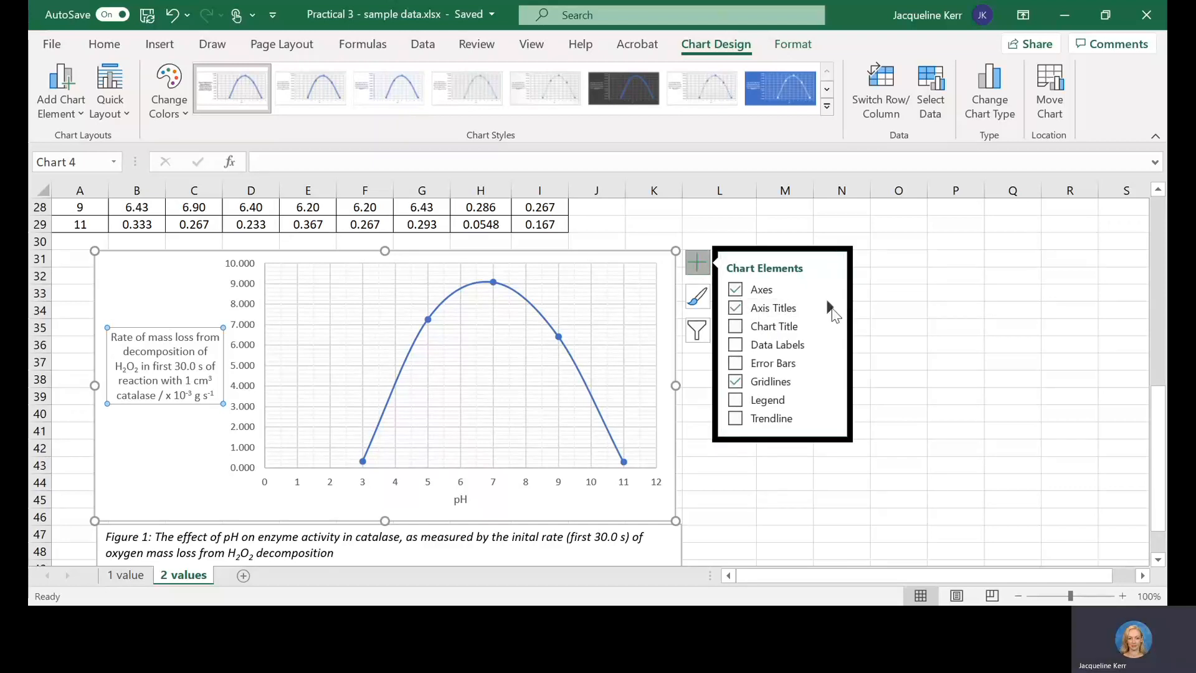
mouse_move(833, 312)
left_click(862, 354)
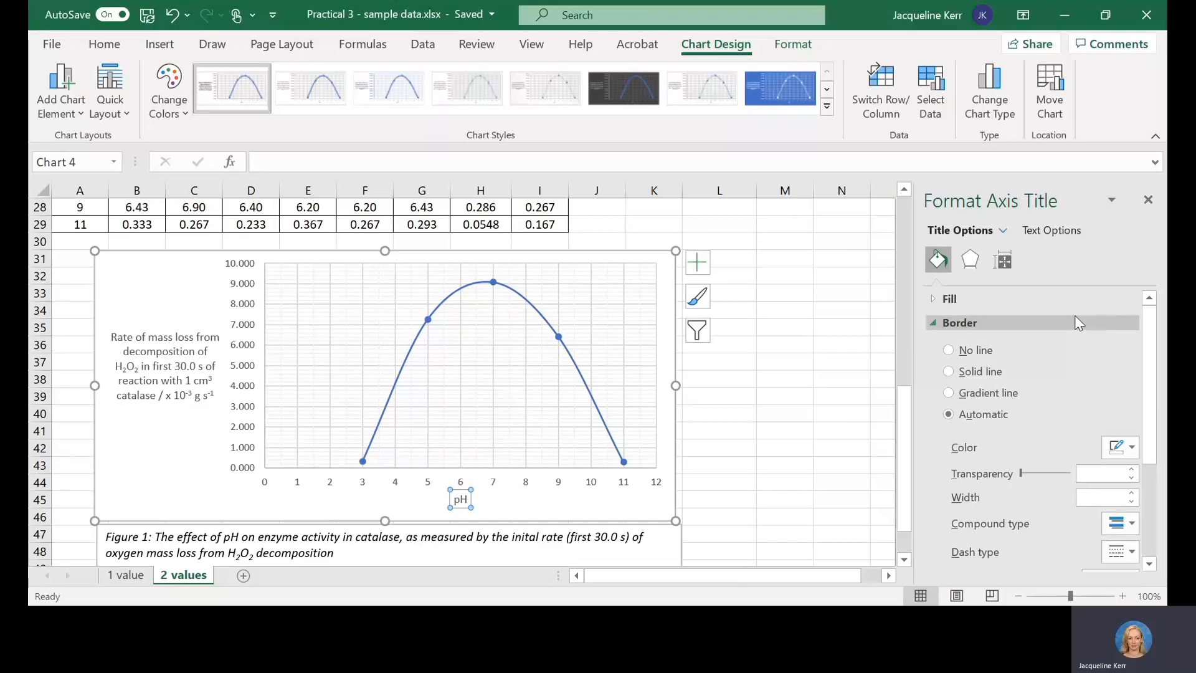
left_click(1043, 232)
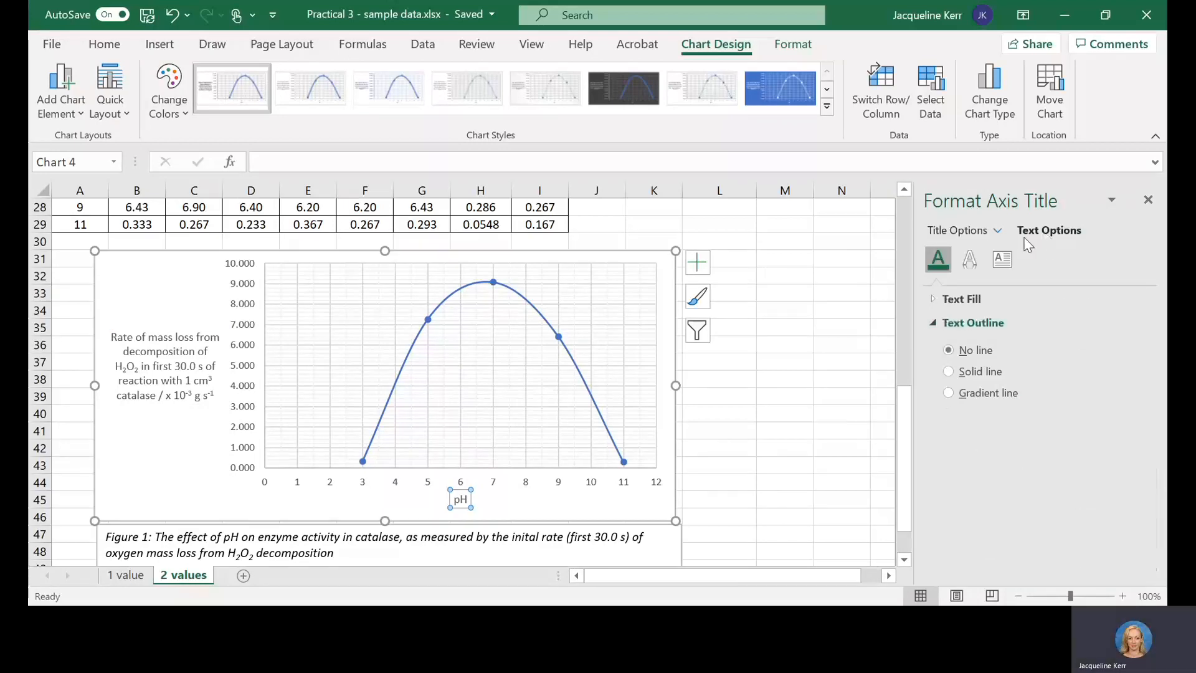
left_click(1001, 259)
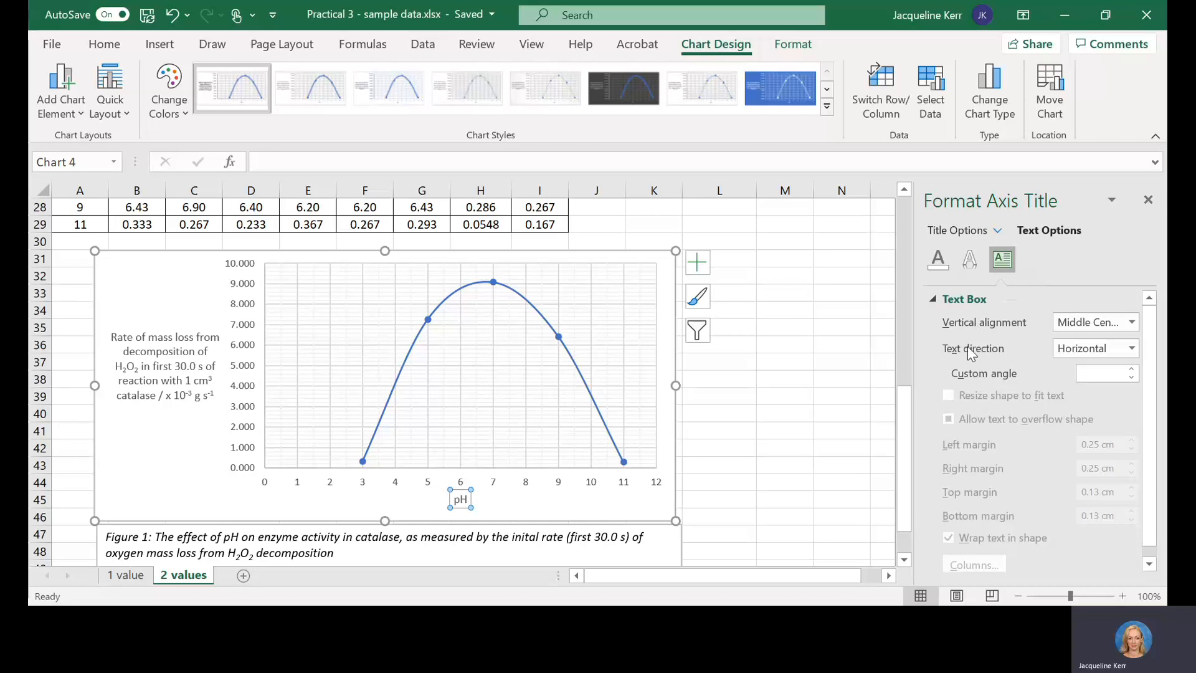
left_click(1130, 348)
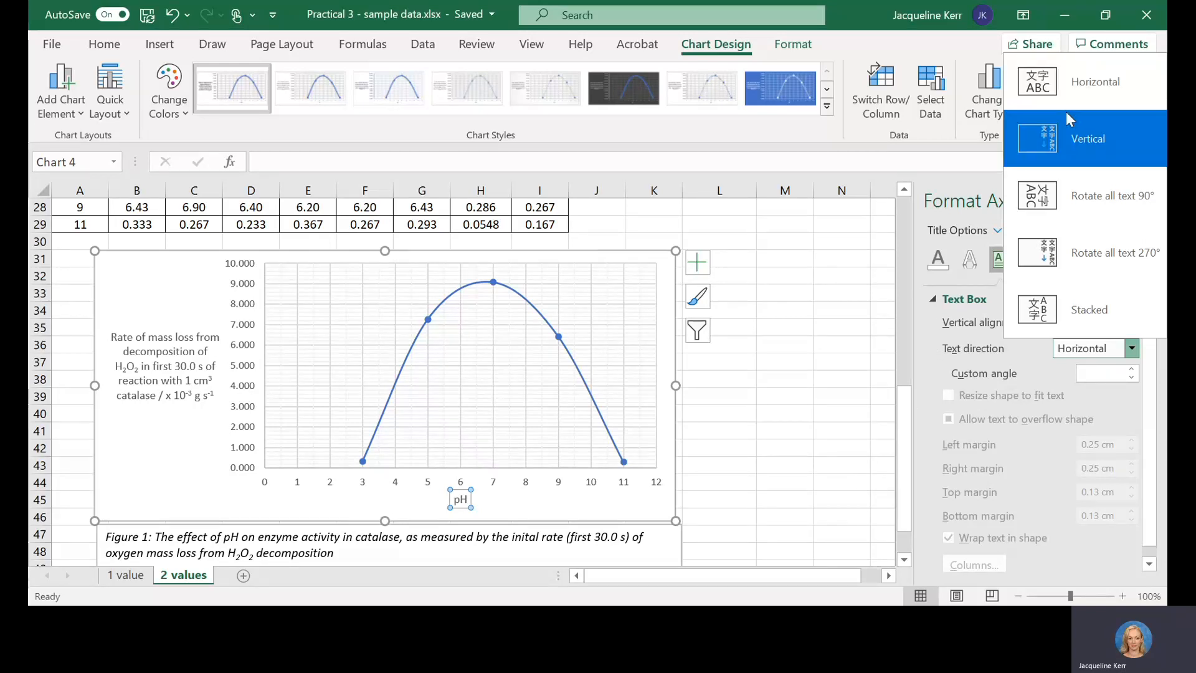
left_click(1077, 97)
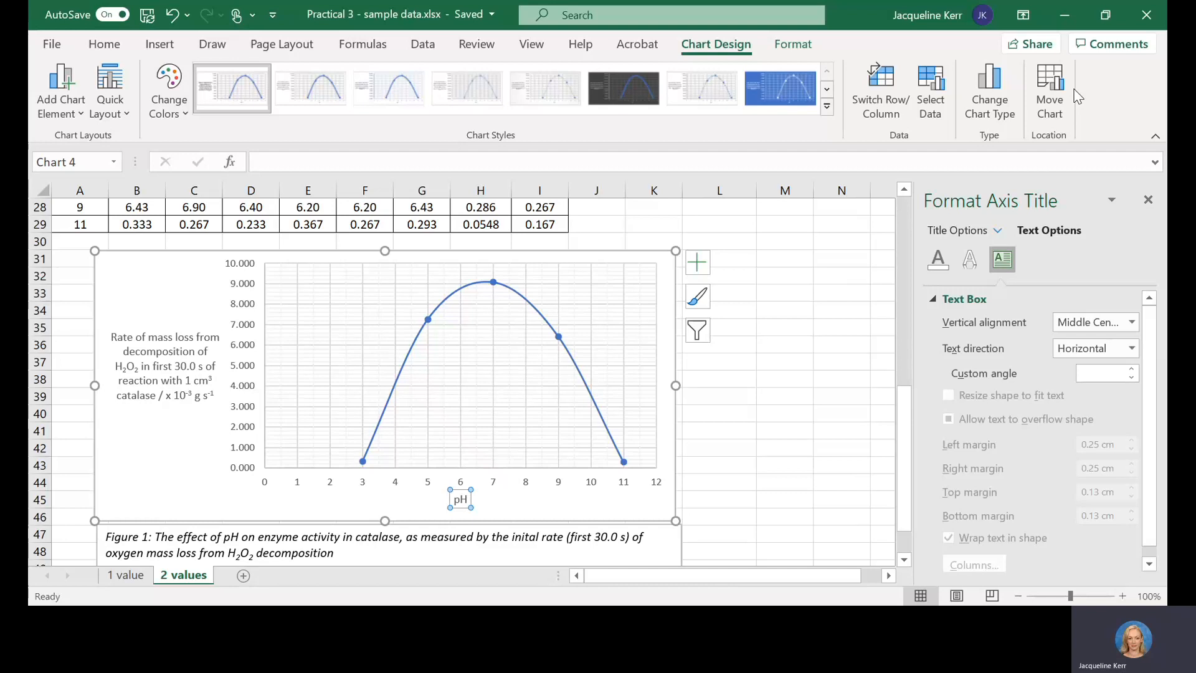
left_click(1148, 200)
left_click(266, 503)
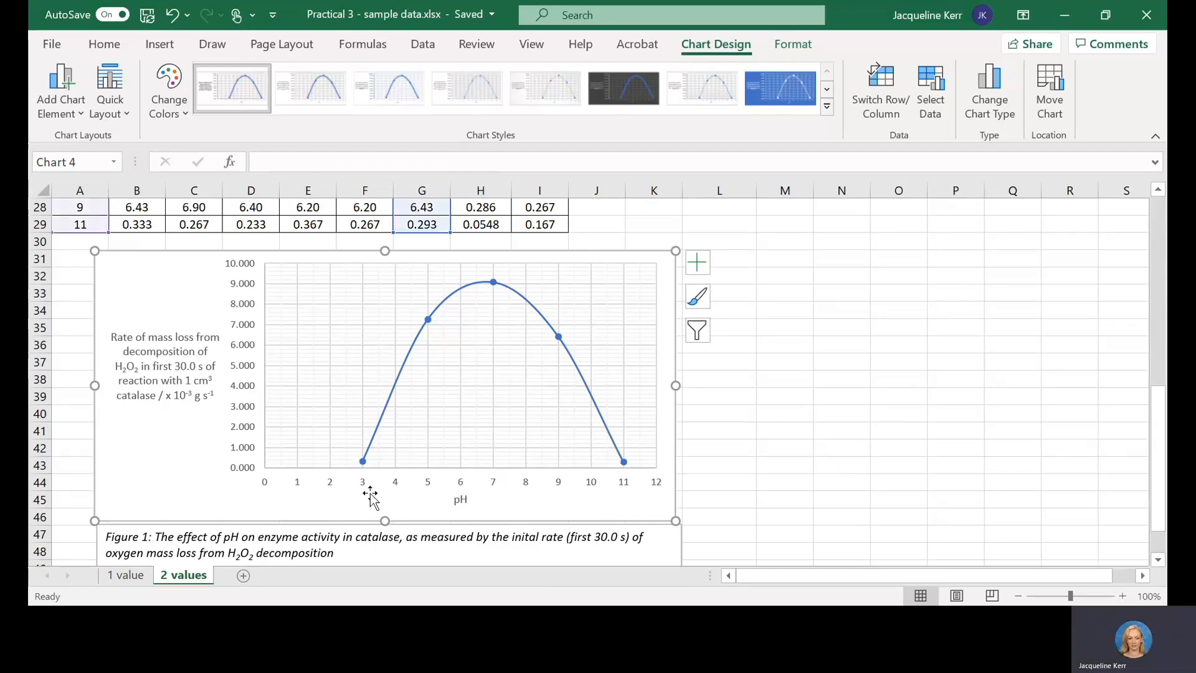
Step: Set the minimum bound of the graph's pH axis to 2.0
left_click(332, 483)
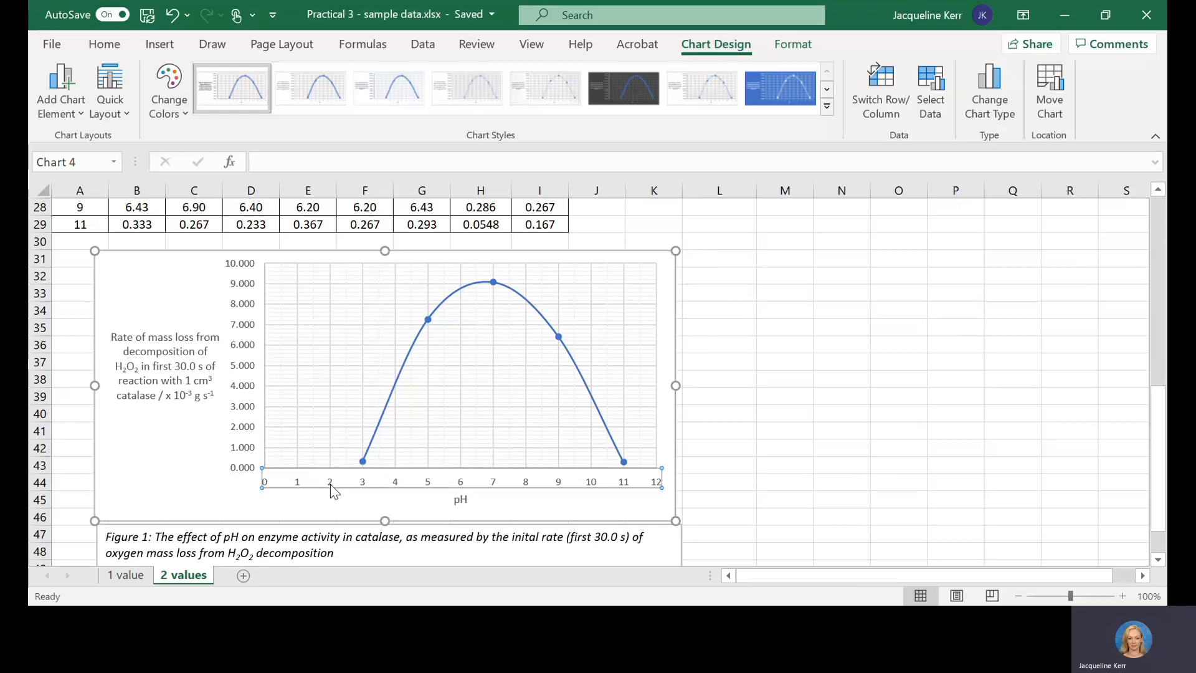
double_click(330, 485)
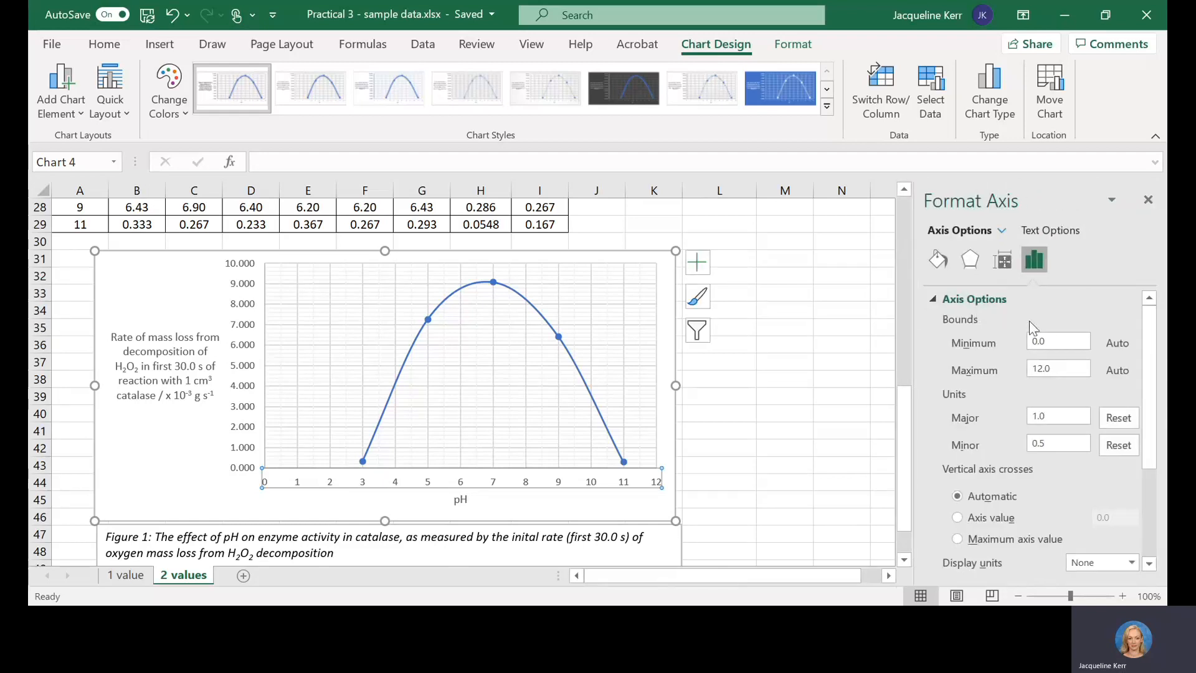
left_click(1052, 343)
key("BackSpace")
key("BackSpace")
left_click(1080, 368)
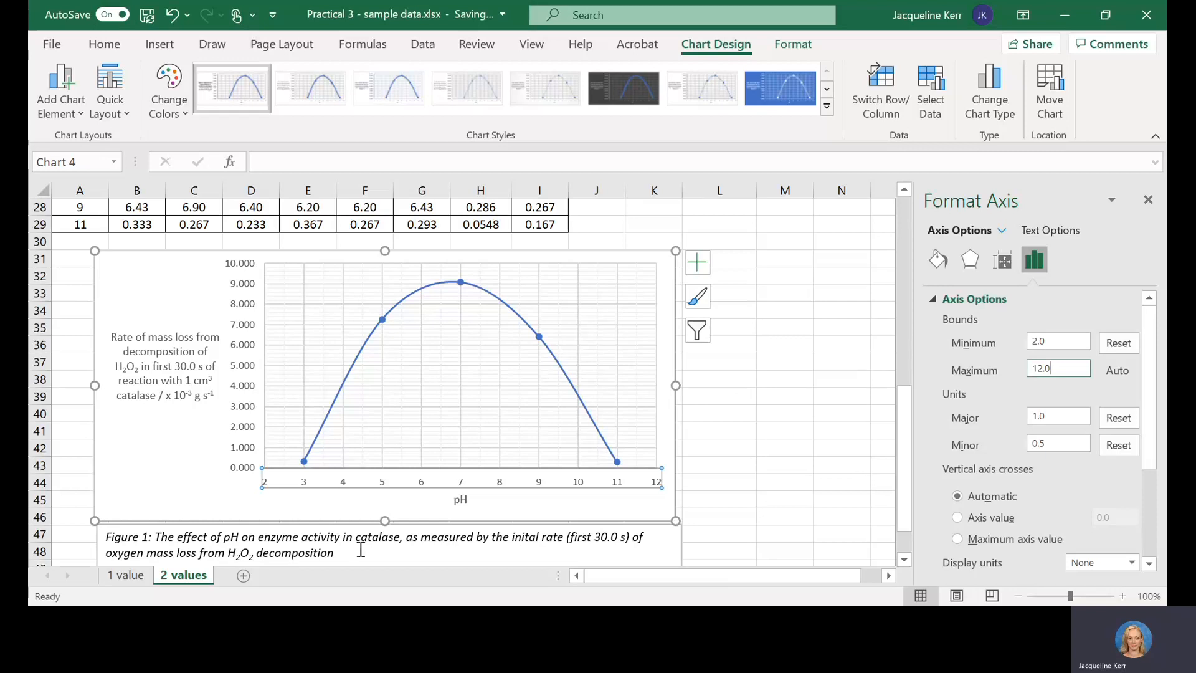
left_click(250, 290)
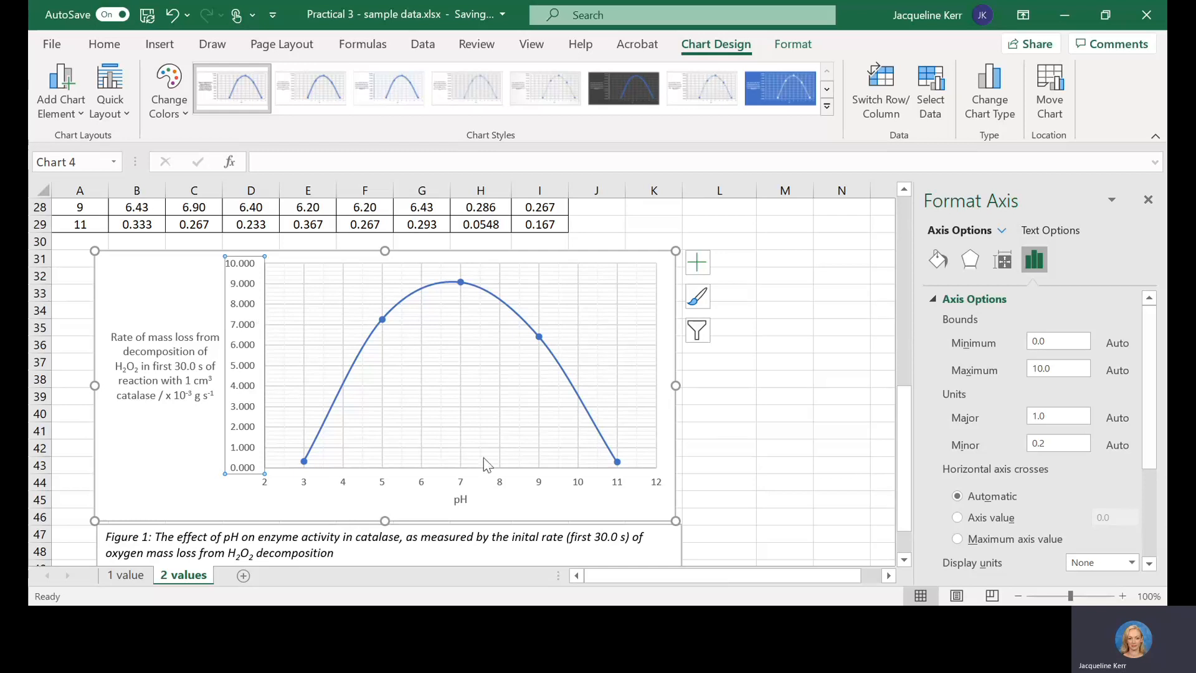
left_click(460, 435)
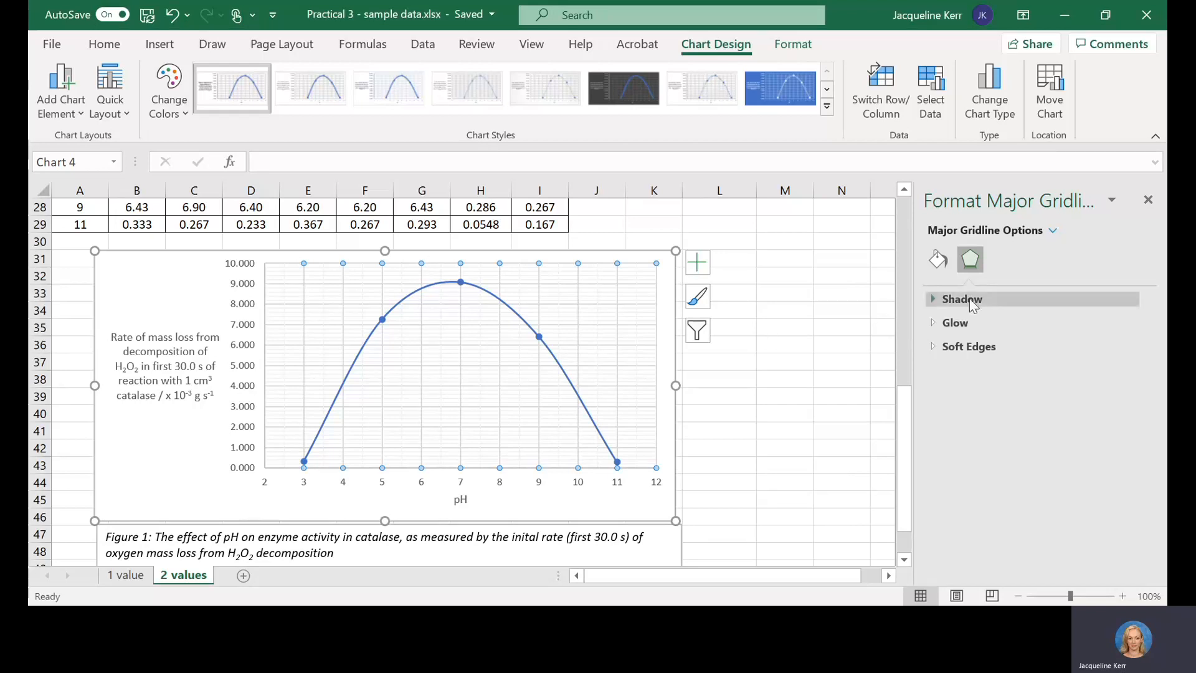
left_click(939, 259)
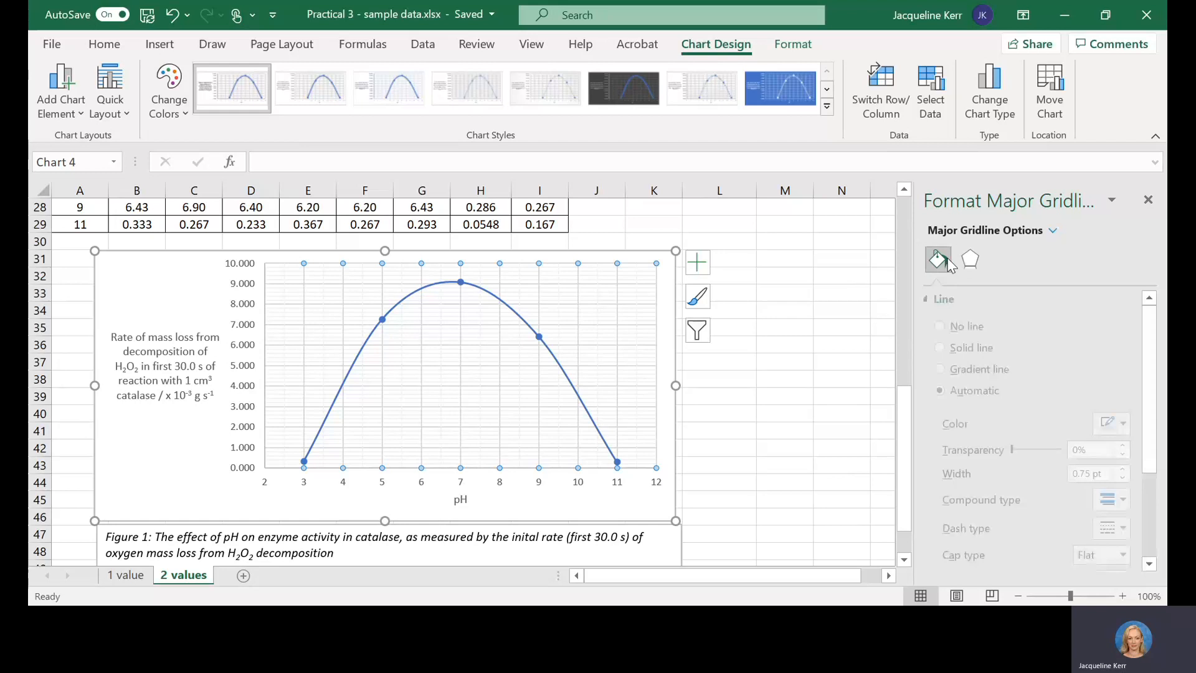
left_click(970, 259)
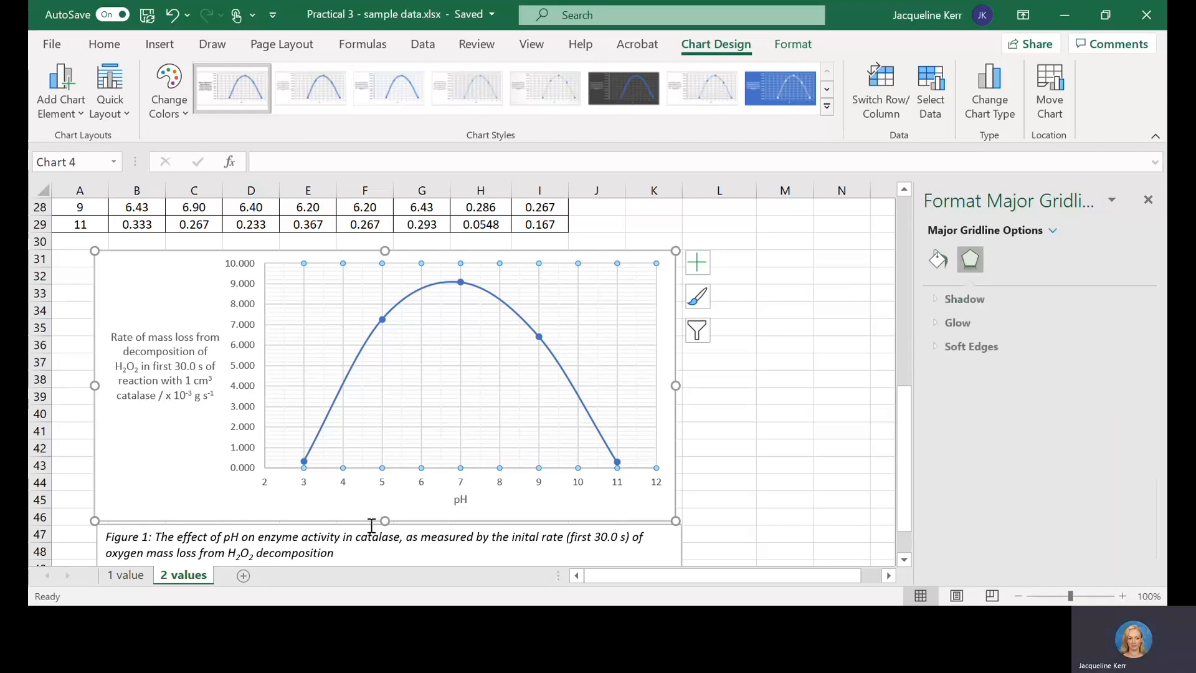
Step: Set the major unit of the graph's pH axis to 1.0, check its minor unit, and close the axis formatting
left_click(425, 489)
left_click(423, 488)
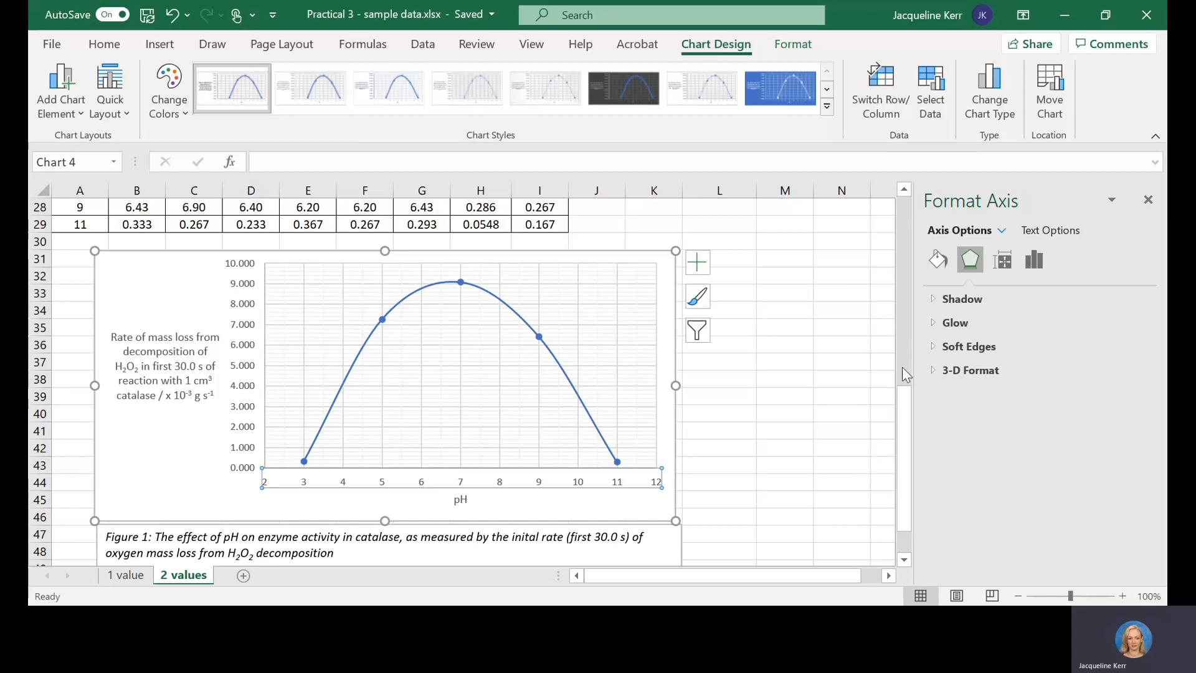
left_click(1035, 262)
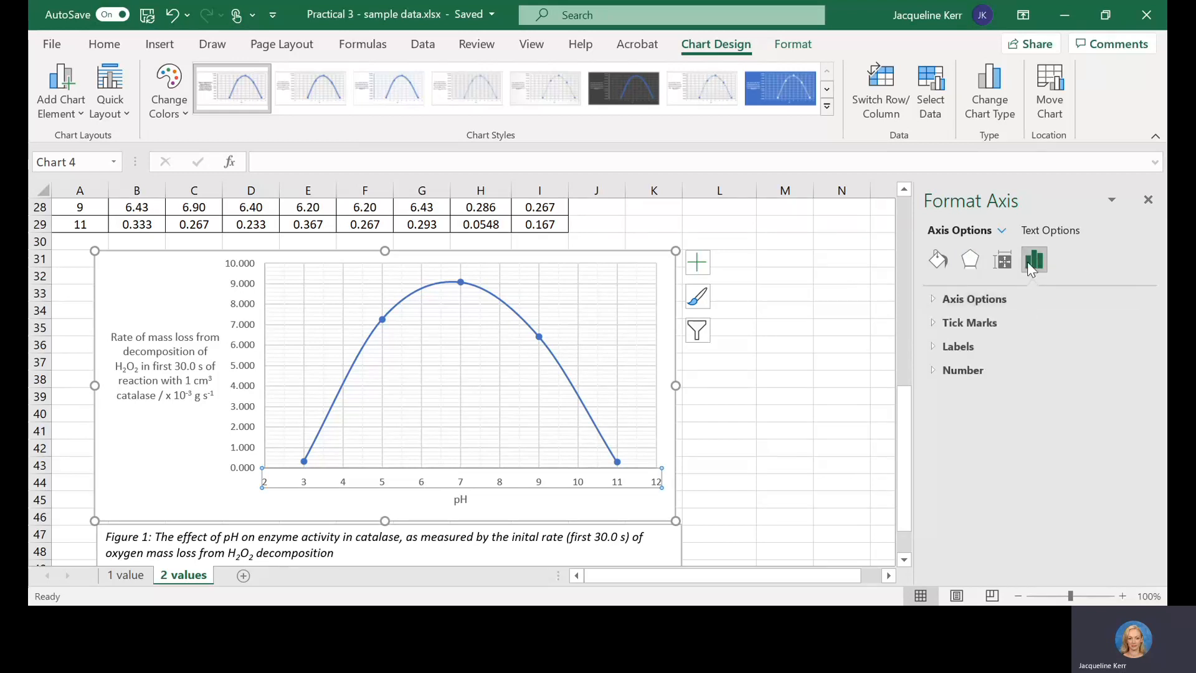
left_click(945, 301)
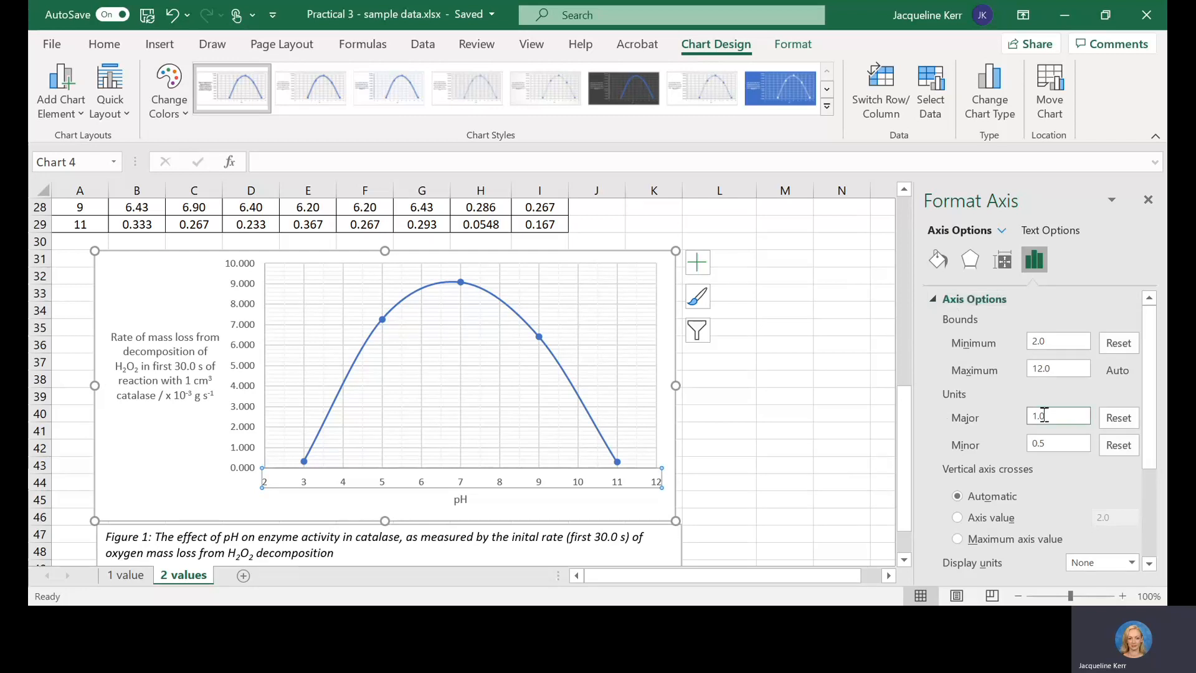
left_click_drag(1058, 413, 1017, 417)
key("Return")
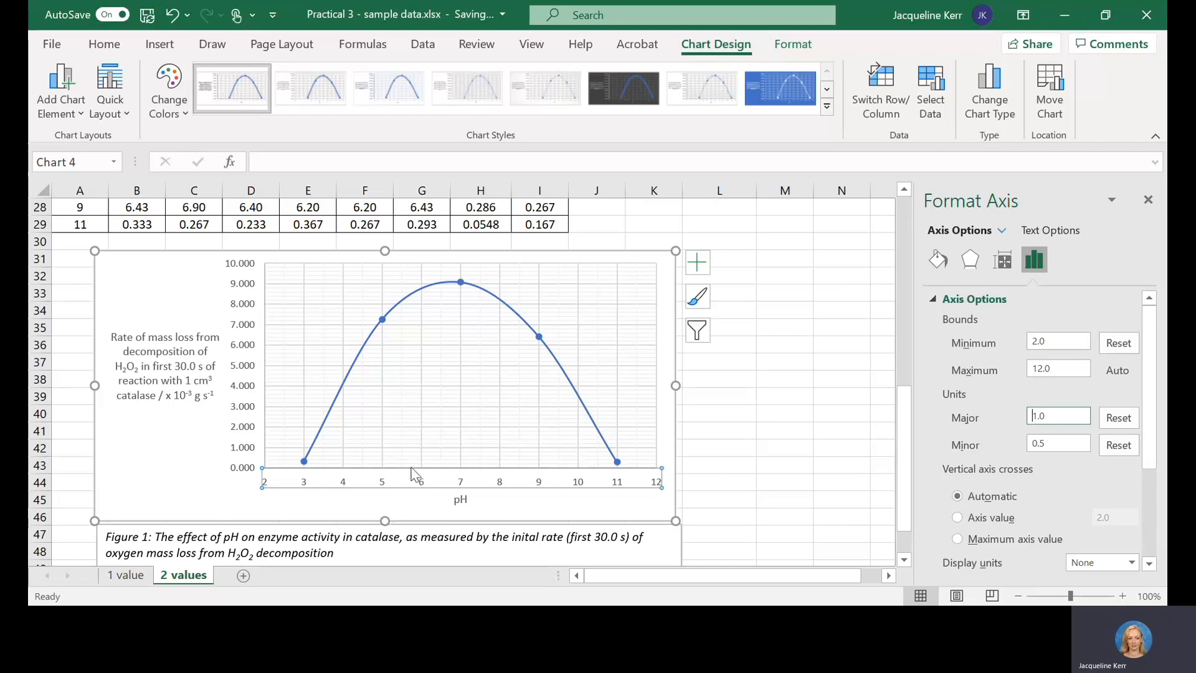
left_click(1040, 450)
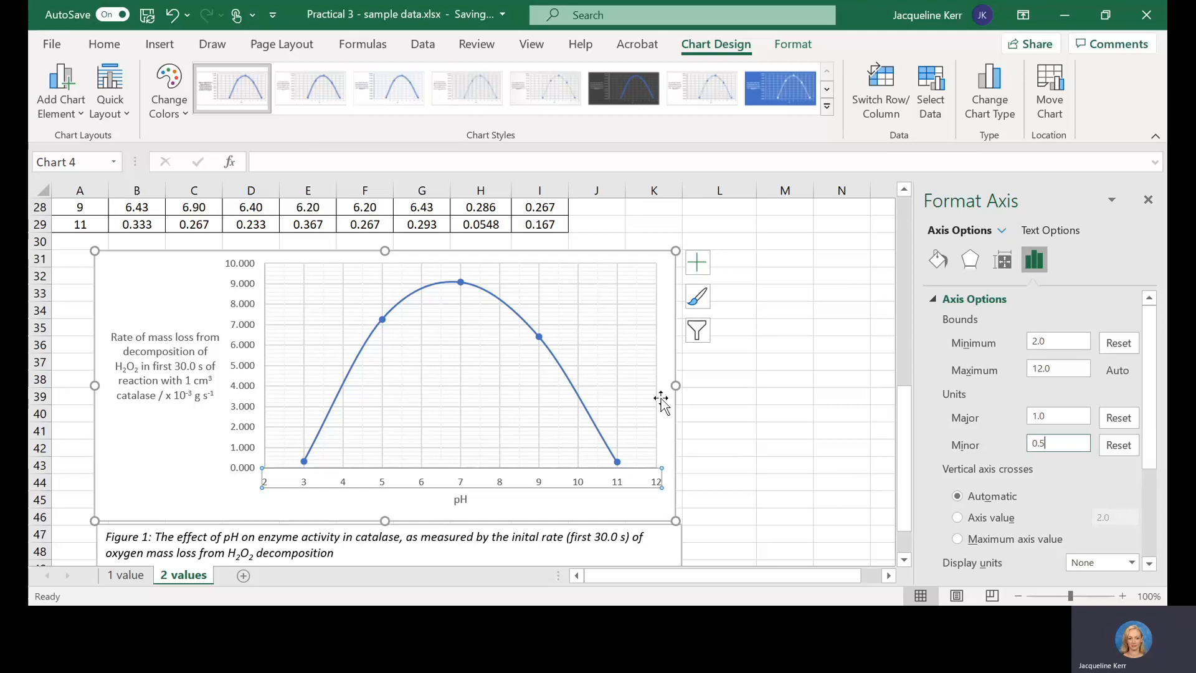
left_click(776, 429)
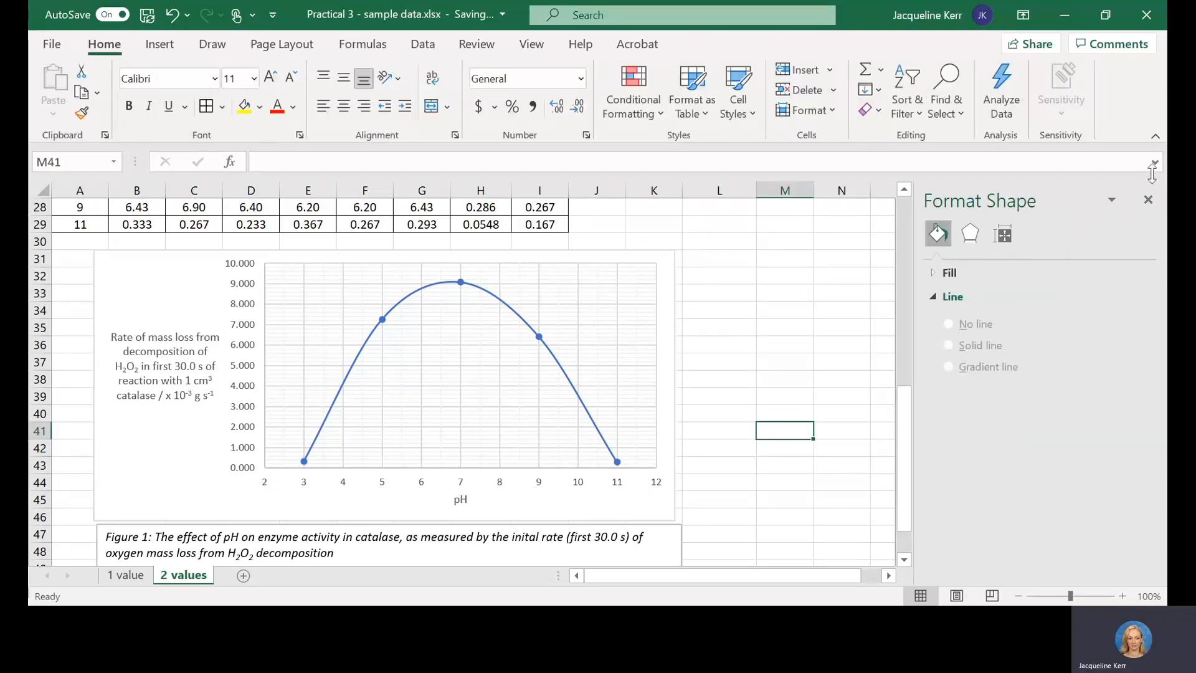
left_click(1148, 200)
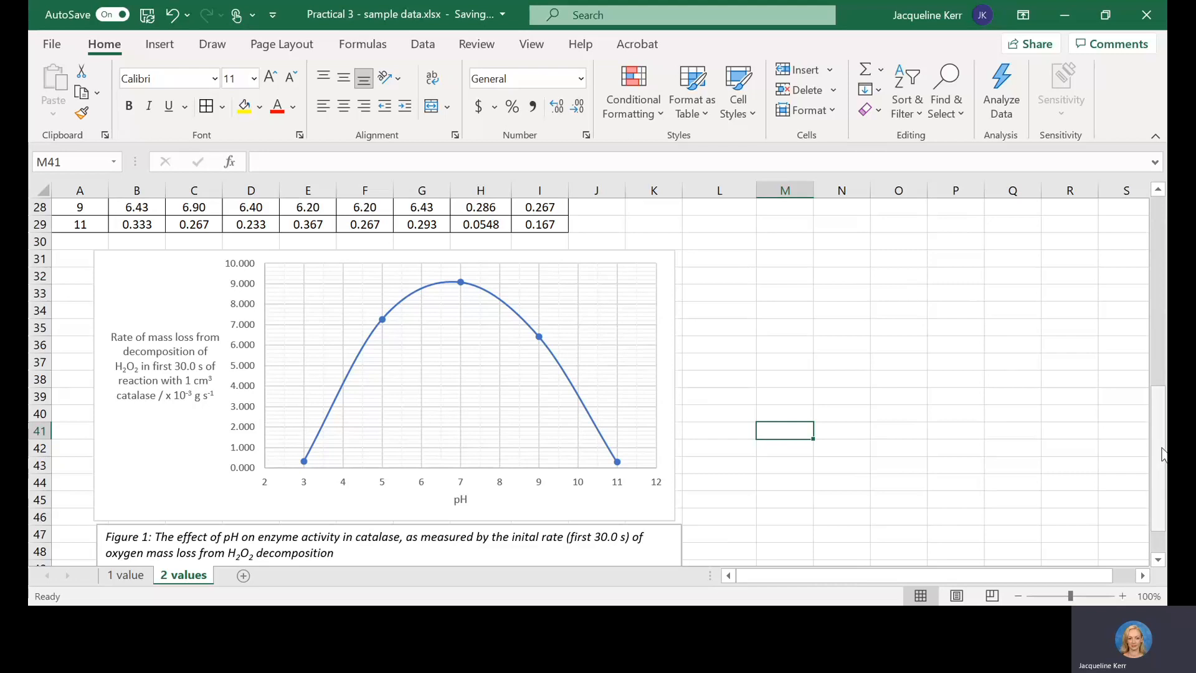
Step: Examine the pH, trials, Mean and Standard Deviation headings of the first rate table in rows 12 to 15
left_click_drag(1163, 454, 1166, 243)
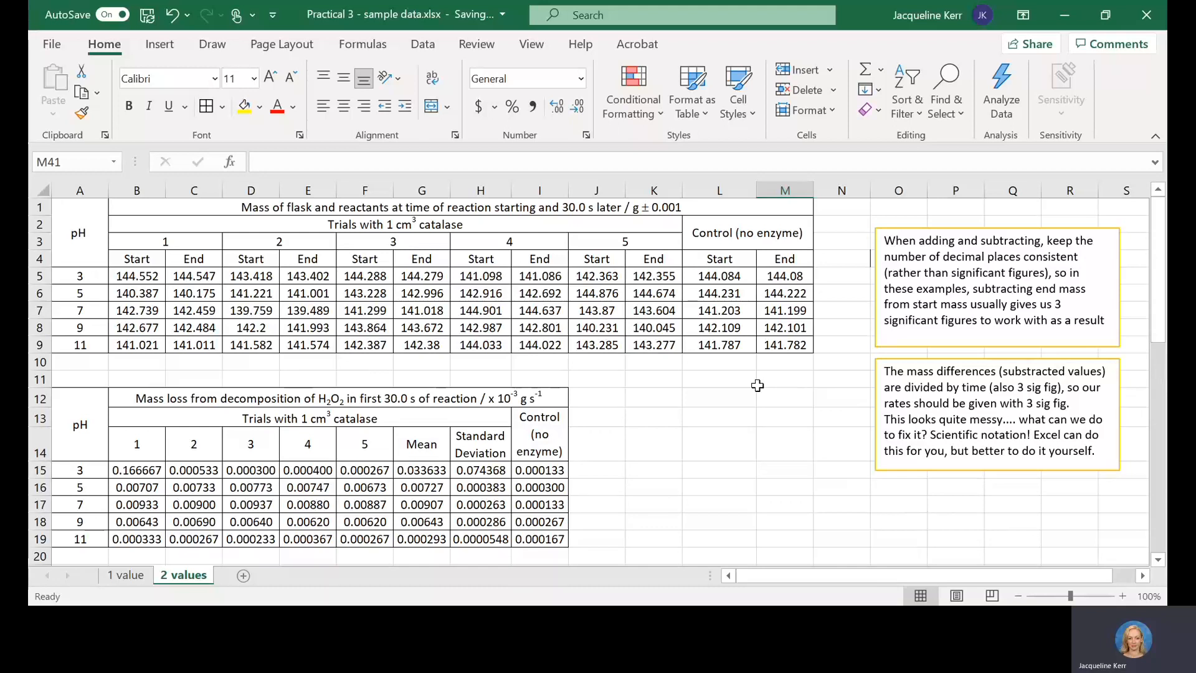
left_click(93, 401)
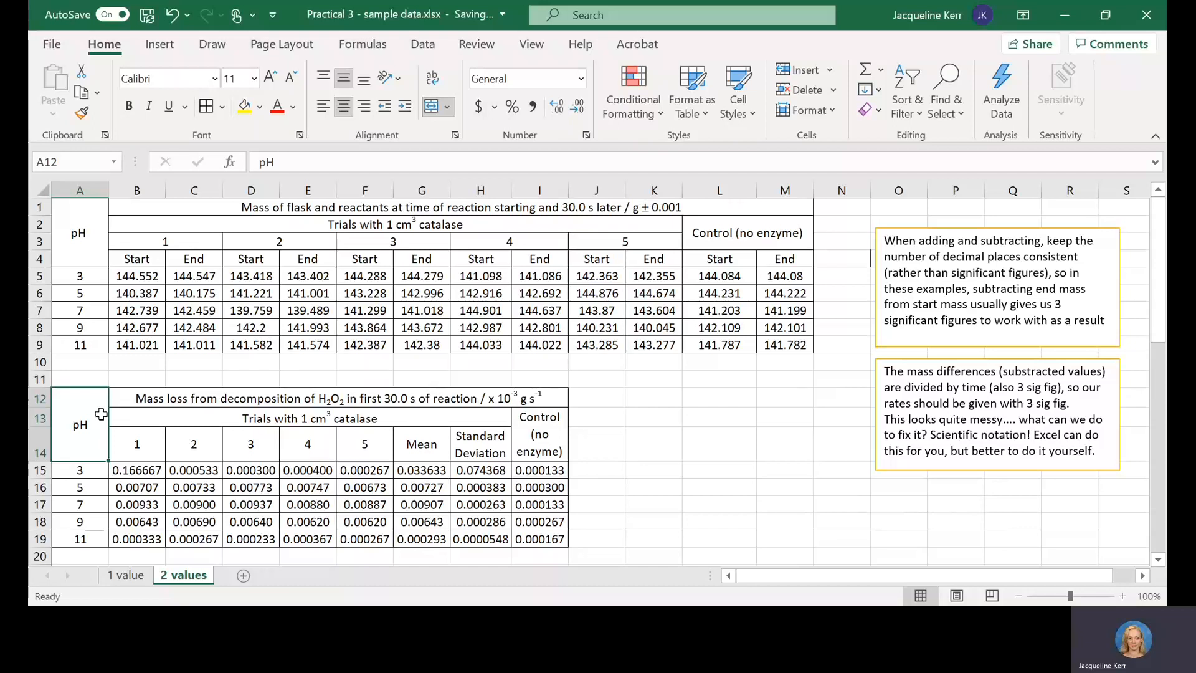
left_click(86, 472)
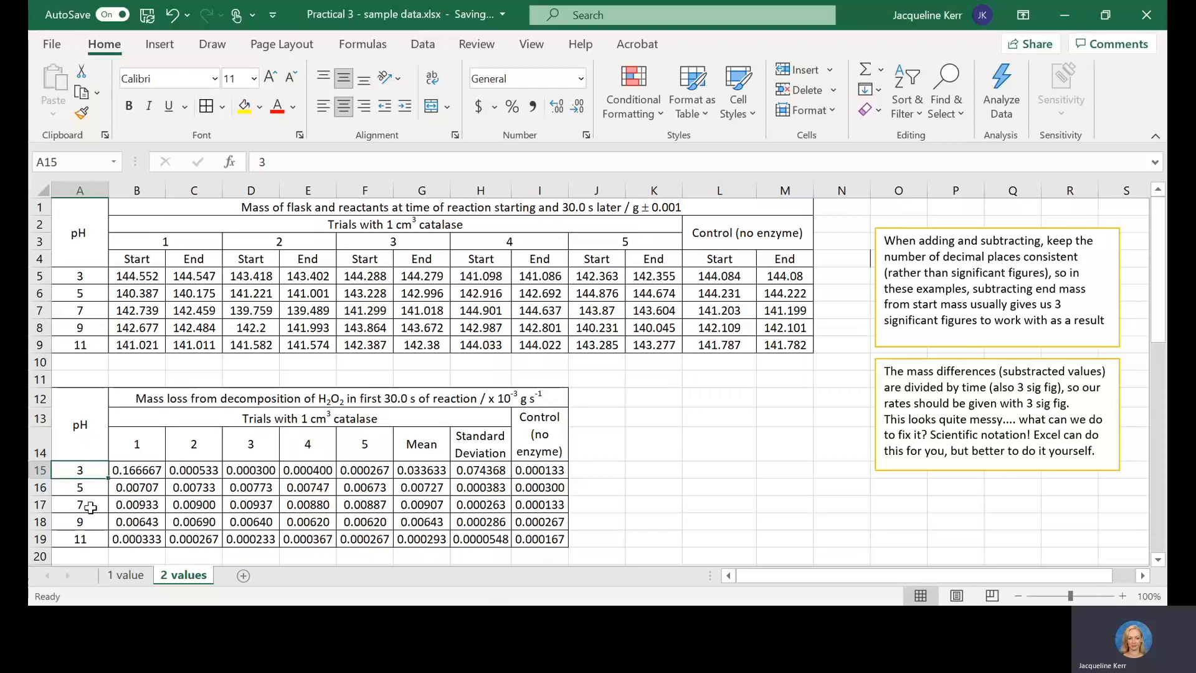
left_click(215, 419)
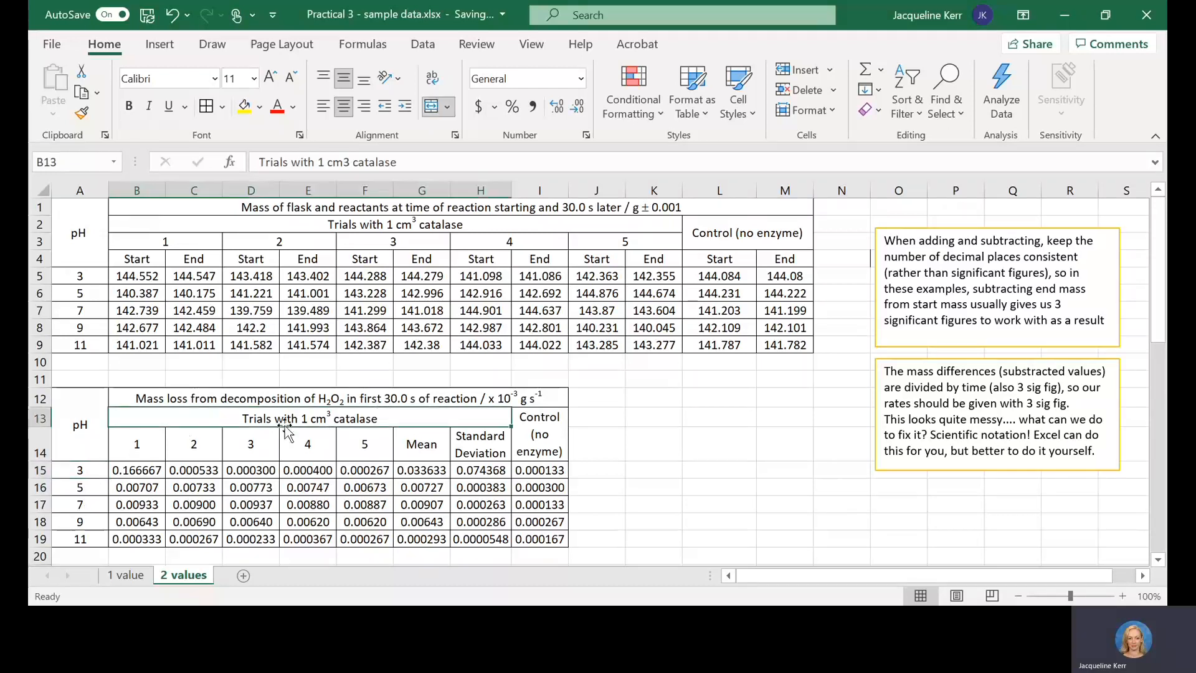
left_click(446, 439)
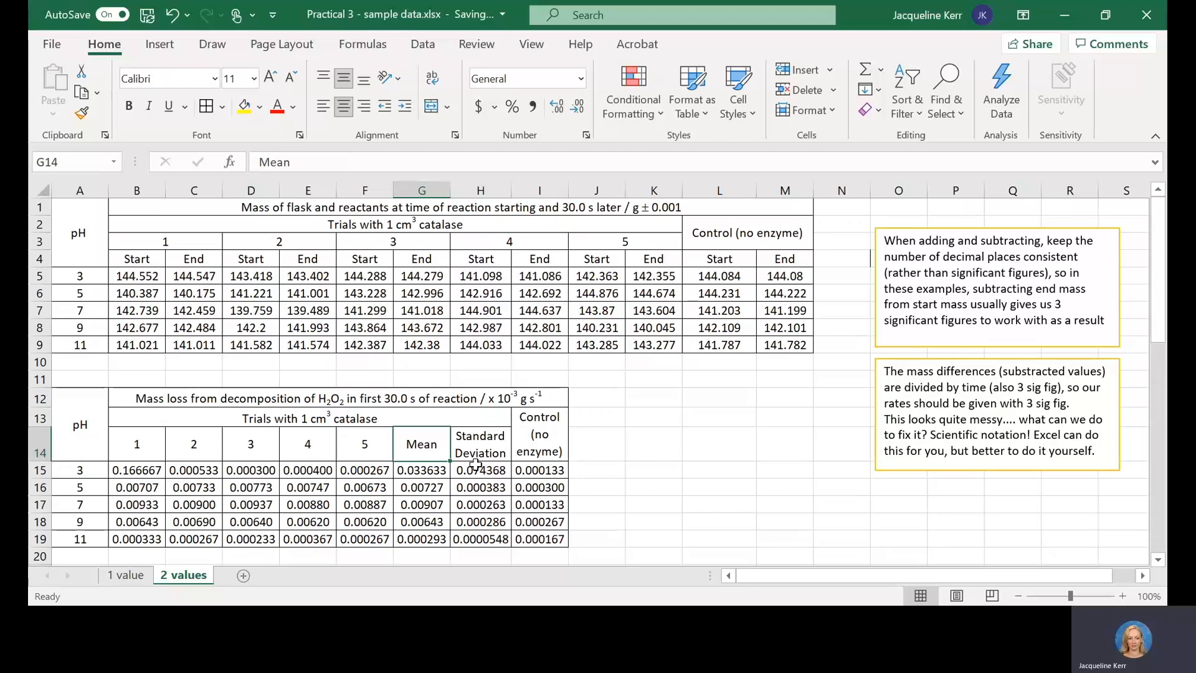
left_click(494, 448)
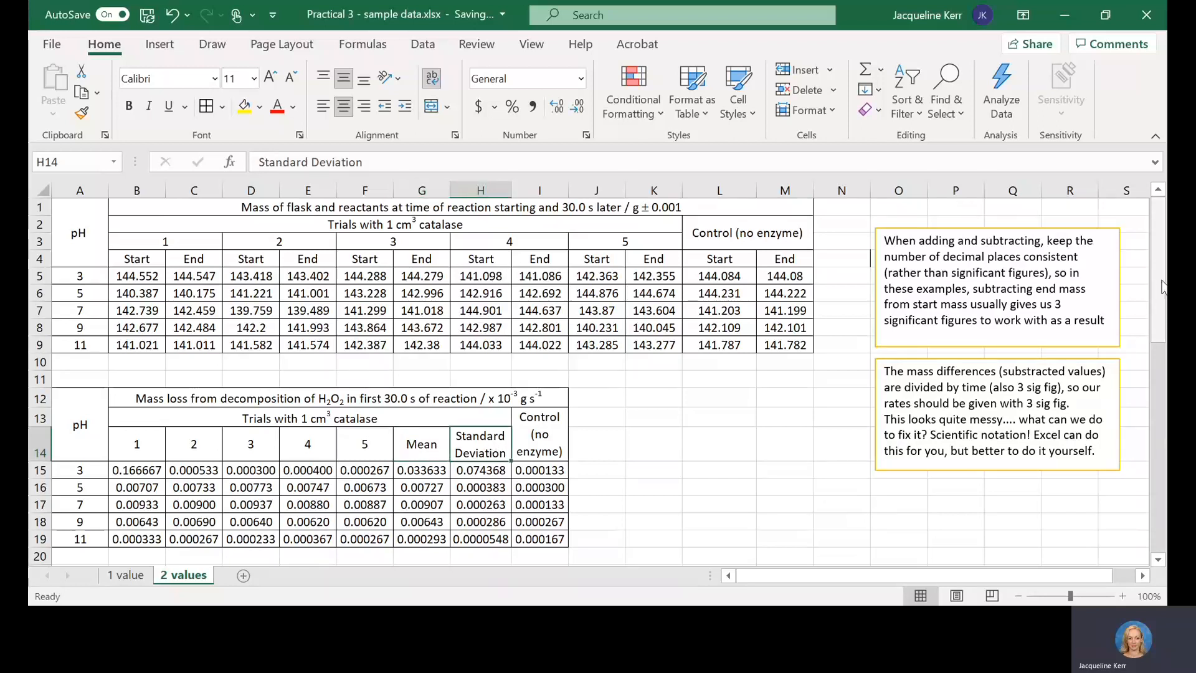
Step: Add error bars to the mean rate series on the pH graph and delete the horizontal ones
left_click_drag(1160, 249, 1164, 412)
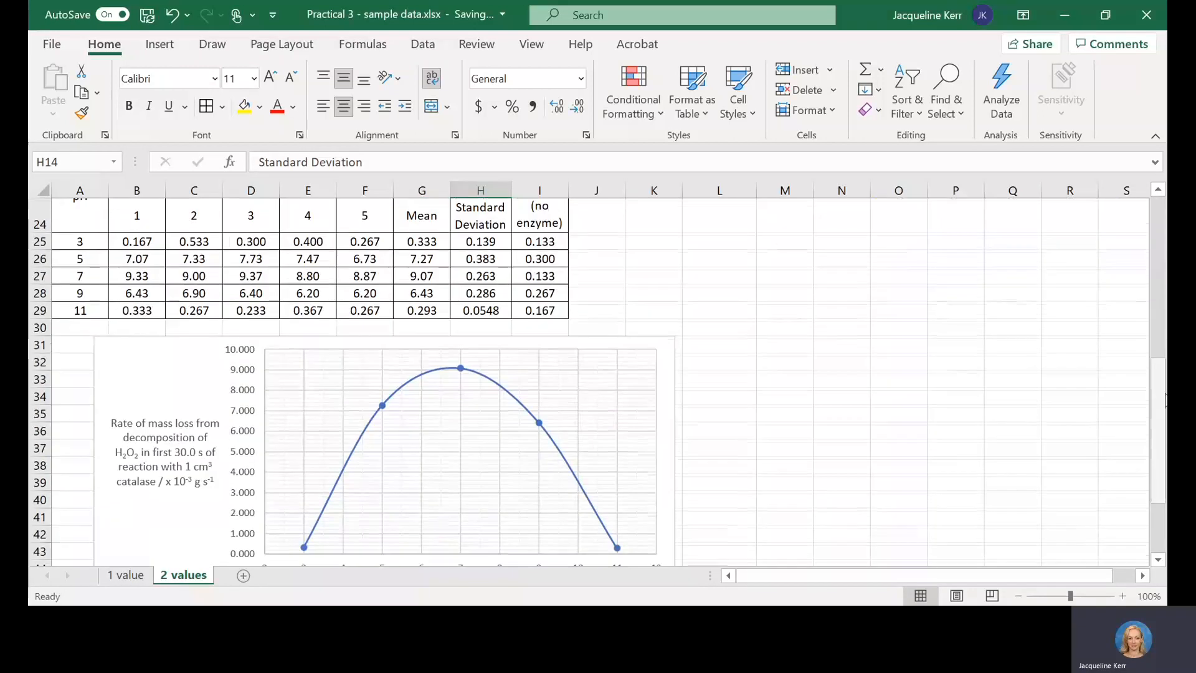
left_click(461, 368)
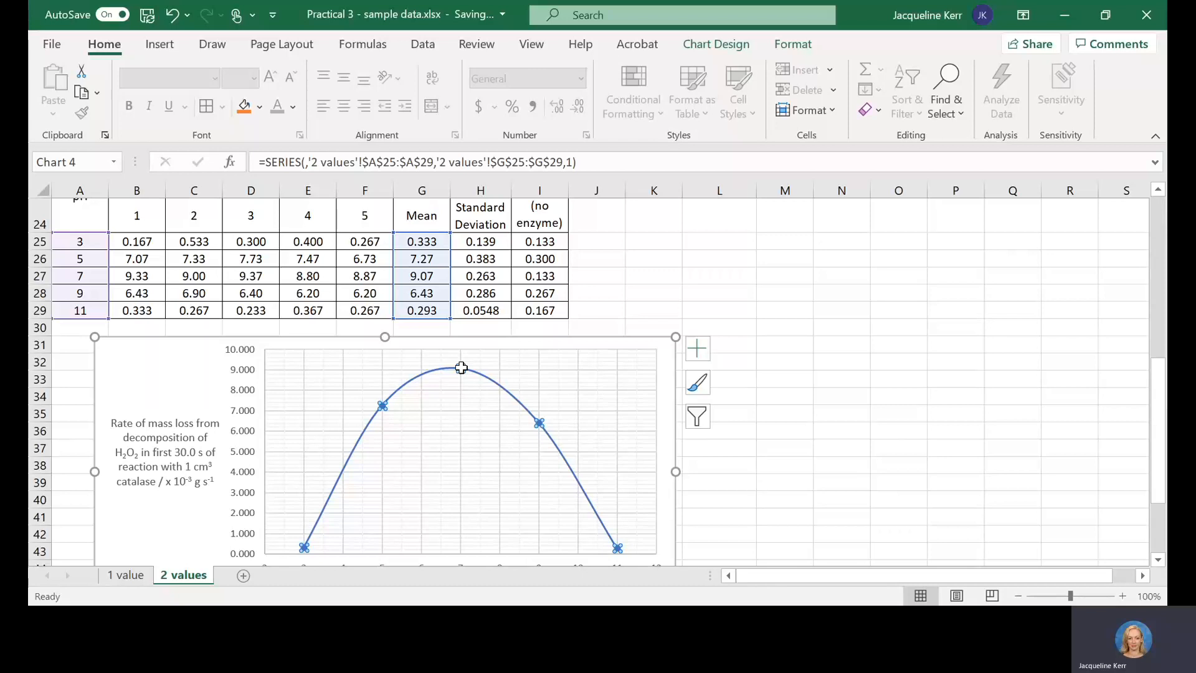
left_click(696, 350)
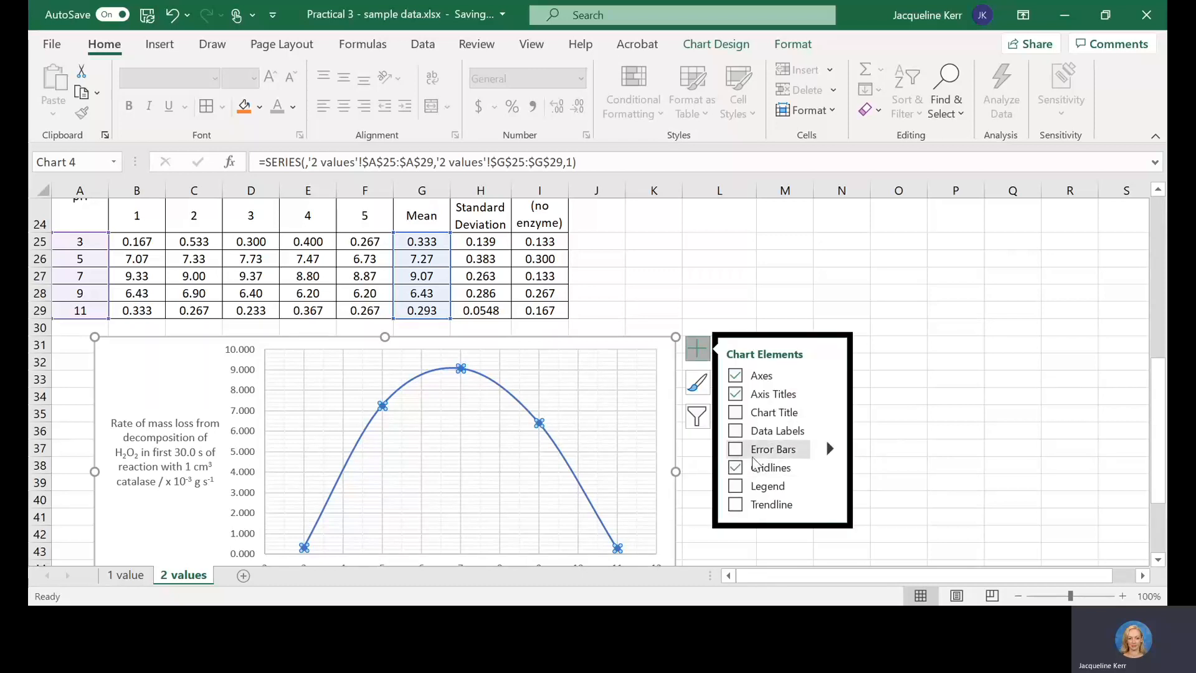
left_click(735, 450)
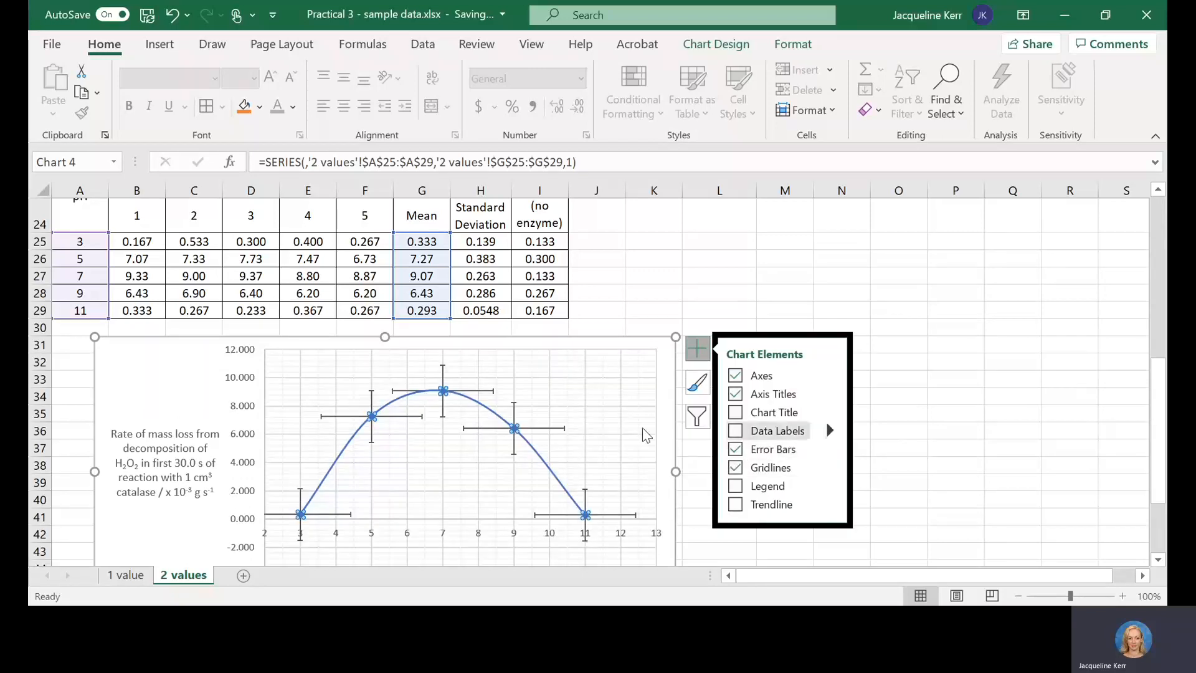
left_click(564, 428)
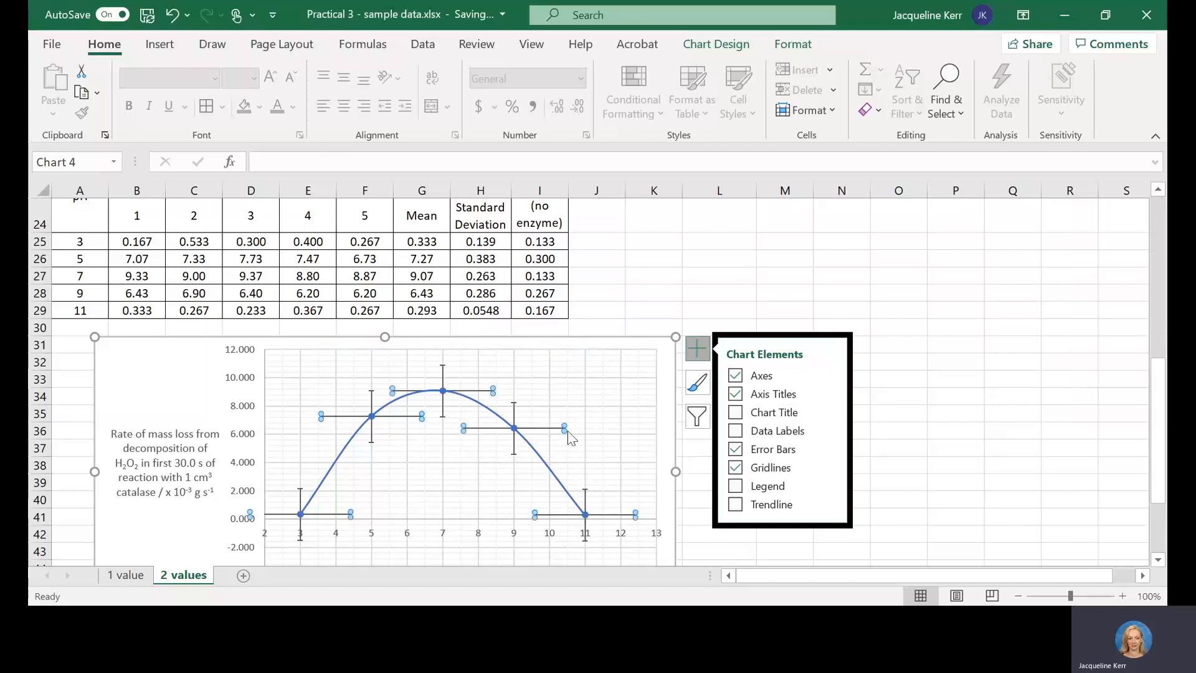
key("Delete")
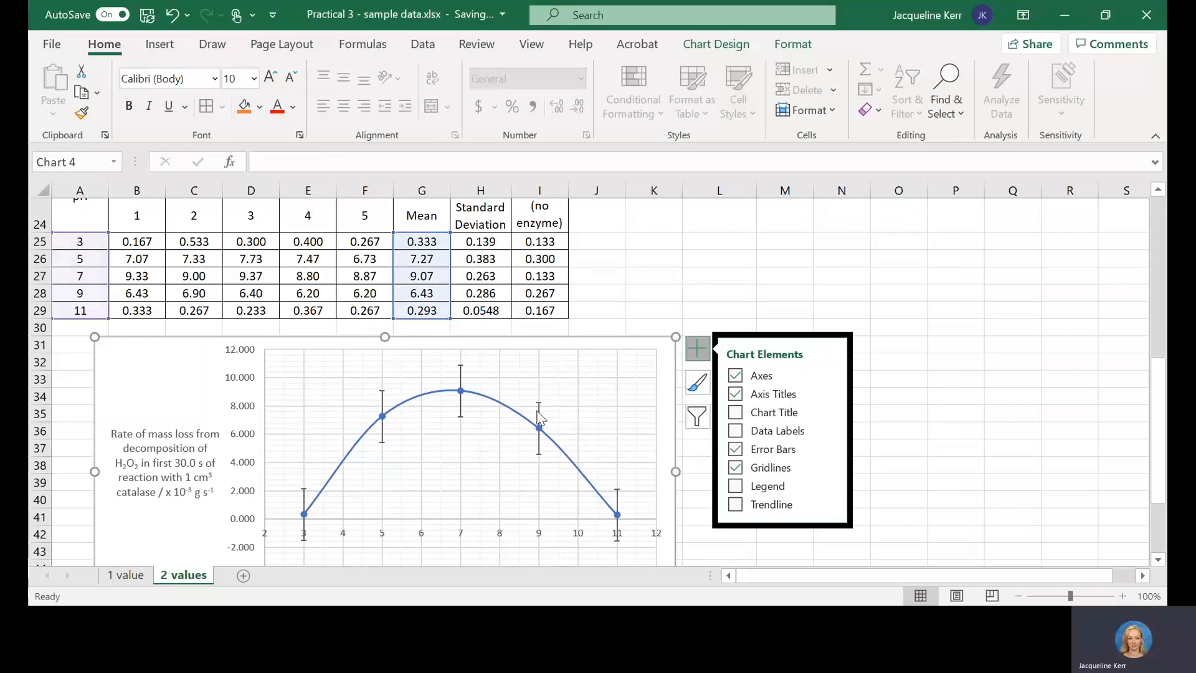
Step: Set the vertical error bars to custom positive and negative values from the Standard Deviation cells H25:H29, and close the error bar formatting
left_click(539, 416)
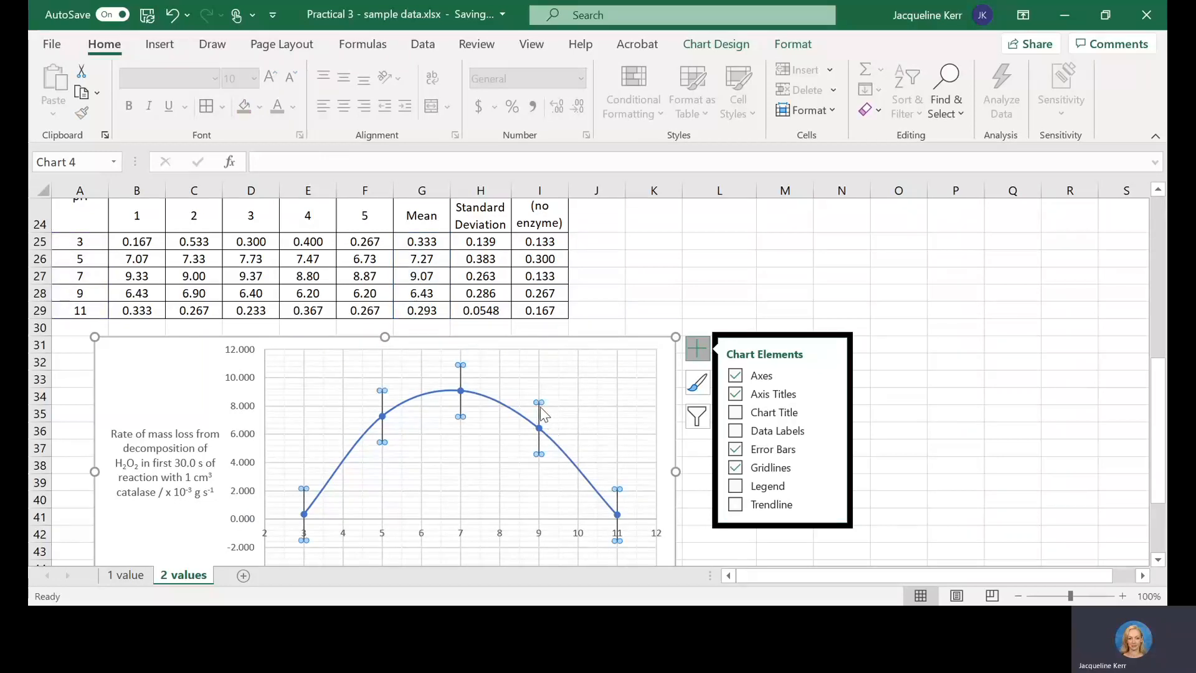
double_click(540, 413)
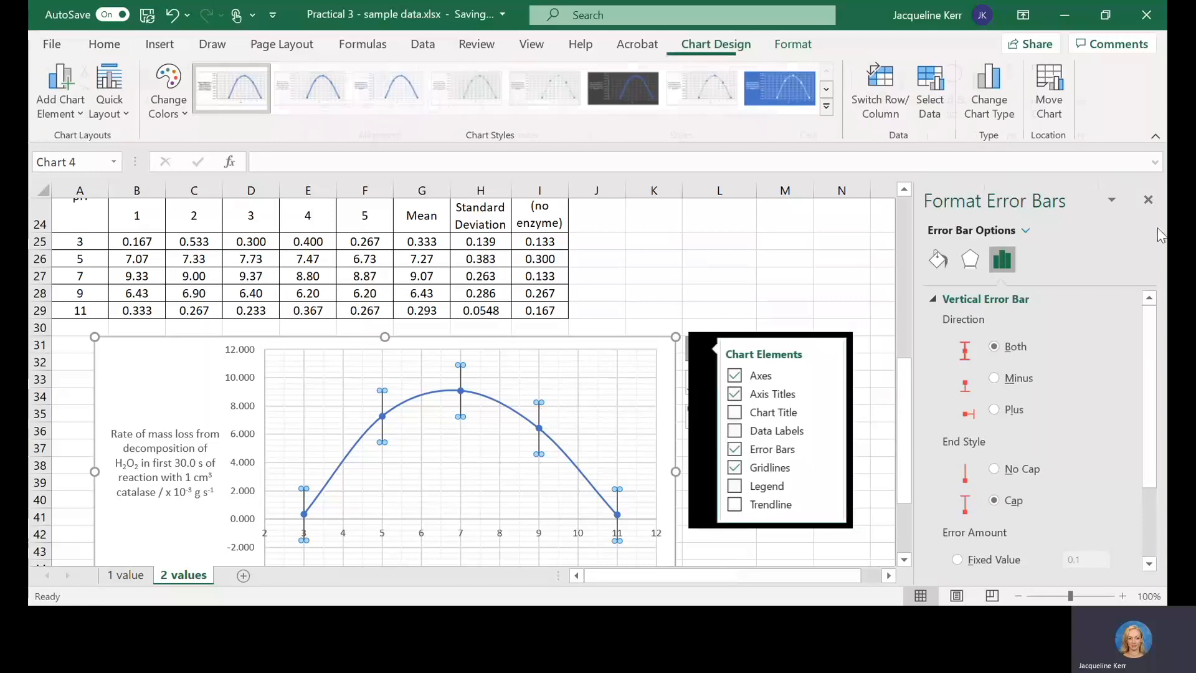
scroll(1149, 436, "down", 3)
left_click(957, 553)
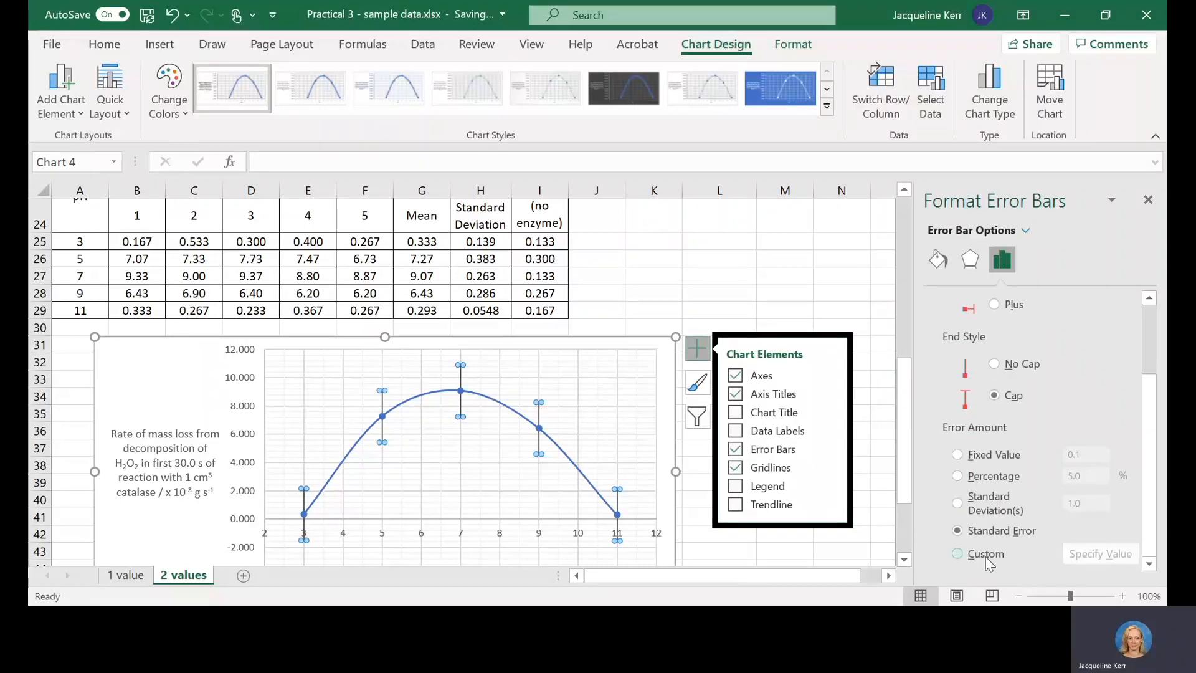
left_click(1099, 554)
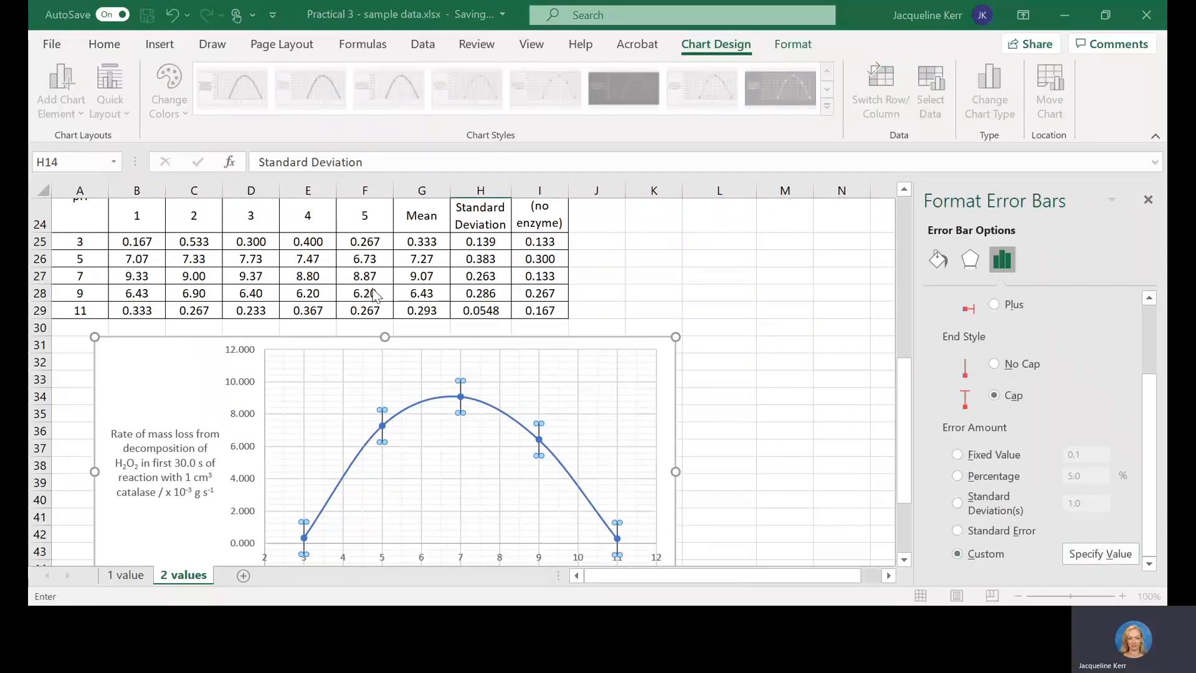
left_click_drag(481, 242, 480, 309)
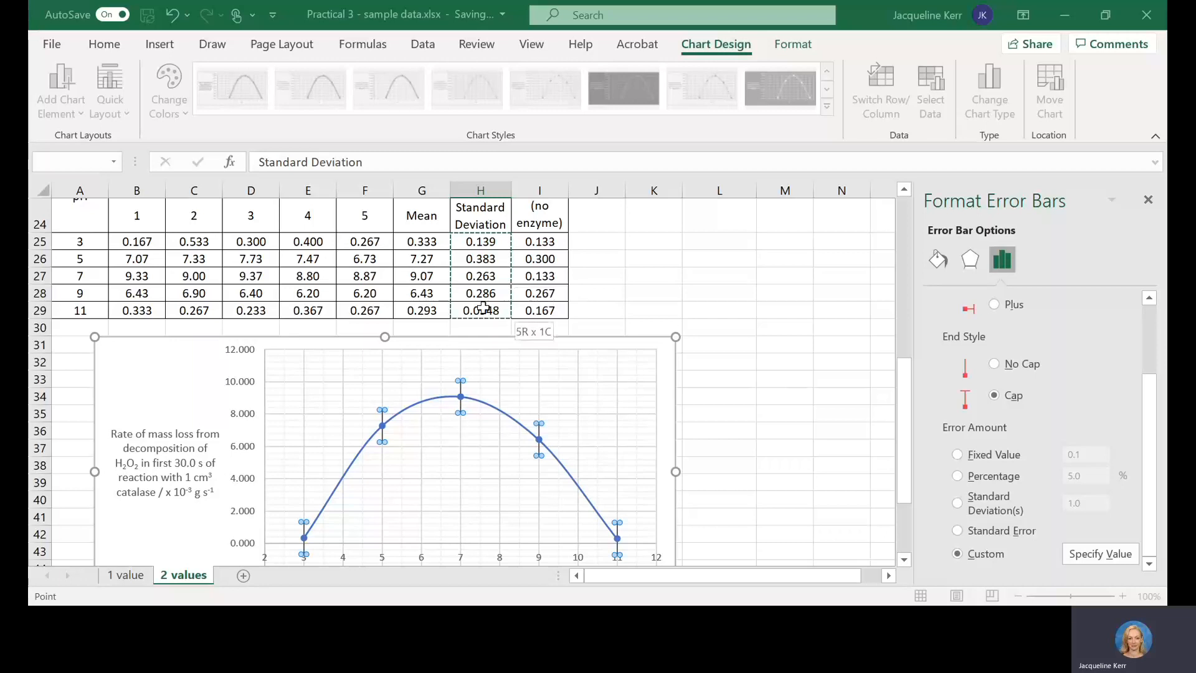
left_click(302, 340)
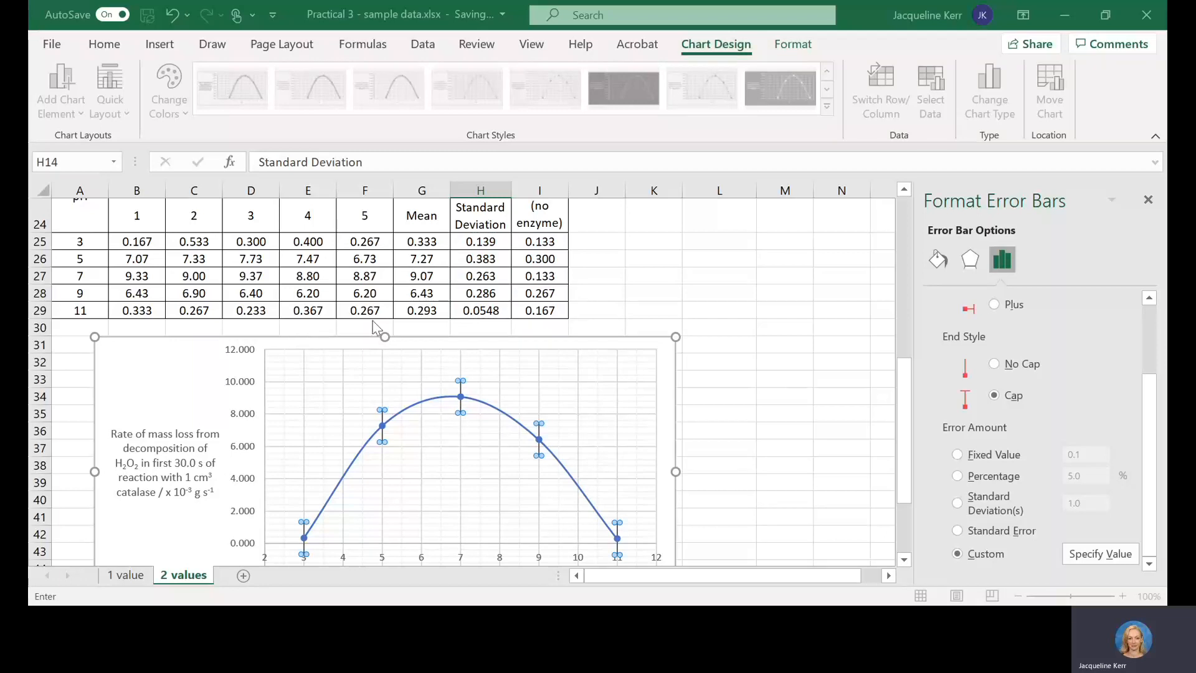
left_click_drag(480, 242, 480, 310)
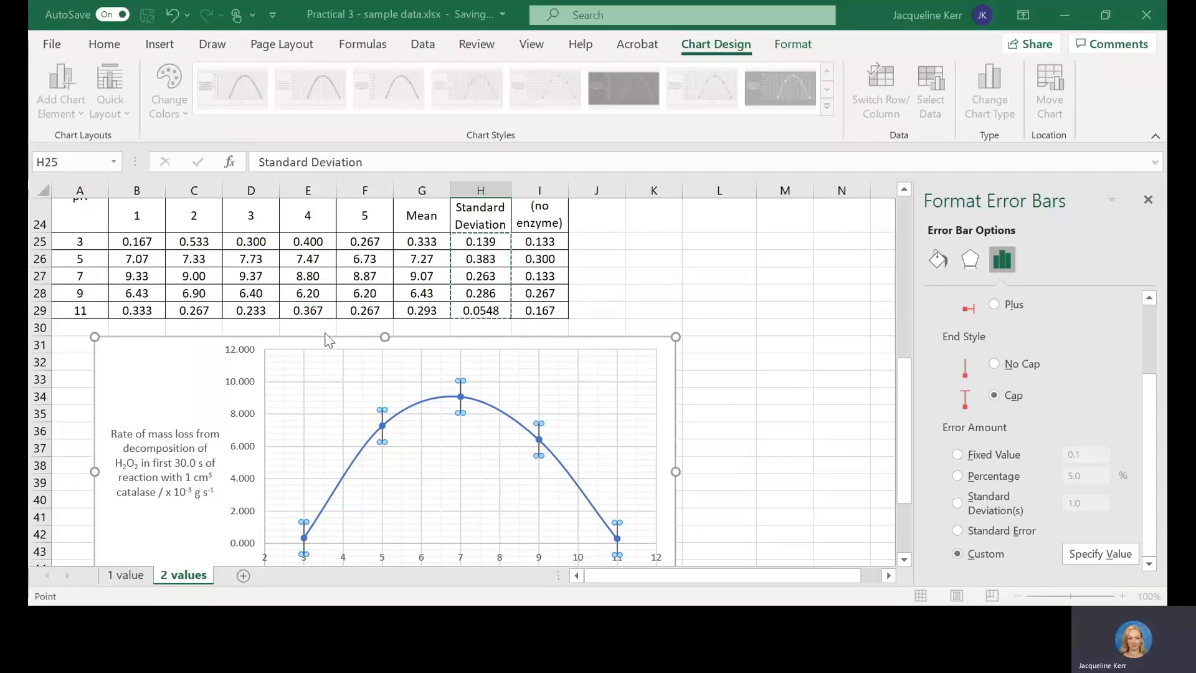
key("Return")
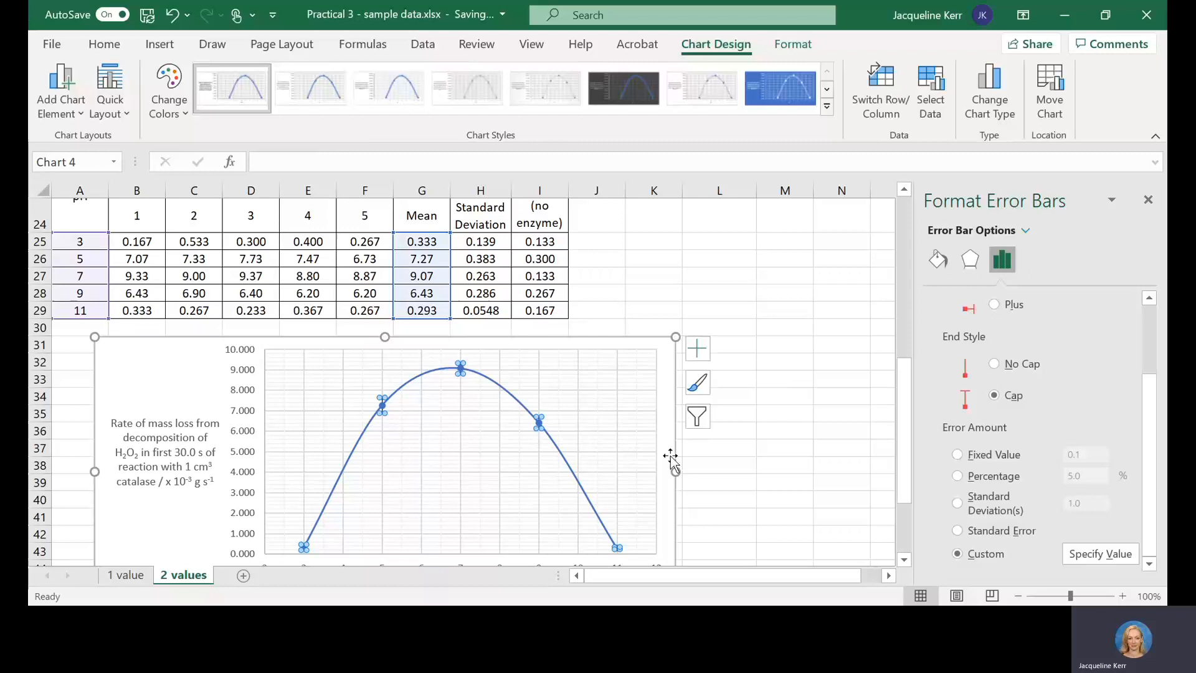
left_click(843, 400)
left_click(1148, 200)
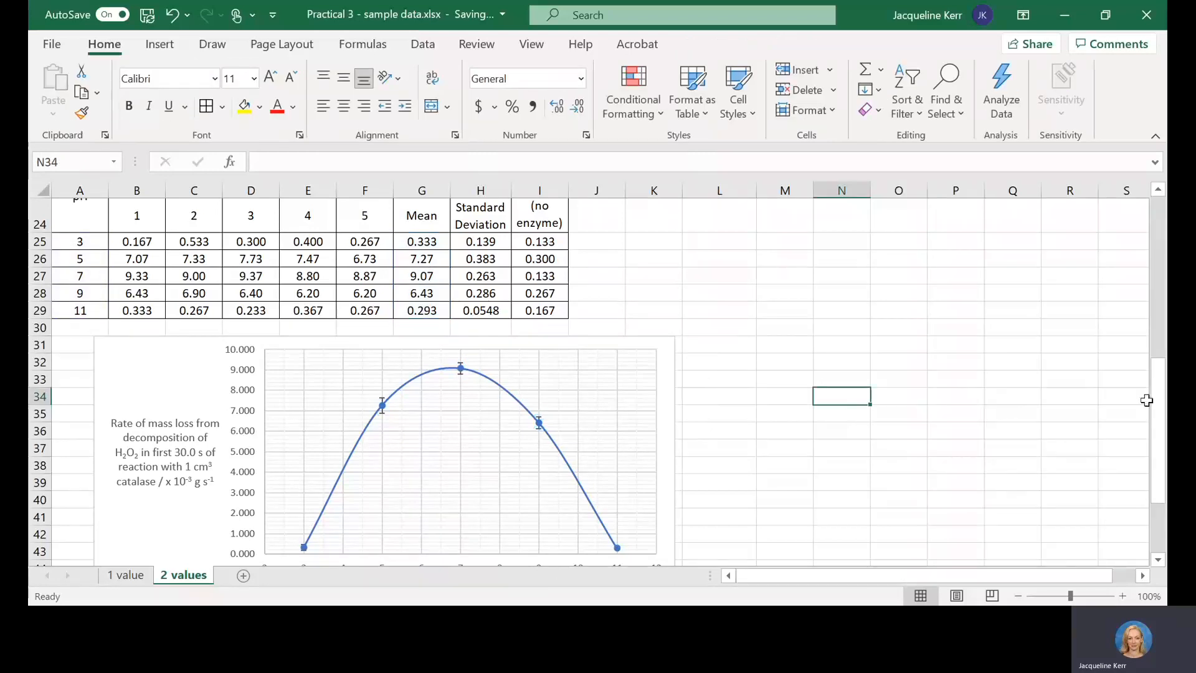
Step: Examine the graph and the second rate table's title, along with the pH 3 formulas for trial 1, Mean and Standard Deviation
scroll(1145, 400, "down", 1)
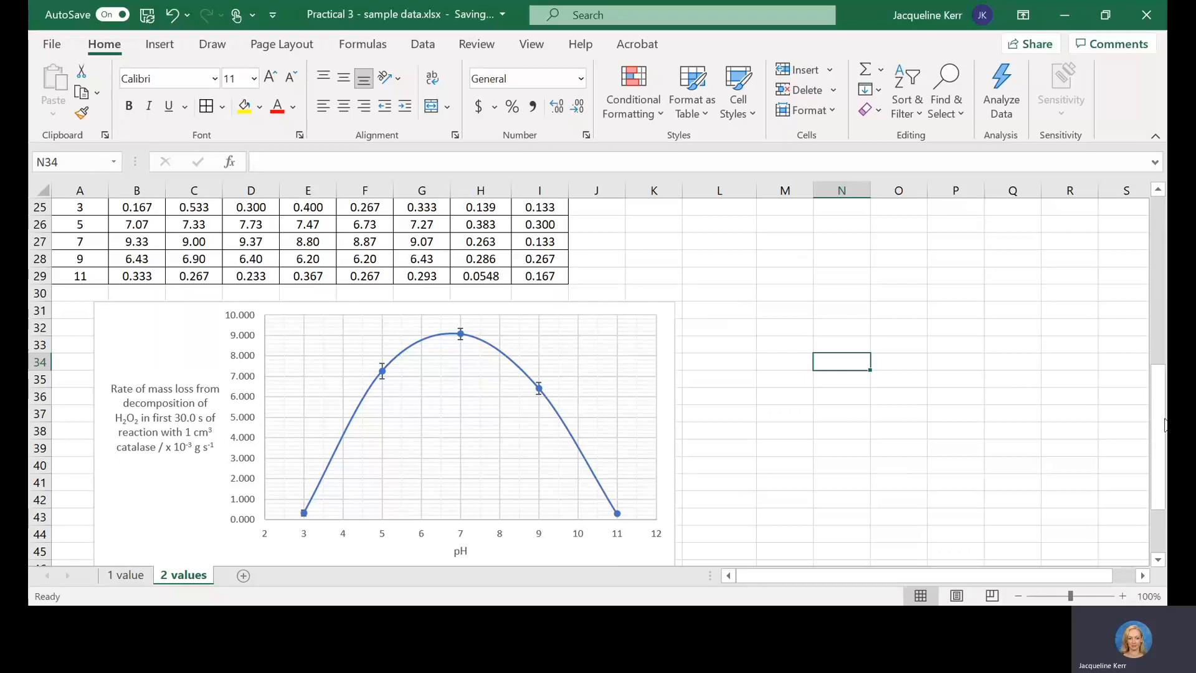
left_click_drag(1164, 425, 1164, 374)
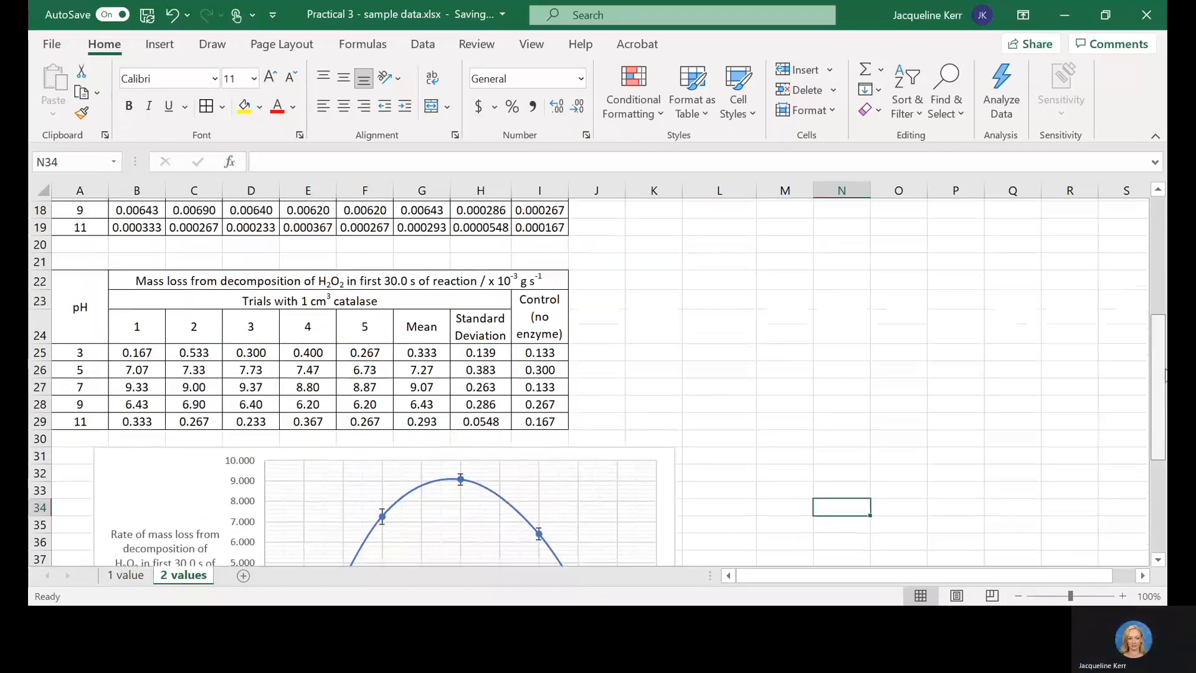
left_click(505, 277)
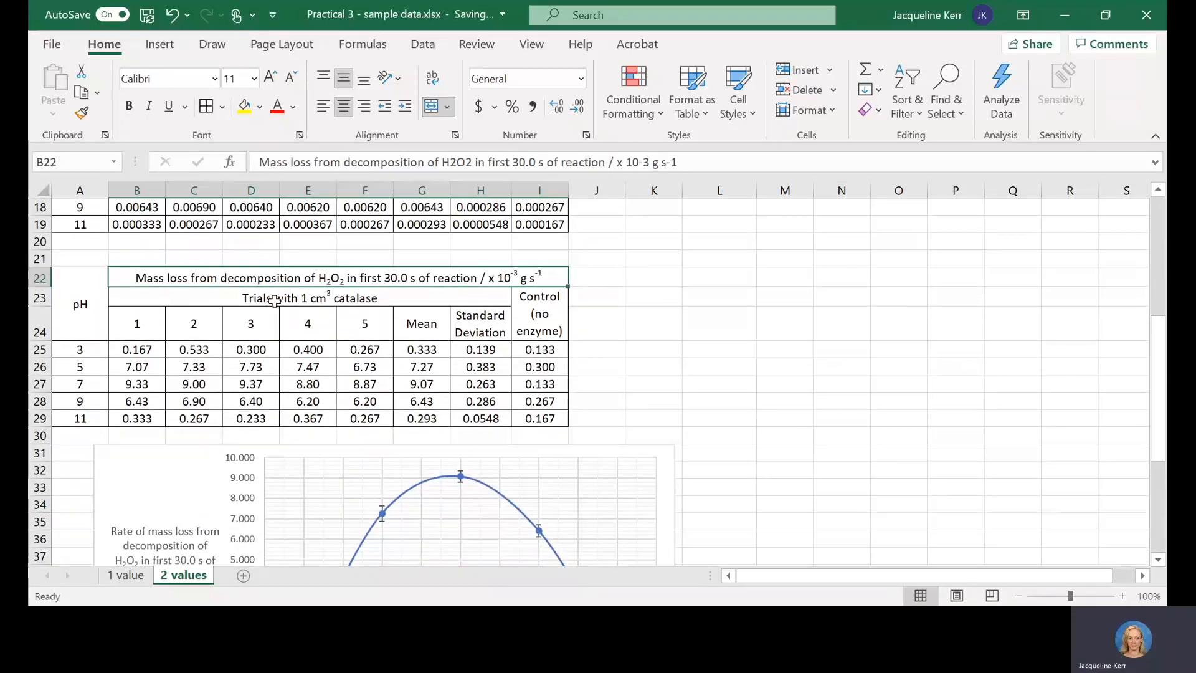
left_click(132, 348)
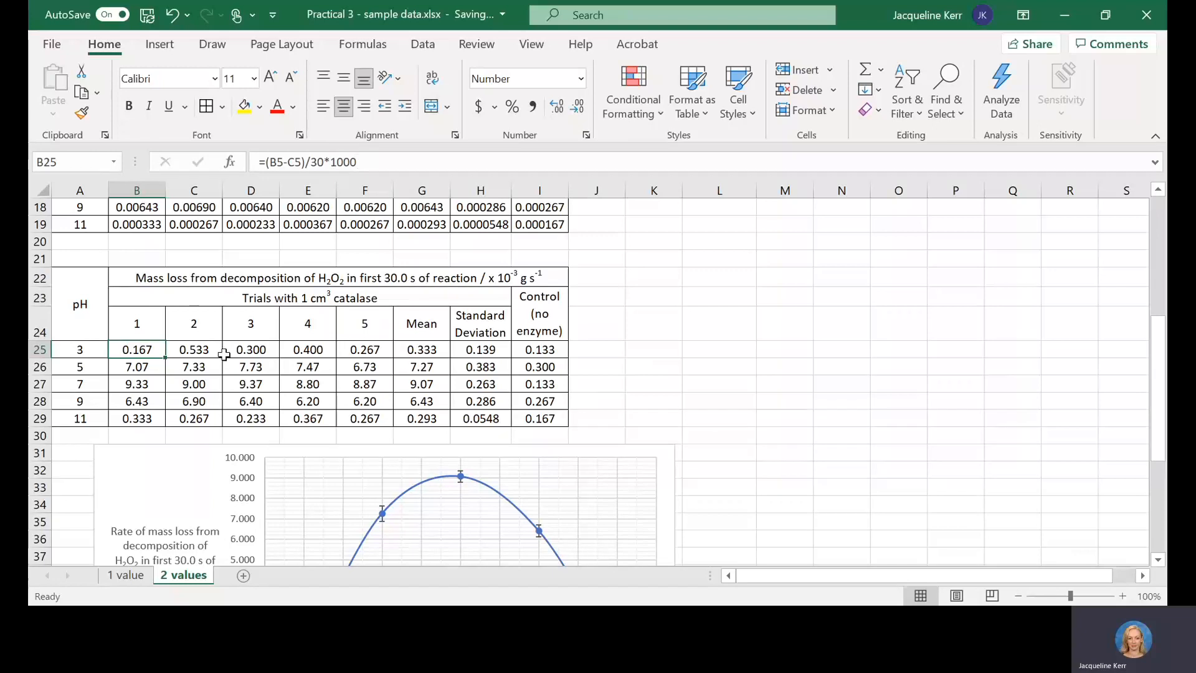
left_click(423, 349)
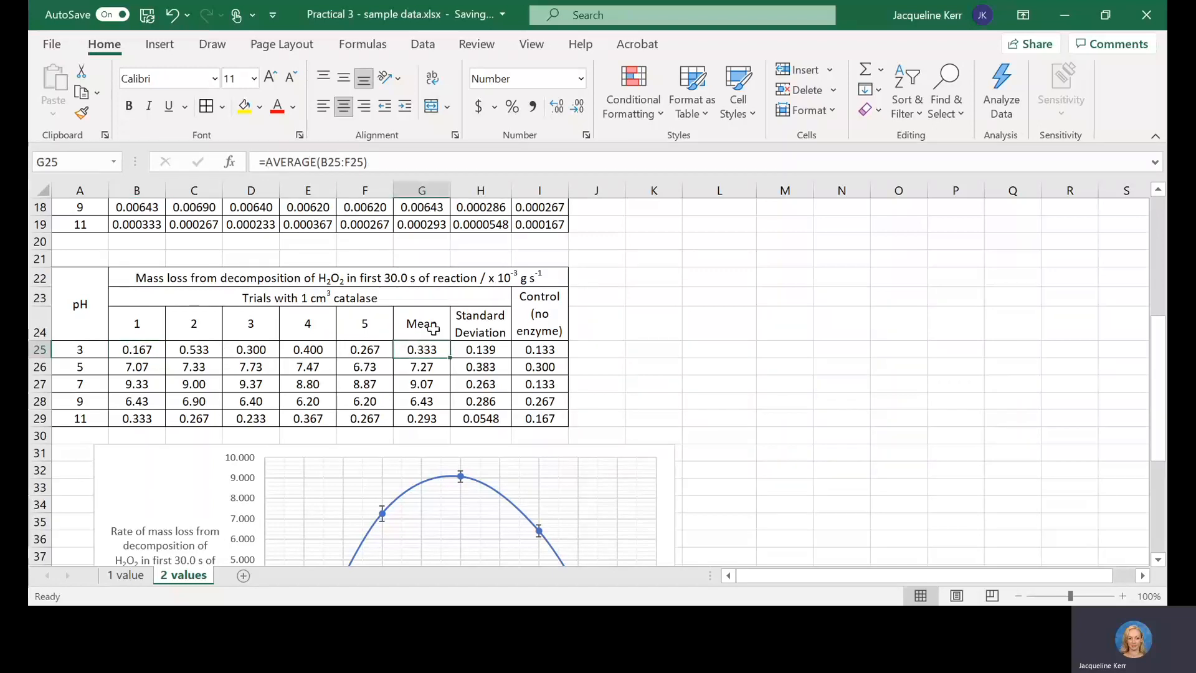
left_click(376, 164)
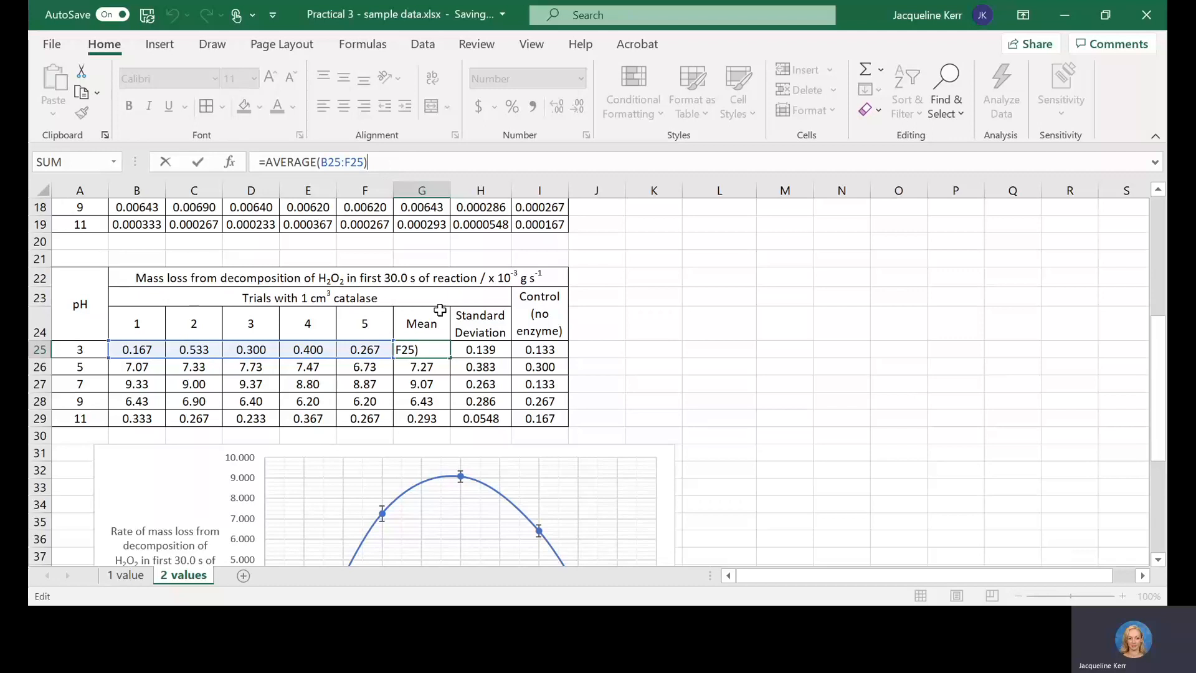
left_click(443, 354)
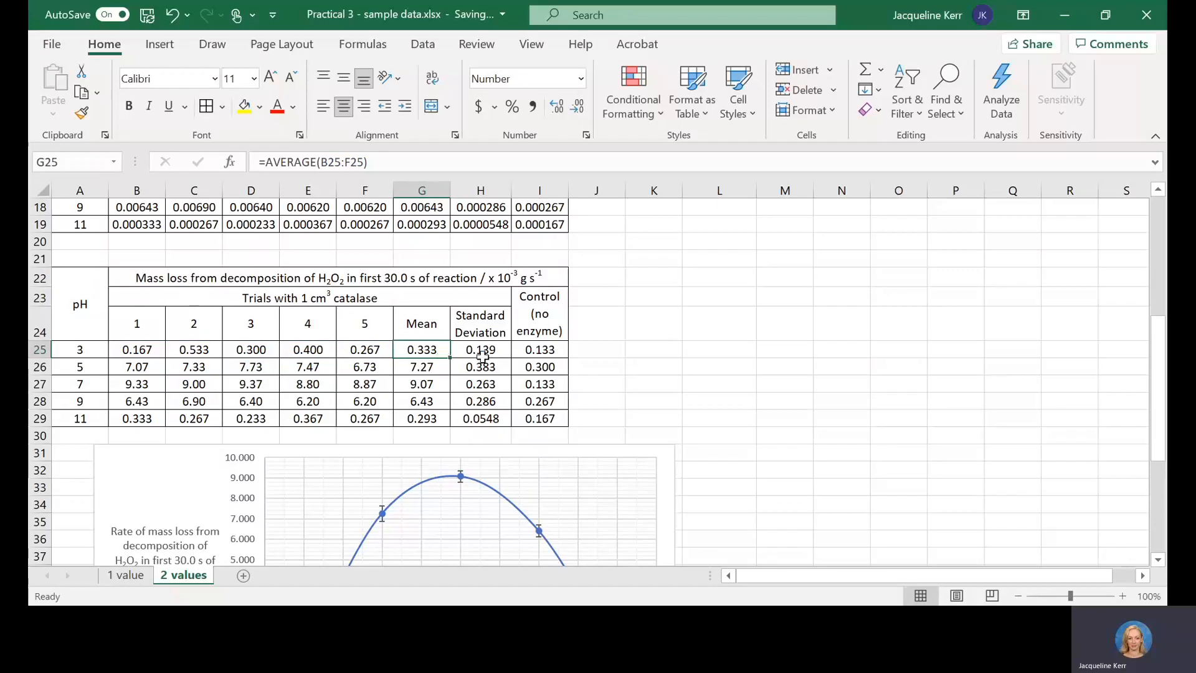
left_click(482, 356)
left_click(419, 347)
left_click_drag(135, 343, 345, 352)
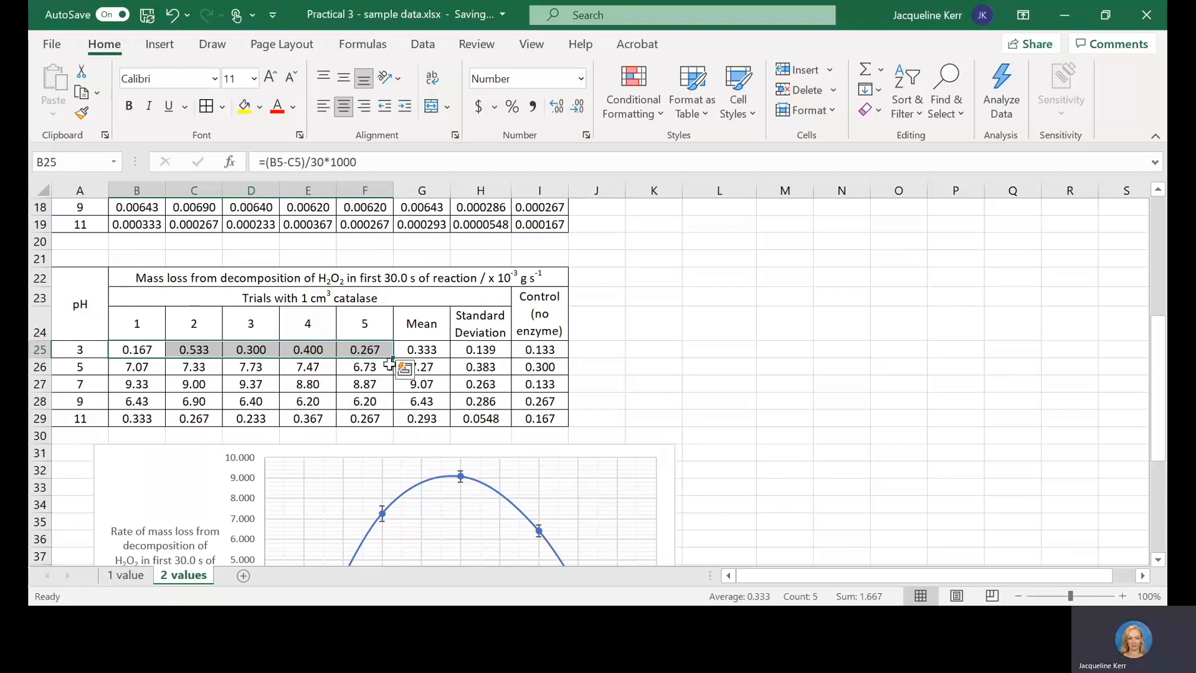
left_click(451, 350)
Step: Try multiplying the pH 3 mean formula in G25 by 1000 to see its effect on the graph, and undo the change
left_click(417, 351)
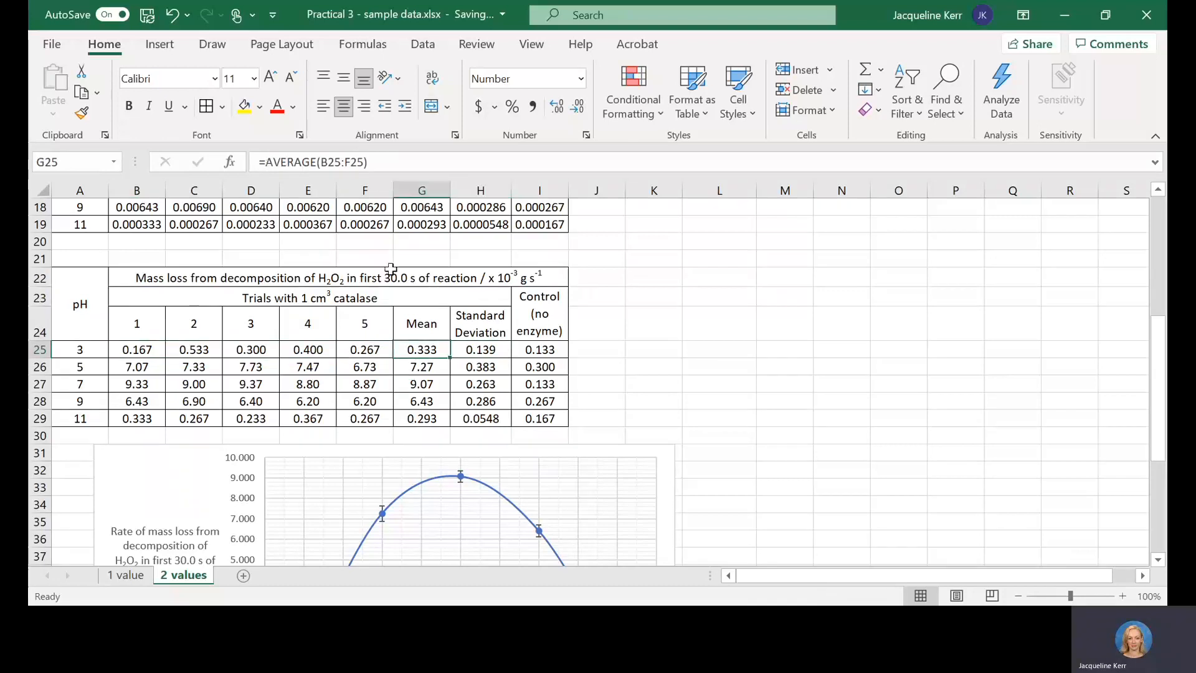
left_click(396, 163)
type("*1")
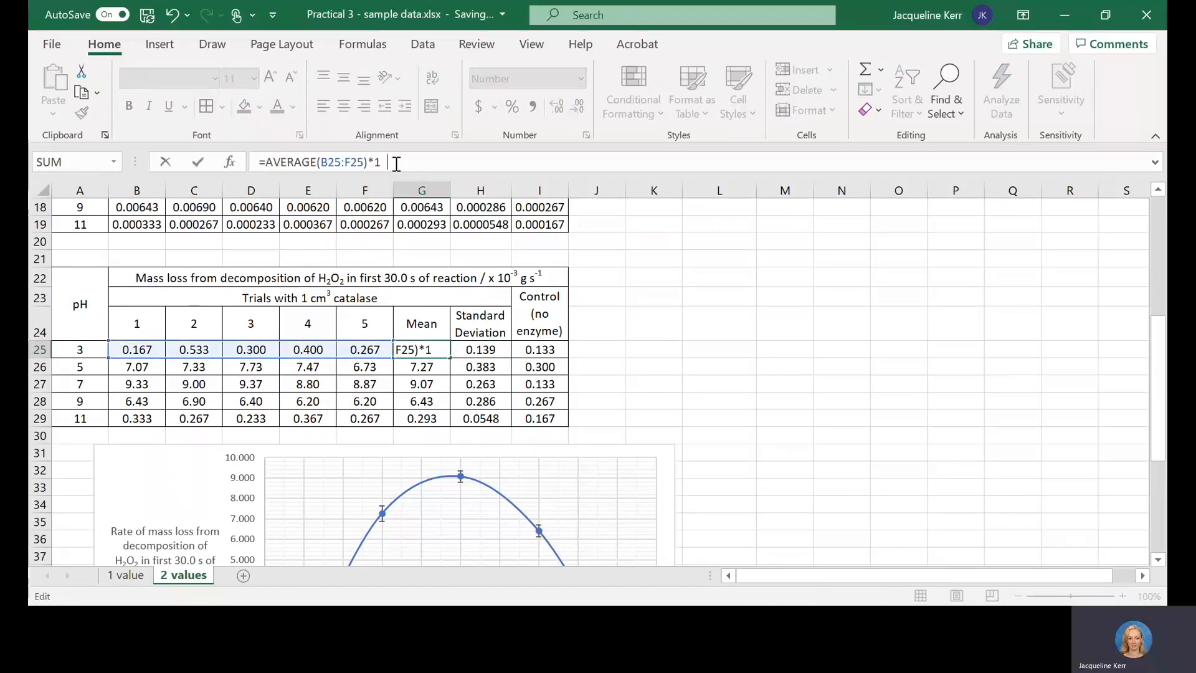
type("00")
key("Return")
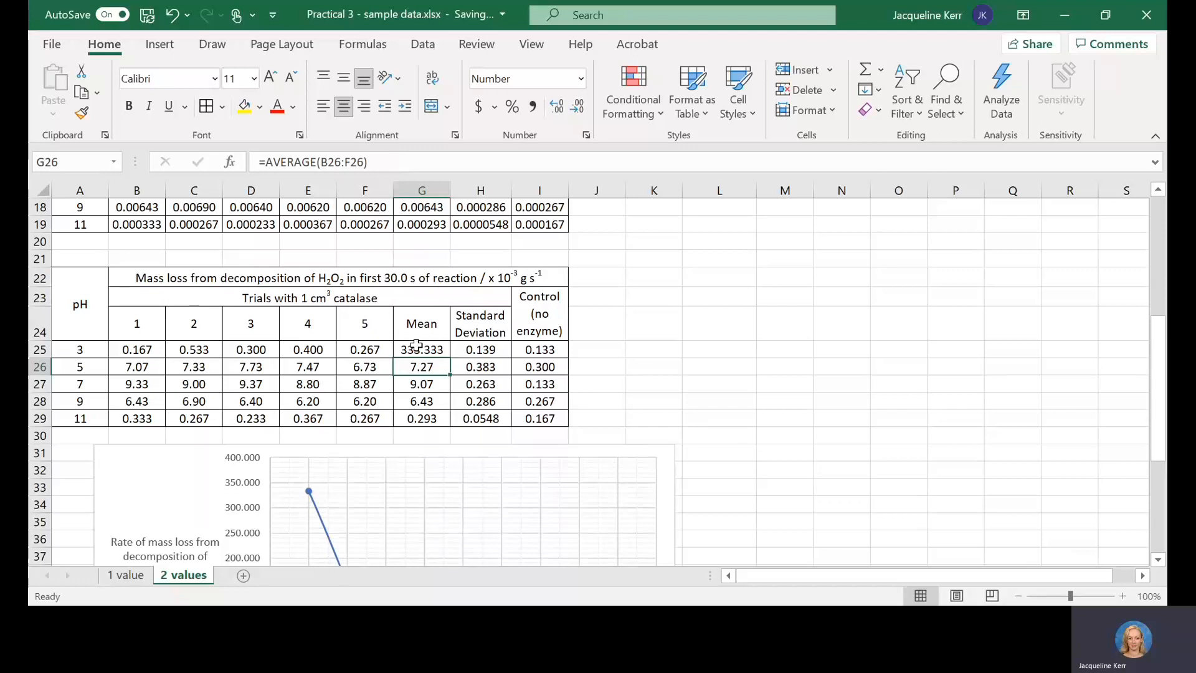
left_click(416, 344)
left_click_drag(1159, 338, 1164, 416)
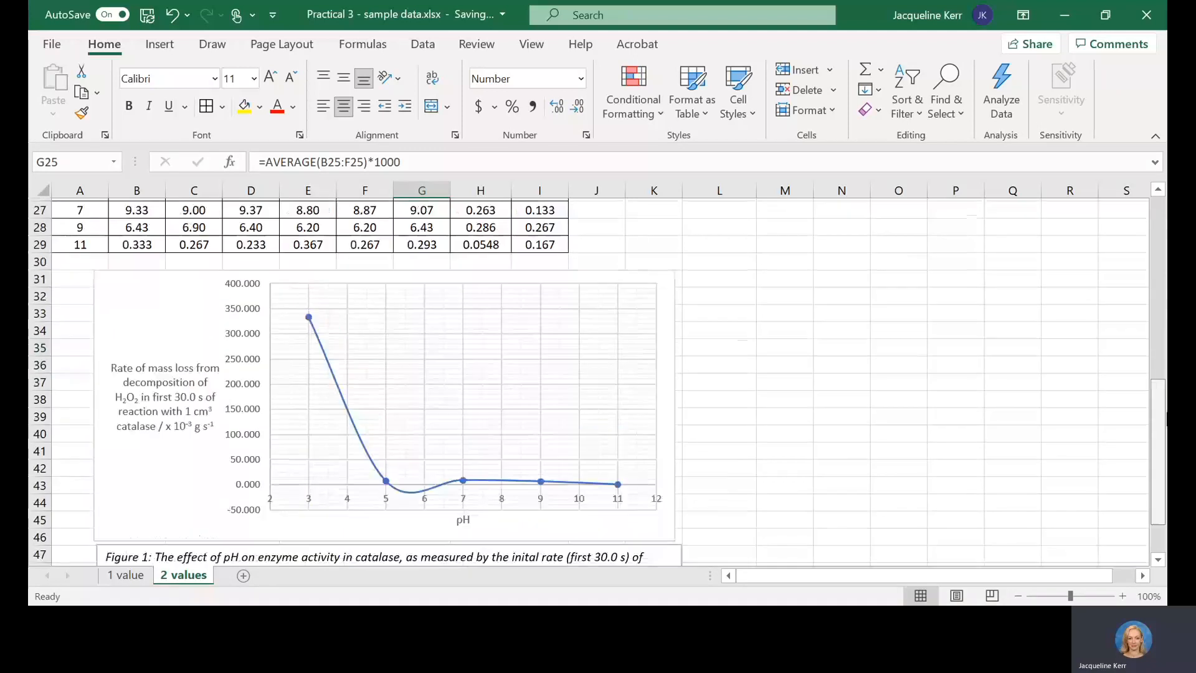
scroll(685, 383, "up", 6)
key("ctrl+z")
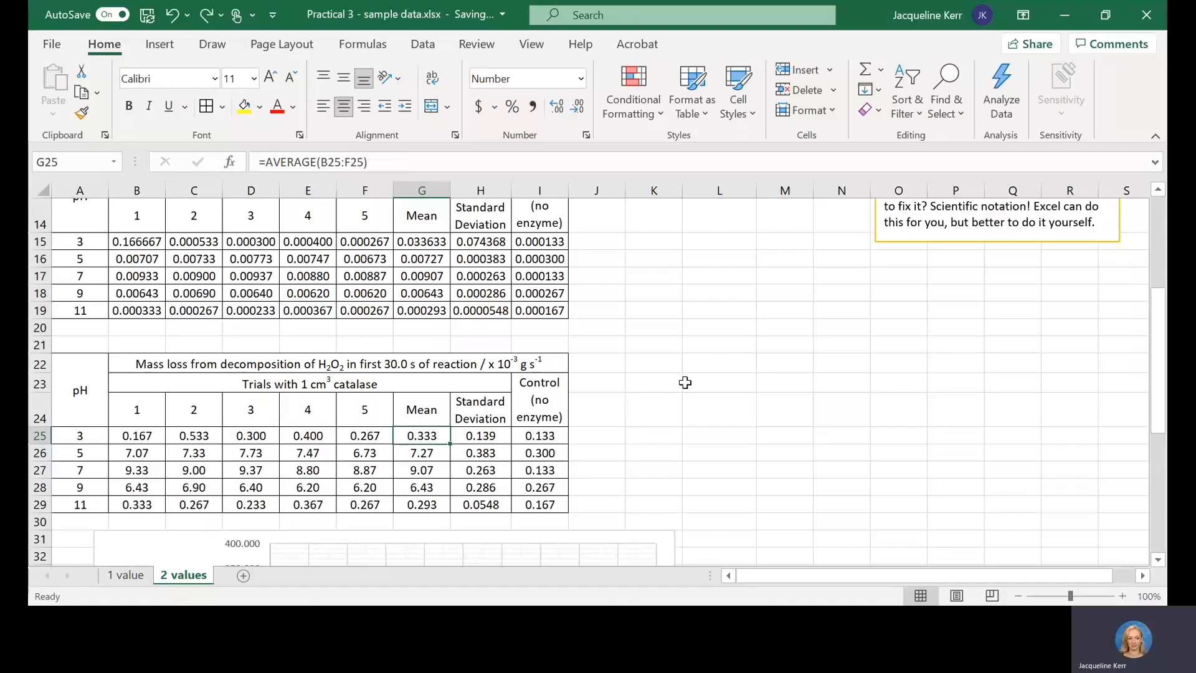
Step: Compare the mean formulas in G25 and G26 with the trial 1 formulas in B25 and B18 and the end mass in C5
left_click(414, 454)
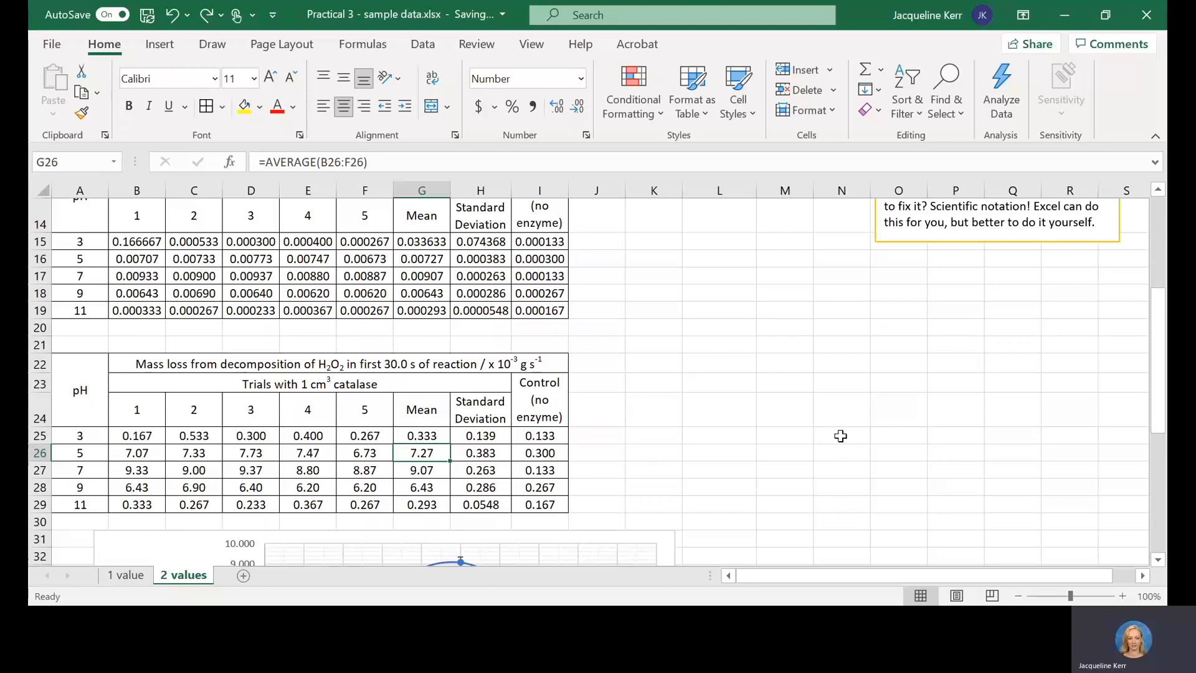
left_click(139, 436)
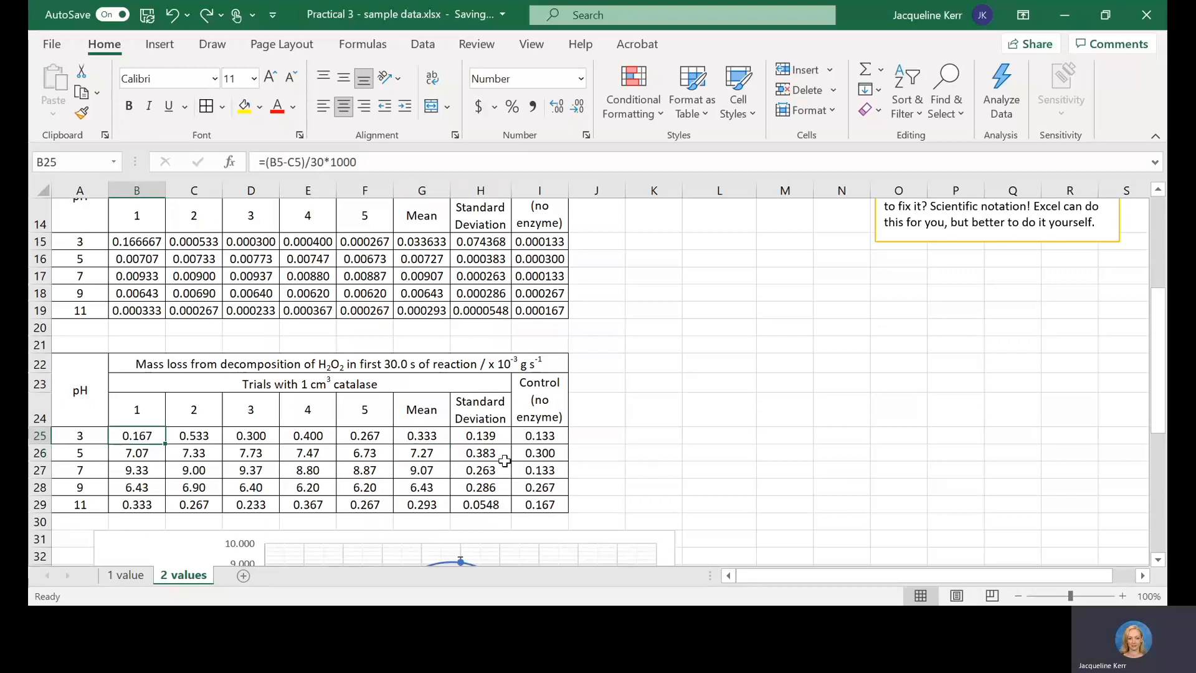
left_click(420, 434)
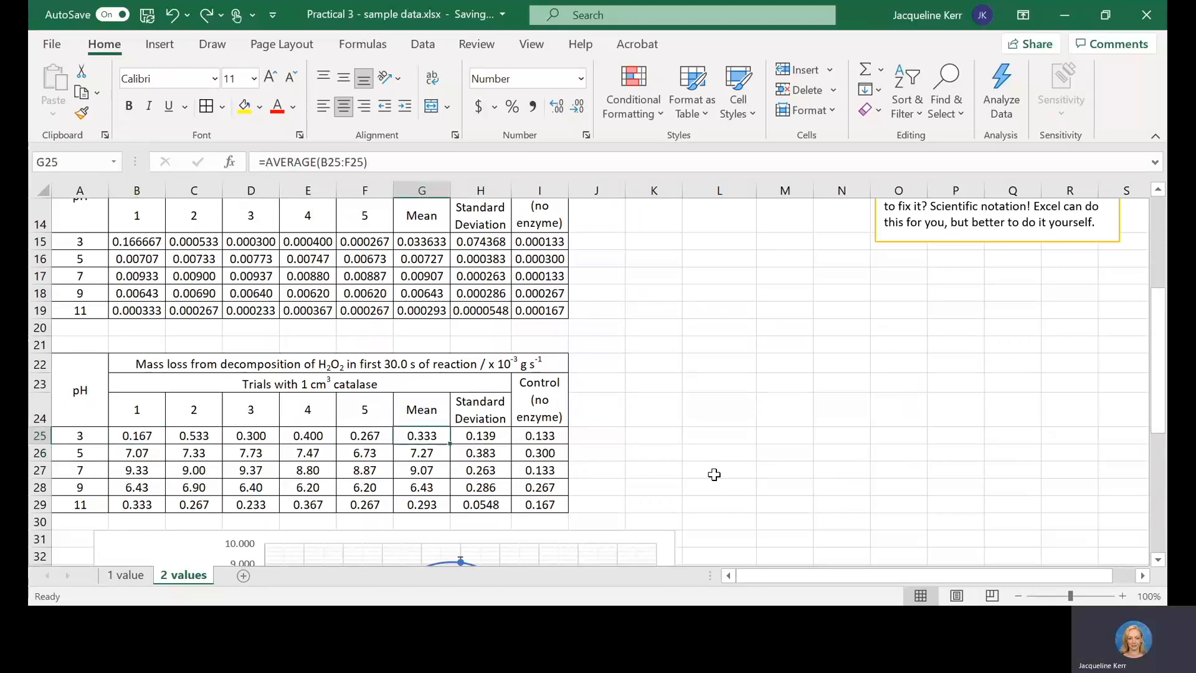
left_click_drag(1159, 374, 1158, 396)
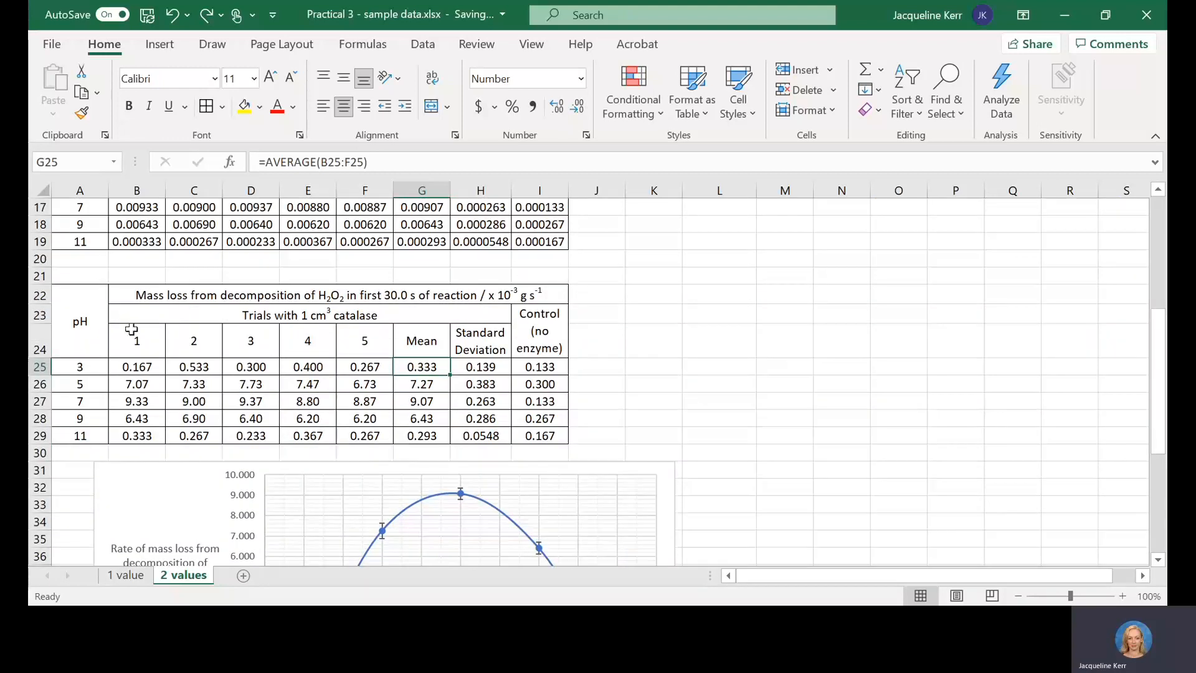
left_click(141, 229)
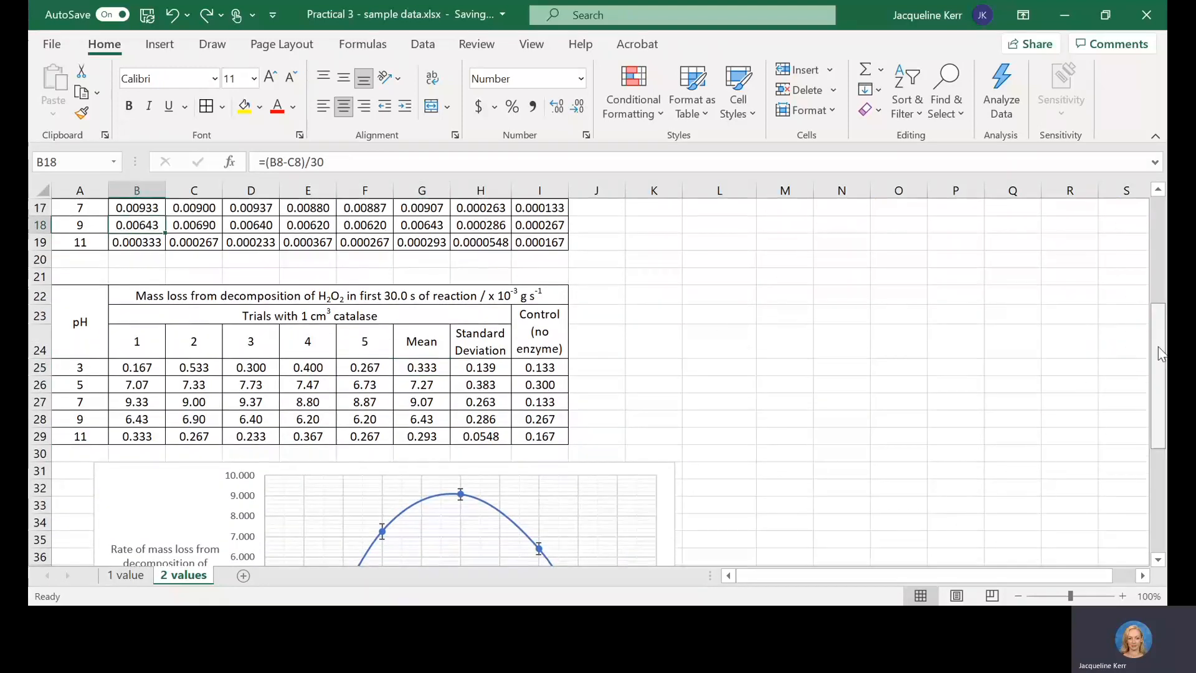
left_click_drag(1161, 396, 1161, 286)
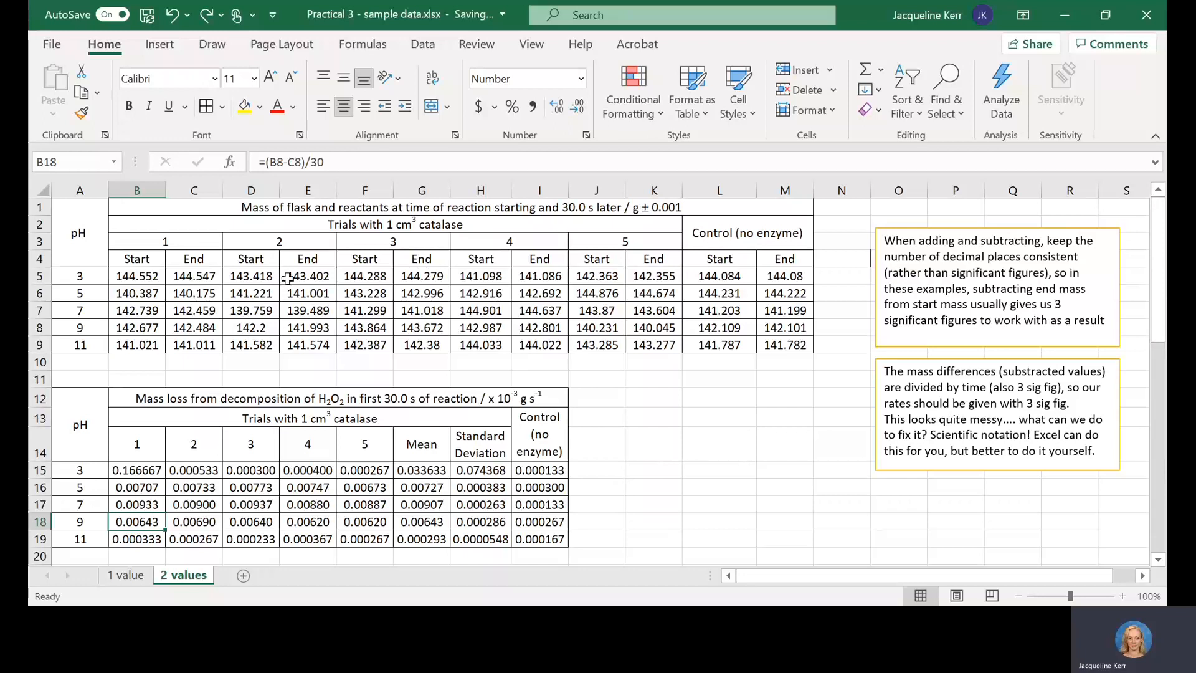
left_click(209, 275)
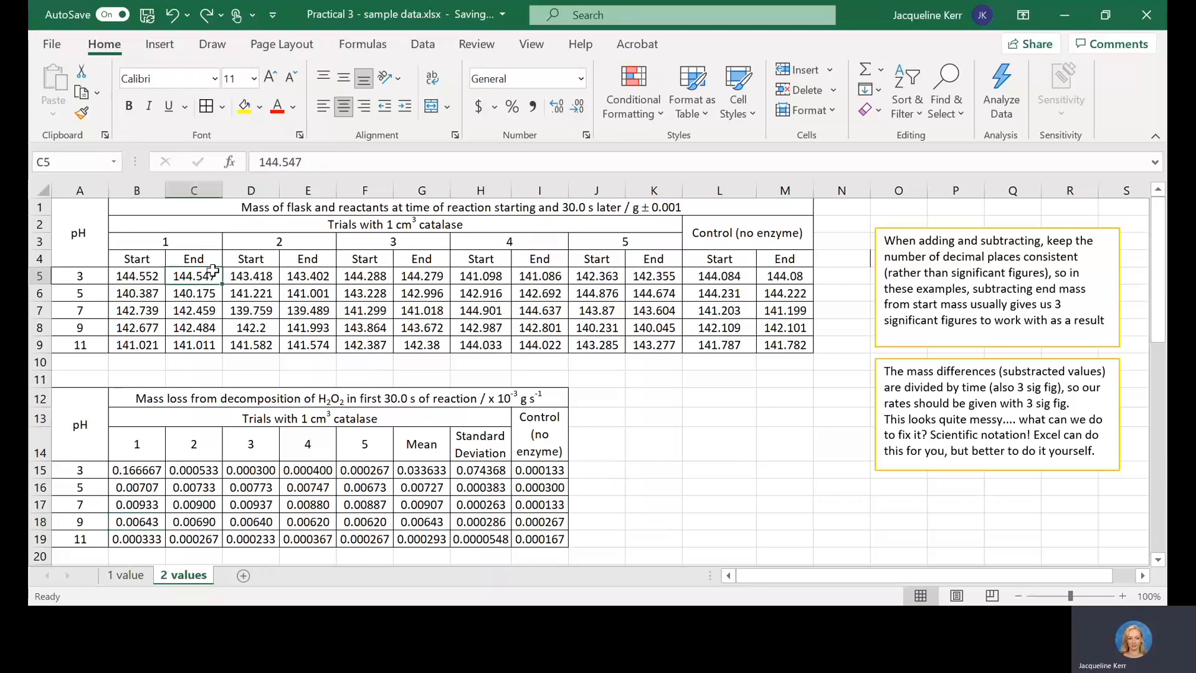
Step: Examine the pH 3 start mass in B5 and the trial 1 formula in B15, comparing it with the row's formulas through the mean in G15
left_click(123, 275)
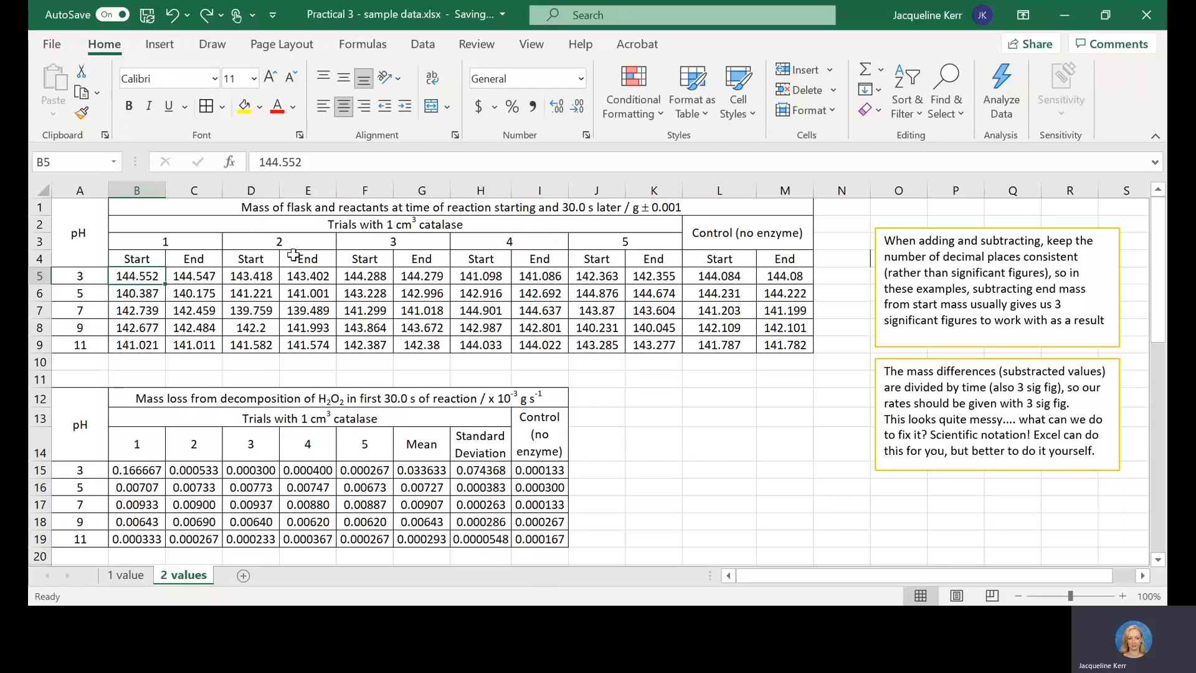
left_click(147, 470)
left_click(290, 162)
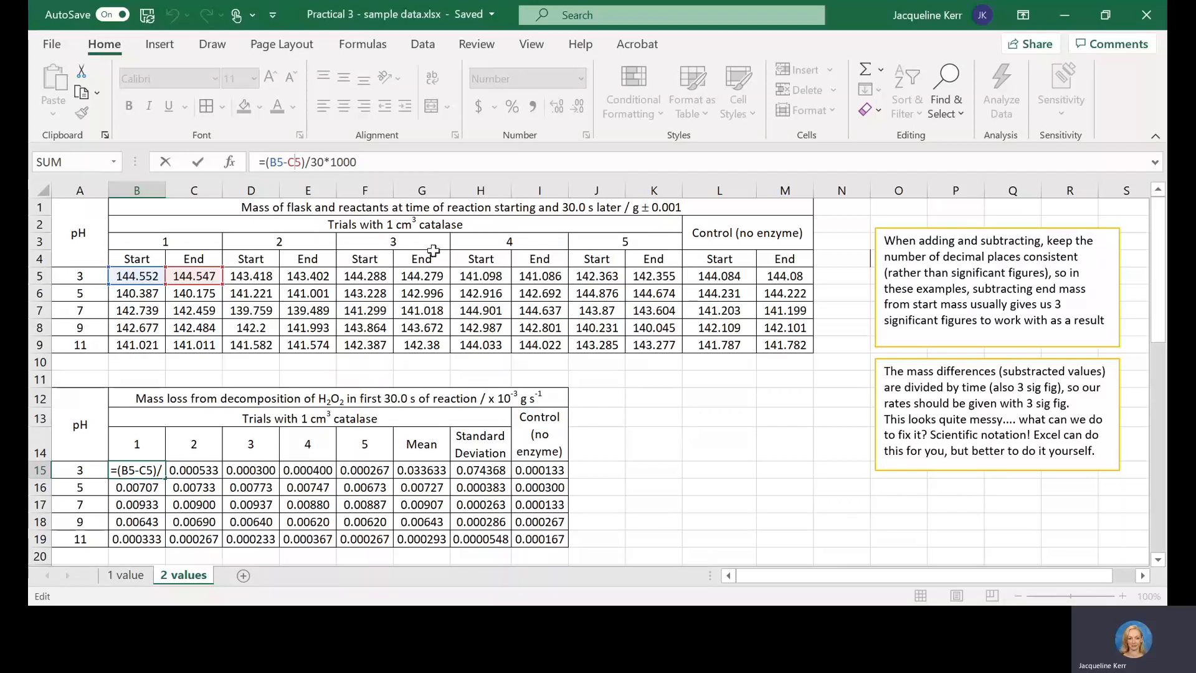
left_click(322, 167)
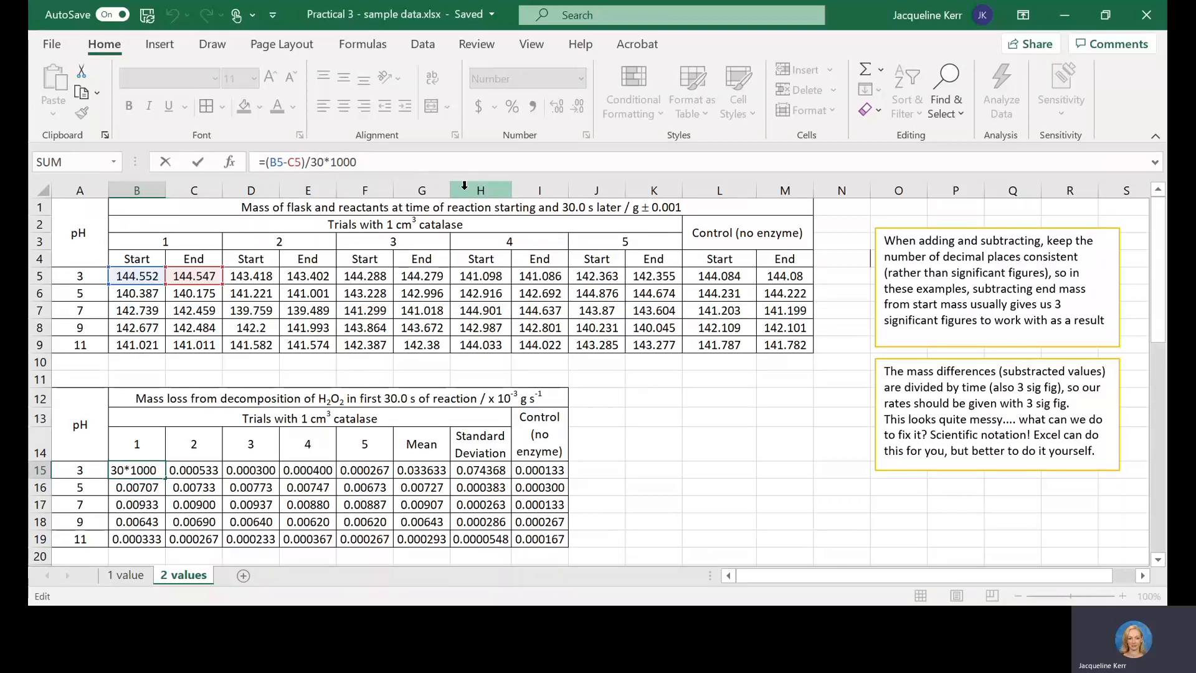
key("ctrl+Return")
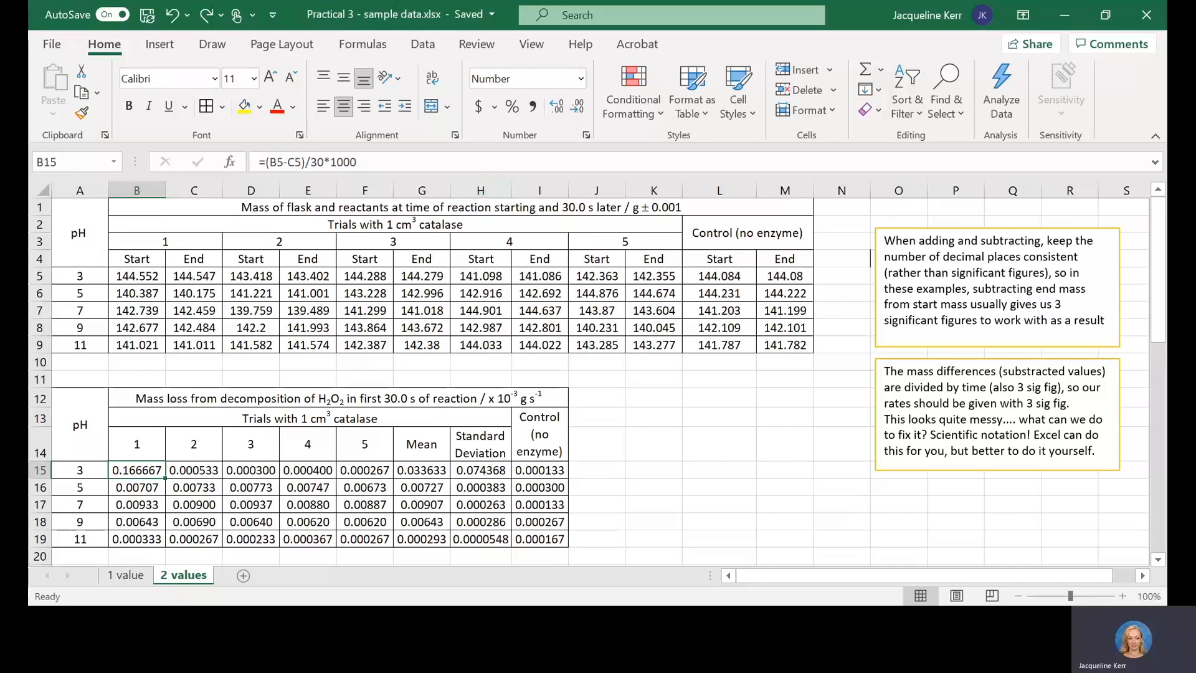
mouse_move(1159, 296)
left_mouse_down()
mouse_move(1160, 322)
mouse_move(1167, 287)
left_mouse_up()
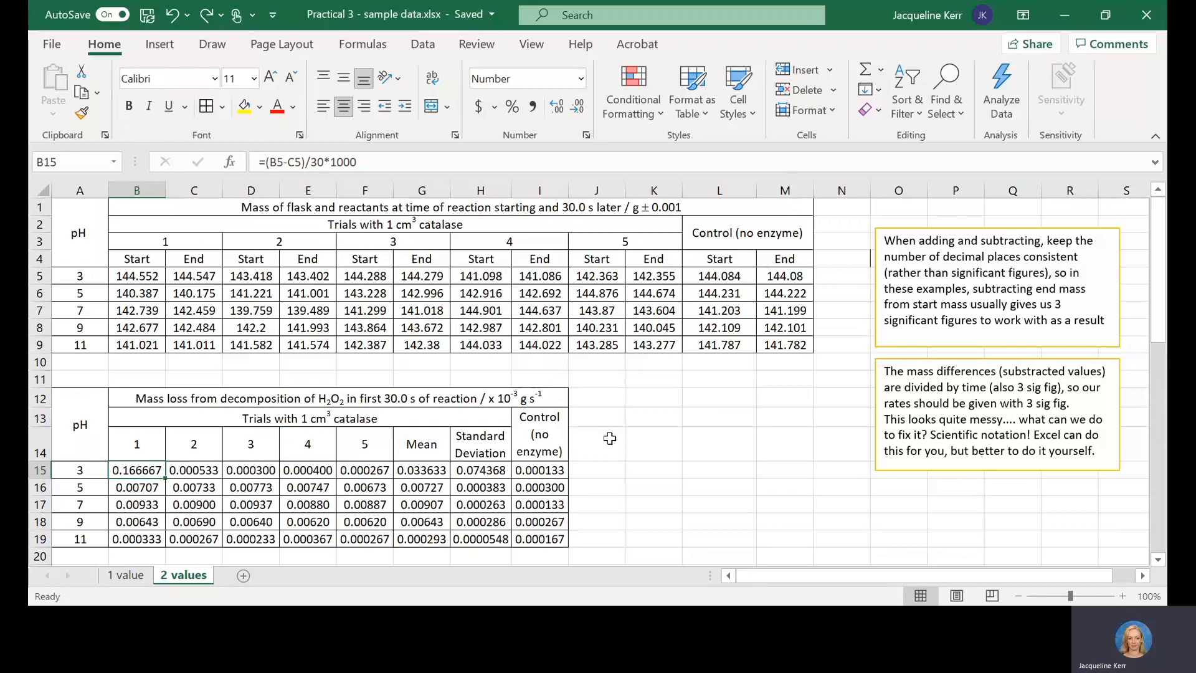
key("Right")
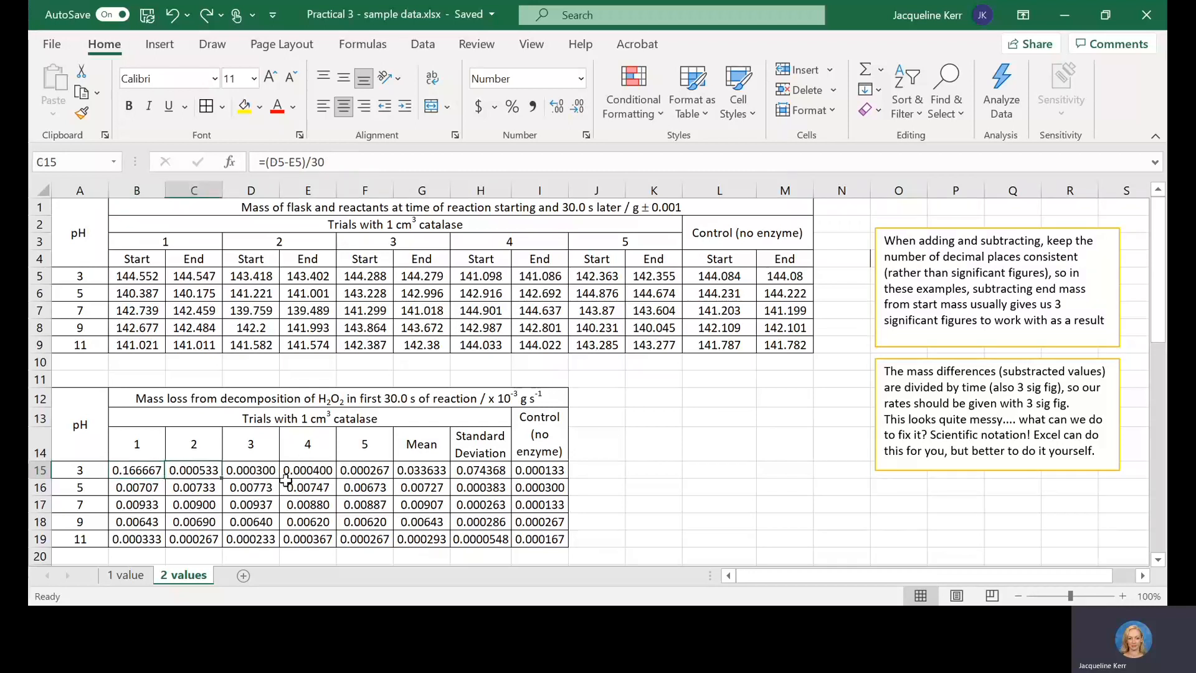
key("Right")
key("Right")
key("Right")
key("Right")
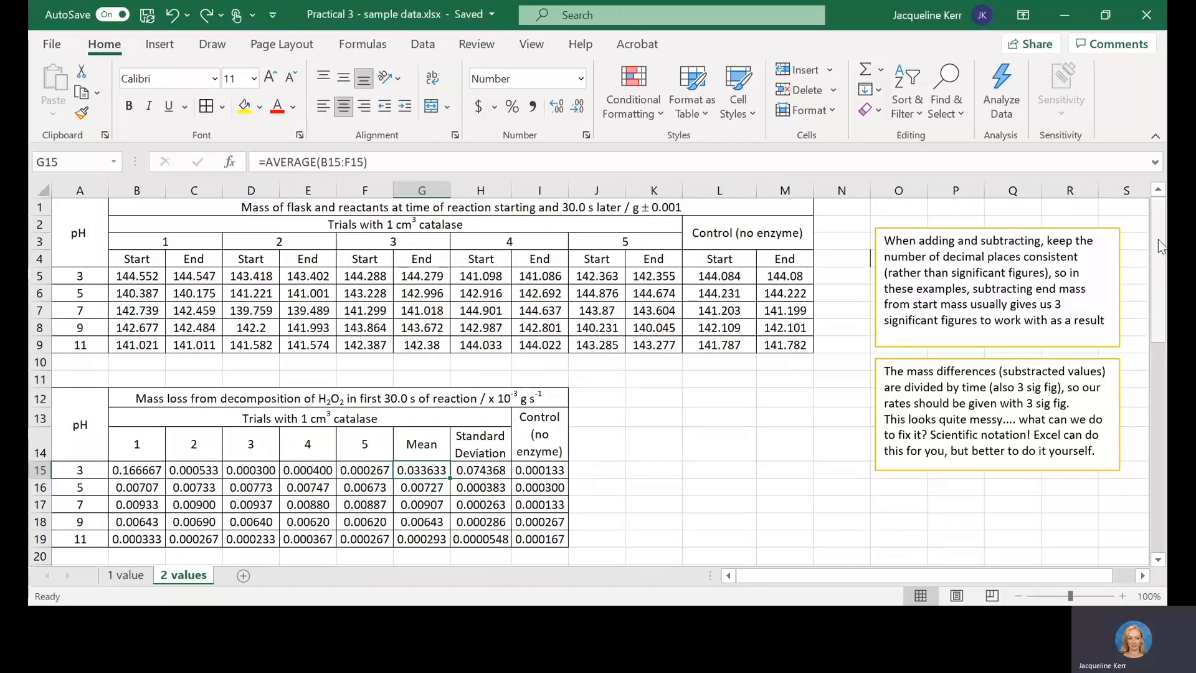
Step: Review the pH rate graph, and switch to the 1 value sheet to view its temperature tables alongside their captioned graph
left_click_drag(1161, 254, 1161, 398)
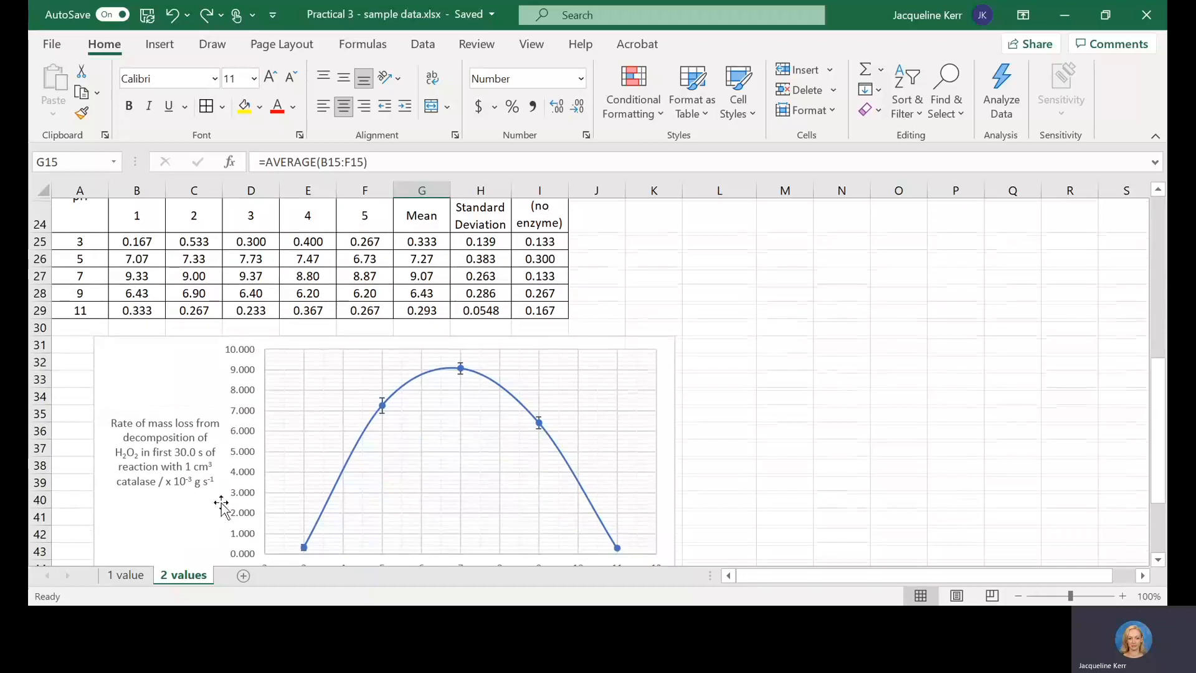
left_click(126, 574)
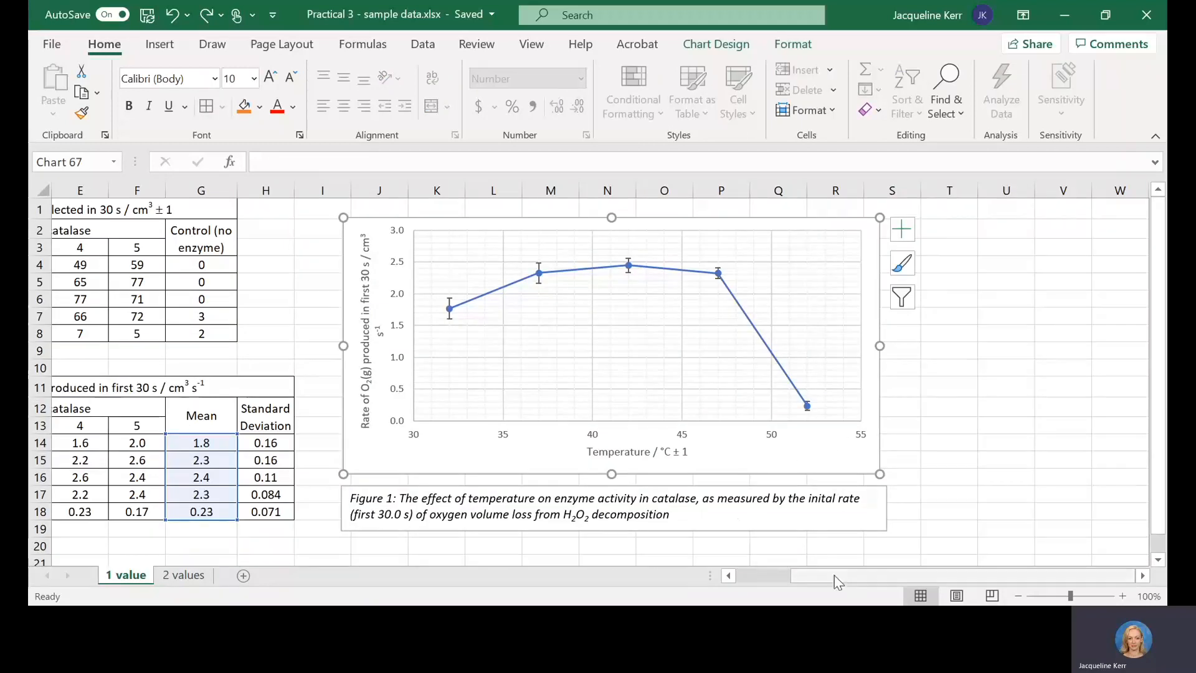
left_click_drag(834, 574, 746, 580)
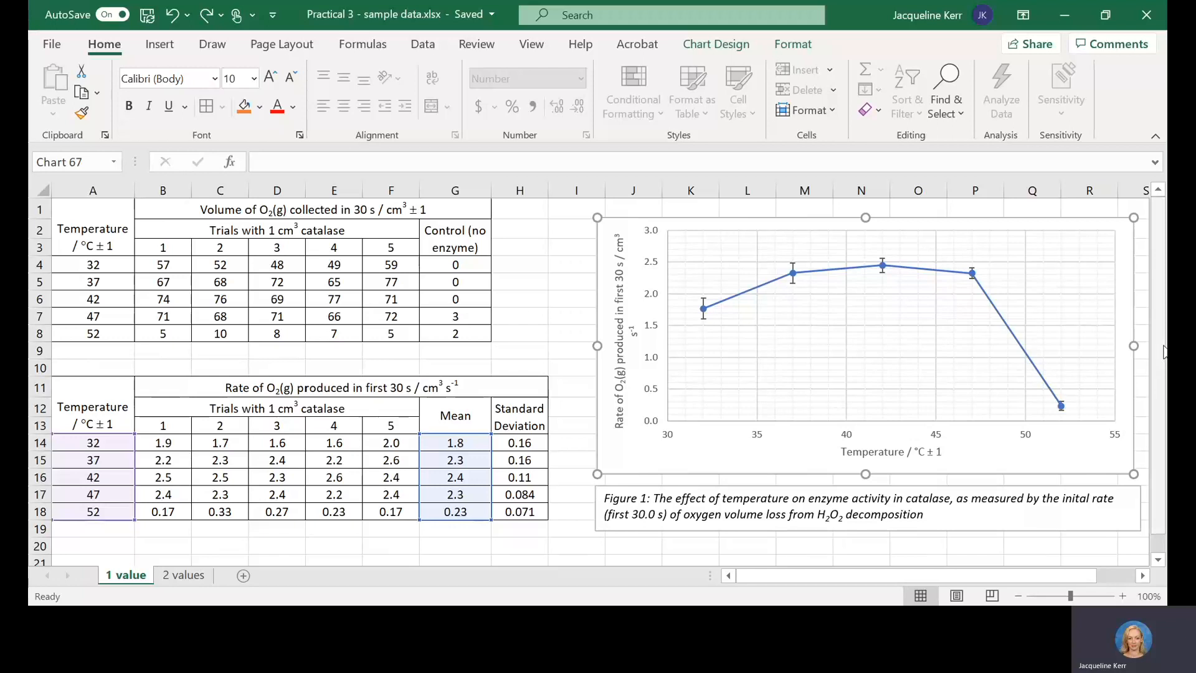